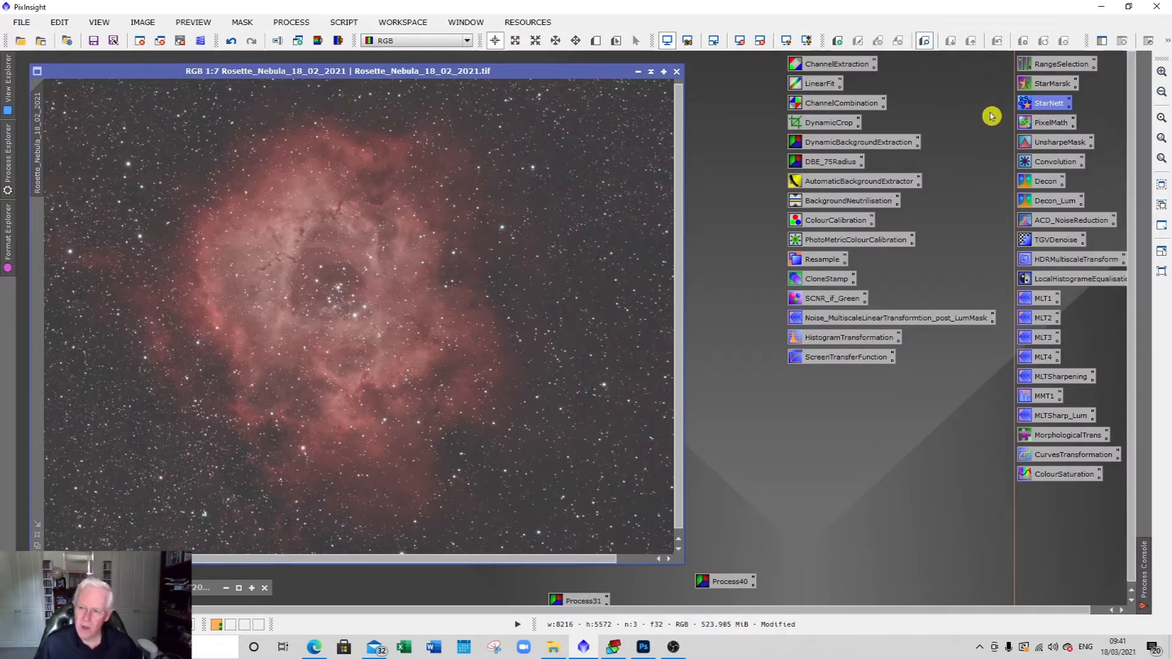
- Extract the lightness of the colour Rosette_Nebula_18_02_2021 image as a new grayscale image and place it over the original
{"action": "left_click", "coordinate": [980, 85]}
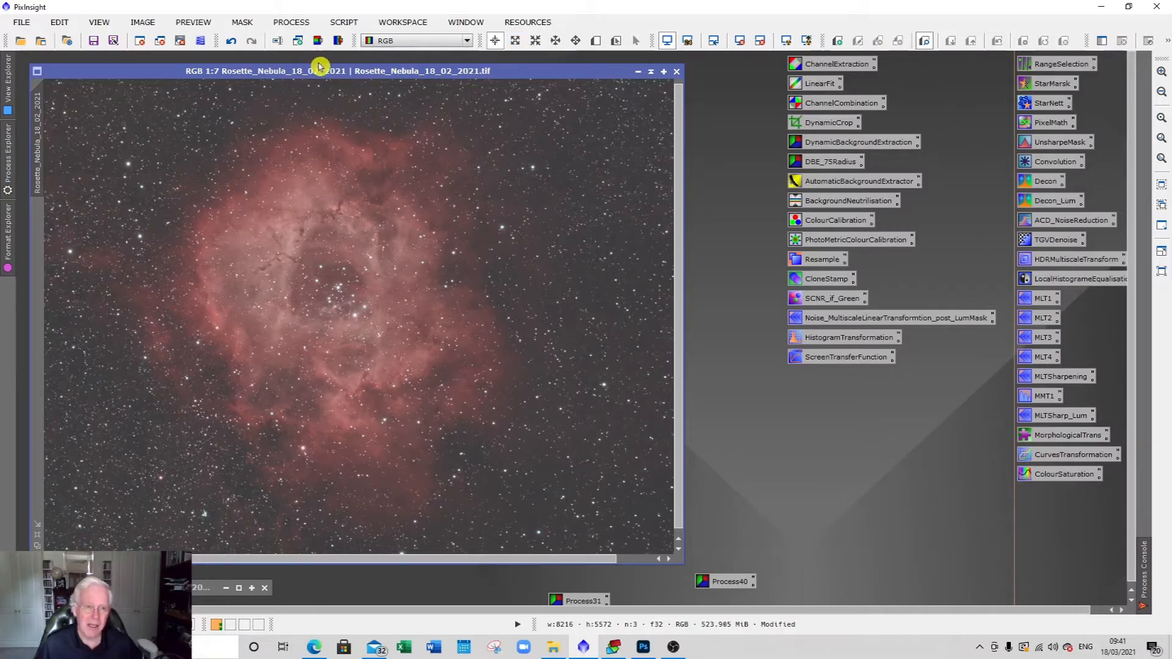
{"action": "left_click", "coordinate": [319, 41]}
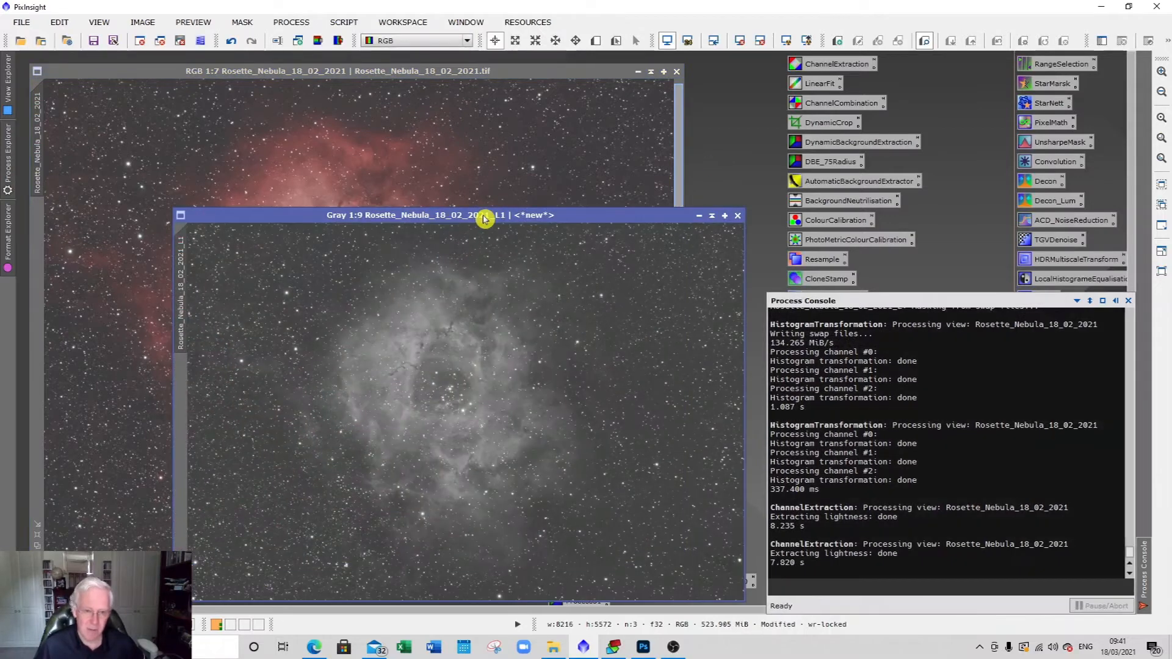
{"action": "left_click_drag", "start_coordinate": [484, 218], "coordinate": [452, 113]}
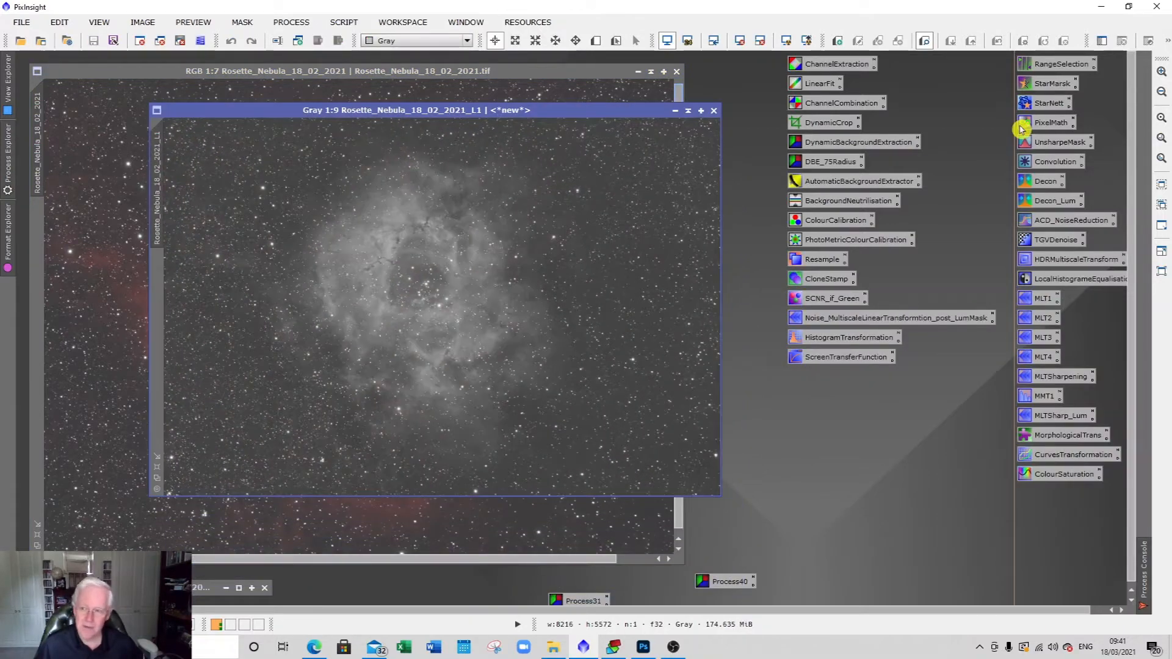
- Run StarNet on the extracted lightness image with stride 128 and star mask creation enabled to separate the stars from the nebula
{"action": "double_click", "coordinate": [1049, 105]}
{"action": "left_click_drag", "start_coordinate": [724, 285], "coordinate": [796, 283]}
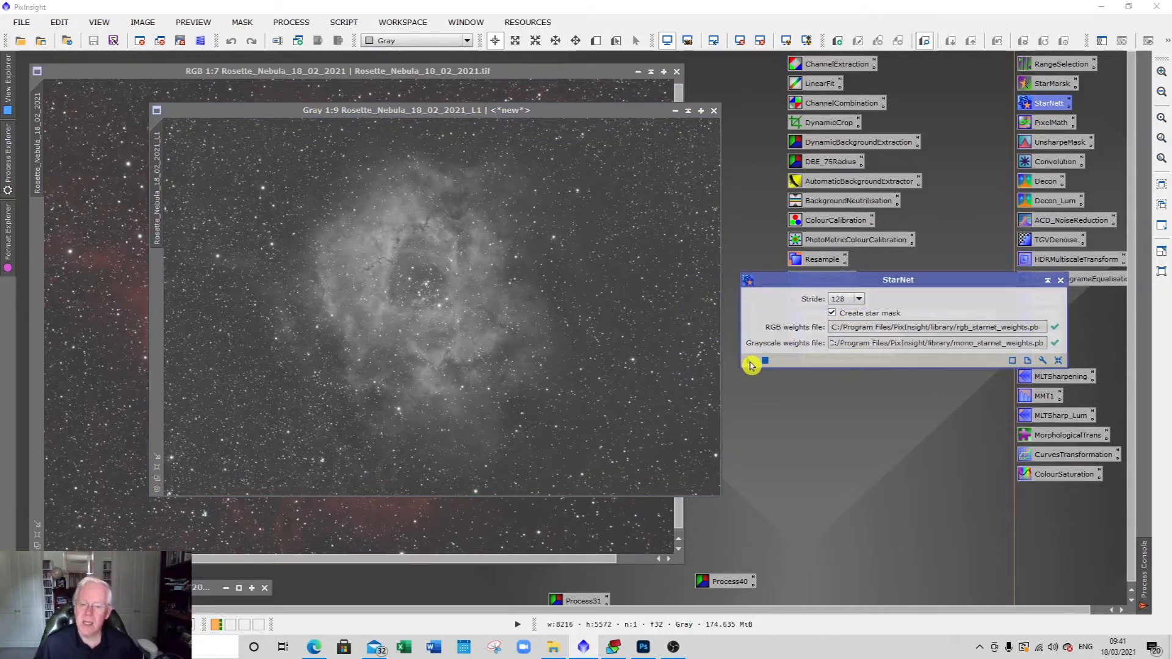
{"action": "left_click_drag", "start_coordinate": [750, 364], "coordinate": [625, 110]}
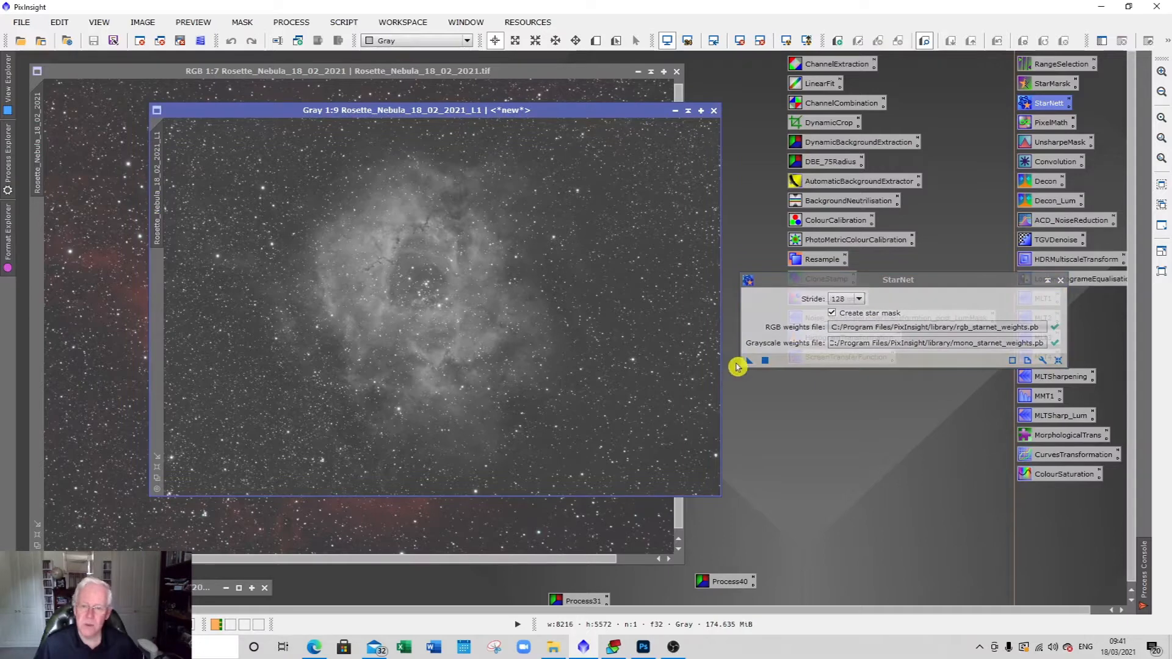
{"action": "left_click_drag", "start_coordinate": [746, 362], "coordinate": [608, 353]}
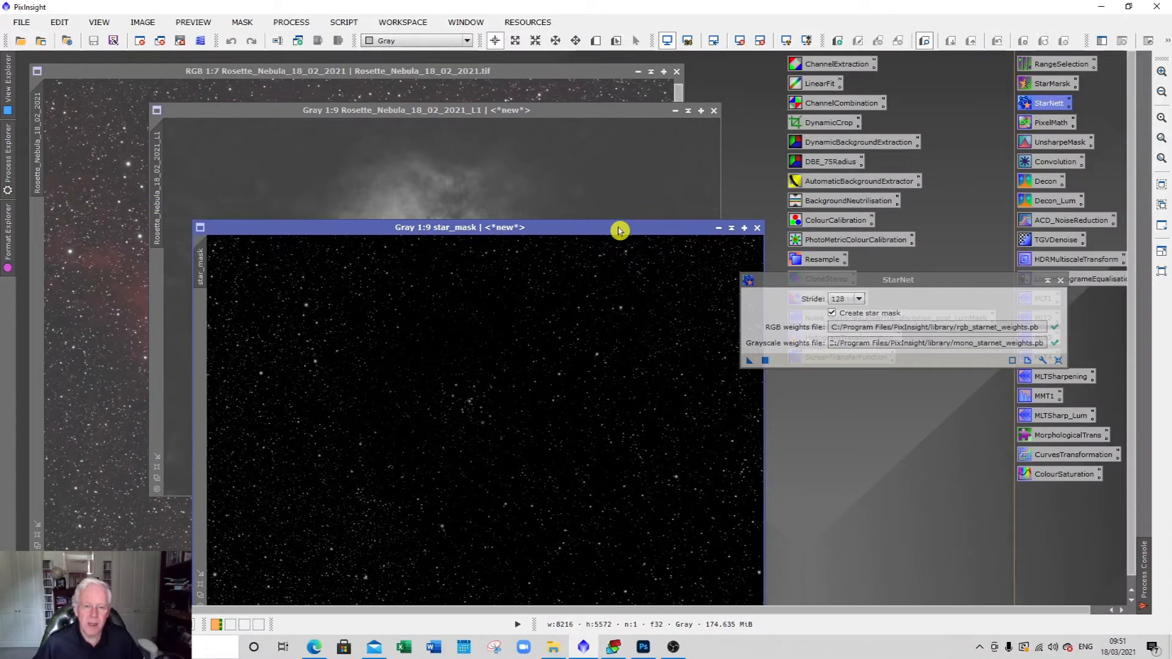
{"action": "left_click_drag", "start_coordinate": [616, 231], "coordinate": [553, 141]}
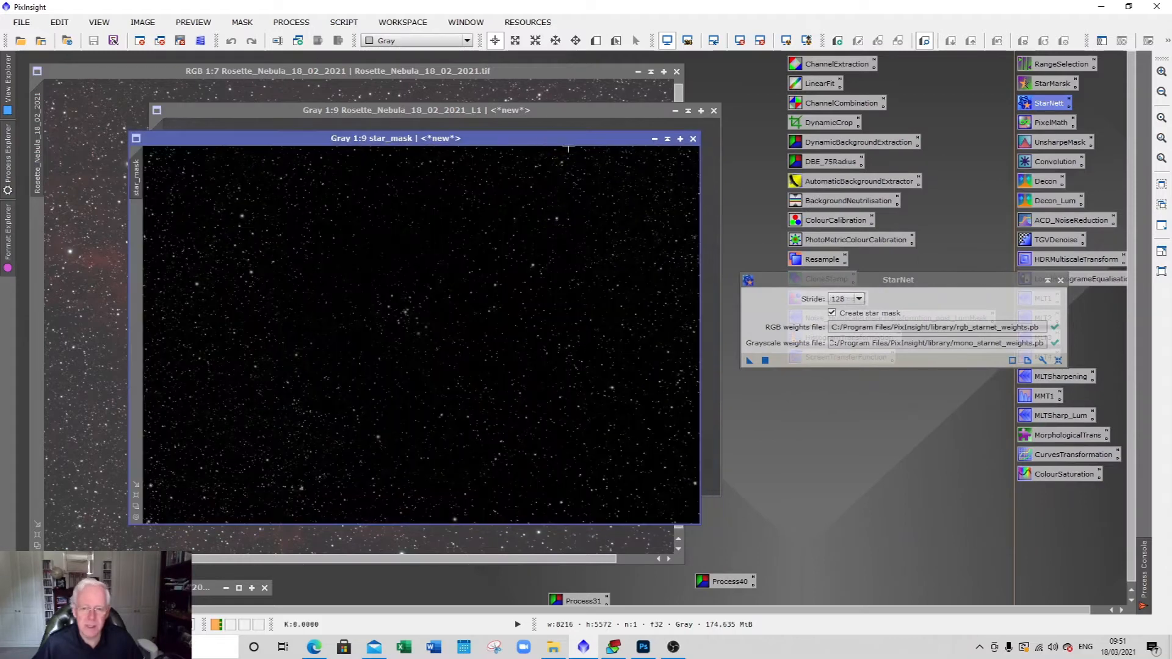
{"action": "left_click", "coordinate": [1056, 282]}
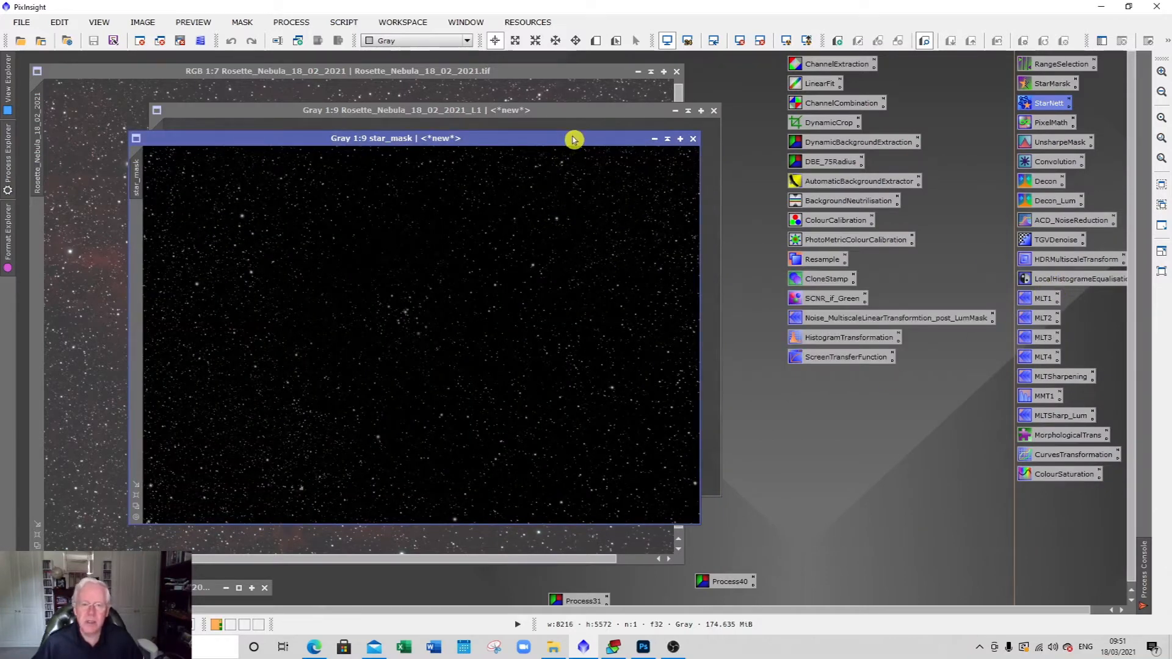
- Set up HistogramTransformation for star_mask with a real-time preview and both histogram zoom factors at 1
{"action": "double_click", "coordinate": [839, 337]}
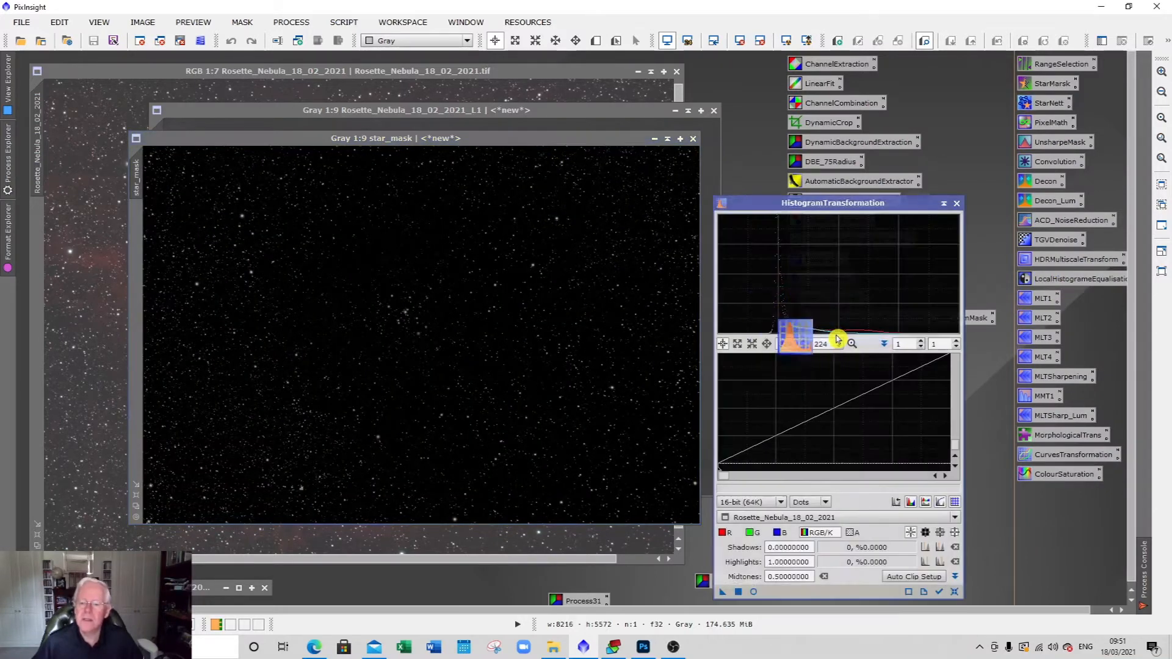
{"action": "left_click", "coordinate": [940, 592]}
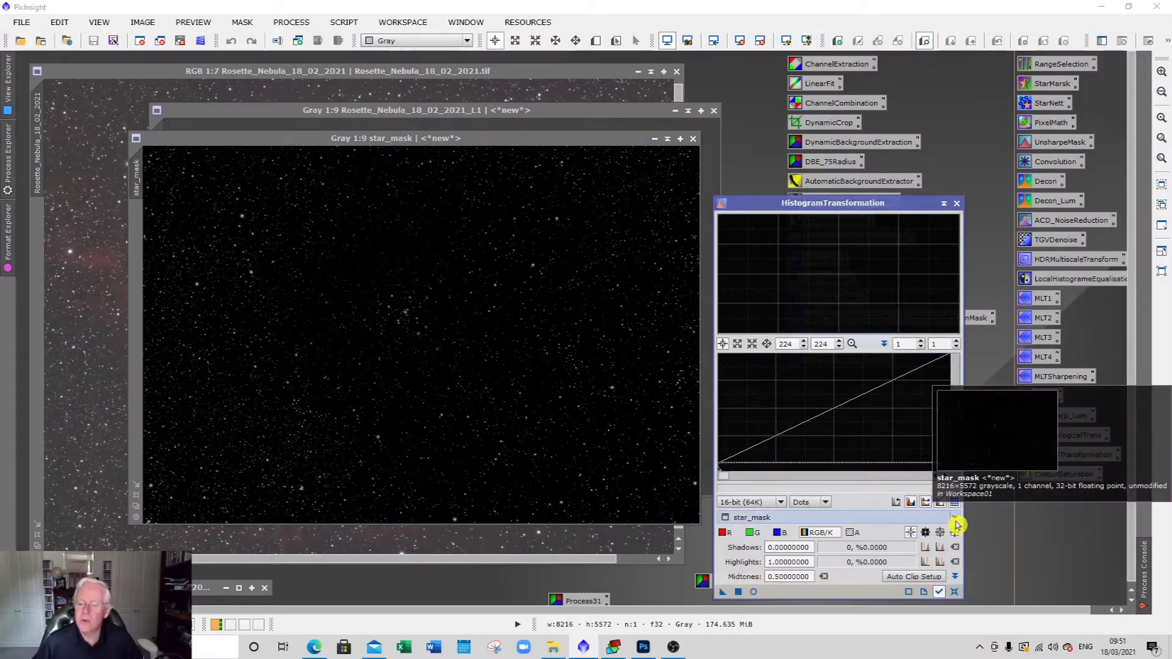
{"action": "left_click", "coordinate": [753, 592]}
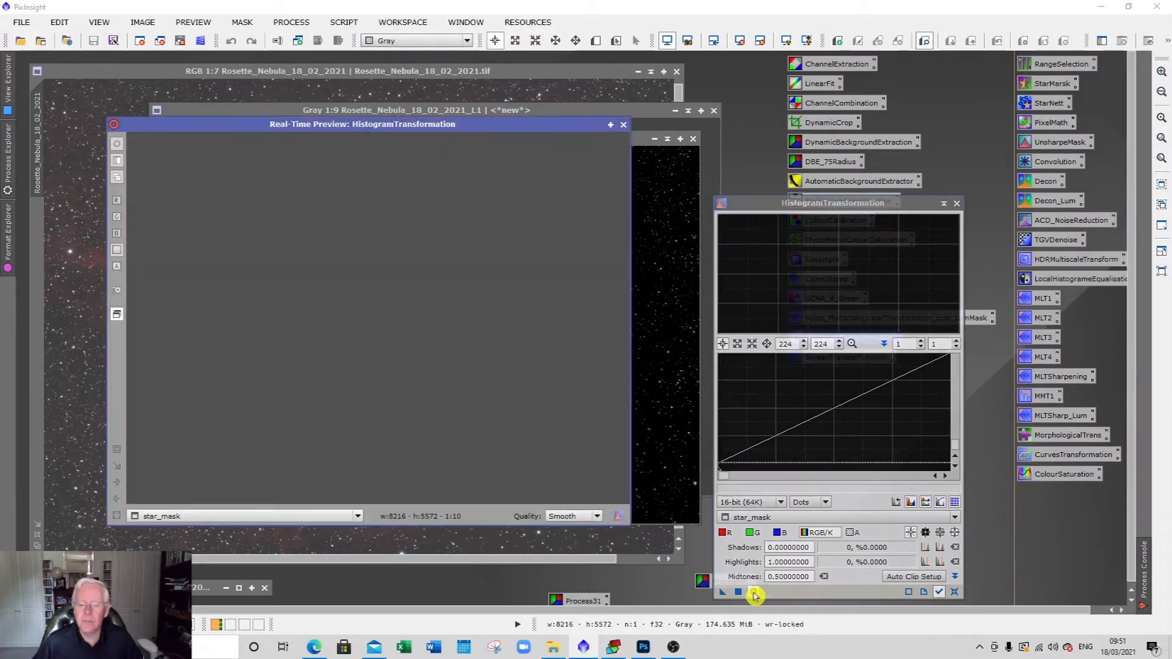
{"action": "left_click_drag", "start_coordinate": [797, 342], "coordinate": [756, 347]}
{"action": "left_click", "coordinate": [753, 345]}
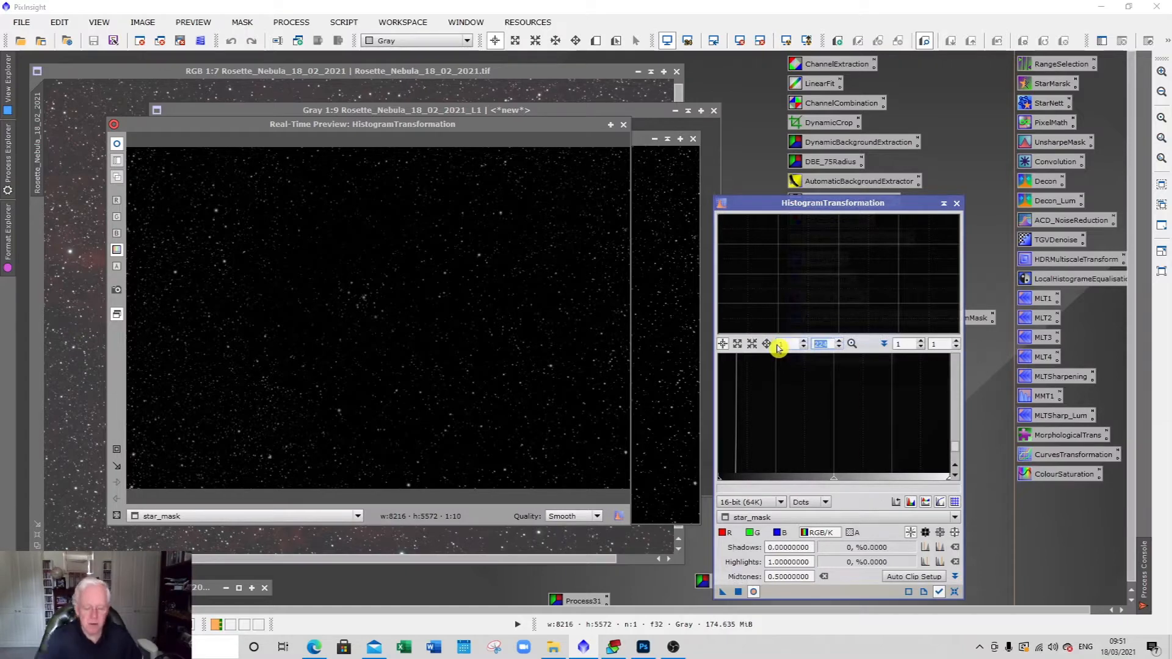
{"action": "type", "text": "1"}
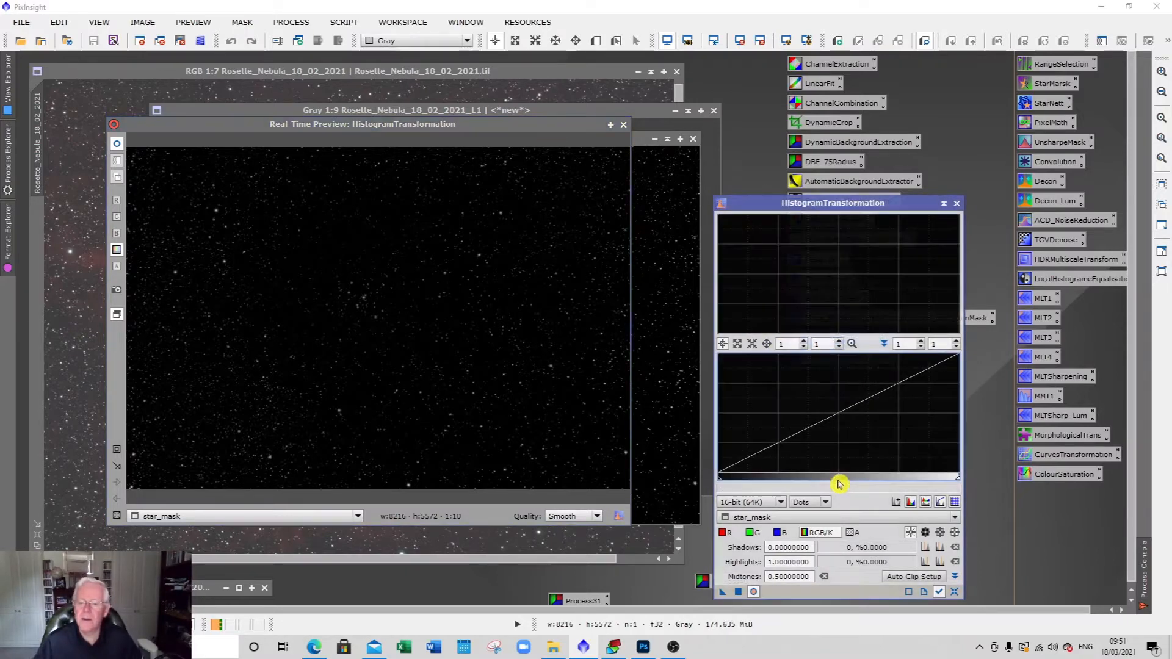
- Stretch star_mask with shadows at about 0.134 and midtones at about 0.056, and end the real-time preview
{"action": "left_click_drag", "start_coordinate": [839, 482], "coordinate": [789, 479]}
{"action": "left_click_drag", "start_coordinate": [718, 482], "coordinate": [762, 483]}
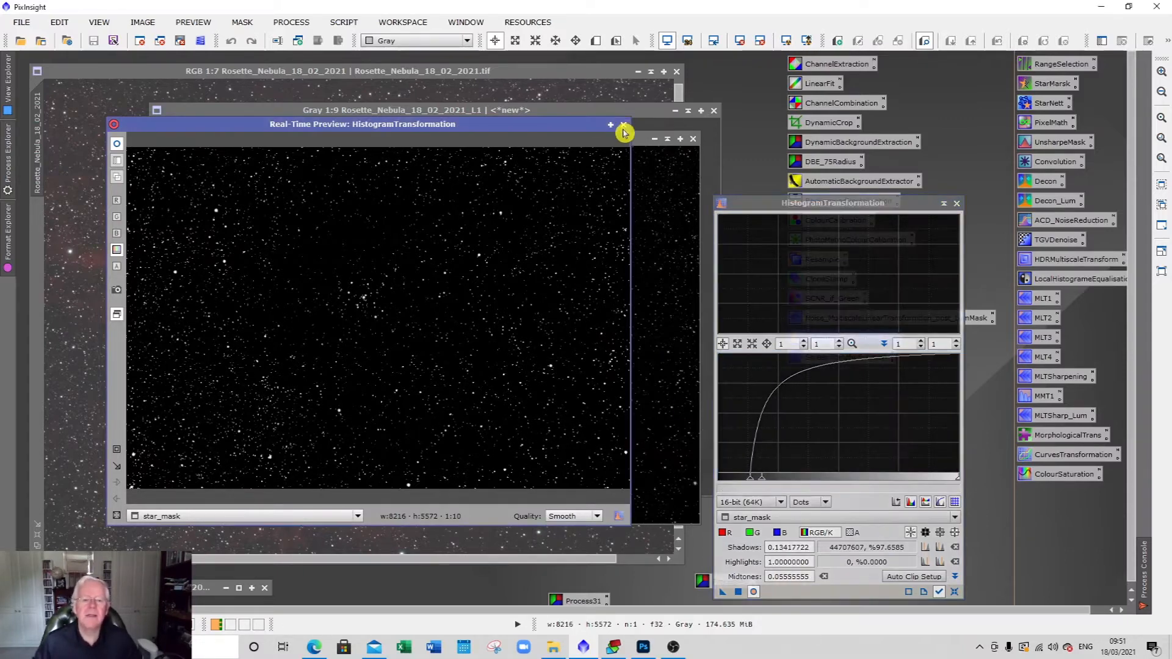
{"action": "left_click", "coordinate": [623, 125]}
{"action": "left_click_drag", "start_coordinate": [724, 592], "coordinate": [634, 469]}
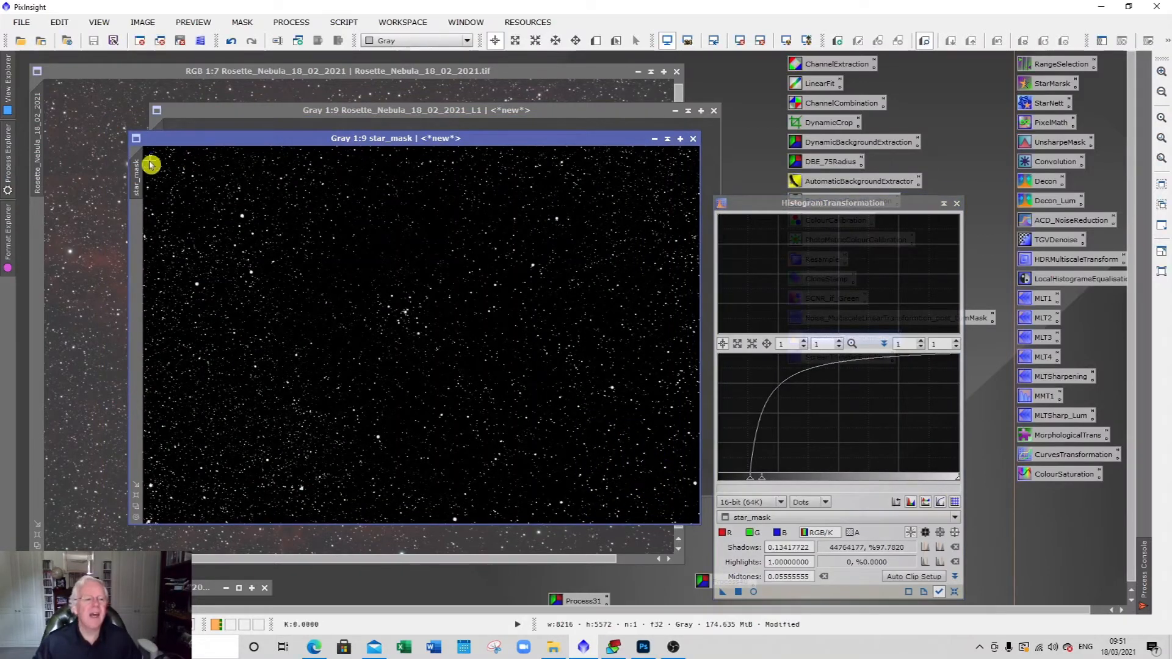
- Rename the star_mask image as SM, then collapse its window and park it beside the colour image's title
{"action": "right_click", "coordinate": [140, 168]}
{"action": "left_click", "coordinate": [166, 215]}
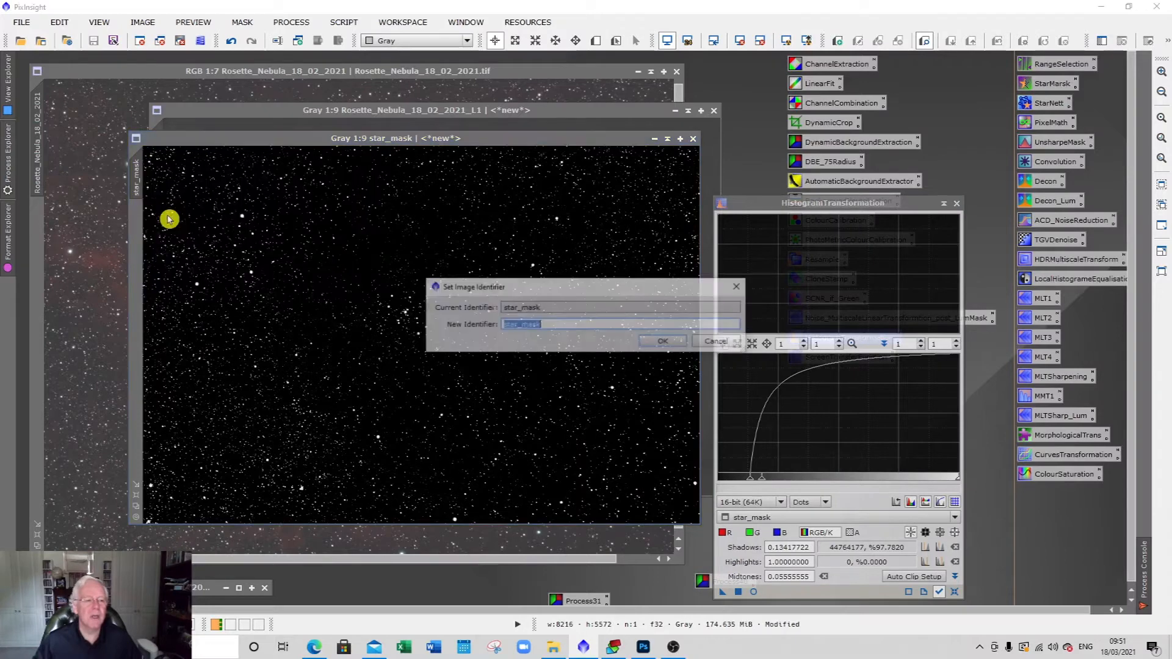
{"action": "type", "text": "sm"}
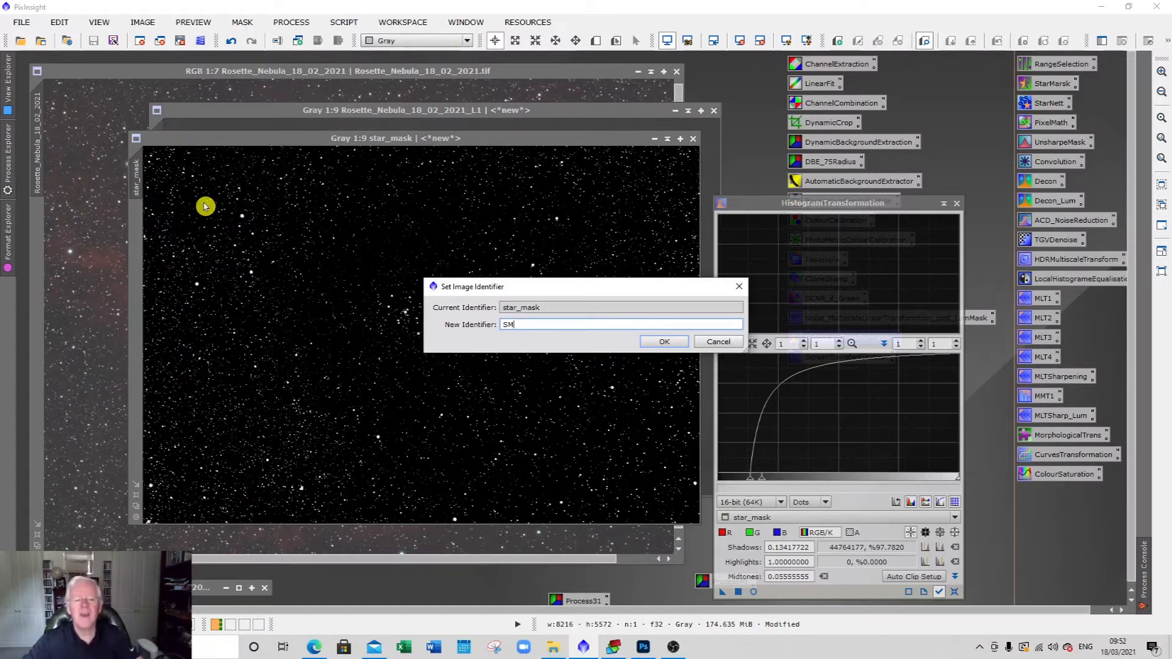
{"action": "left_click", "coordinate": [648, 342]}
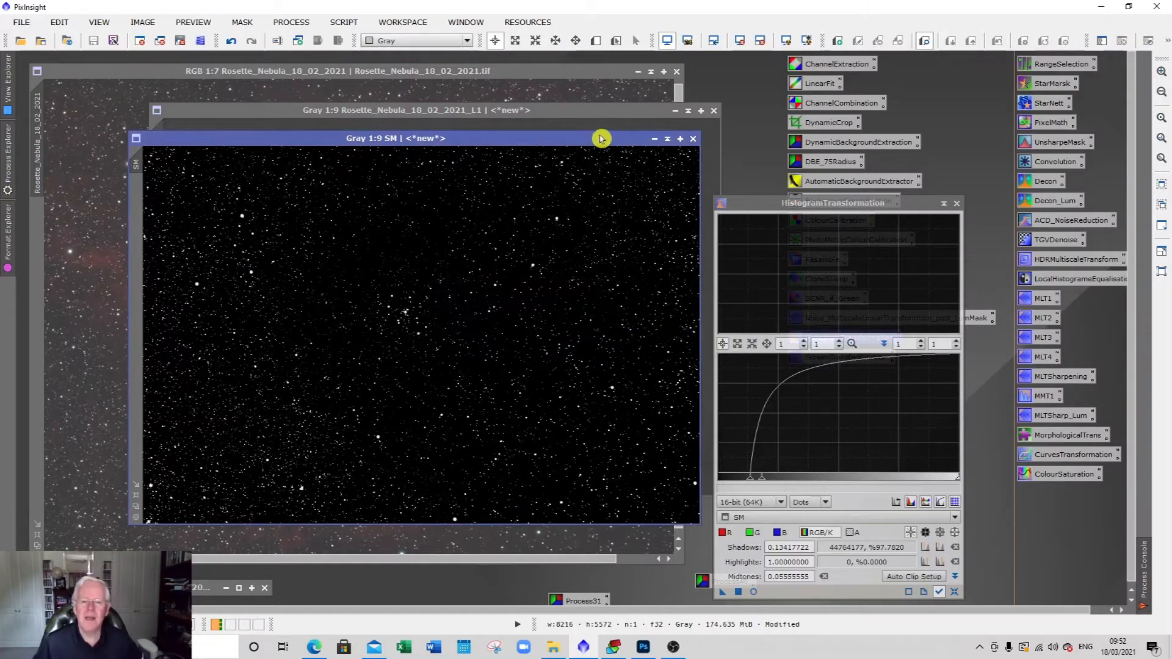
{"action": "left_click", "coordinate": [668, 139]}
{"action": "left_click_drag", "start_coordinate": [381, 324], "coordinate": [662, 73]}
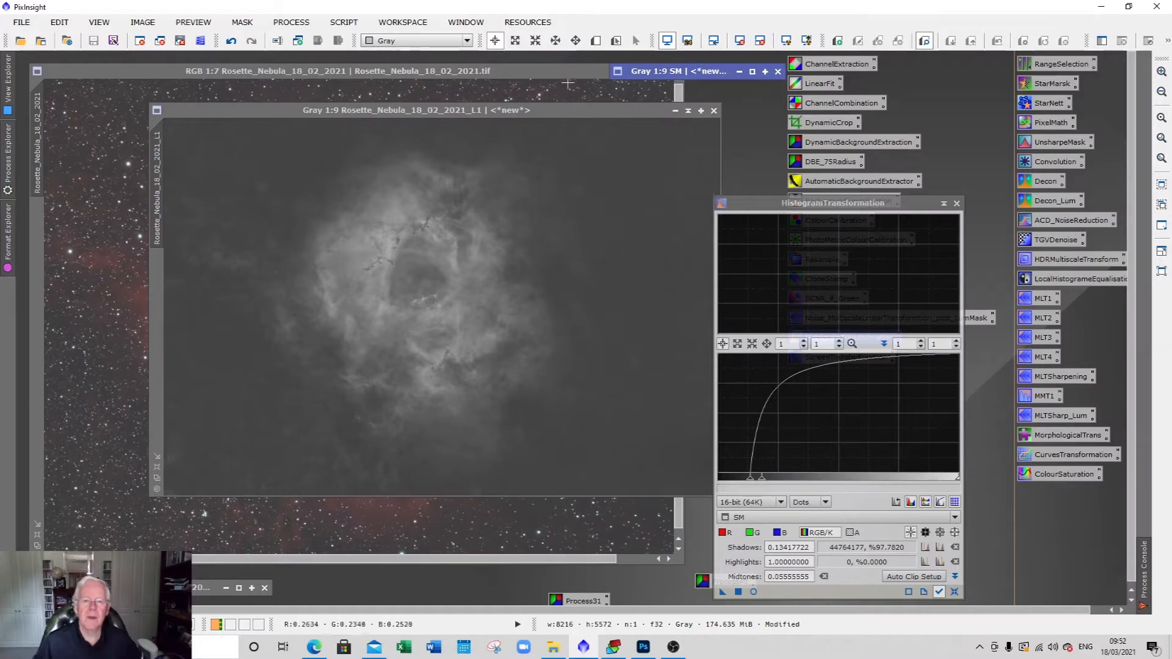
- Reset HistogramTransformation and apply it to the starless lightness image with shadows about 0.306 and midtones about 0.237, checking the real-time preview
{"action": "left_click", "coordinate": [559, 115]}
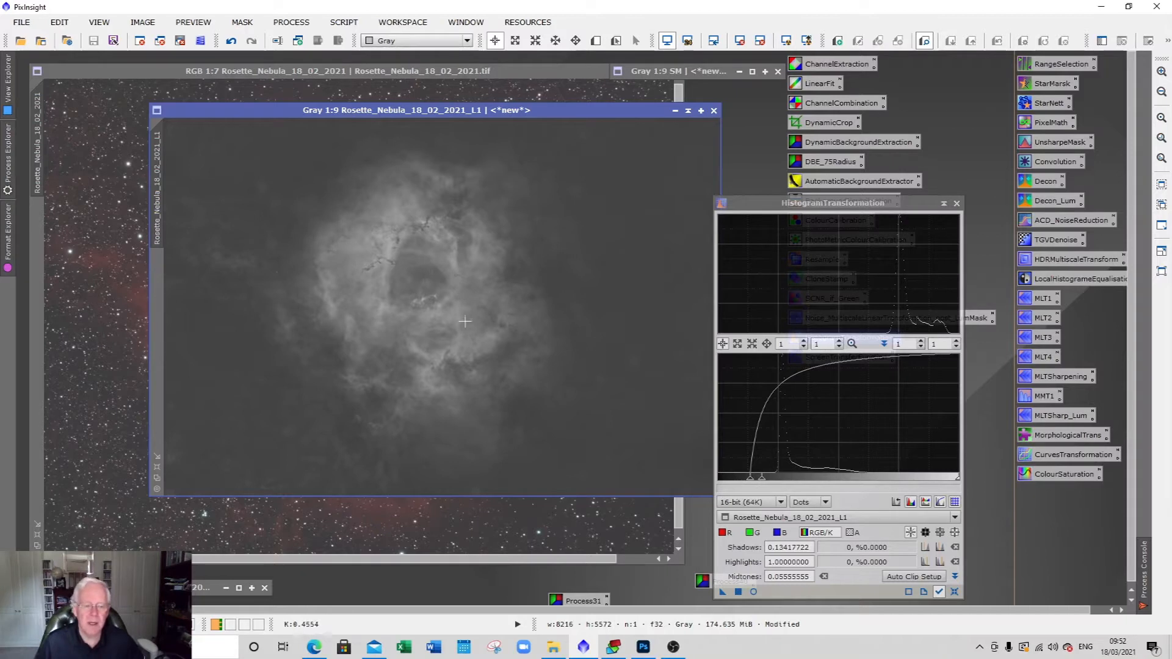
{"action": "left_click", "coordinate": [955, 591]}
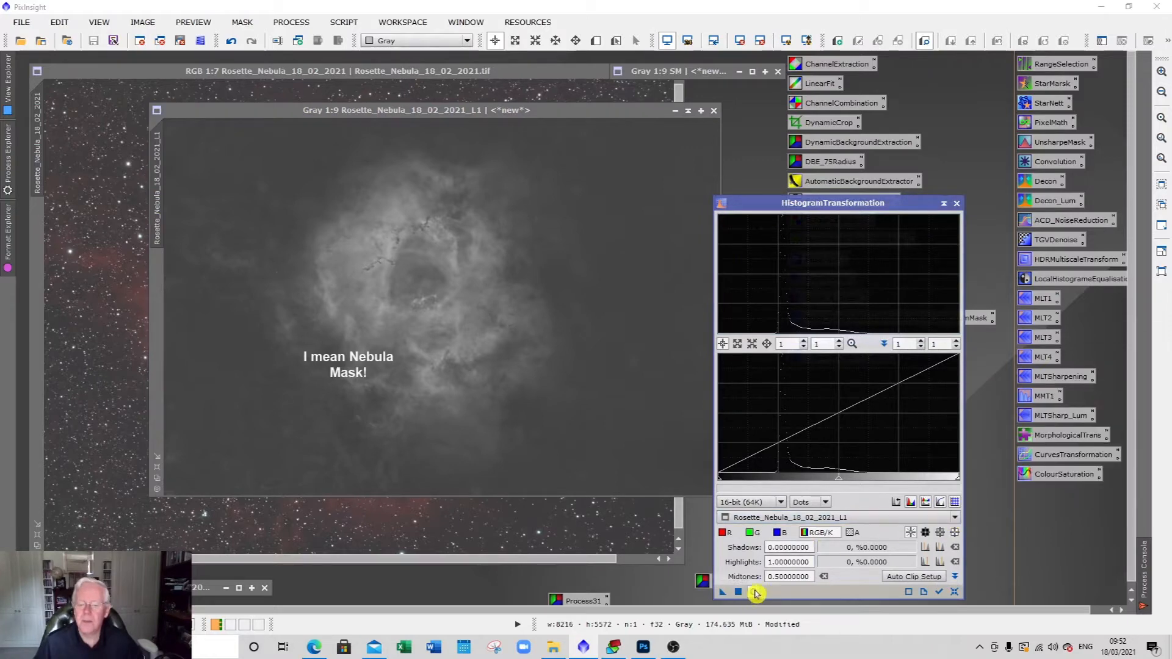
{"action": "left_click", "coordinate": [755, 592]}
{"action": "left_click_drag", "start_coordinate": [721, 483], "coordinate": [749, 478]}
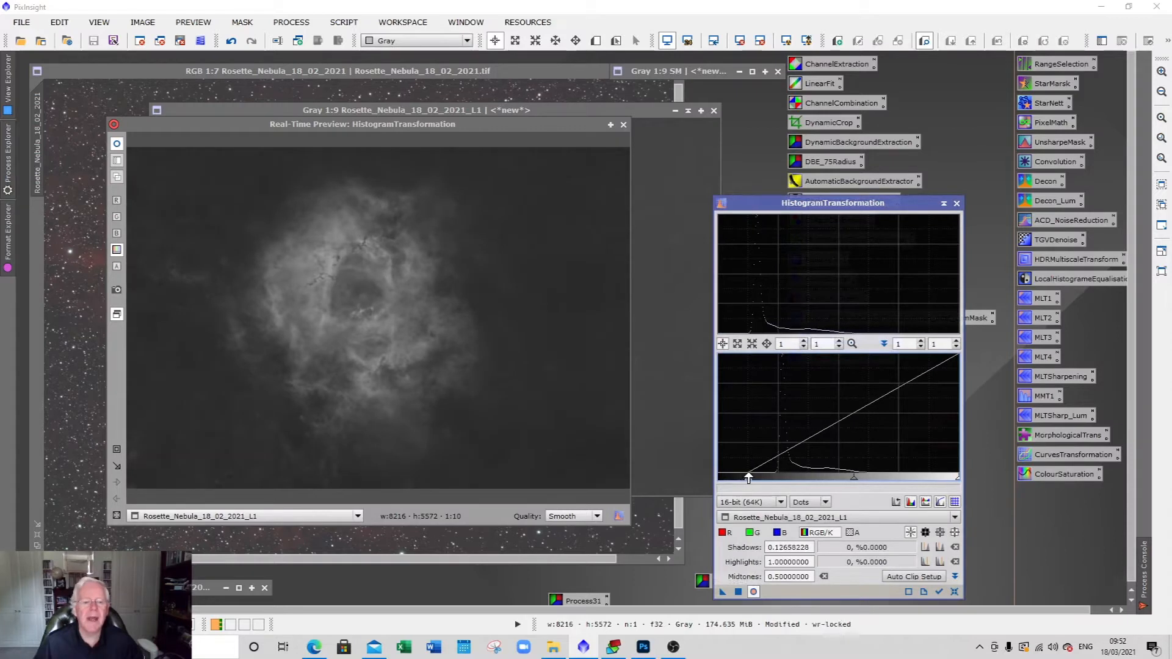
{"action": "left_click_drag", "start_coordinate": [854, 479], "coordinate": [821, 483]}
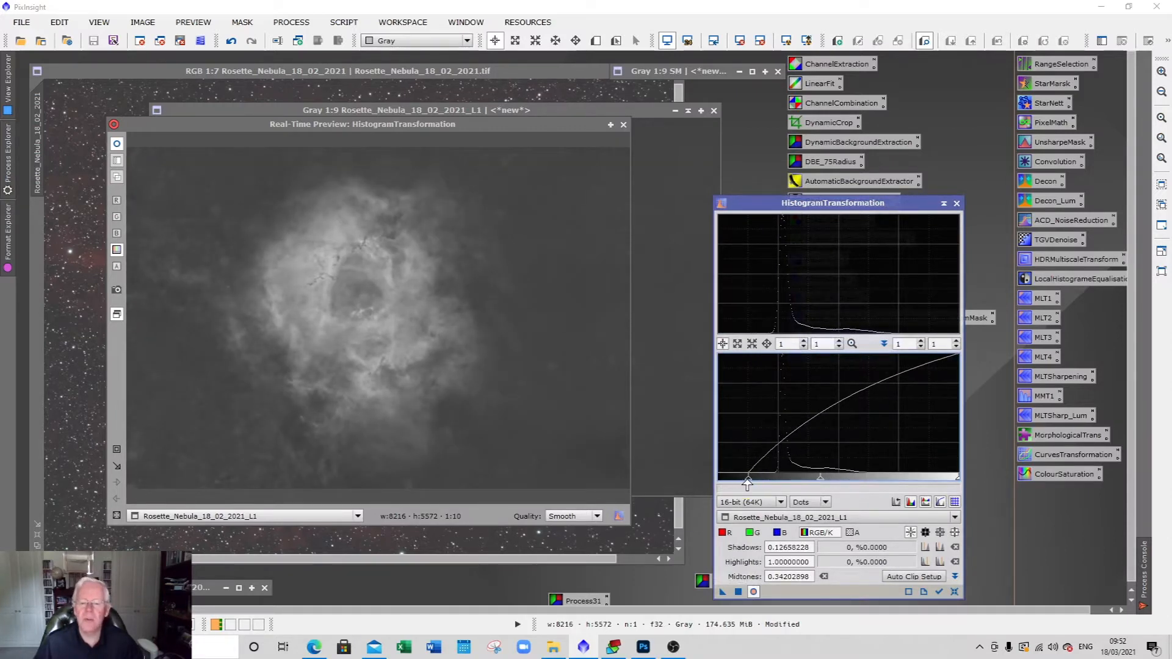
{"action": "left_click_drag", "start_coordinate": [748, 482], "coordinate": [791, 480]}
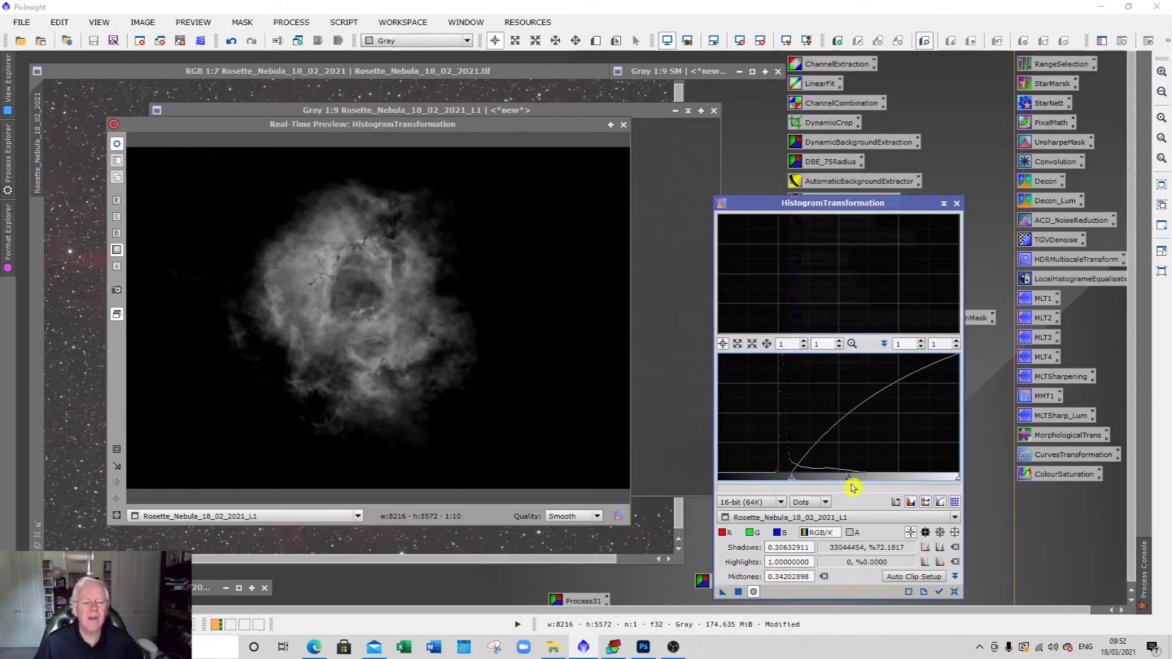
{"action": "left_click_drag", "start_coordinate": [848, 482], "coordinate": [831, 483]}
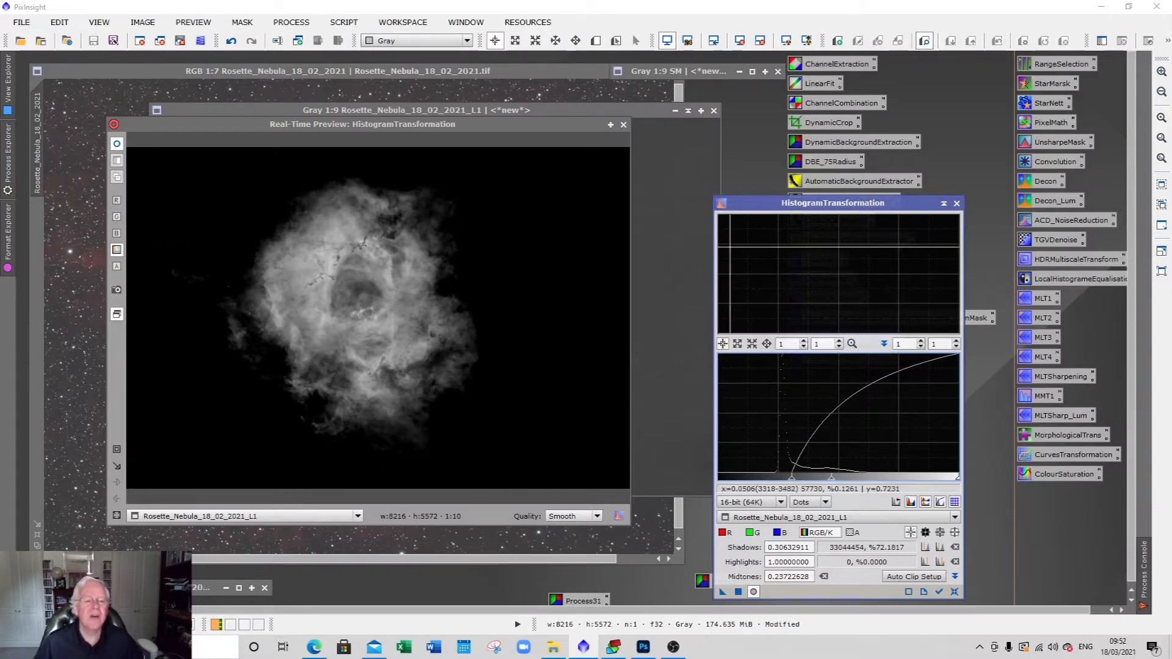
{"action": "left_click", "coordinate": [738, 591]}
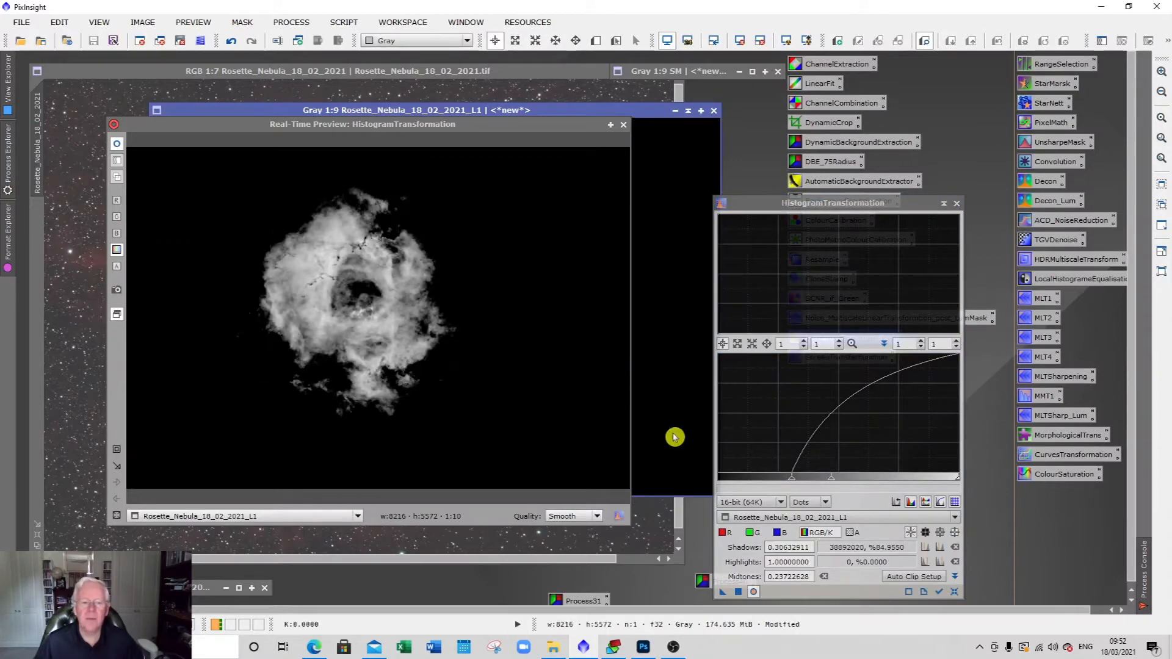
{"action": "left_click", "coordinate": [623, 124]}
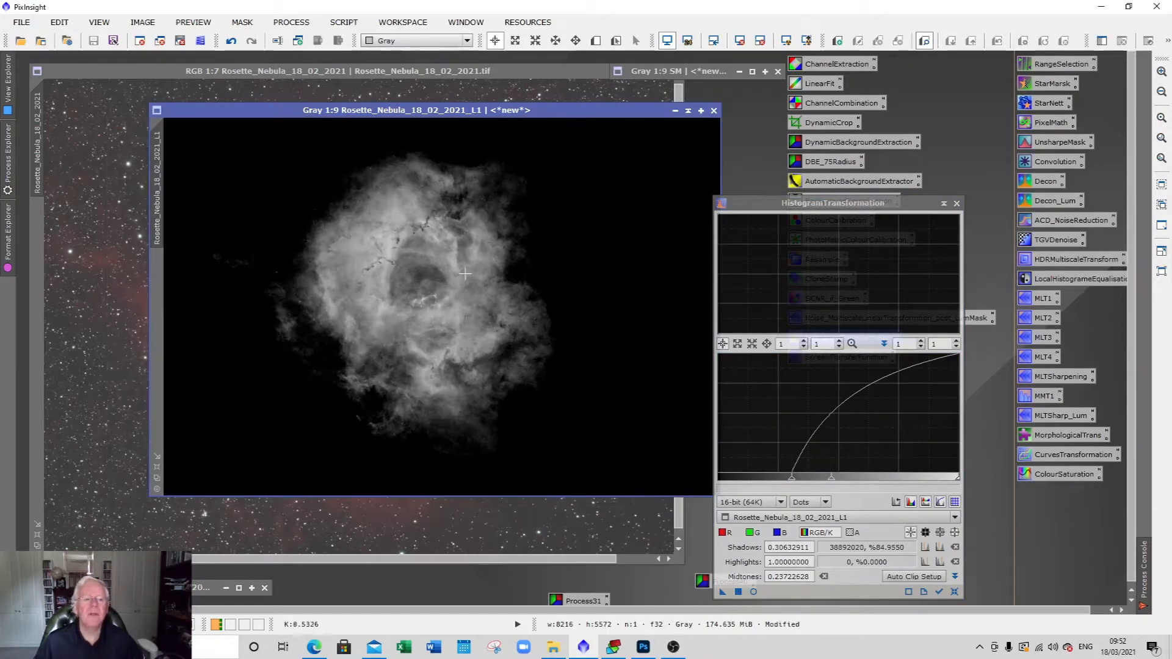
{"action": "left_click", "coordinate": [957, 209]}
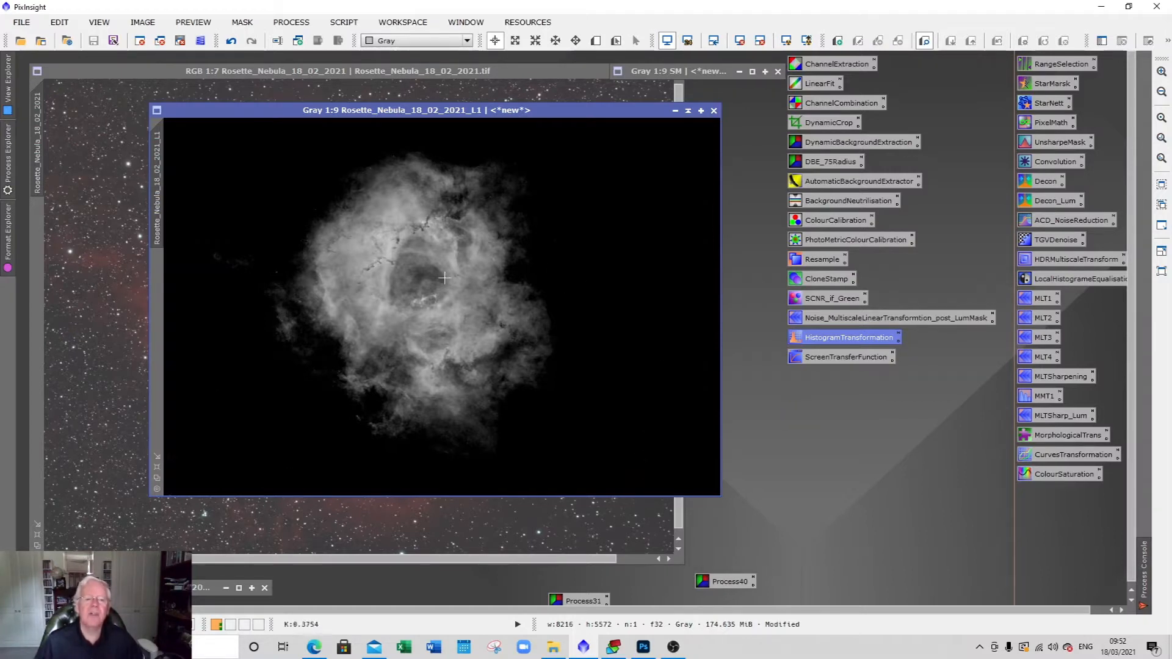
- Blur the stretched starless lightness image with Convolution at a StdDev of 116, comparing blur strengths in the real-time preview first
{"action": "left_click", "coordinate": [1052, 161]}
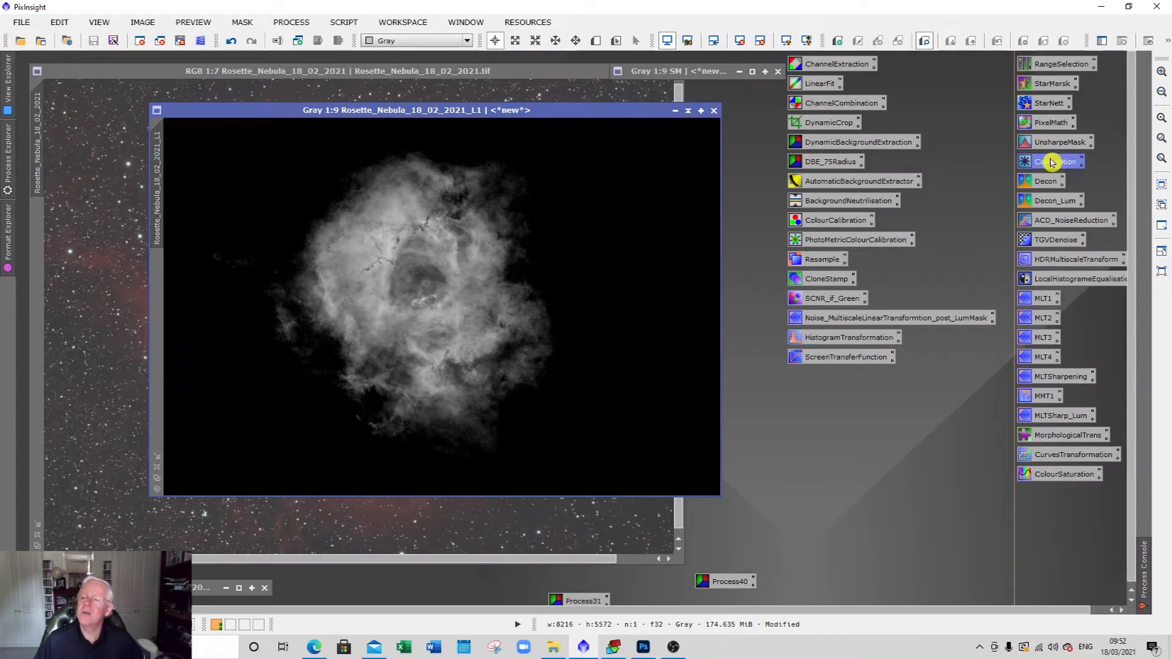
{"action": "double_click", "coordinate": [1053, 162]}
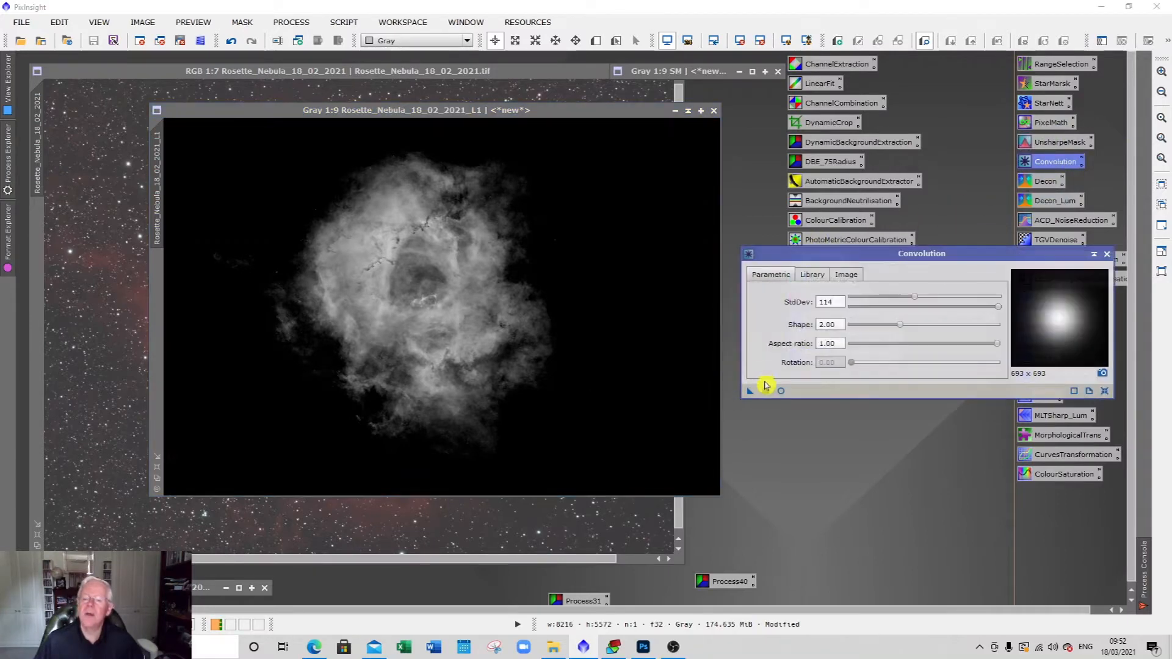
{"action": "left_click", "coordinate": [596, 112]}
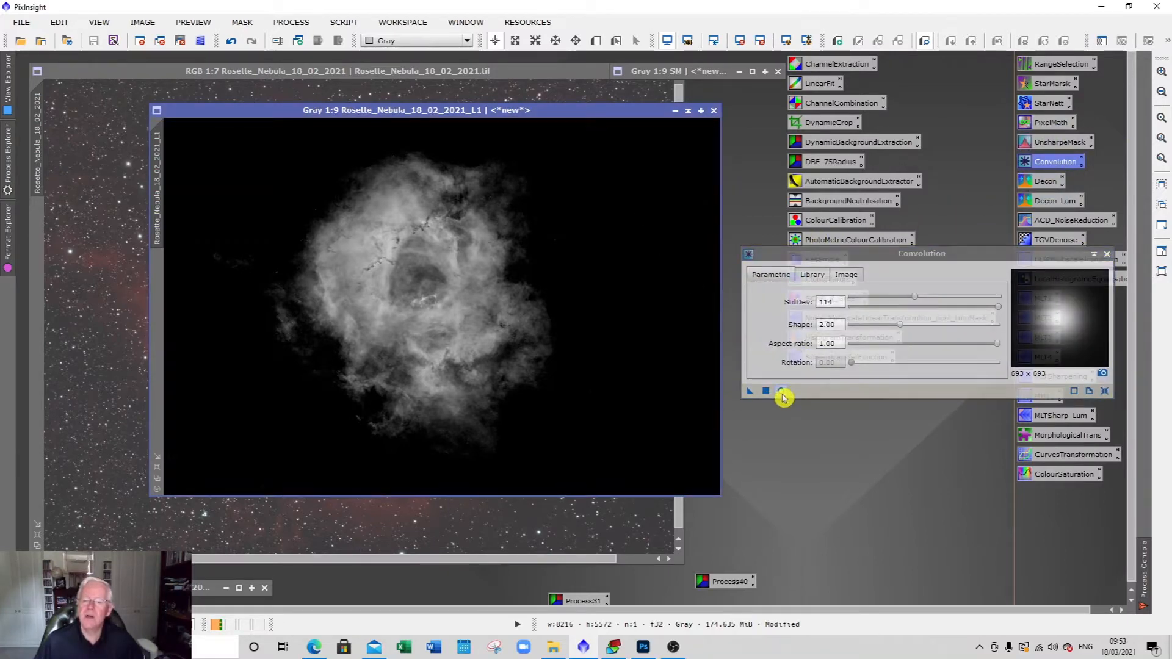
{"action": "left_click", "coordinate": [781, 393]}
{"action": "left_click_drag", "start_coordinate": [914, 299], "coordinate": [887, 297]}
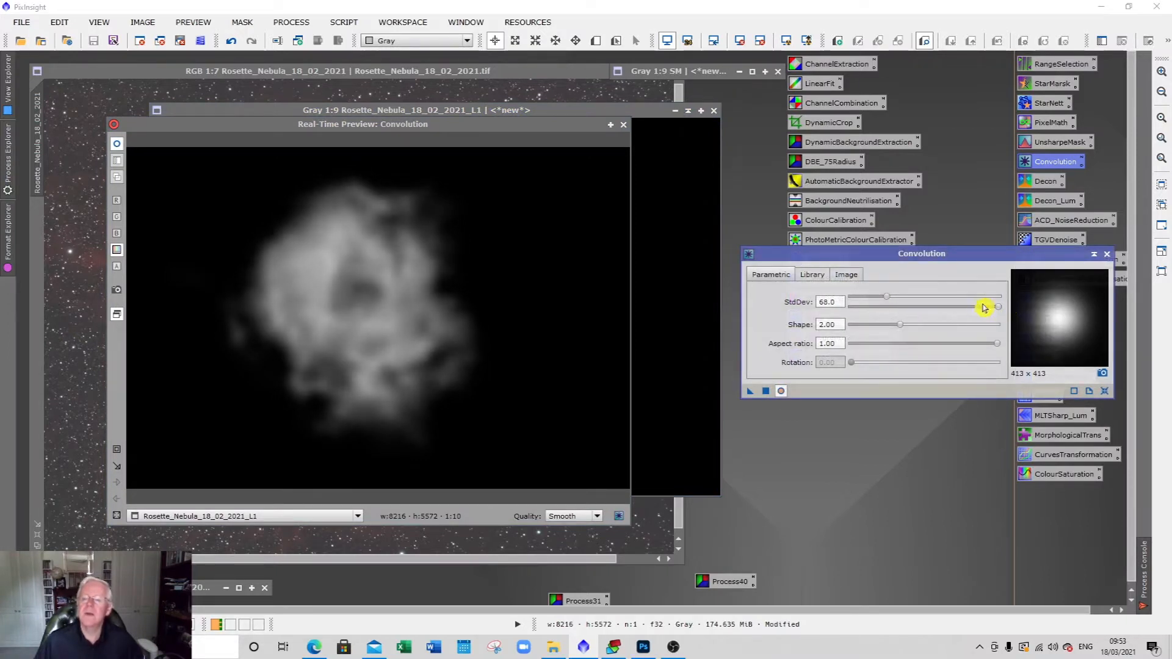
{"action": "mouse_move", "coordinate": [1000, 310]}
{"action": "left_mouse_down"}
{"action": "mouse_move", "coordinate": [877, 317]}
{"action": "mouse_move", "coordinate": [1009, 307]}
{"action": "left_mouse_up"}
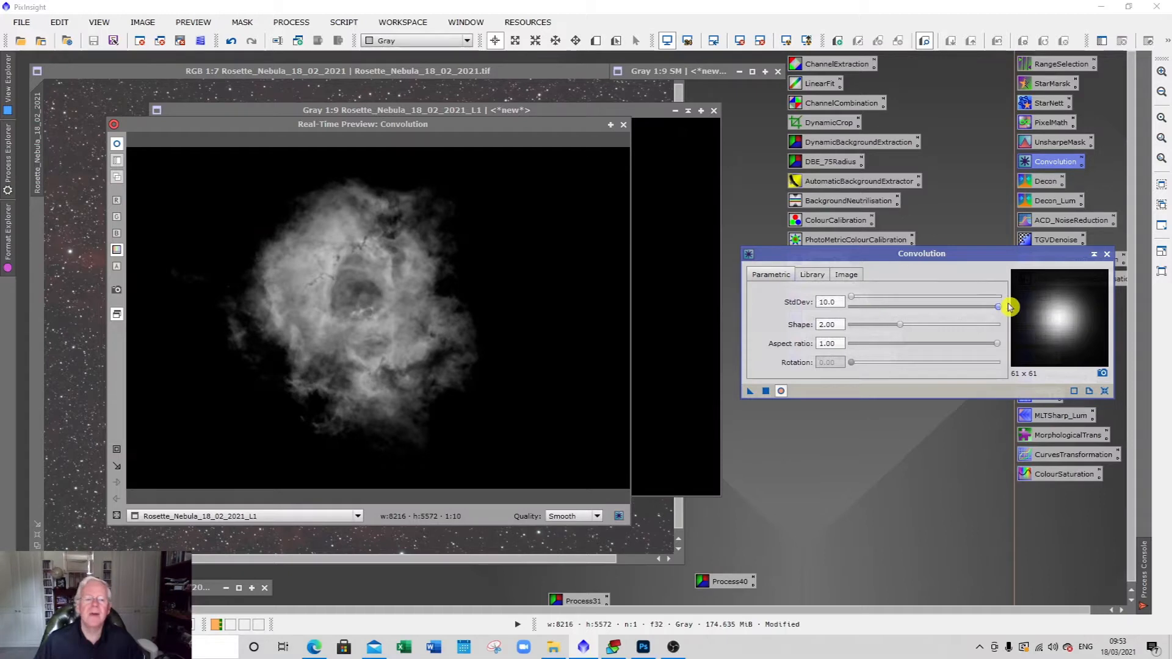
{"action": "left_click_drag", "start_coordinate": [853, 299], "coordinate": [917, 296]}
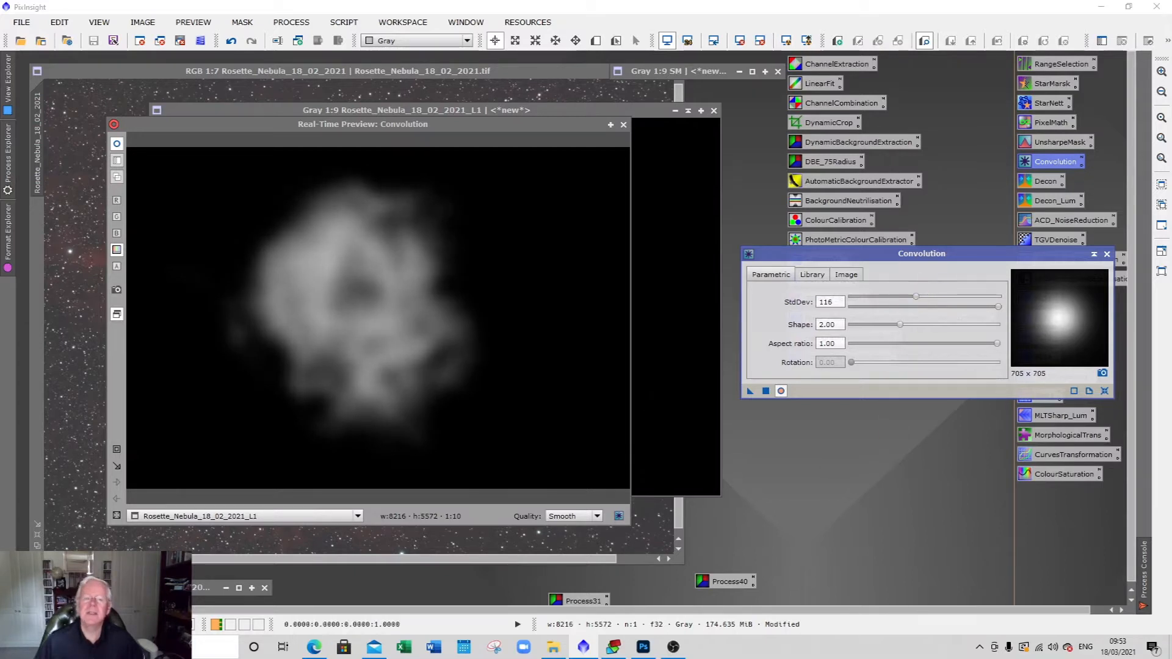
{"action": "left_click", "coordinate": [625, 126]}
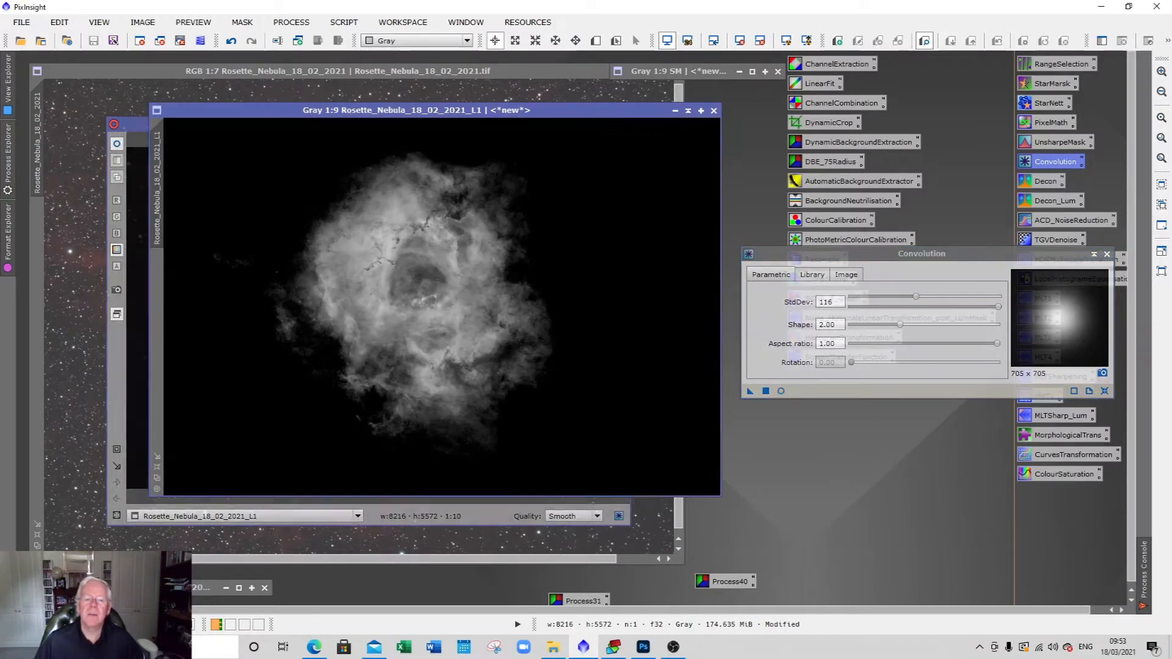
{"action": "left_click_drag", "start_coordinate": [748, 395], "coordinate": [639, 387]}
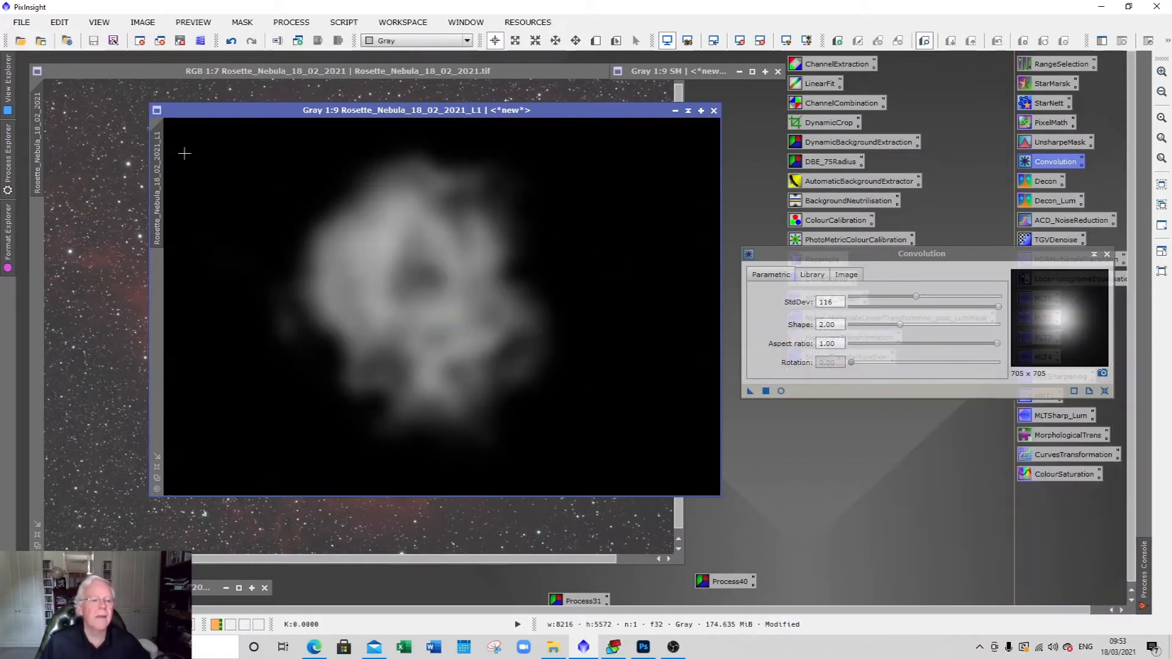
- Rename the blurred nebula mask as GM, then collapse its window and park it beneath the SM image
{"action": "right_click", "coordinate": [162, 165]}
{"action": "left_click", "coordinate": [183, 214]}
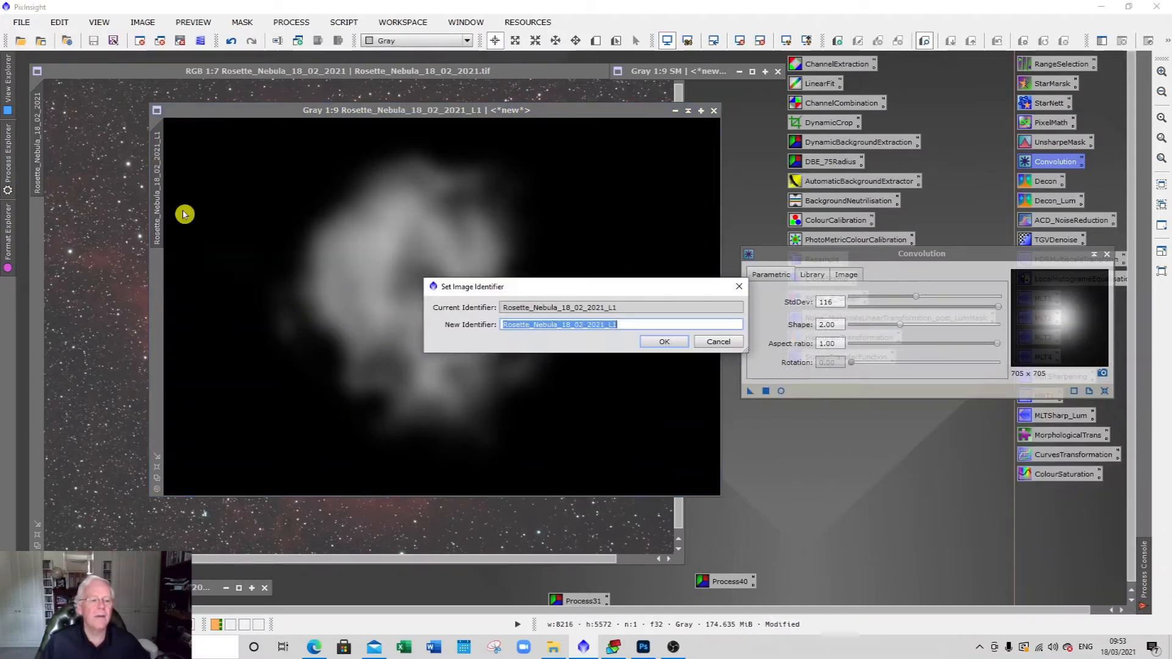
{"action": "type", "text": "D"}
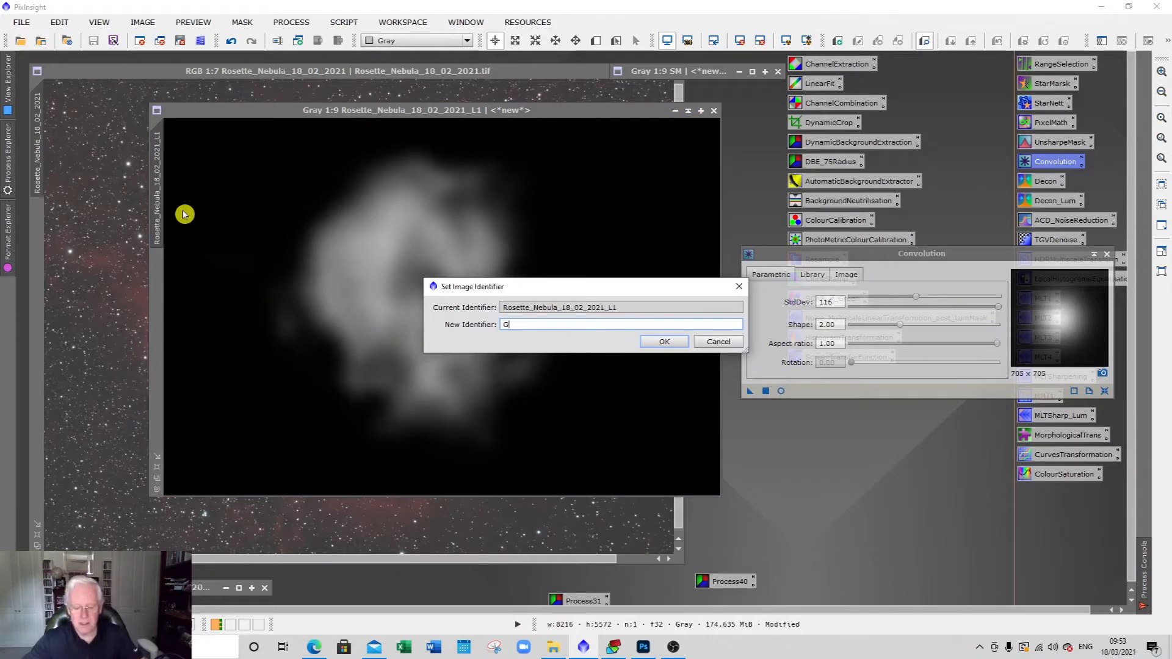
{"action": "type", "text": "M"}
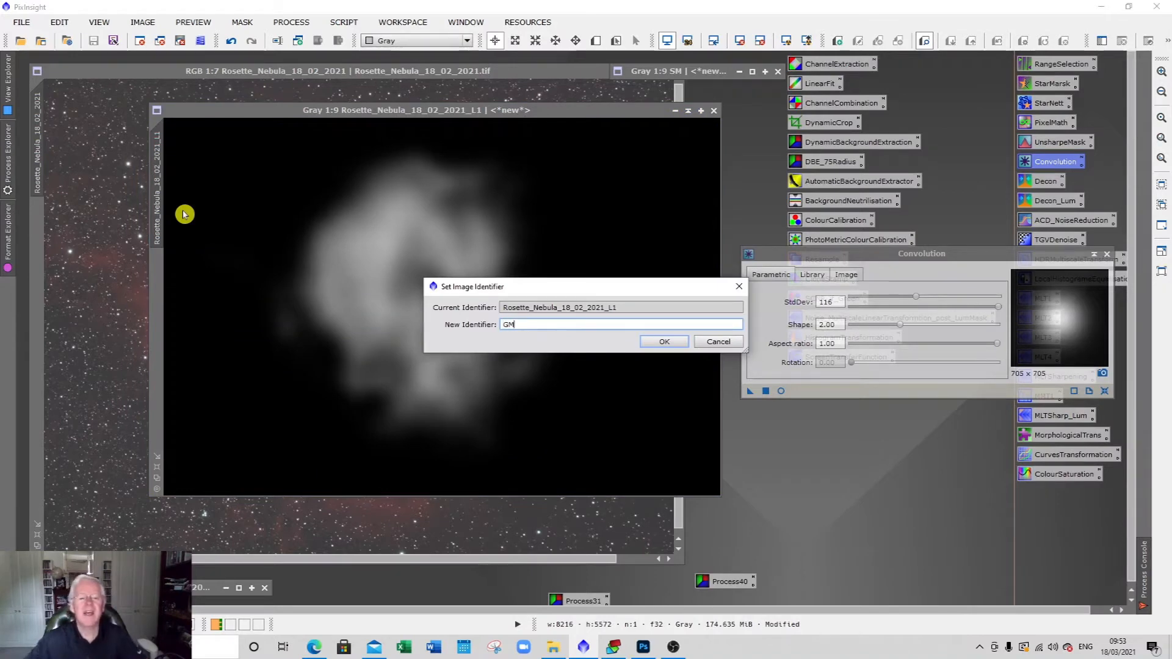
{"action": "left_click", "coordinate": [664, 343]}
{"action": "left_click", "coordinate": [688, 111]}
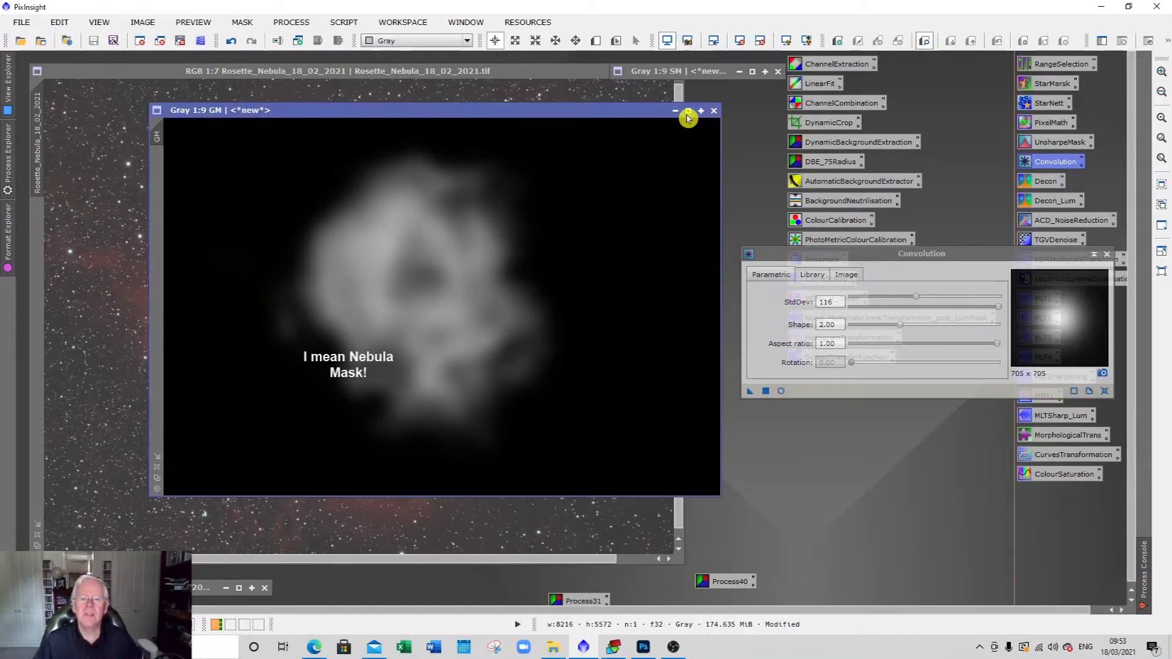
{"action": "left_click_drag", "start_coordinate": [401, 298], "coordinate": [663, 91]}
- Extract the lightness of the colour Rosette Nebula image again and place the new grayscale image over it
{"action": "left_click", "coordinate": [555, 75]}
{"action": "left_click_drag", "start_coordinate": [555, 77], "coordinate": [555, 94]}
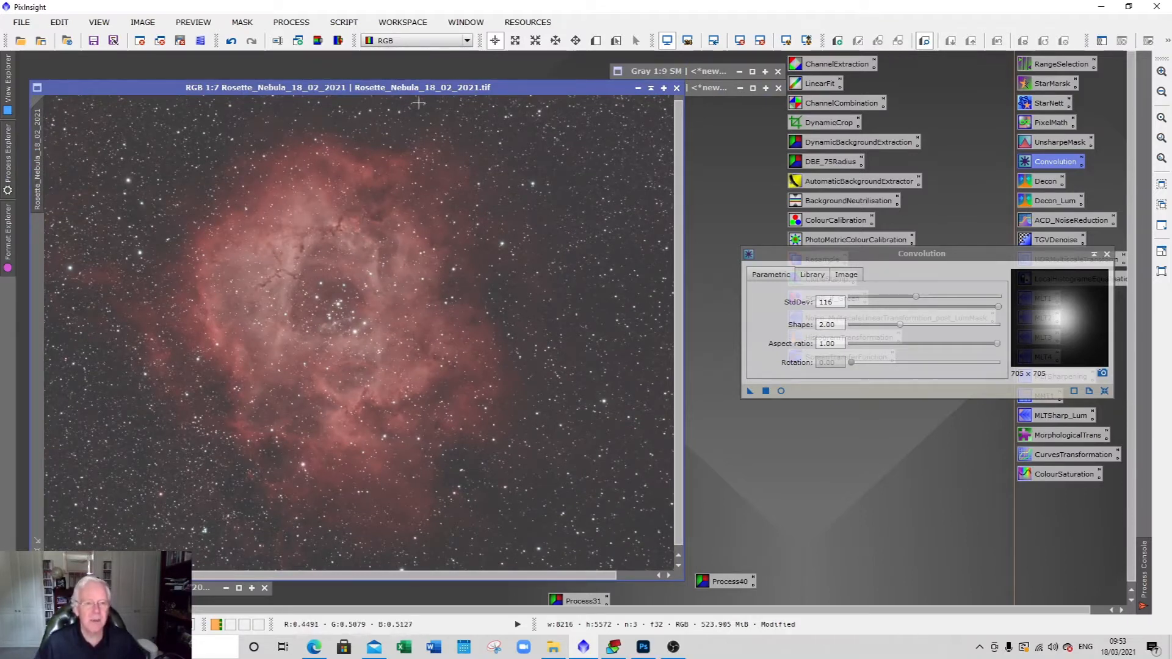
{"action": "left_click", "coordinate": [318, 40]}
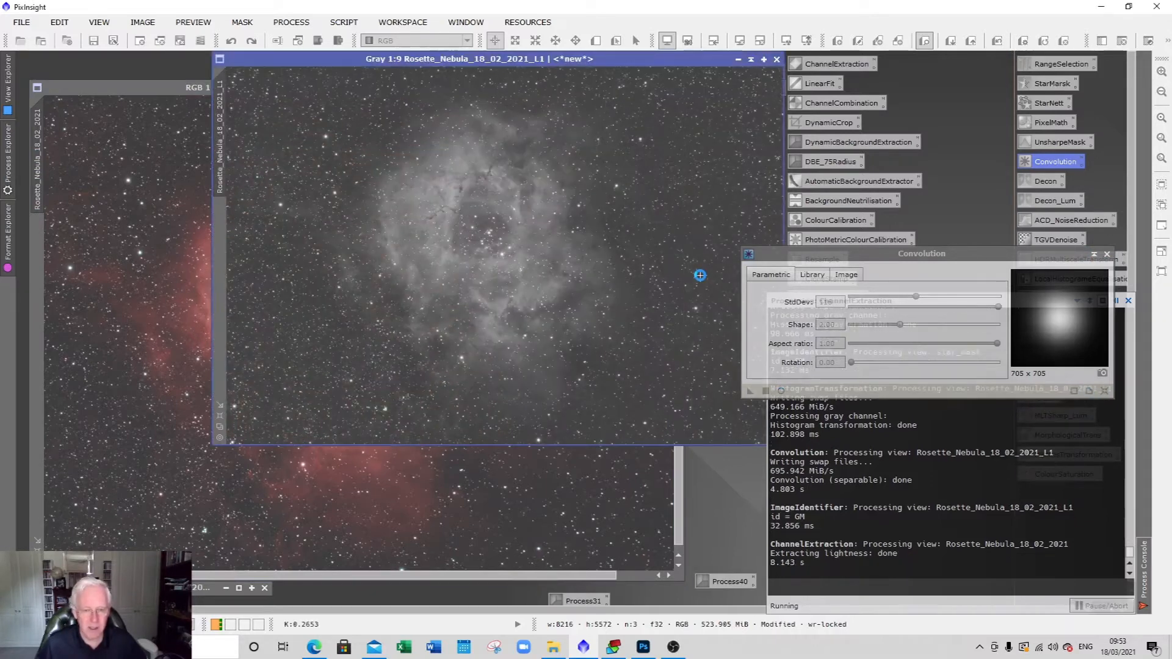
{"action": "left_click_drag", "start_coordinate": [598, 94], "coordinate": [567, 139]}
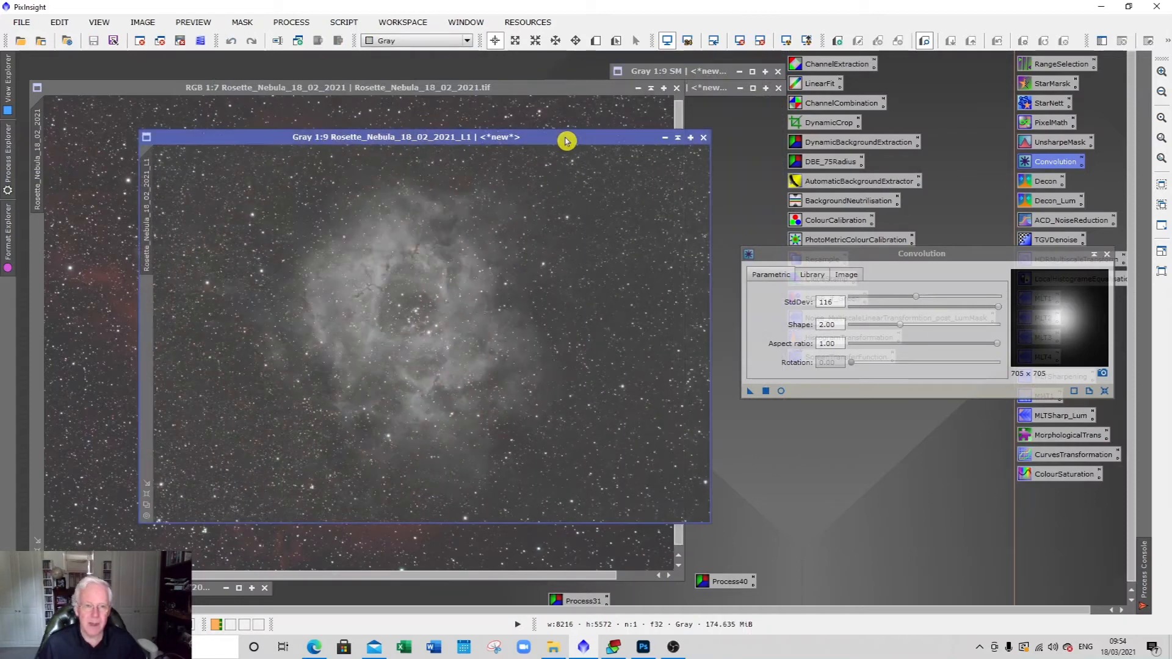
- Rename the newly extracted lightness image as M and keep its window open
{"action": "right_click", "coordinate": [145, 209]}
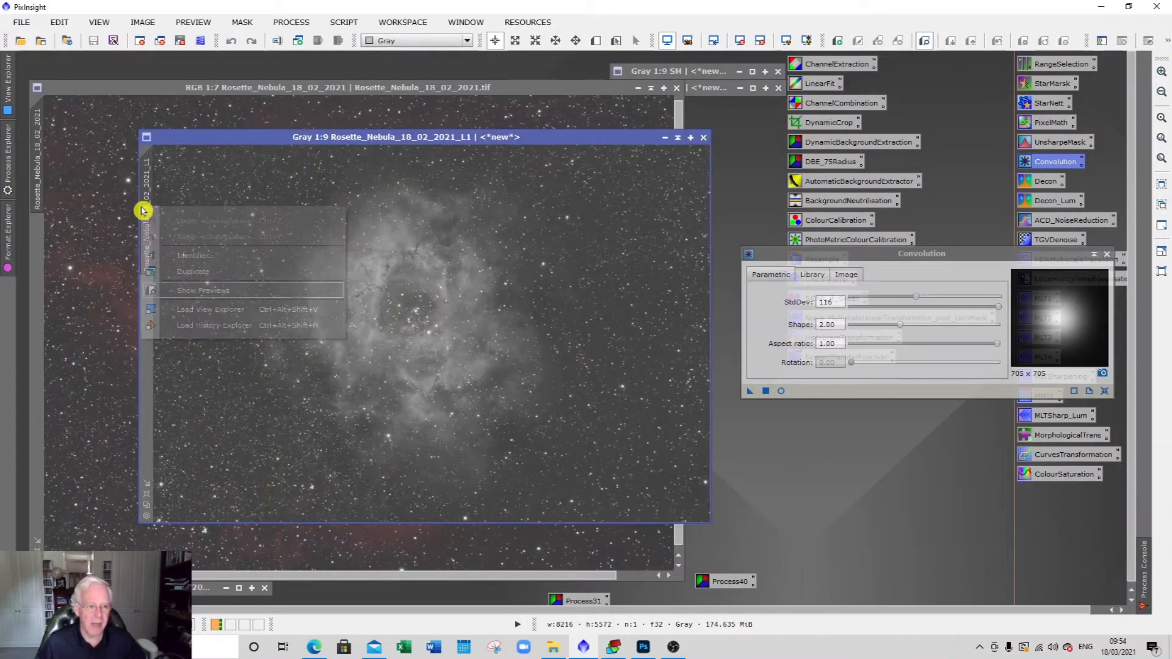
{"action": "left_click", "coordinate": [179, 261]}
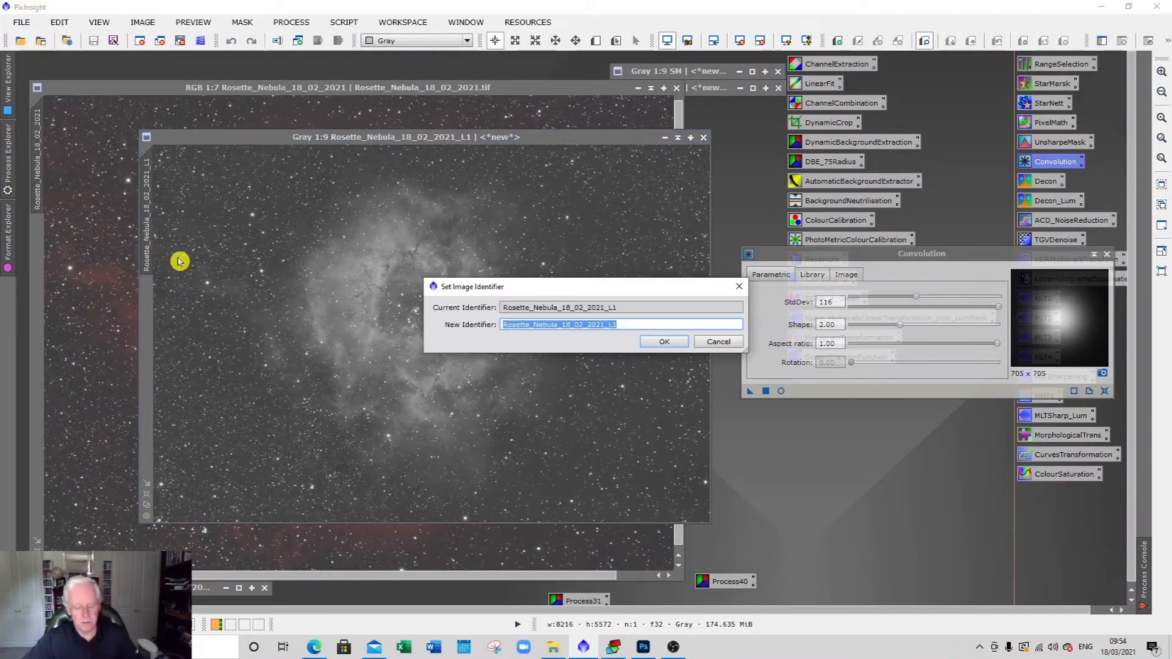
{"action": "type", "text": "M"}
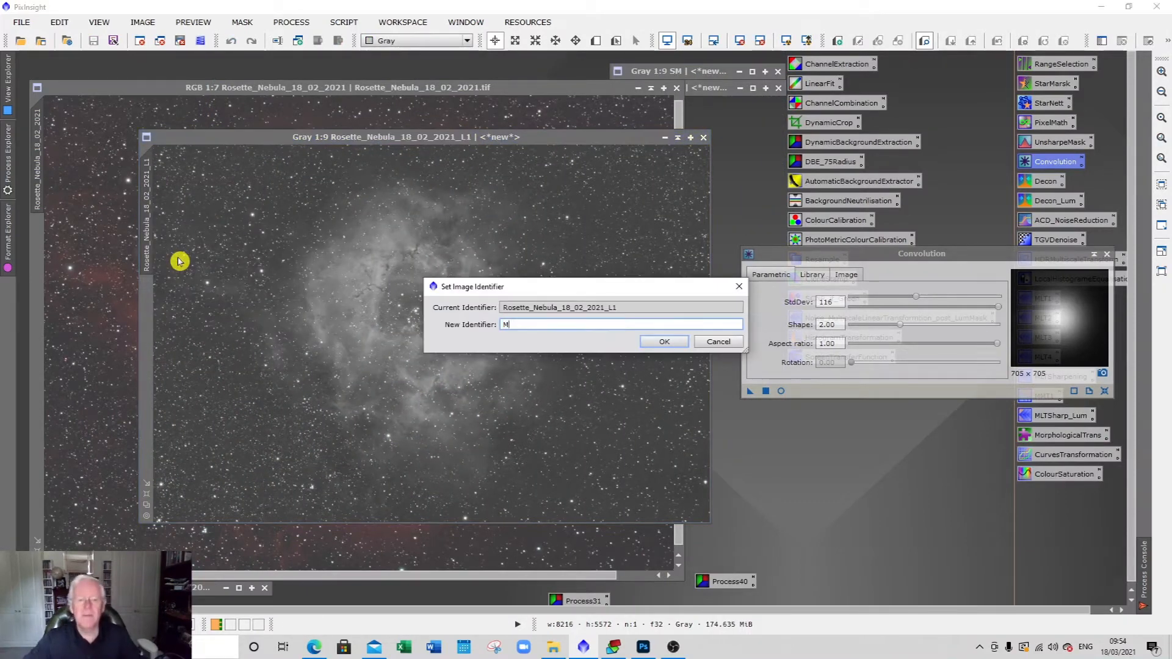
{"action": "left_click", "coordinate": [644, 342]}
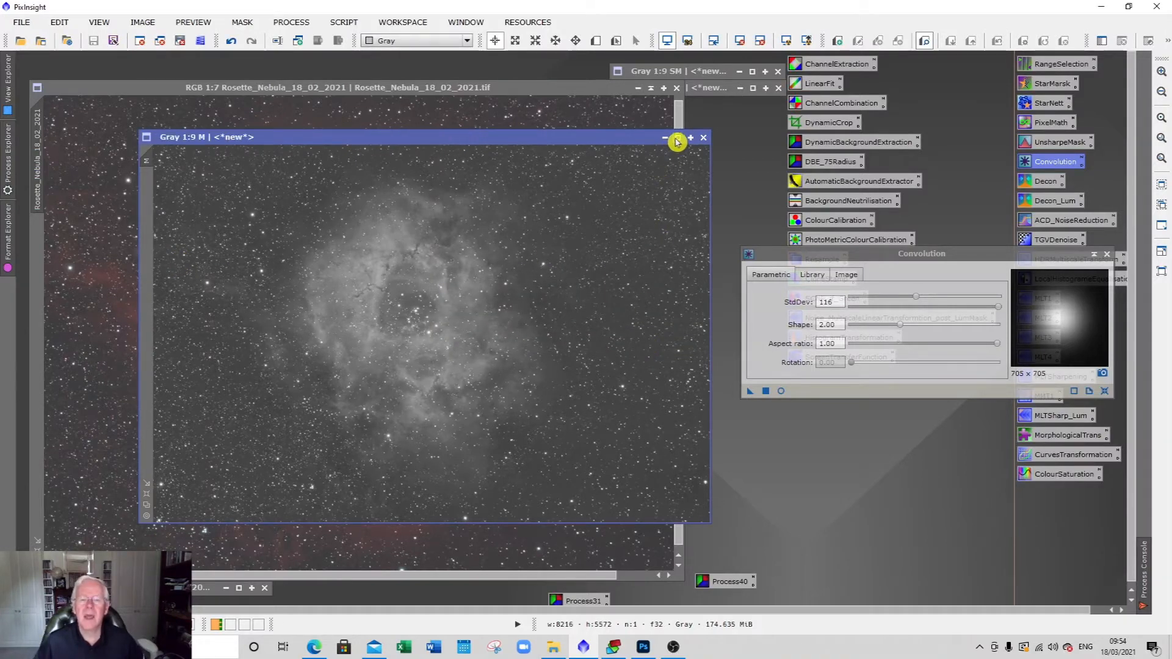
{"action": "left_click", "coordinate": [678, 136]}
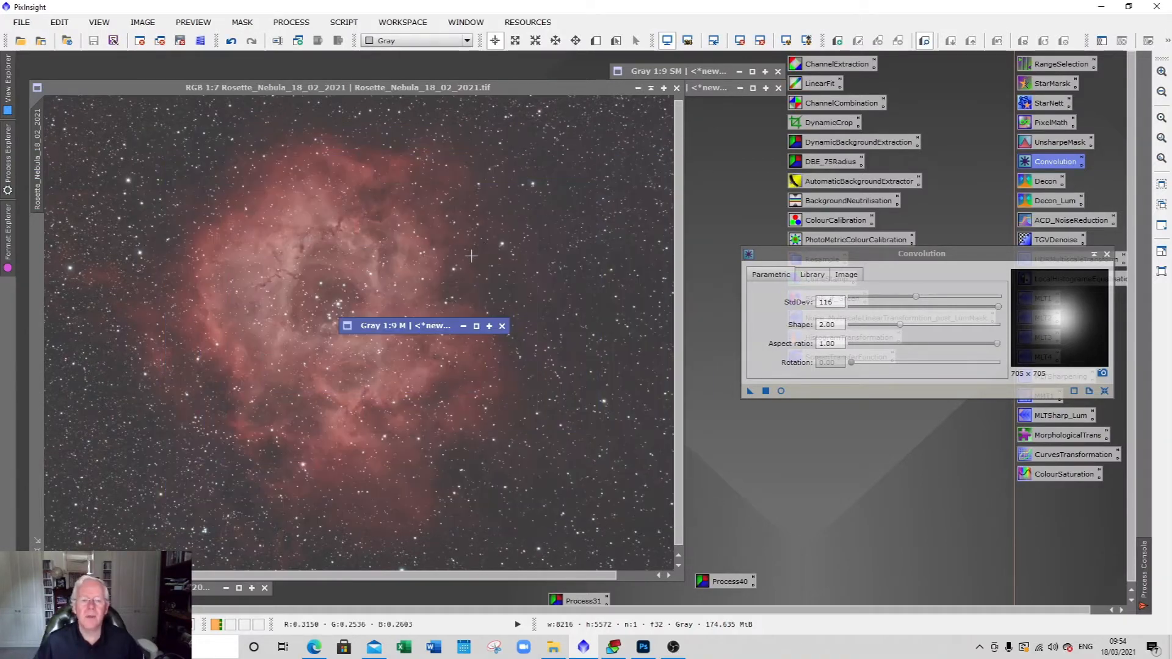
{"action": "left_click", "coordinate": [476, 325]}
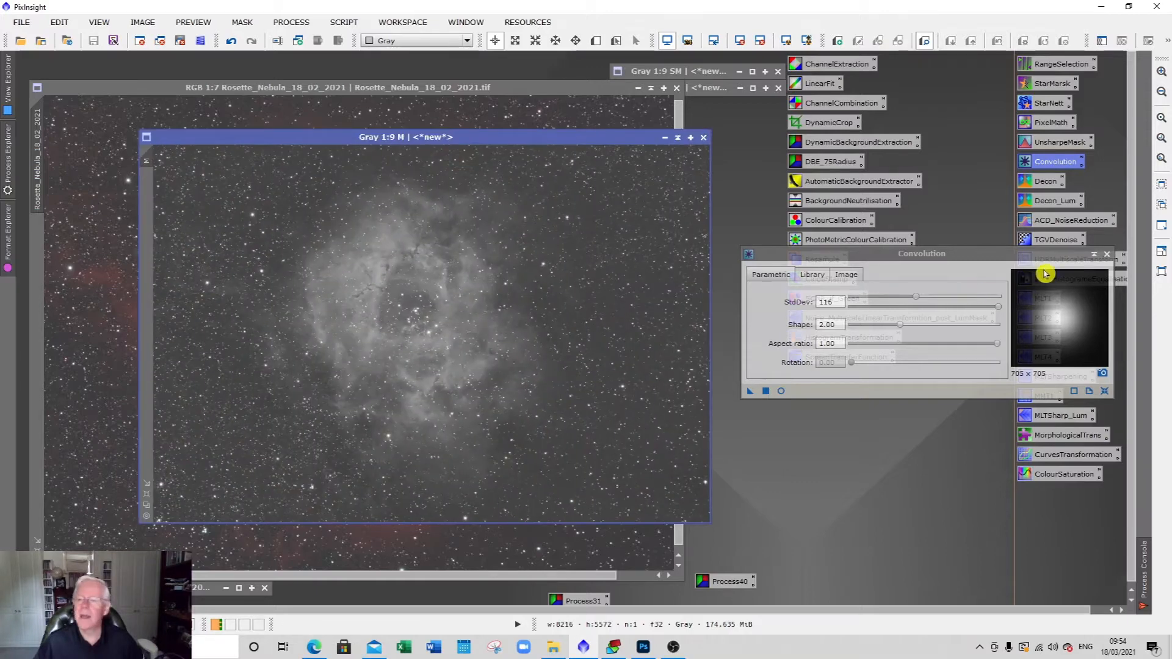
- Stretch image M with HistogramTransformation using shadows of about 0.319 and midtones of about 0.145, checking the real-time preview before applying
{"action": "left_click", "coordinate": [1106, 254]}
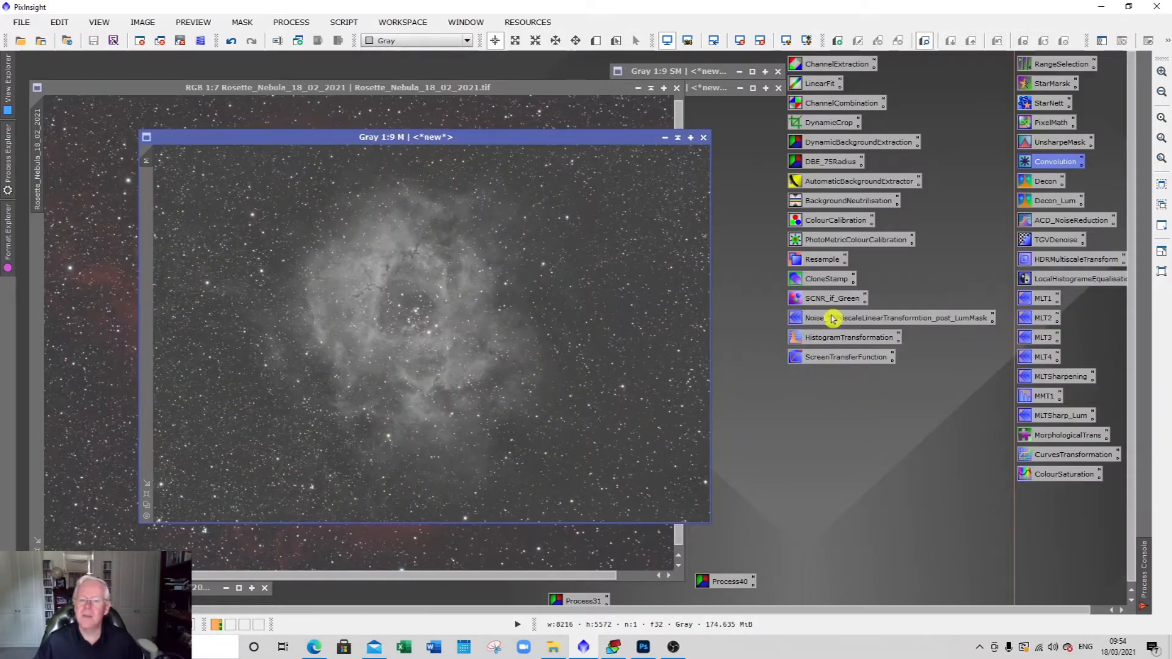
{"action": "left_click", "coordinate": [834, 341]}
{"action": "double_click", "coordinate": [834, 340]}
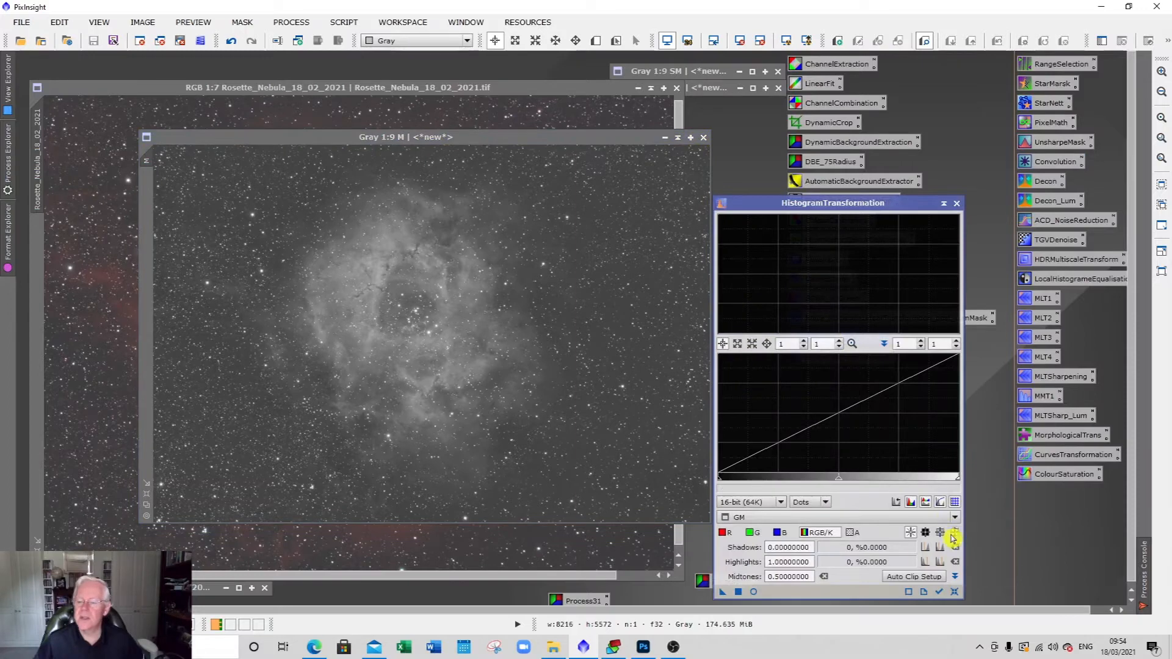
{"action": "left_click", "coordinate": [954, 594]}
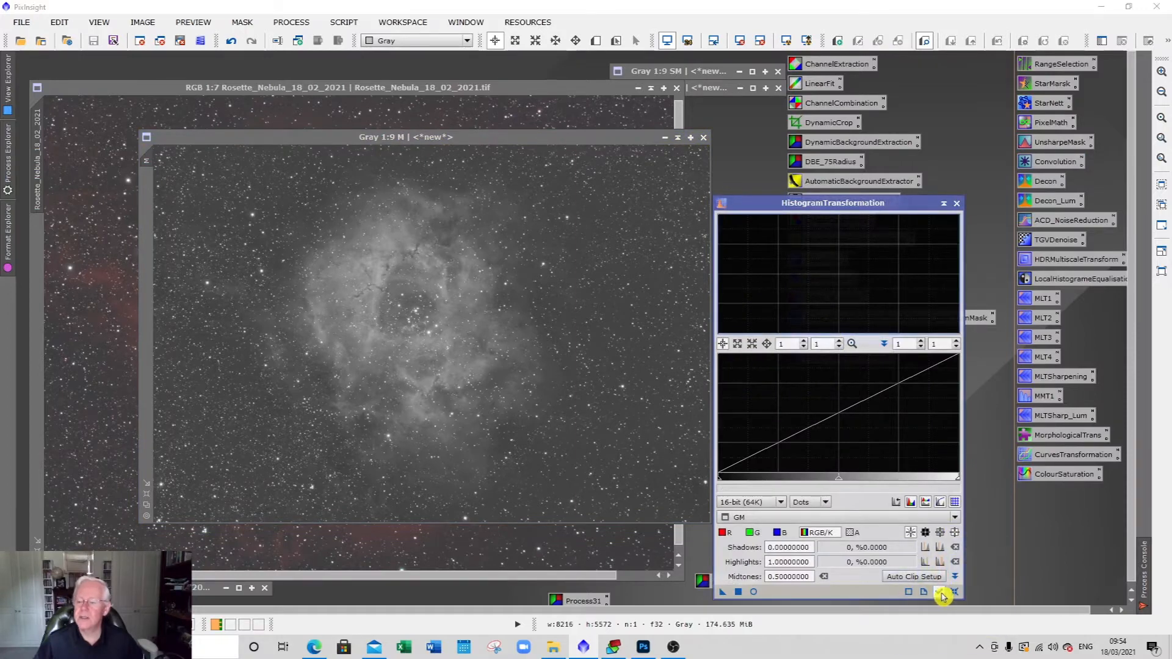
{"action": "left_click", "coordinate": [753, 592]}
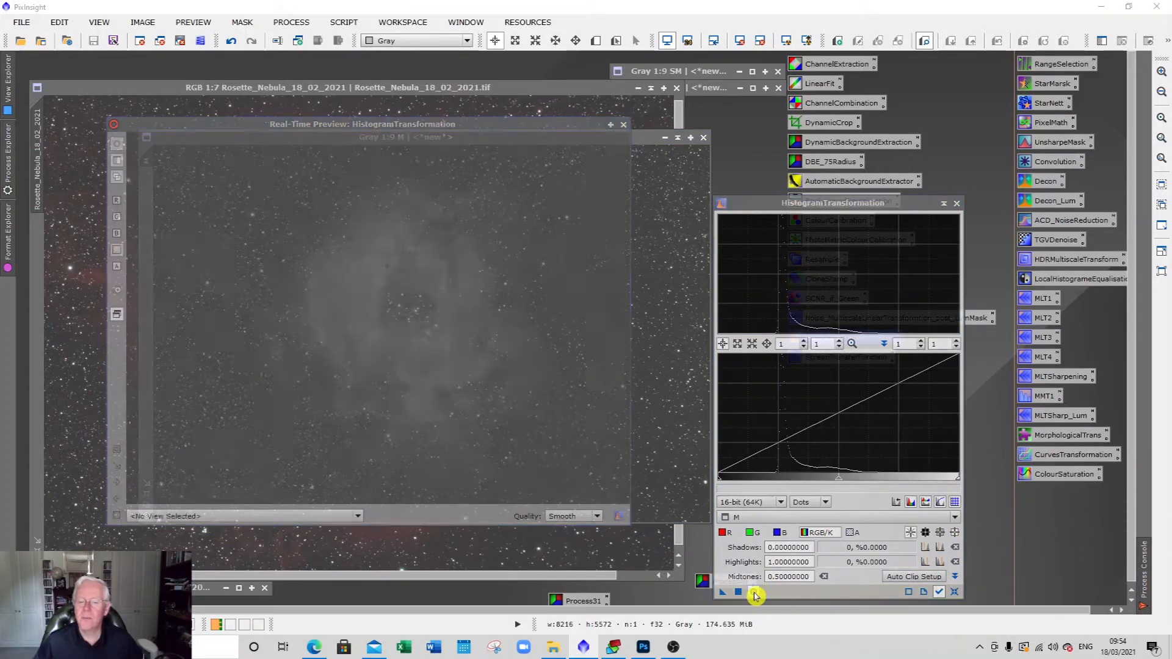
{"action": "mouse_move", "coordinate": [837, 484]}
{"action": "left_mouse_down"}
{"action": "mouse_move", "coordinate": [731, 480]}
{"action": "mouse_move", "coordinate": [840, 482]}
{"action": "mouse_move", "coordinate": [819, 482]}
{"action": "left_mouse_up"}
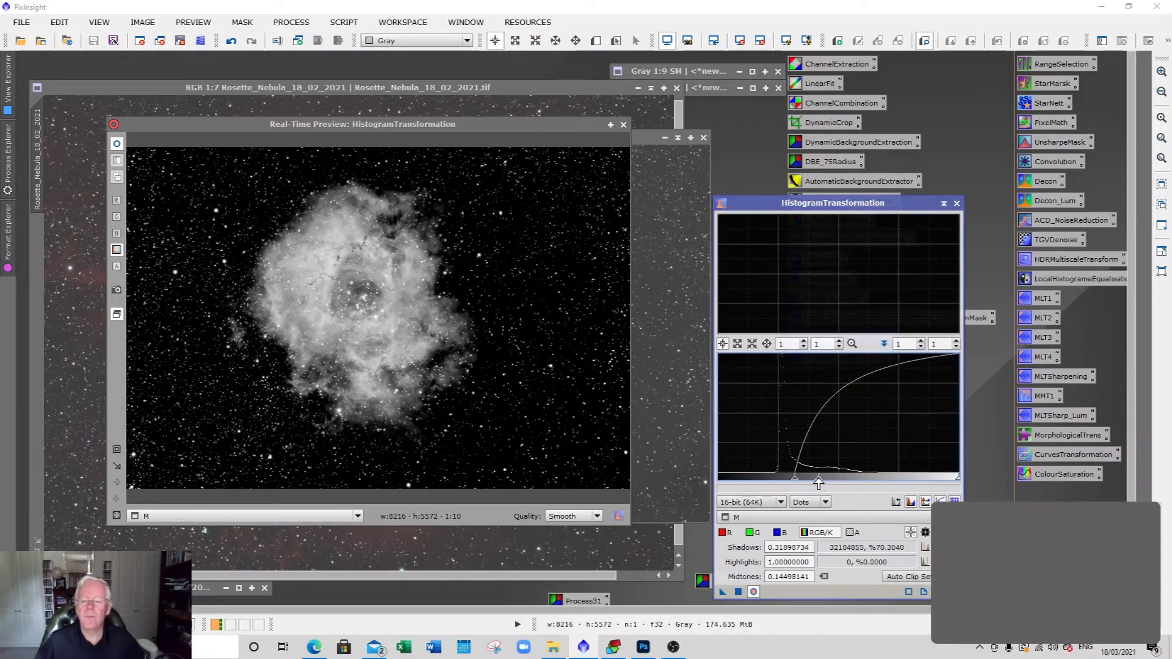
{"action": "left_click", "coordinate": [625, 126]}
{"action": "left_click_drag", "start_coordinate": [721, 595], "coordinate": [583, 436]}
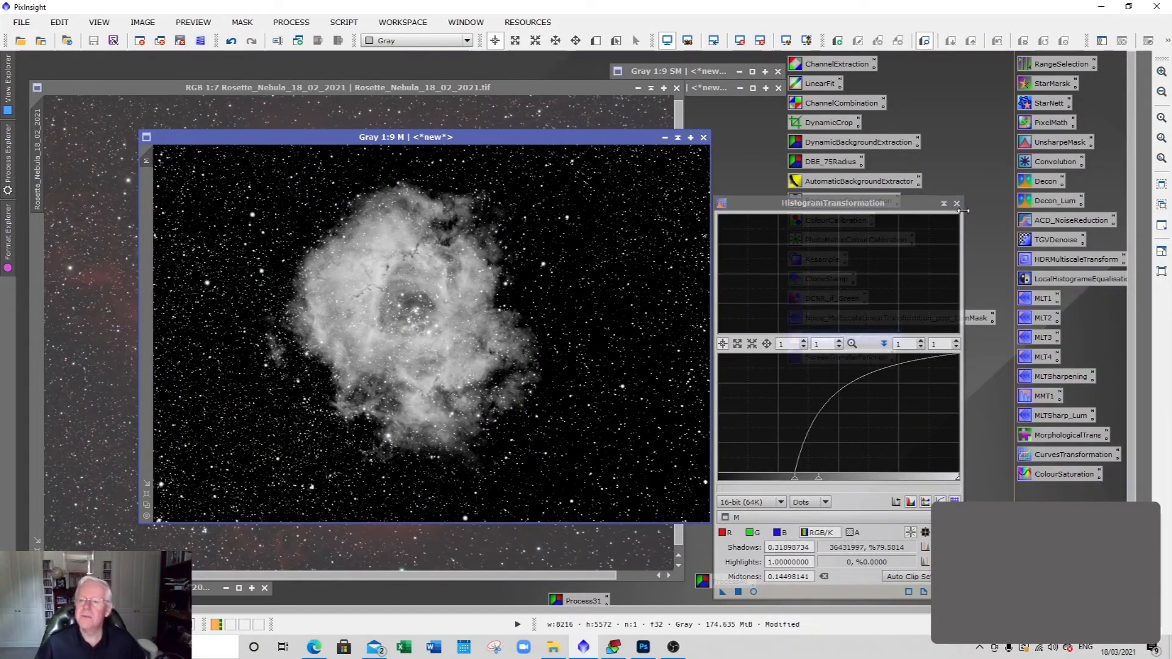
{"action": "left_click", "coordinate": [957, 204]}
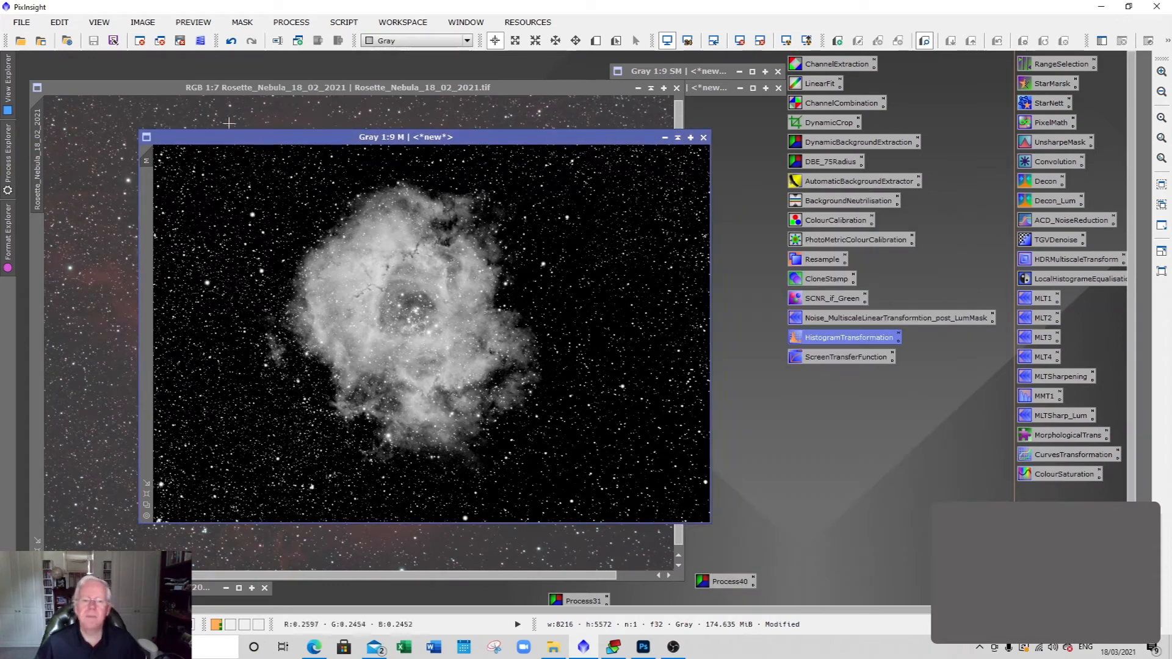
- Collapse image M and park it beneath GM, then shrink and reposition the colour image so all three masks are accessible
{"action": "left_click", "coordinate": [676, 139]}
{"action": "left_click_drag", "start_coordinate": [405, 316], "coordinate": [651, 105]}
{"action": "left_click", "coordinate": [547, 91]}
{"action": "left_click_drag", "start_coordinate": [547, 92], "coordinate": [593, 90]}
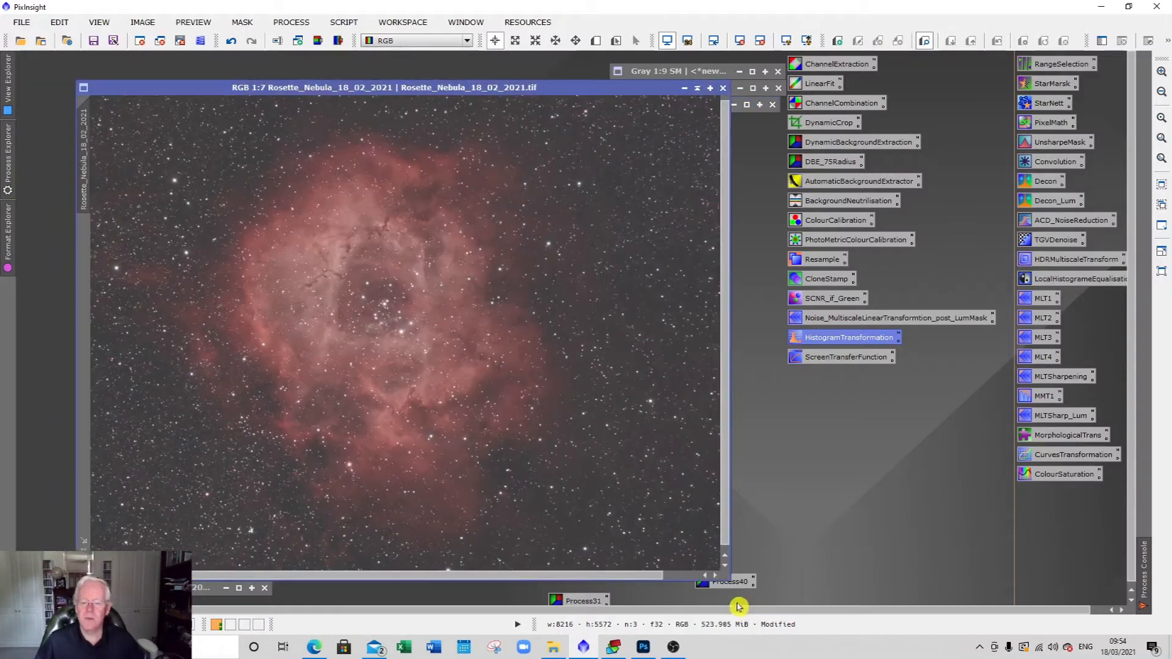
{"action": "left_click_drag", "start_coordinate": [728, 579], "coordinate": [649, 515]}
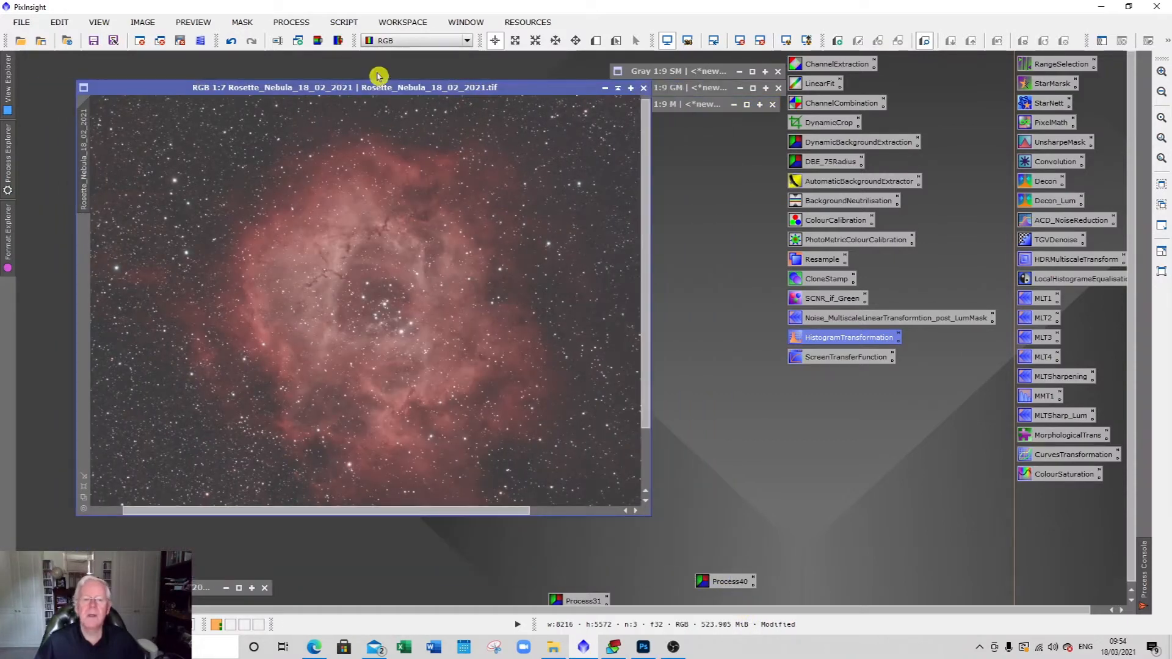
{"action": "left_click_drag", "start_coordinate": [392, 86], "coordinate": [387, 128]}
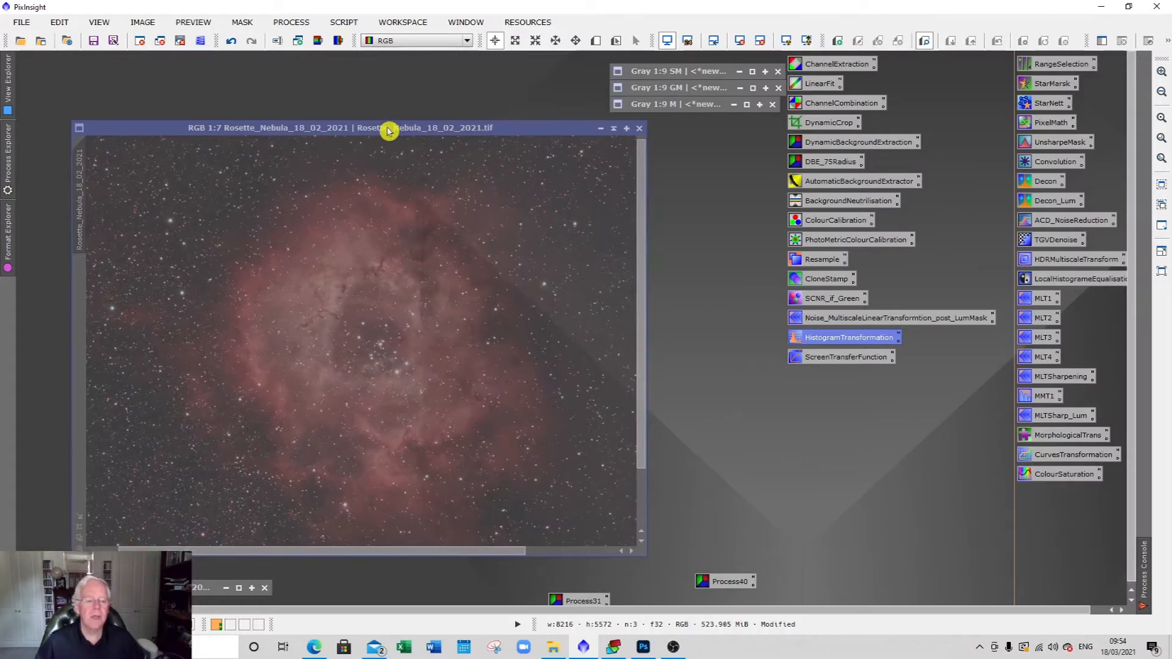
- Set up PixelMath with the single RGB/K expression M-SM and its destination options showing the output as a new image
{"action": "double_click", "coordinate": [1051, 122]}
{"action": "left_click_drag", "start_coordinate": [589, 357], "coordinate": [521, 354]}
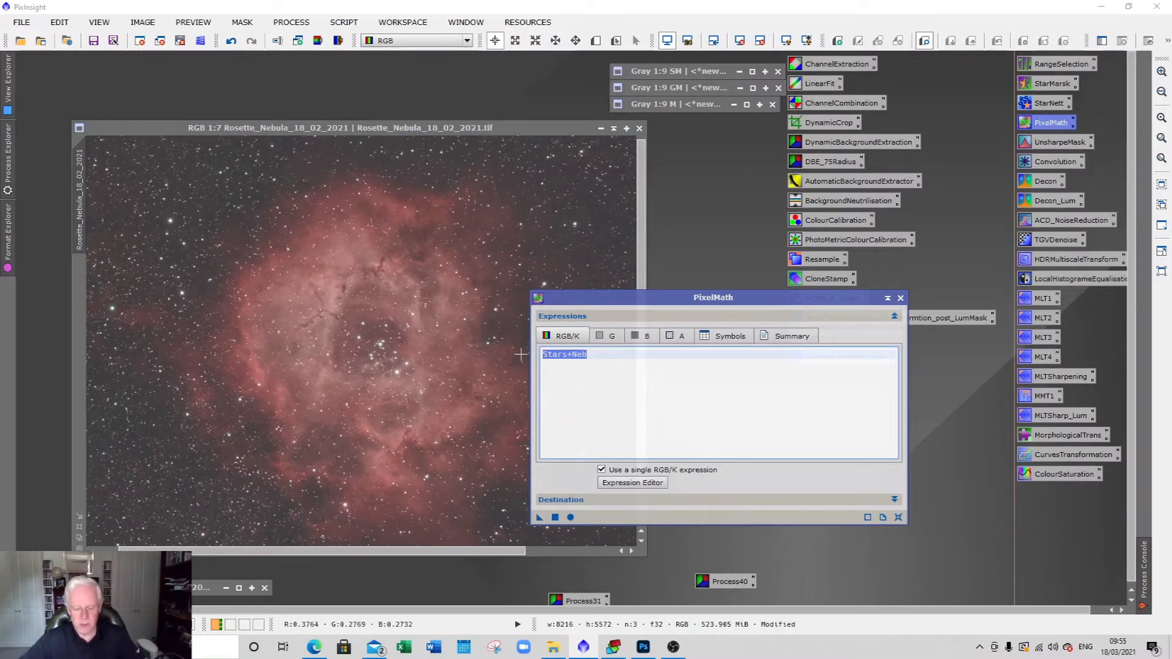
{"action": "type", "text": "M-SM"}
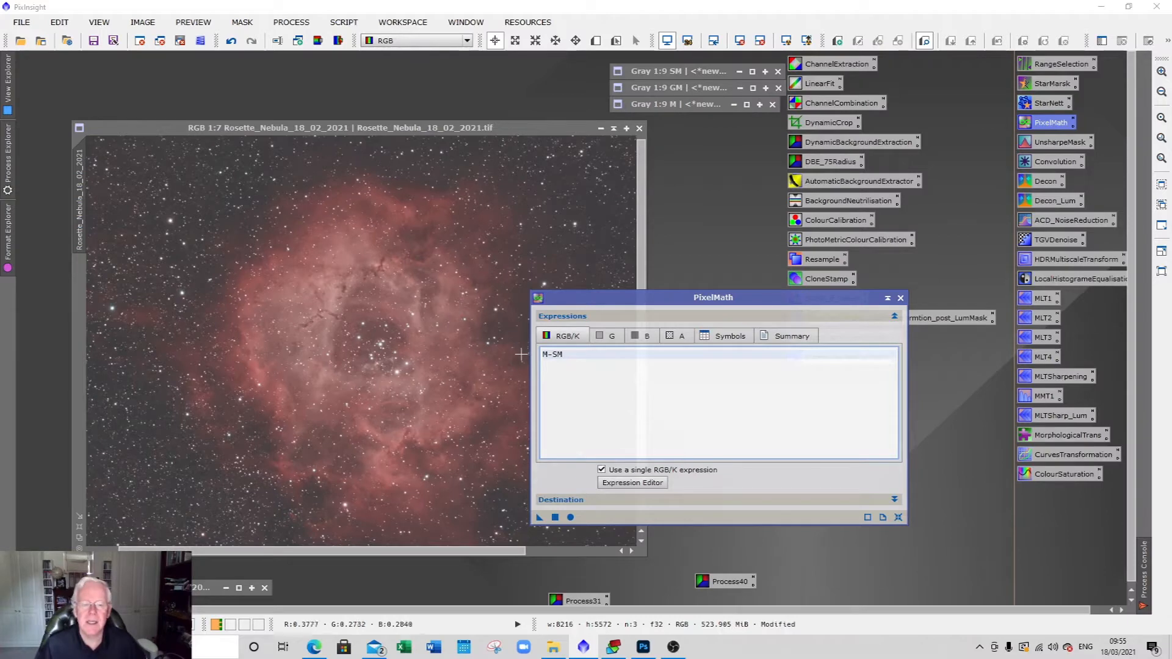
{"action": "left_click", "coordinate": [655, 503]}
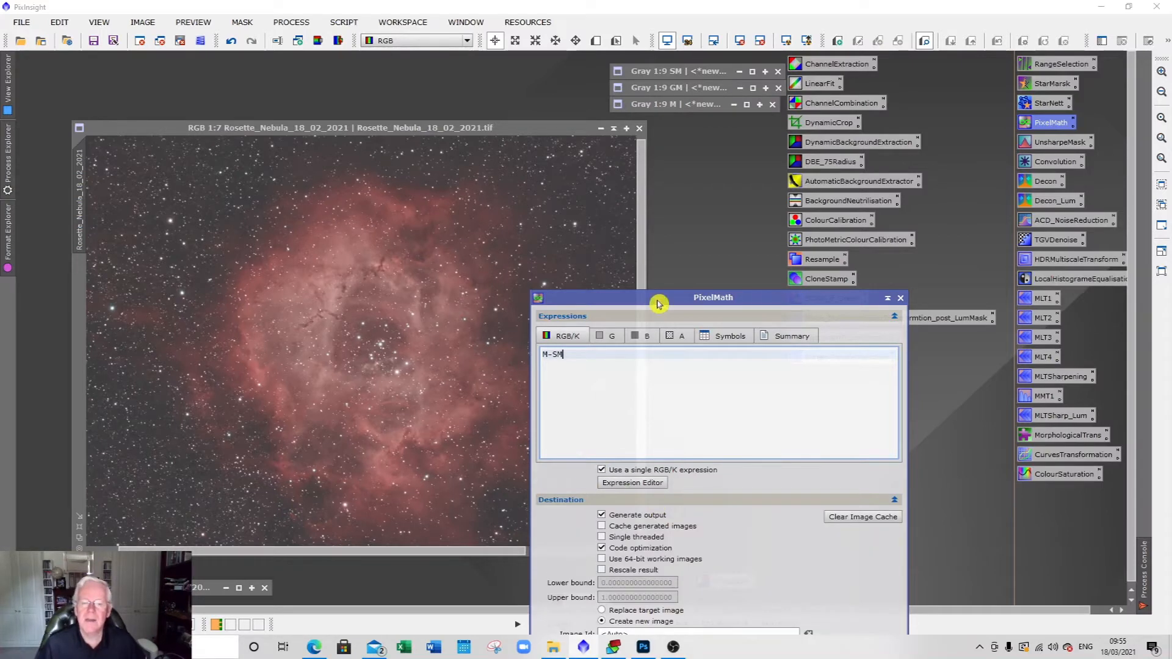
{"action": "left_click_drag", "start_coordinate": [658, 303], "coordinate": [757, 146]}
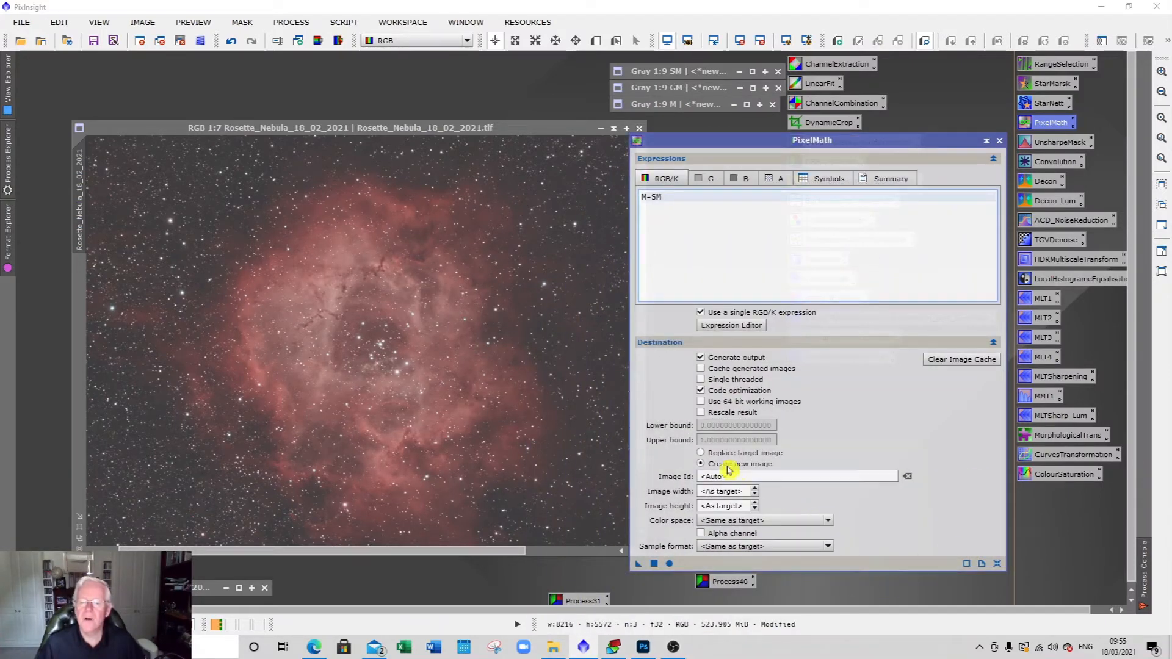
- Run the M-SM expression against the colour Rosette Nebula image to generate a new image, and collapse PixelMath
{"action": "left_click", "coordinate": [669, 565]}
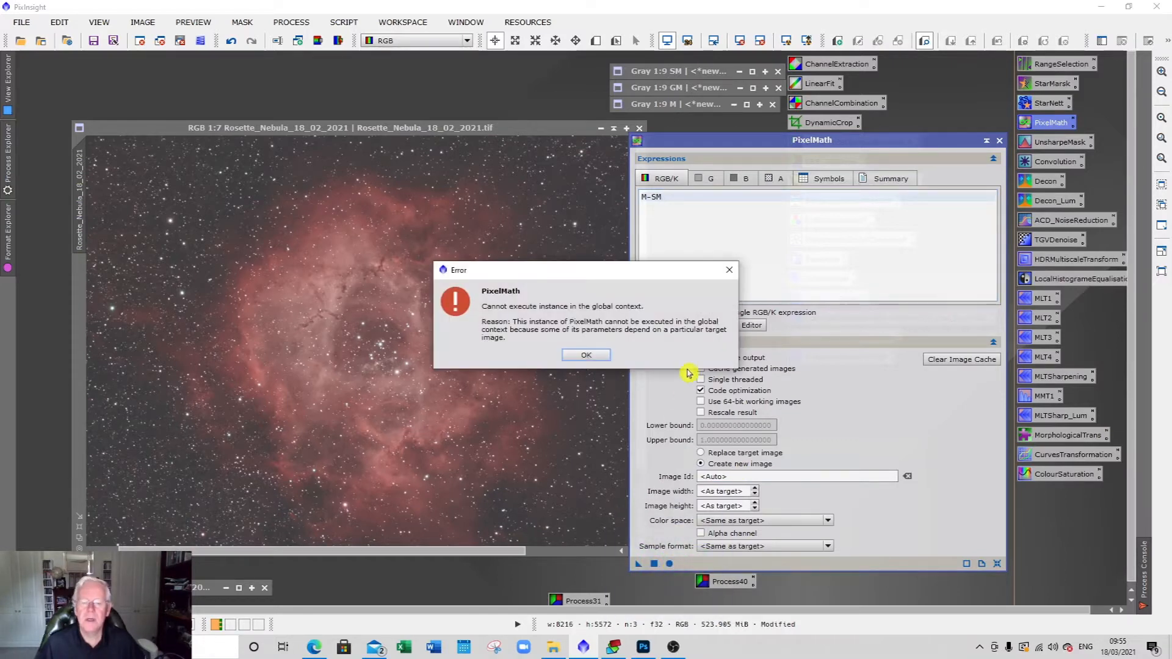
{"action": "left_click", "coordinate": [588, 356]}
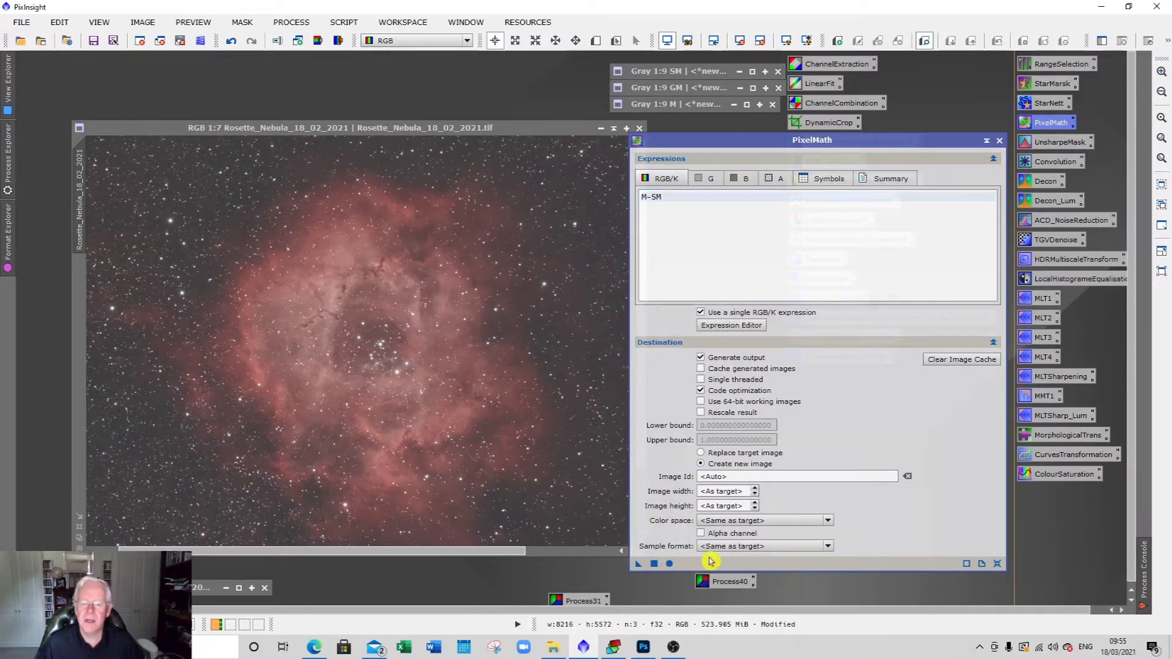
{"action": "left_click", "coordinate": [656, 565]}
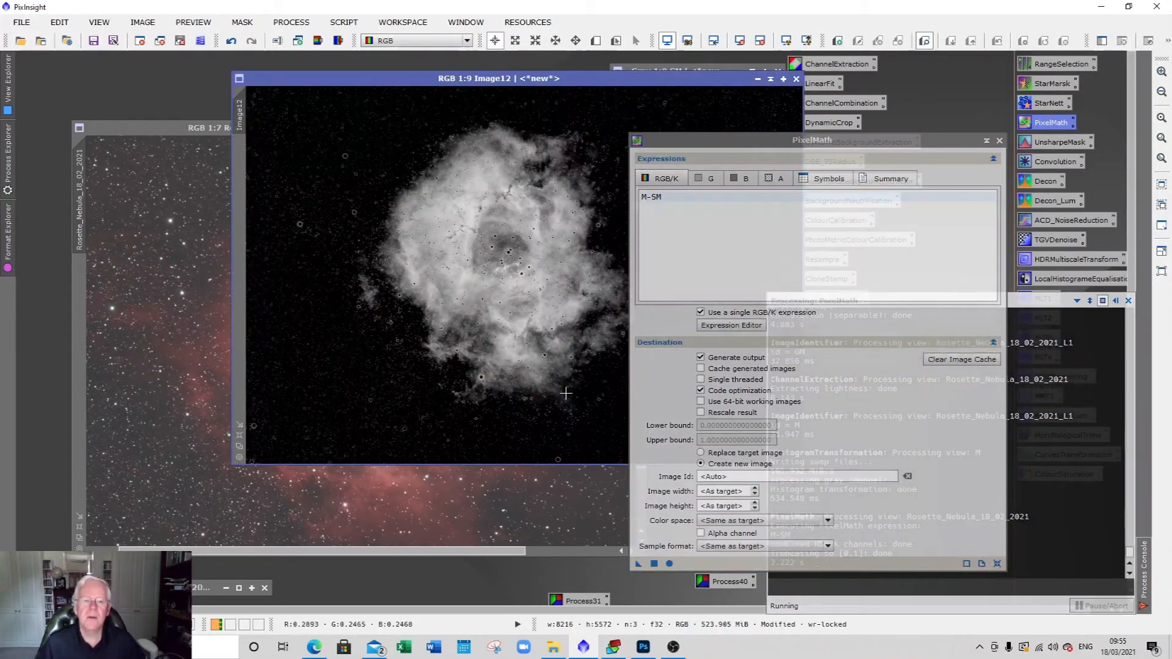
{"action": "left_click", "coordinate": [987, 142]}
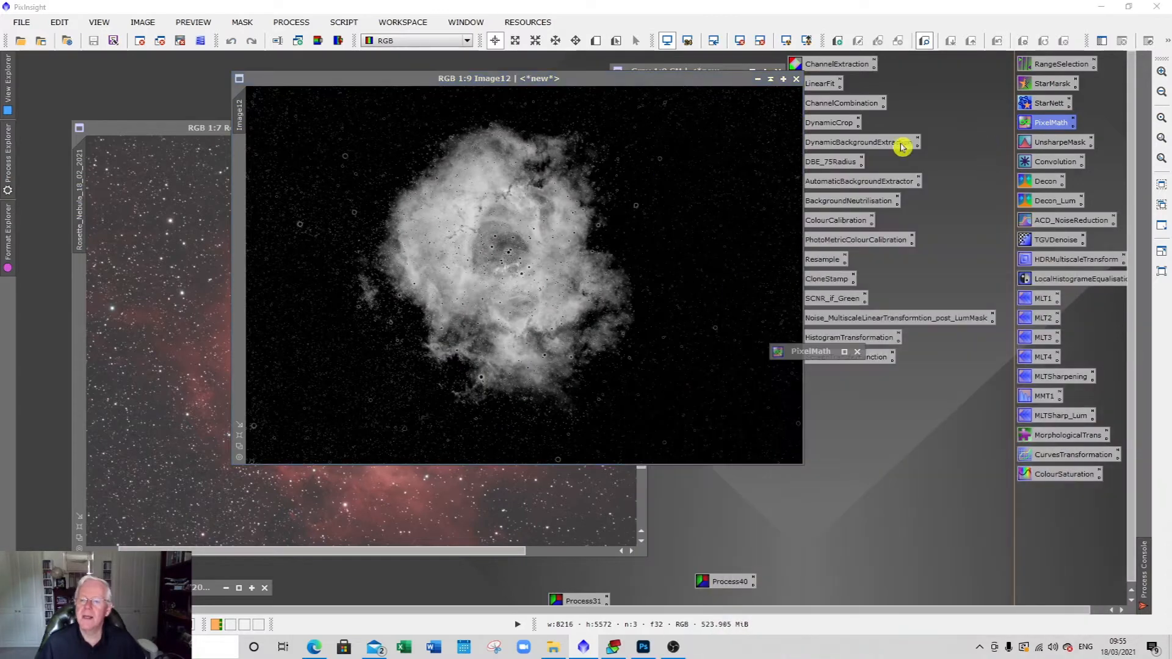
- Rename the PixelMath result as M2, collapse its window and park it beneath M
{"action": "right_click", "coordinate": [235, 124]}
{"action": "left_click", "coordinate": [266, 173]}
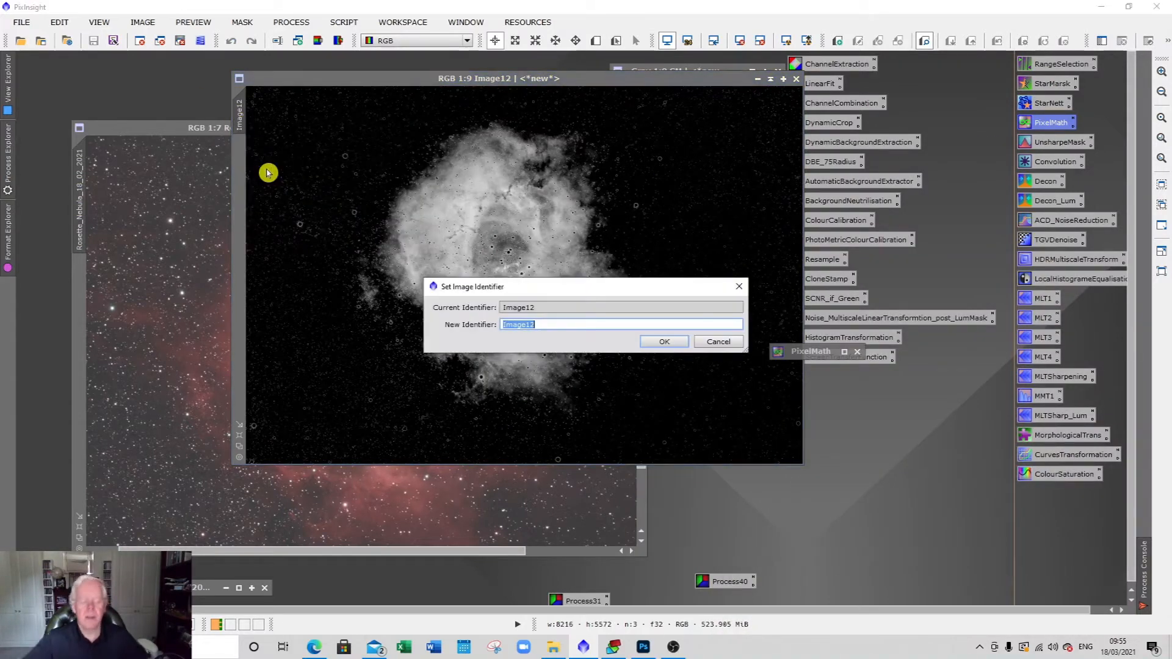
{"action": "type", "text": "M2"}
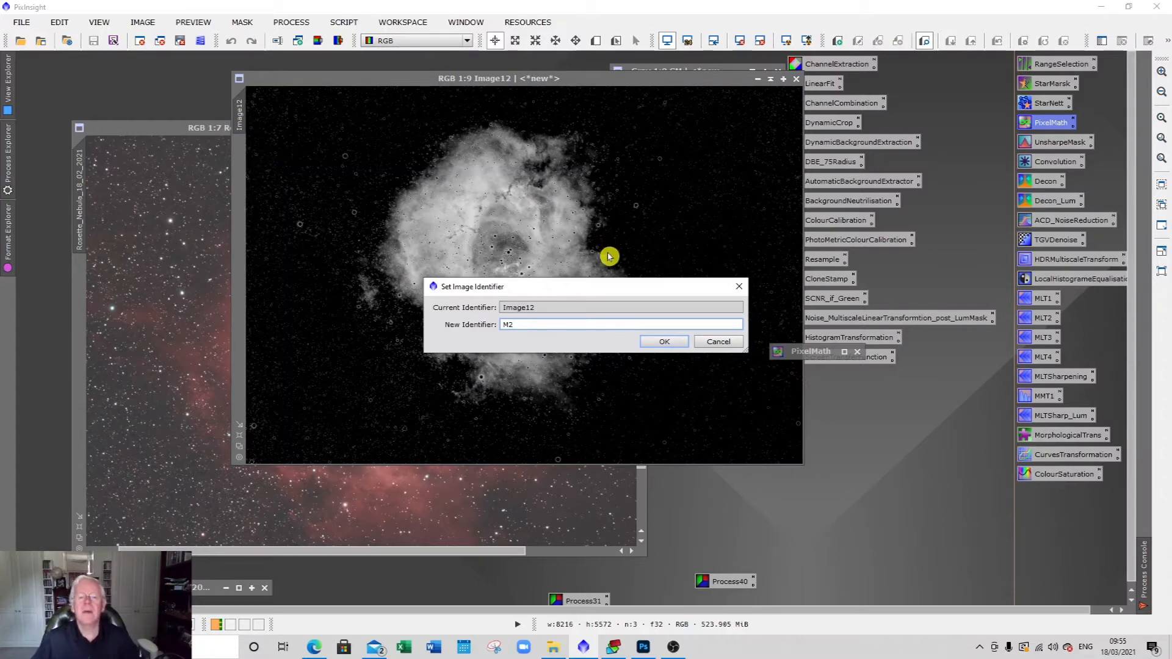
{"action": "left_click", "coordinate": [663, 342]}
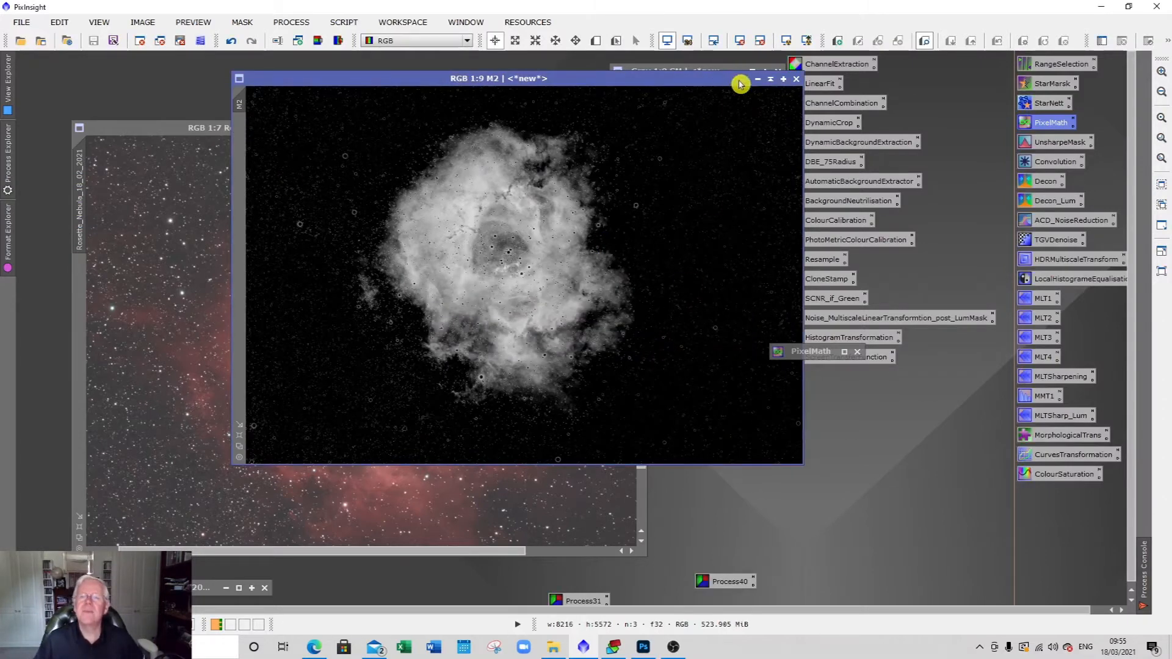
{"action": "left_click", "coordinate": [771, 78]}
{"action": "left_click_drag", "start_coordinate": [487, 264], "coordinate": [662, 121]}
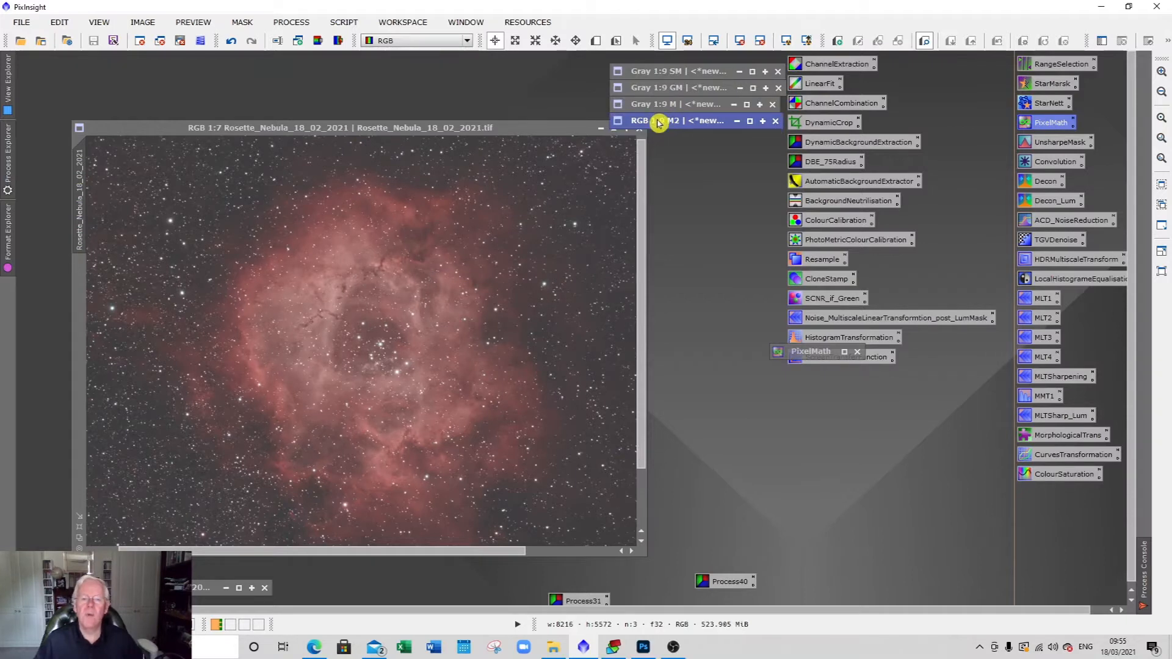
- Start RangeSelection on the colour Rosette Nebula image with a real-time preview and set the lower limit to 0.40
{"action": "left_click", "coordinate": [550, 128]}
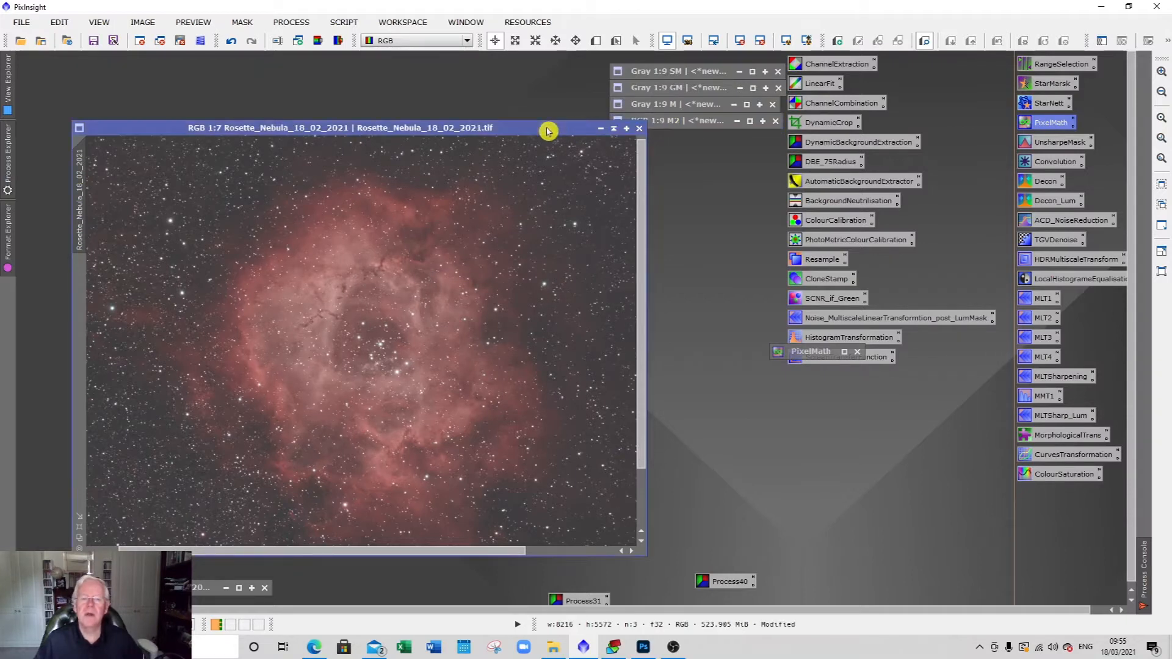
{"action": "double_click", "coordinate": [1054, 64]}
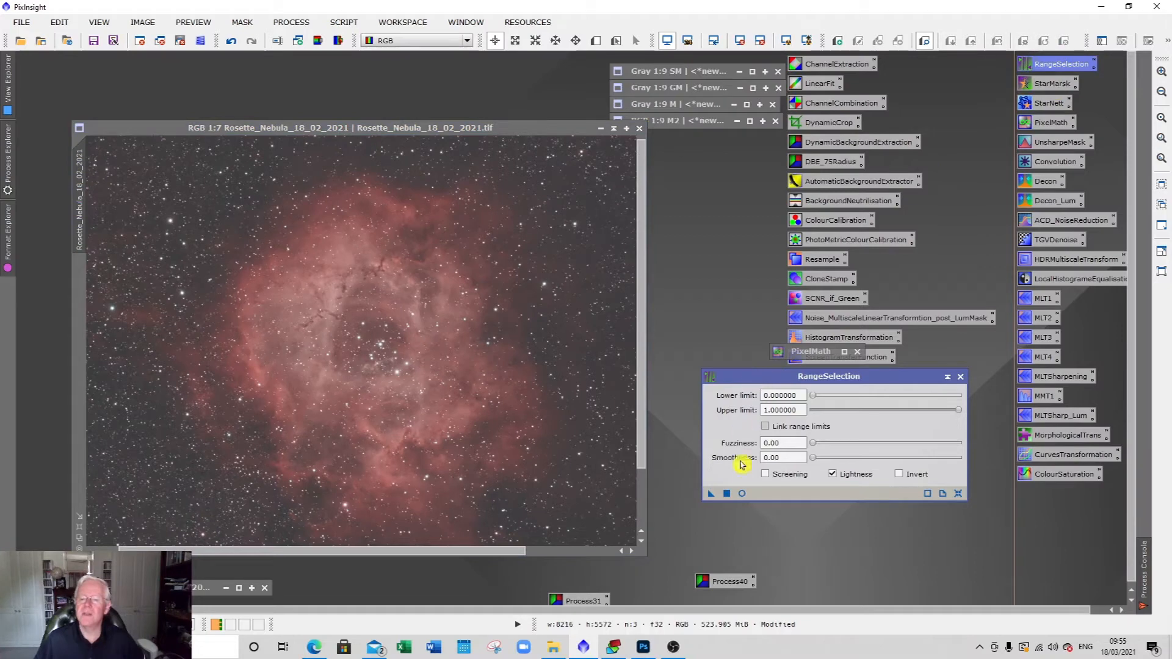
{"action": "left_click", "coordinate": [743, 495]}
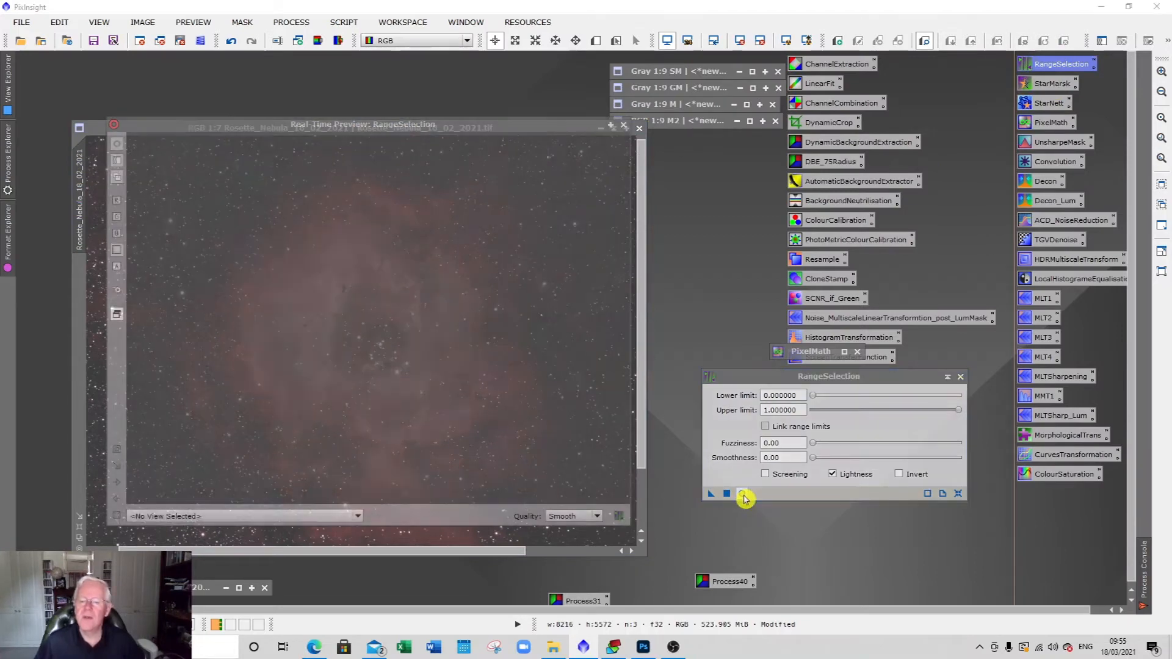
{"action": "left_click", "coordinate": [816, 397]}
{"action": "left_click_drag", "start_coordinate": [831, 398], "coordinate": [872, 396]}
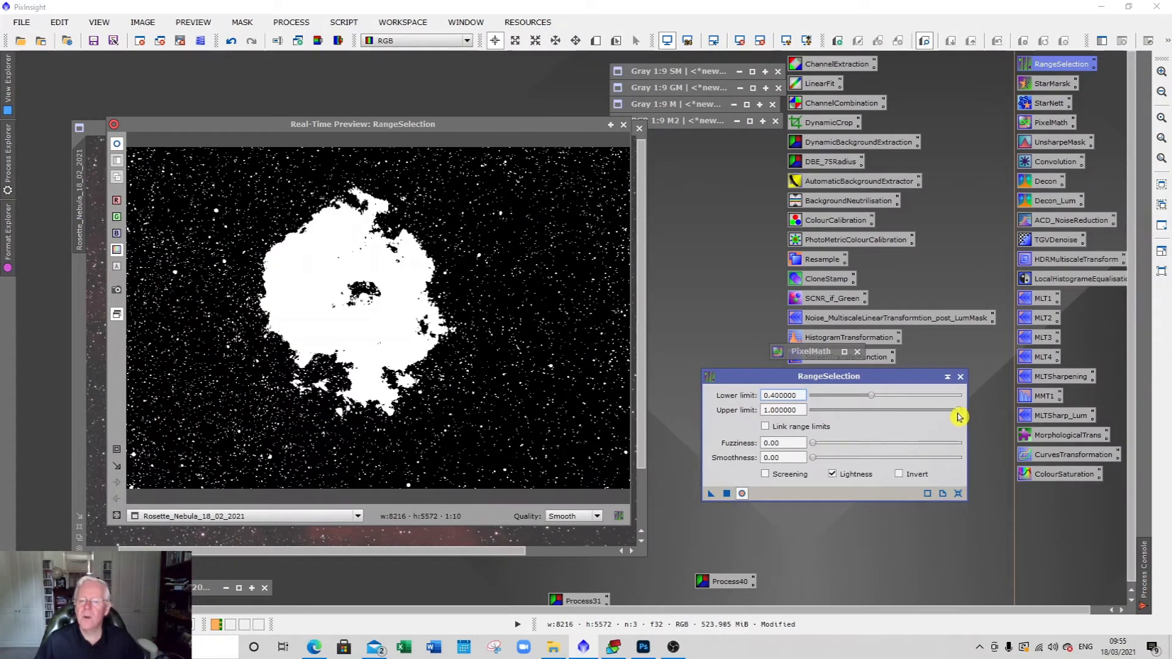
- Set the RangeSelection upper limit to 0.48, placing the real-time preview beside the colour image for comparison
{"action": "left_click_drag", "start_coordinate": [956, 414], "coordinate": [885, 418]}
{"action": "left_click_drag", "start_coordinate": [340, 124], "coordinate": [746, 144]}
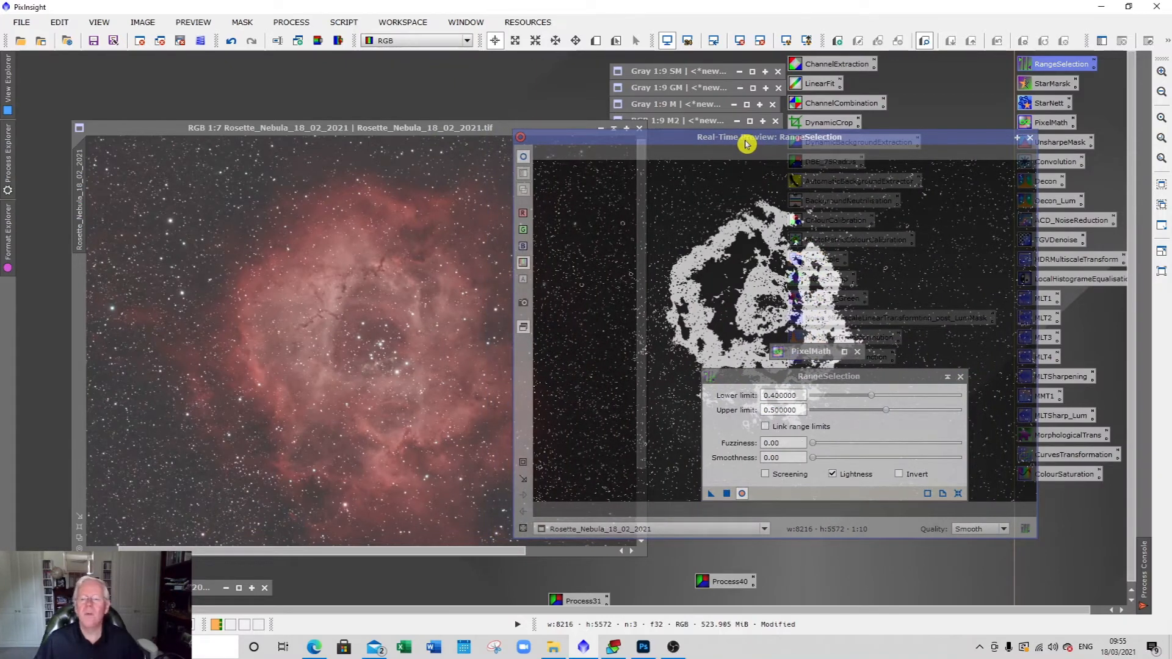
{"action": "left_click_drag", "start_coordinate": [746, 145], "coordinate": [746, 144]}
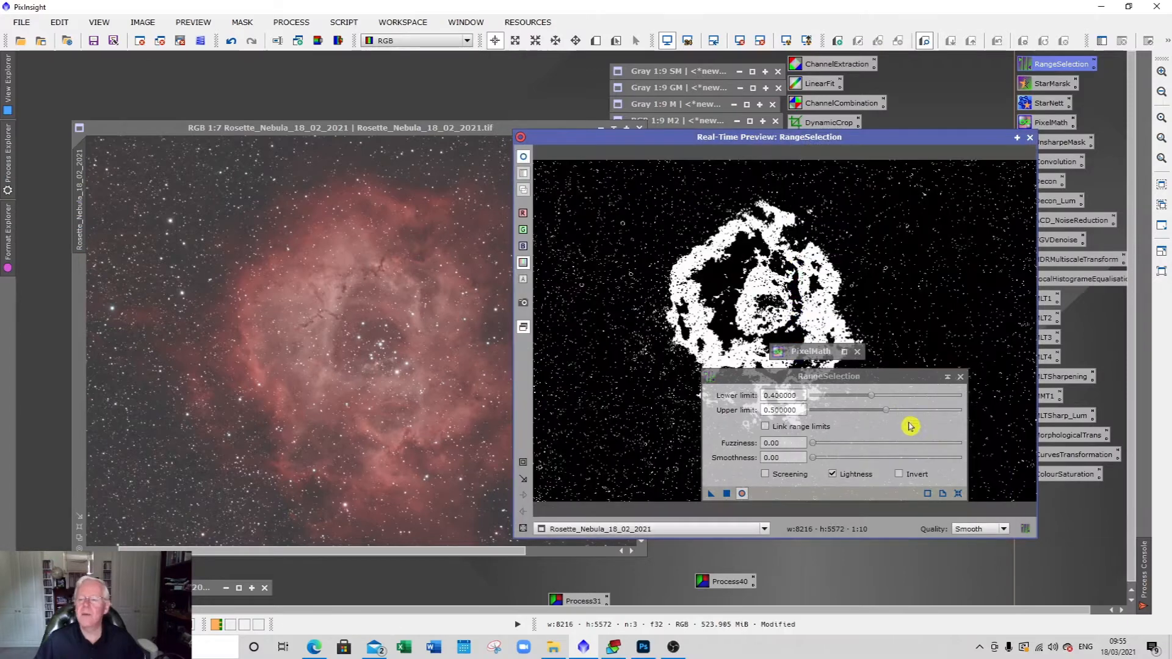
{"action": "left_click_drag", "start_coordinate": [887, 414], "coordinate": [884, 414]}
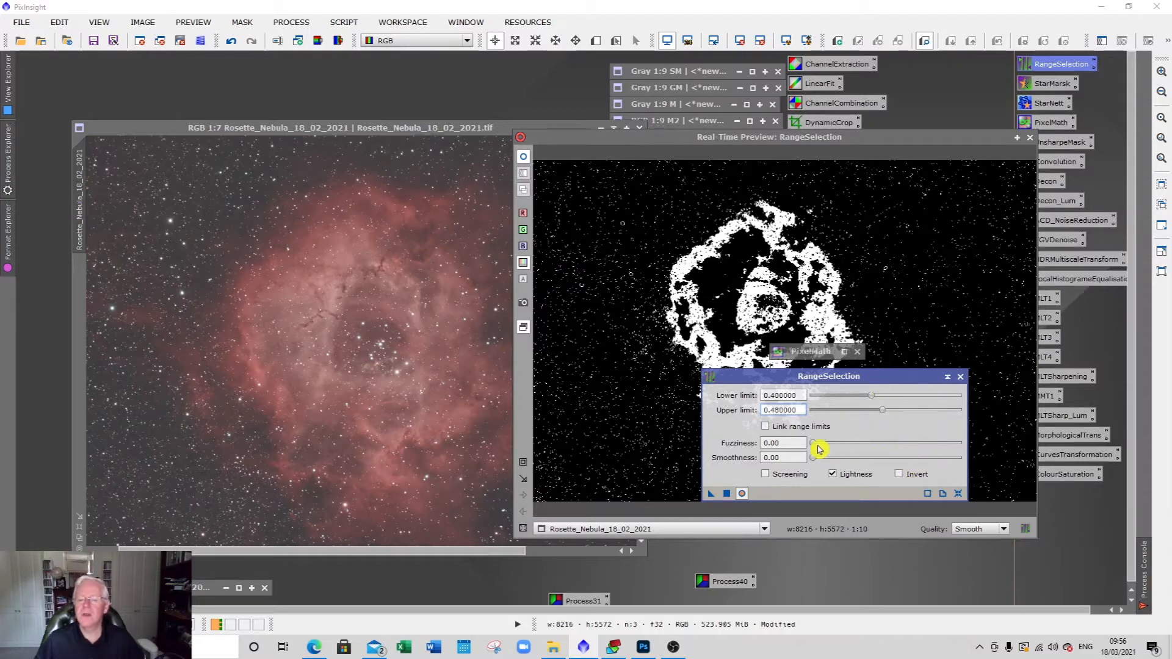
- Set fuzziness to 0.06 and smoothness to 44.5, generate the range mask, and close the preview and RangeSelection
{"action": "left_click_drag", "start_coordinate": [817, 446], "coordinate": [868, 457]}
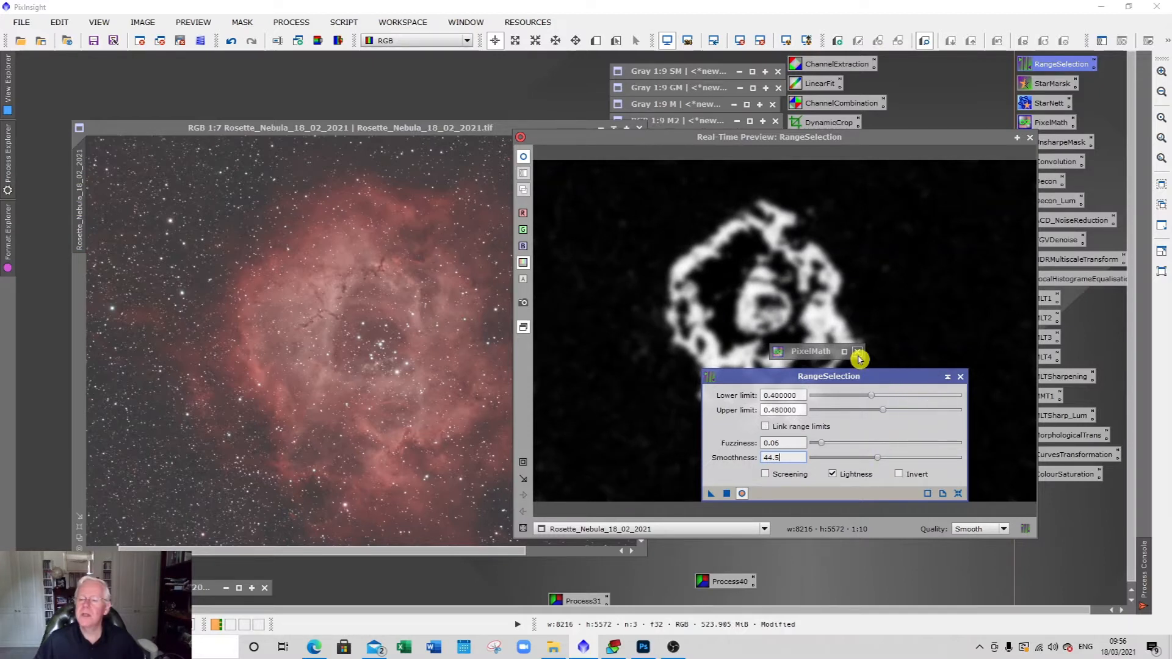
{"action": "left_click", "coordinate": [725, 494]}
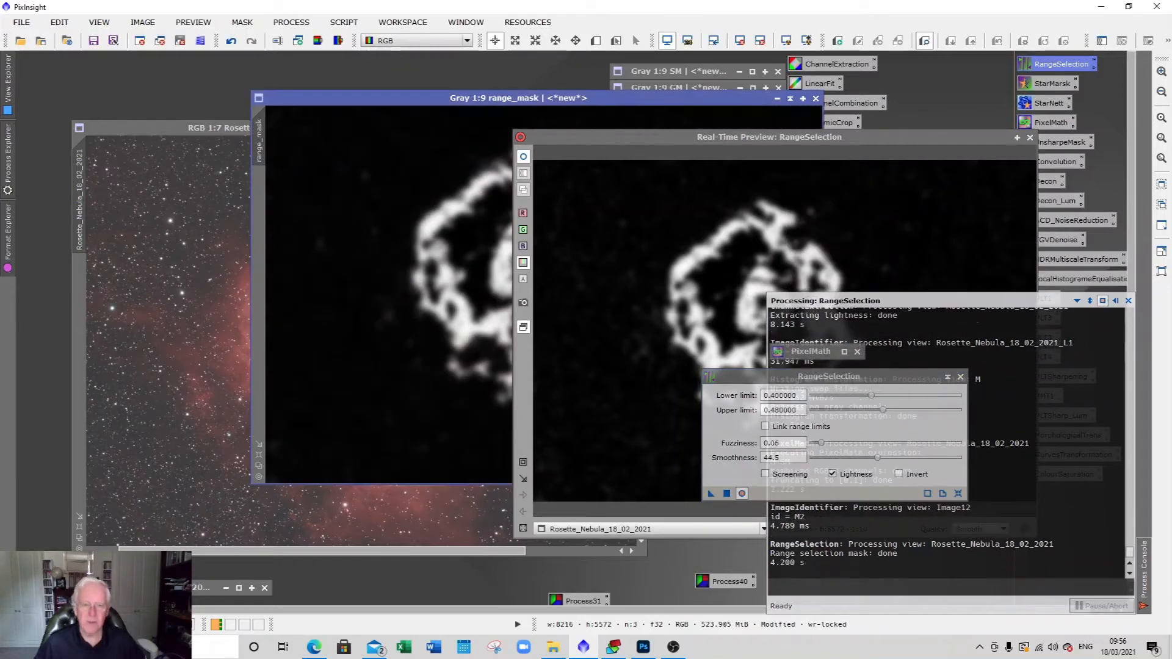
{"action": "left_click", "coordinate": [1030, 137]}
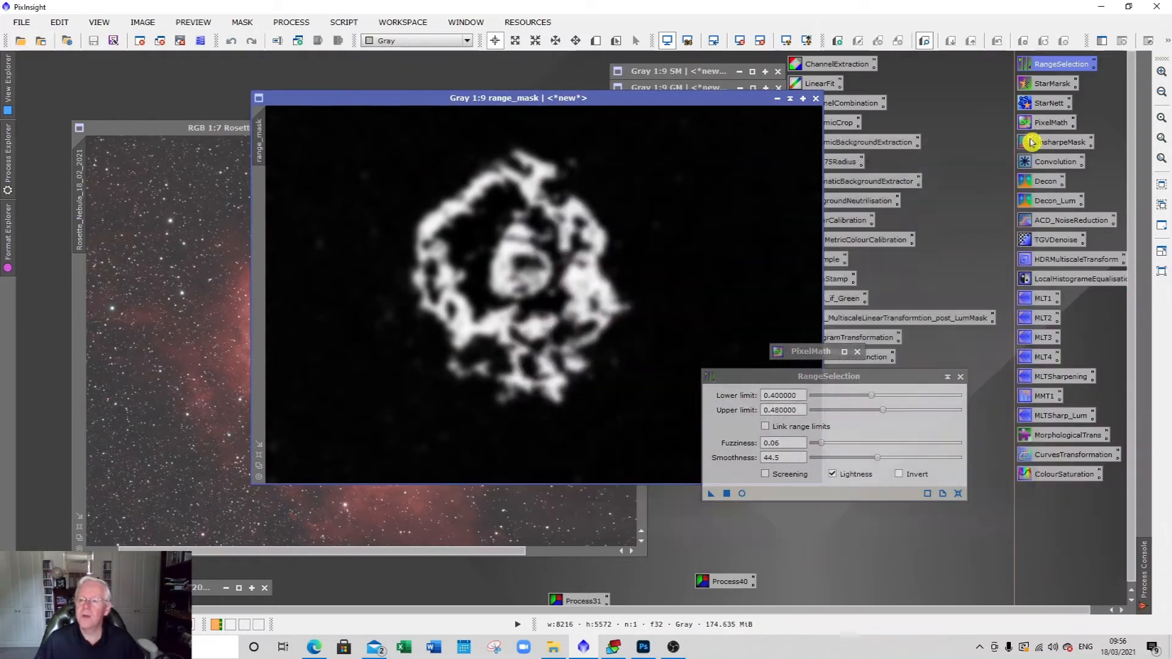
{"action": "left_click", "coordinate": [960, 377]}
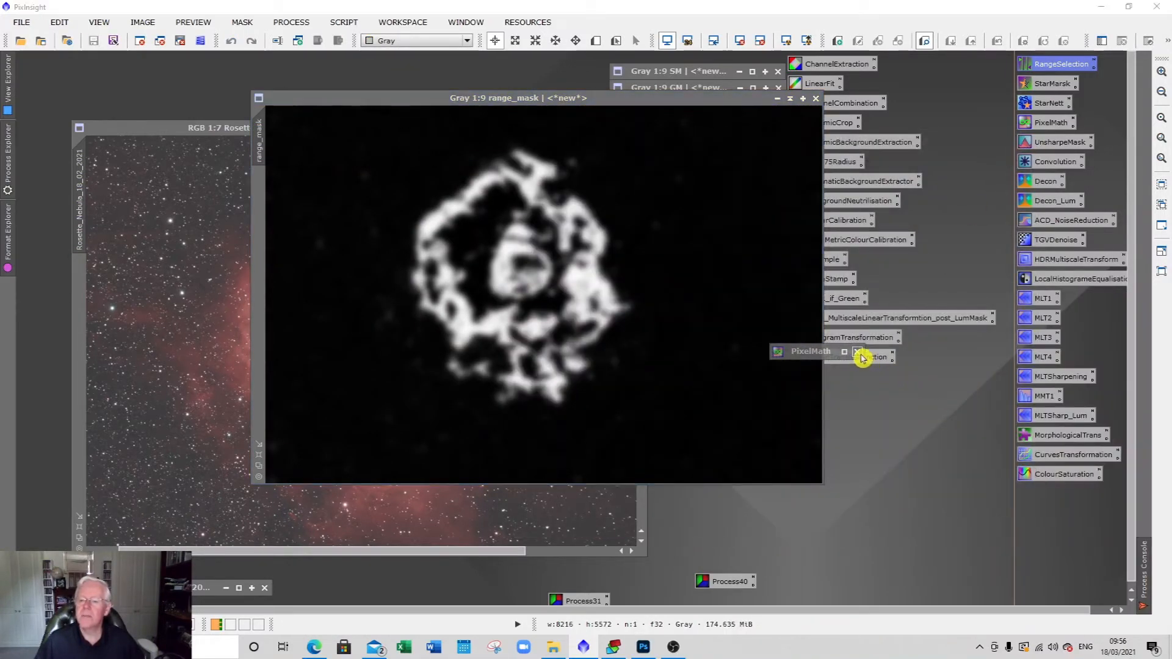
- Rename the range mask as RM, collapse its window and park it beneath M2
{"action": "right_click", "coordinate": [254, 144]}
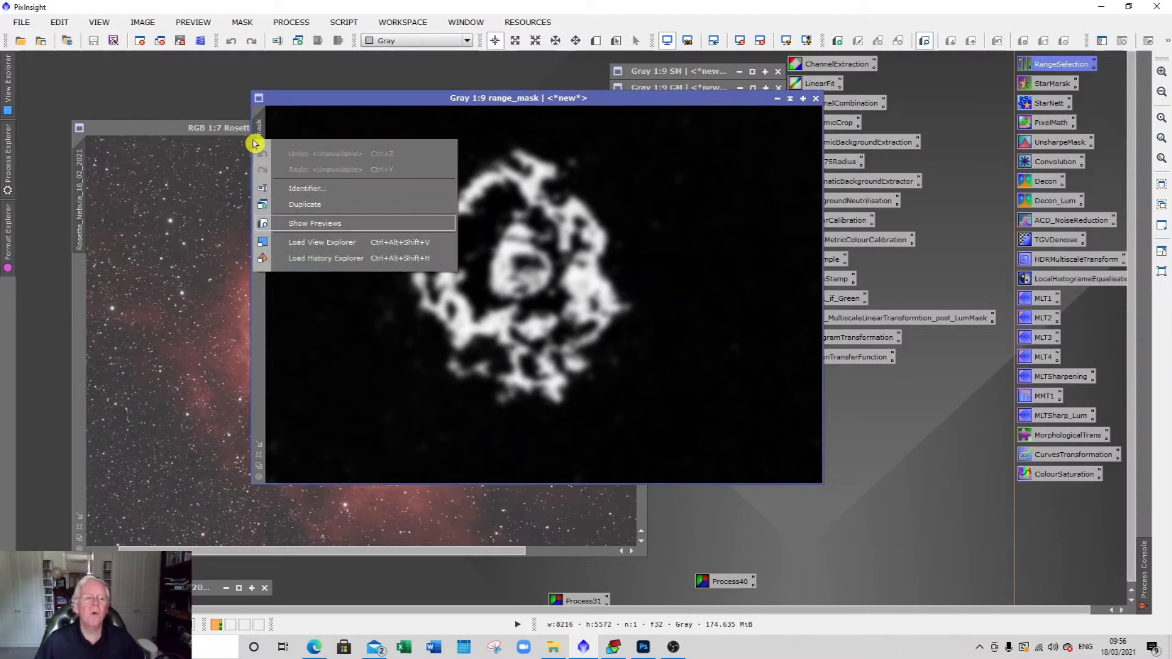
{"action": "left_click", "coordinate": [294, 188]}
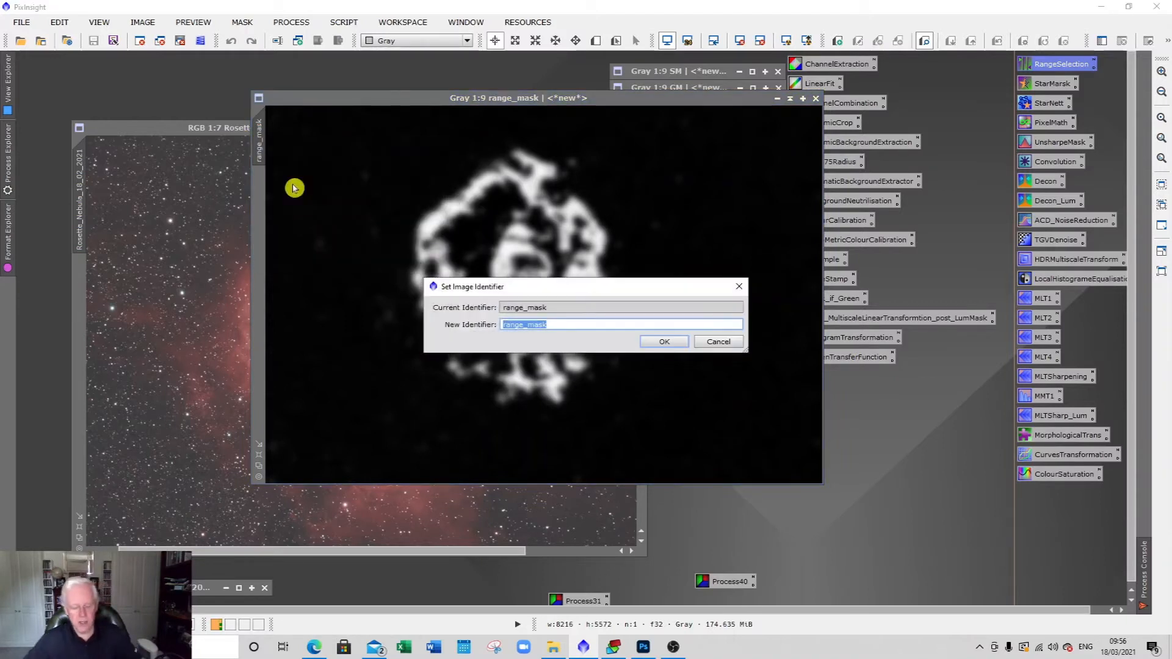
{"action": "type", "text": "RM"}
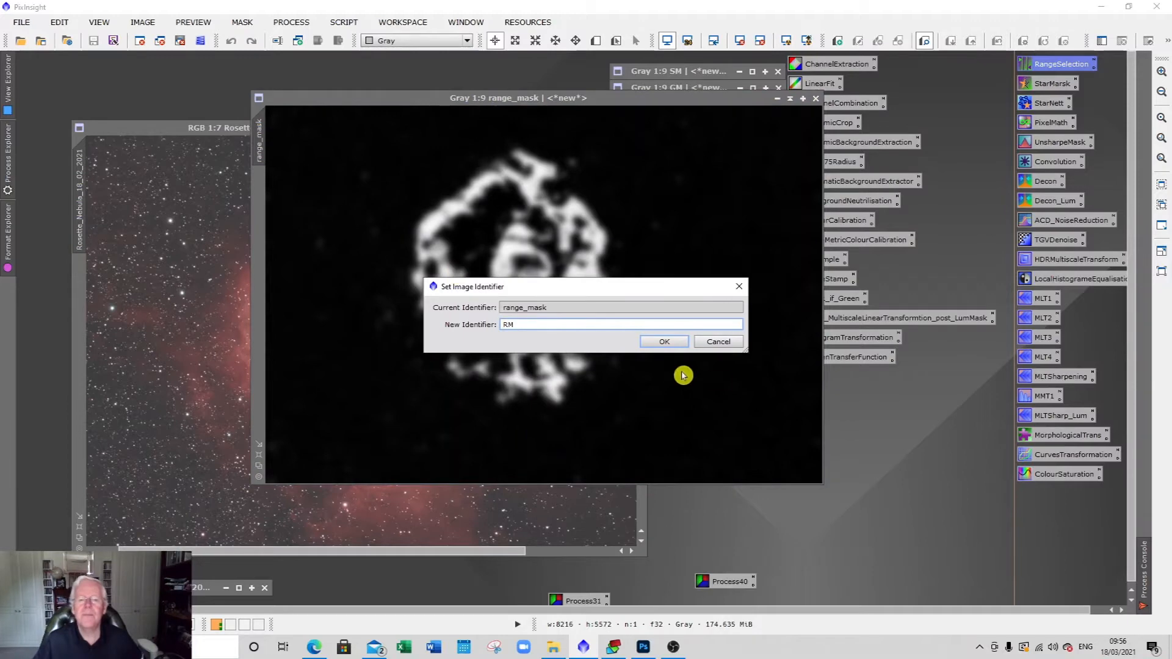
{"action": "left_click", "coordinate": [671, 341]}
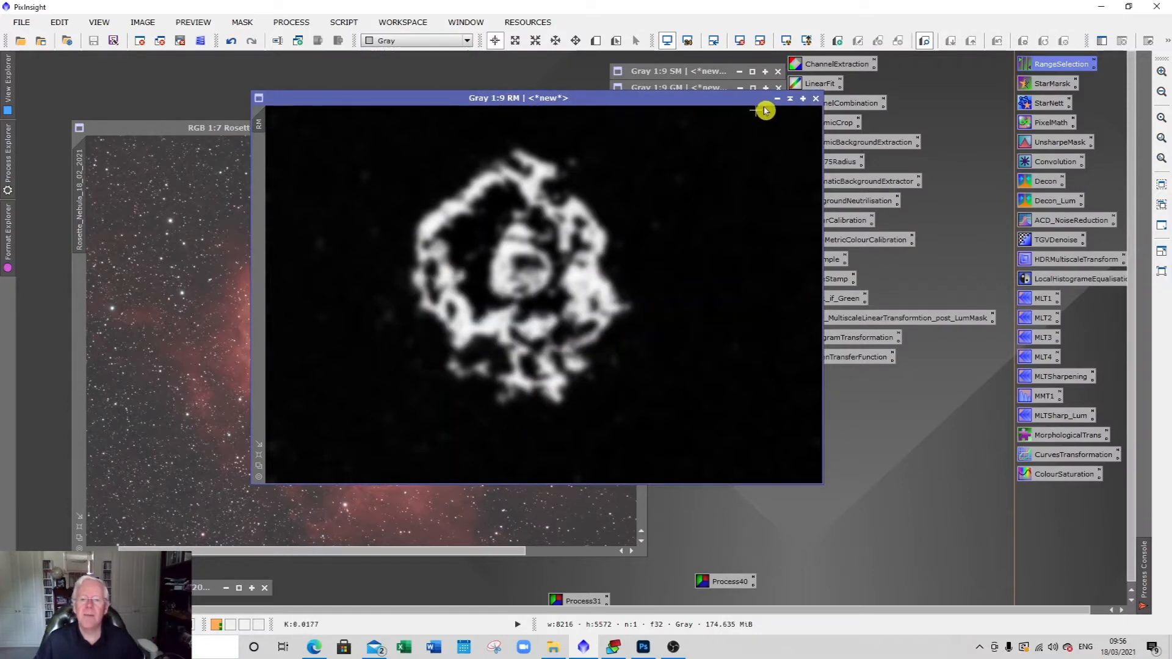
{"action": "left_click", "coordinate": [790, 99]}
{"action": "mouse_move", "coordinate": [487, 287]}
{"action": "left_mouse_down"}
{"action": "mouse_move", "coordinate": [646, 176]}
{"action": "mouse_move", "coordinate": [649, 138]}
{"action": "left_mouse_up"}
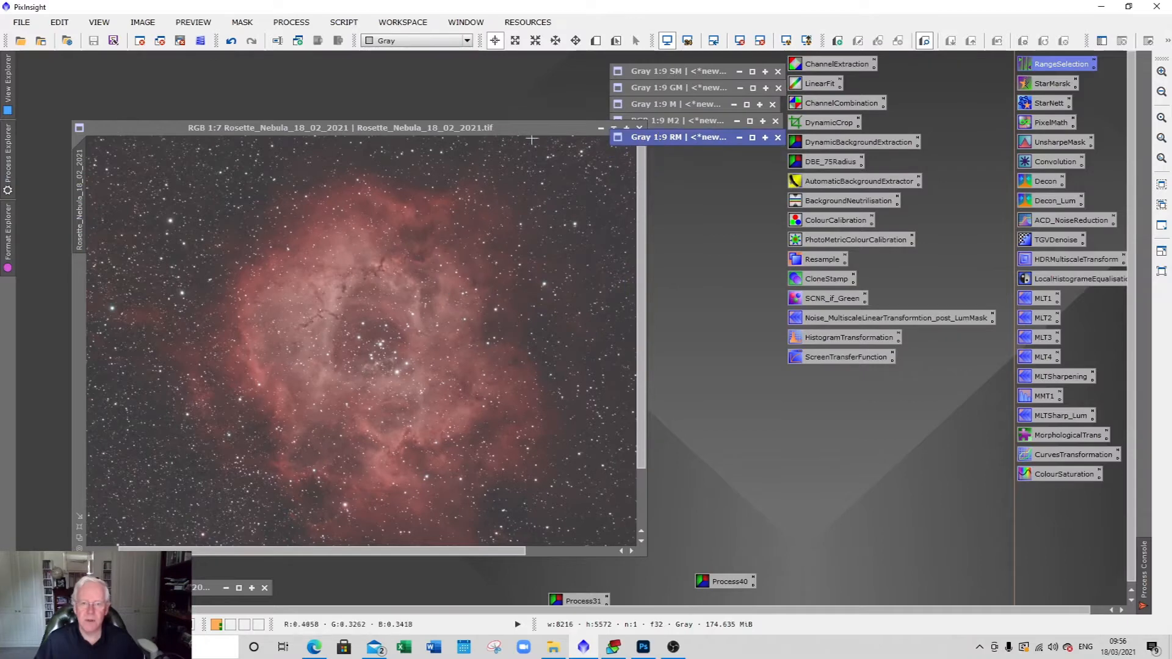
- Open ACDNR for the colour Rosette Nebula image and show its lightness mask in a real-time preview
{"action": "left_click", "coordinate": [515, 130]}
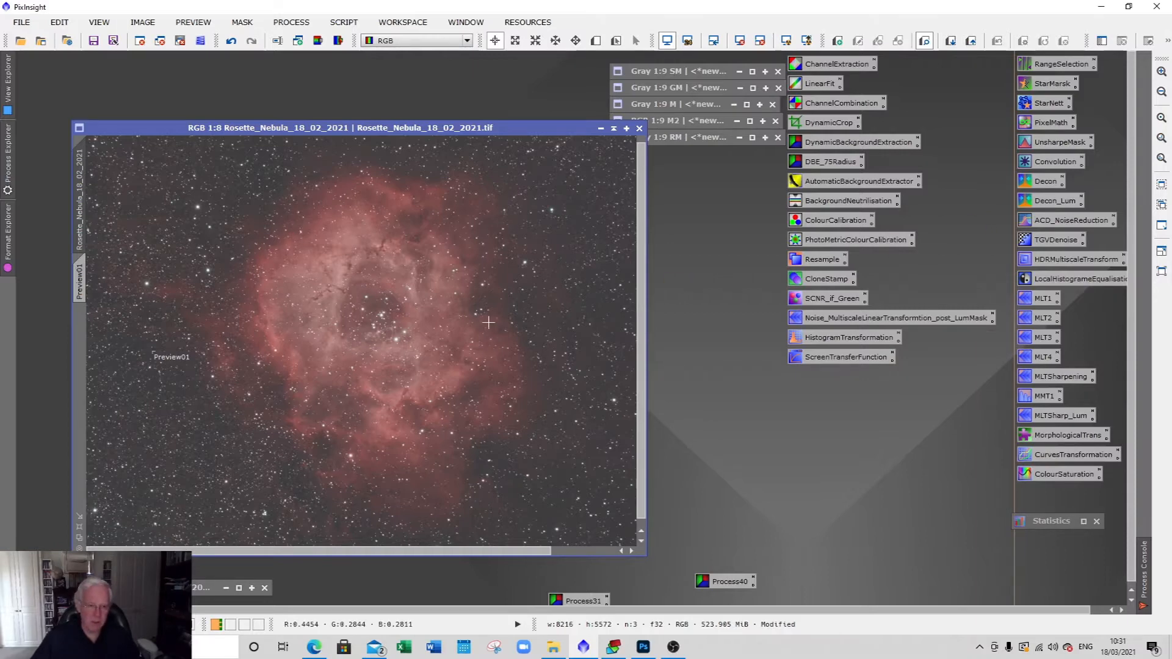
{"action": "scroll", "coordinate": [488, 322], "scroll_direction": "down", "scroll_amount": 1}
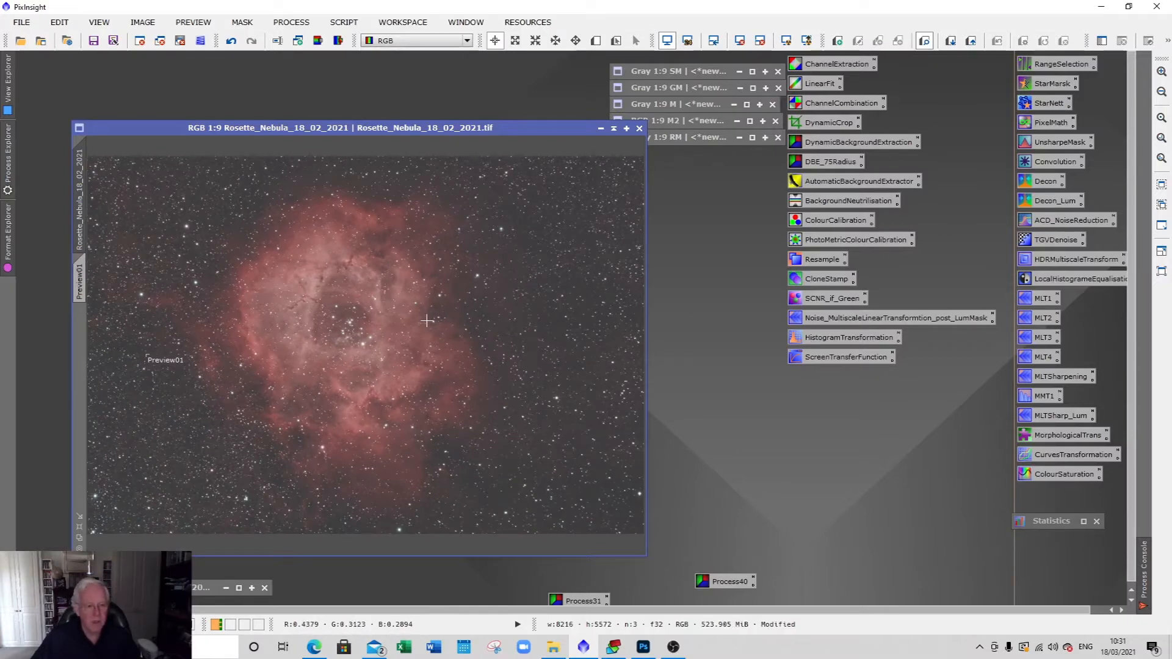
{"action": "double_click", "coordinate": [1042, 221]}
{"action": "left_click_drag", "start_coordinate": [773, 222], "coordinate": [779, 156]}
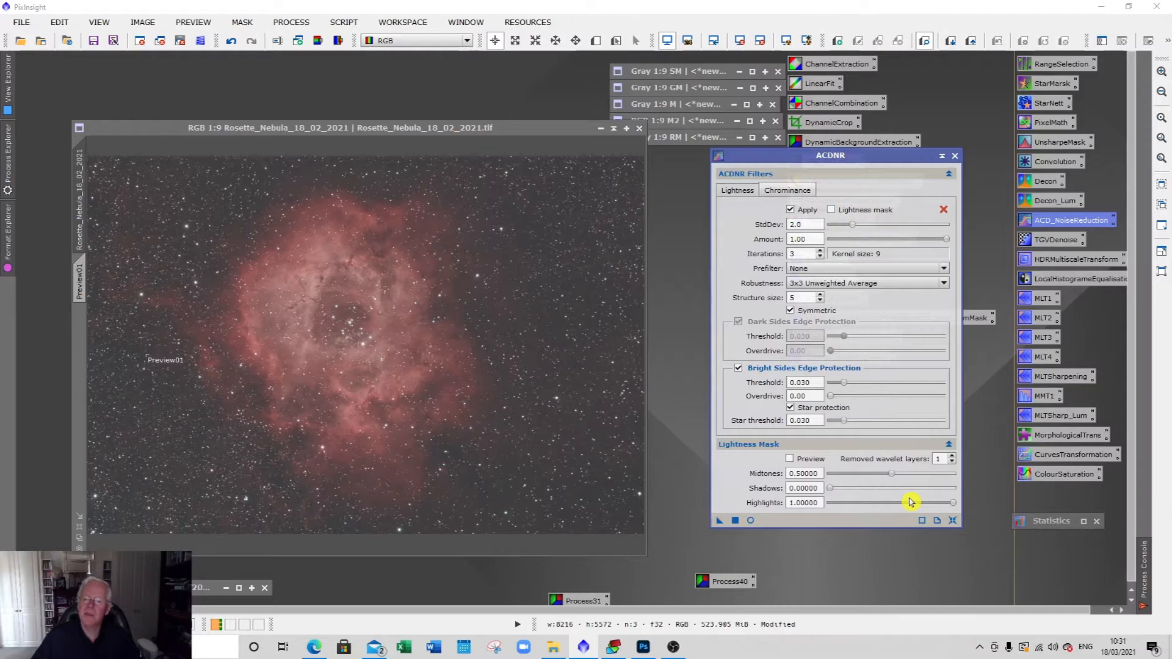
{"action": "left_click", "coordinate": [792, 463]}
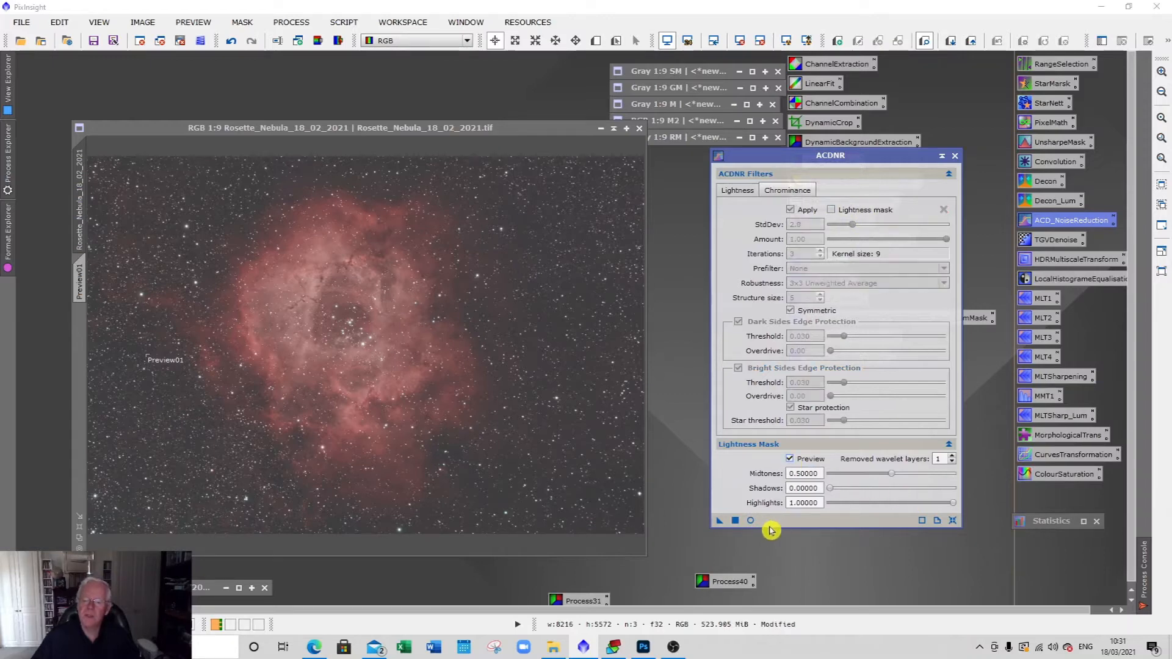
{"action": "left_click", "coordinate": [751, 521]}
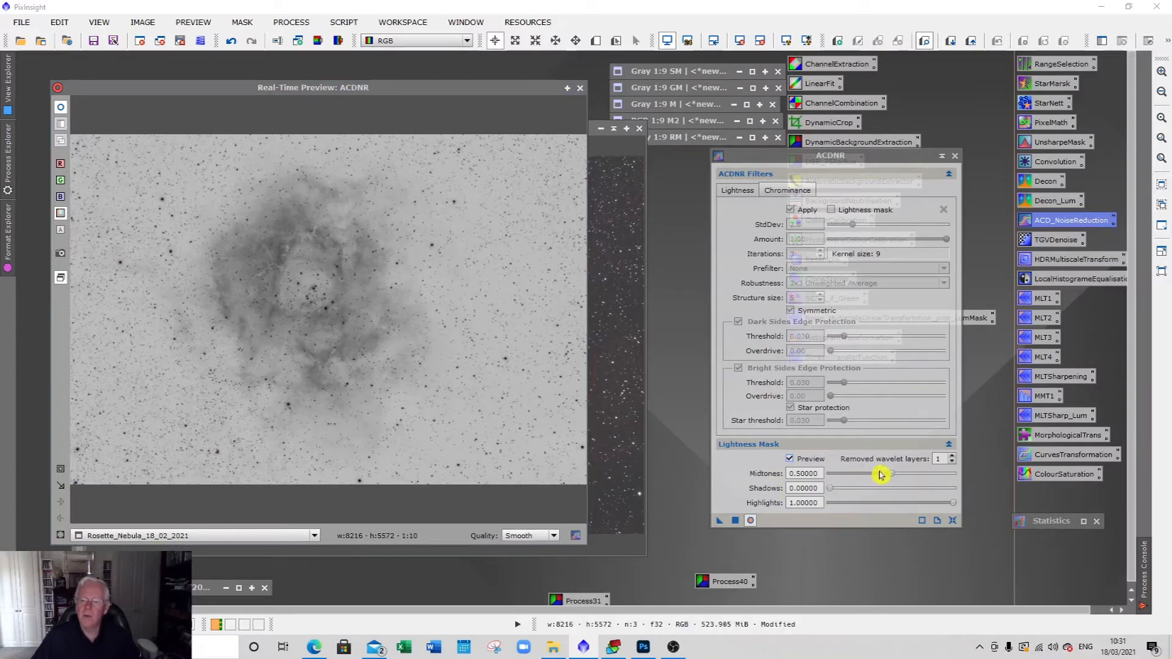
- Adjust the ACDNR lightness mask to midtones 0.09, shadows 0.30 and highlights 0.64 so the nebula is strongly protected
{"action": "mouse_move", "coordinate": [830, 493]}
{"action": "left_mouse_down"}
{"action": "mouse_move", "coordinate": [890, 477]}
{"action": "mouse_move", "coordinate": [841, 473]}
{"action": "left_mouse_up"}
{"action": "left_click_drag", "start_coordinate": [953, 503], "coordinate": [850, 474]}
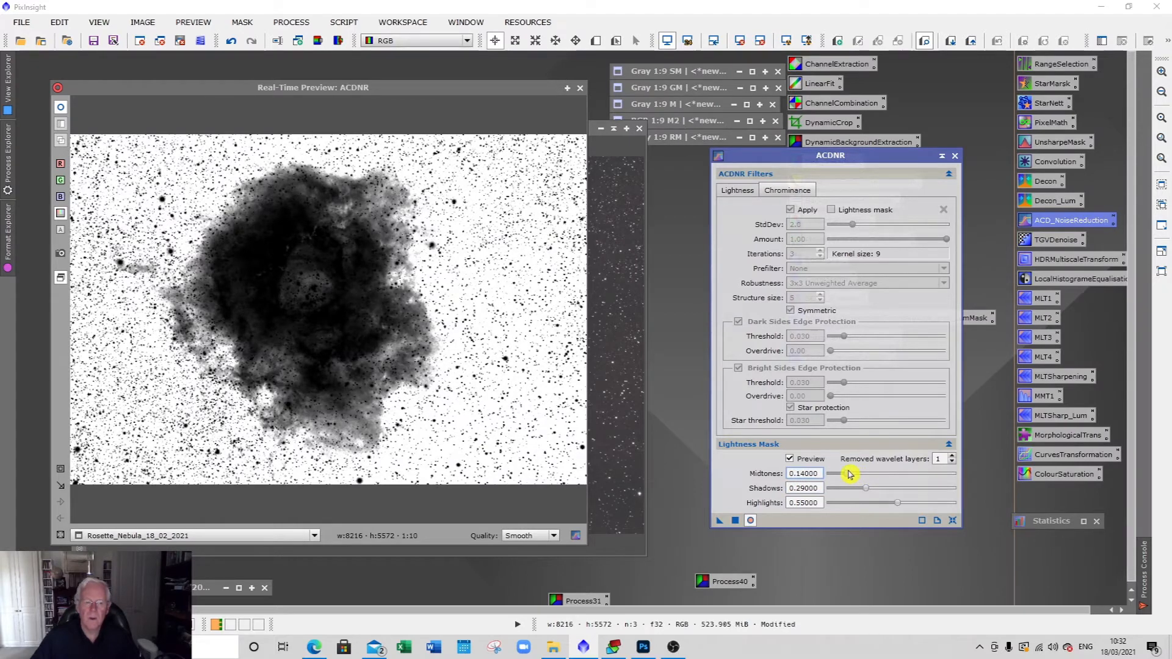
{"action": "left_click_drag", "start_coordinate": [898, 503], "coordinate": [843, 476]}
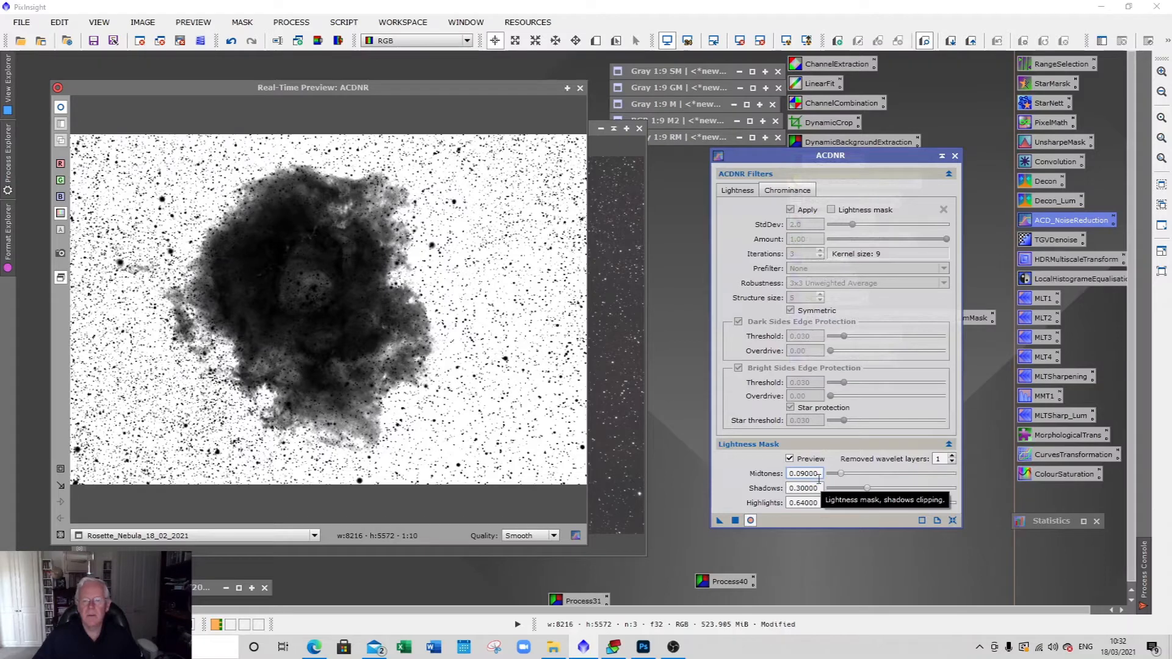
- Turn off the ACDNR lightness mask preview and close the real-time preview
{"action": "left_click", "coordinate": [791, 463]}
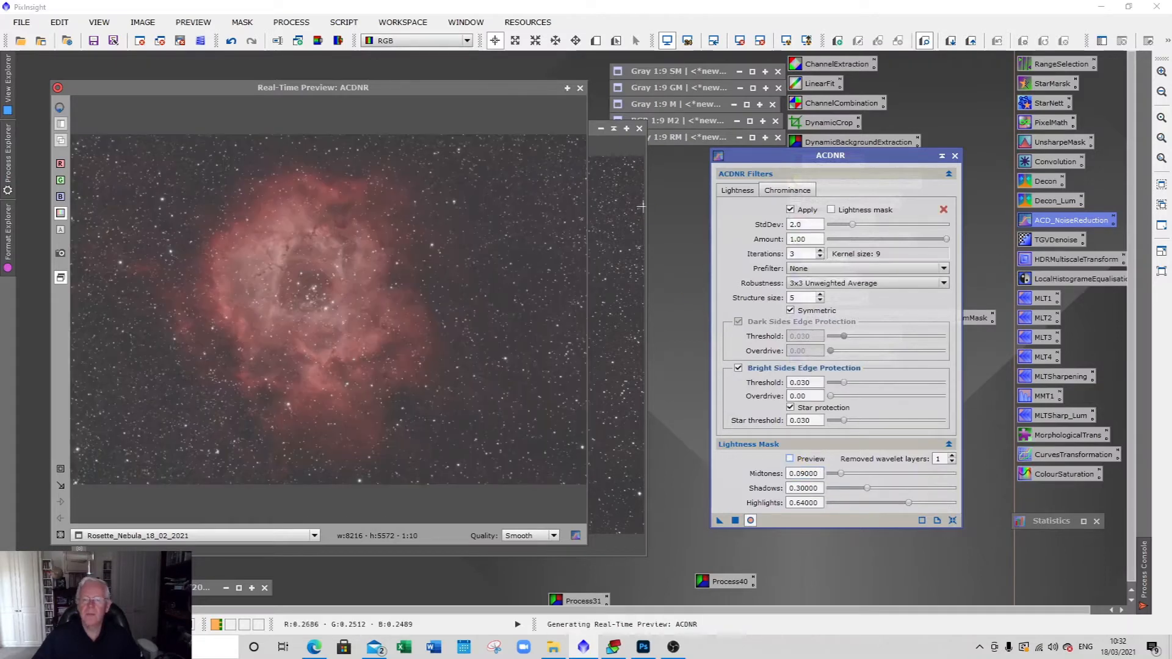
{"action": "left_click", "coordinate": [581, 91]}
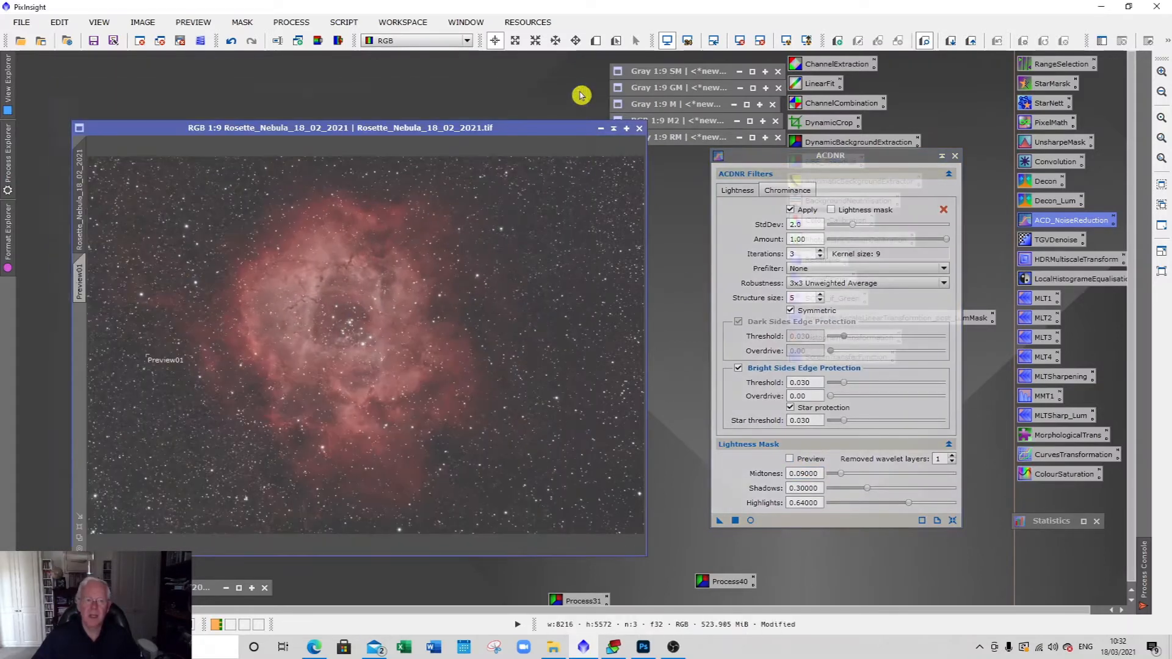
- Enable the lightness mask for both ACDNR lightness and chrominance filters, and set the lightness StdDev to 2.0
{"action": "left_click", "coordinate": [739, 193]}
{"action": "left_click", "coordinate": [793, 194]}
{"action": "left_click", "coordinate": [740, 194]}
{"action": "left_click", "coordinate": [779, 194]}
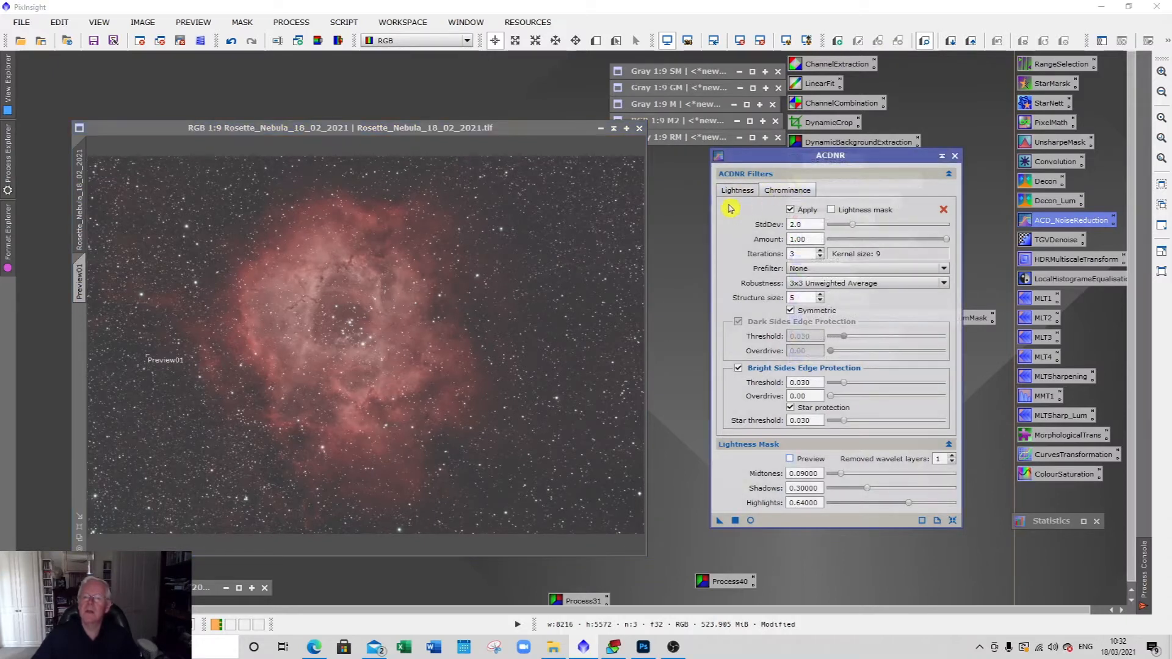
{"action": "left_click", "coordinate": [782, 193]}
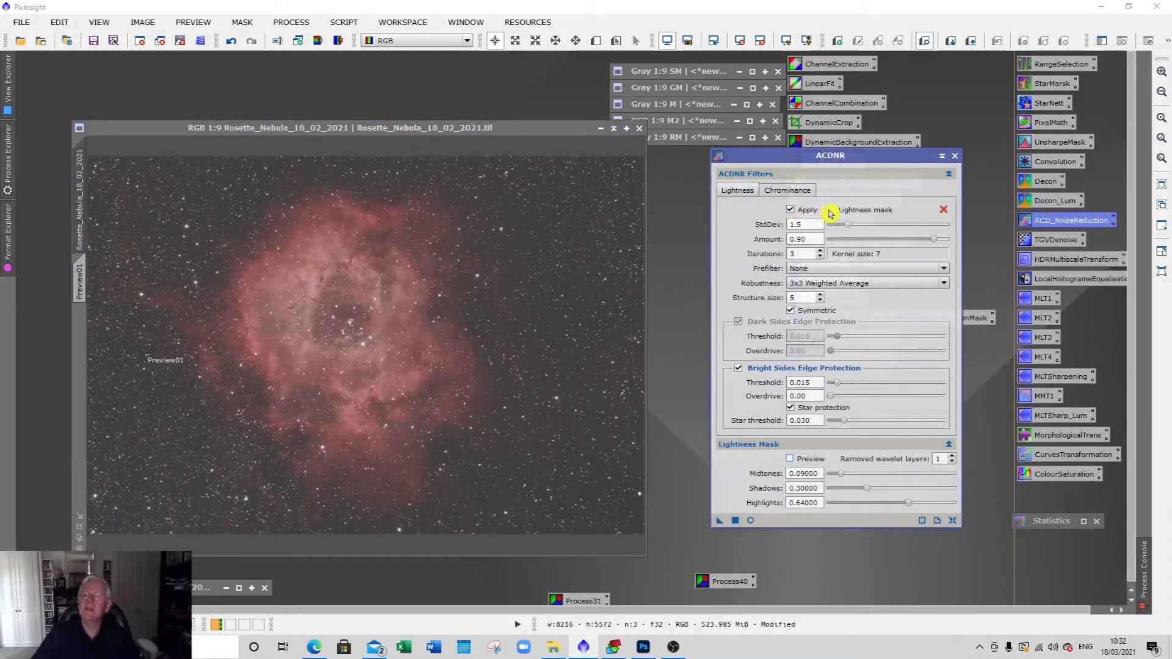
{"action": "left_click", "coordinate": [776, 194]}
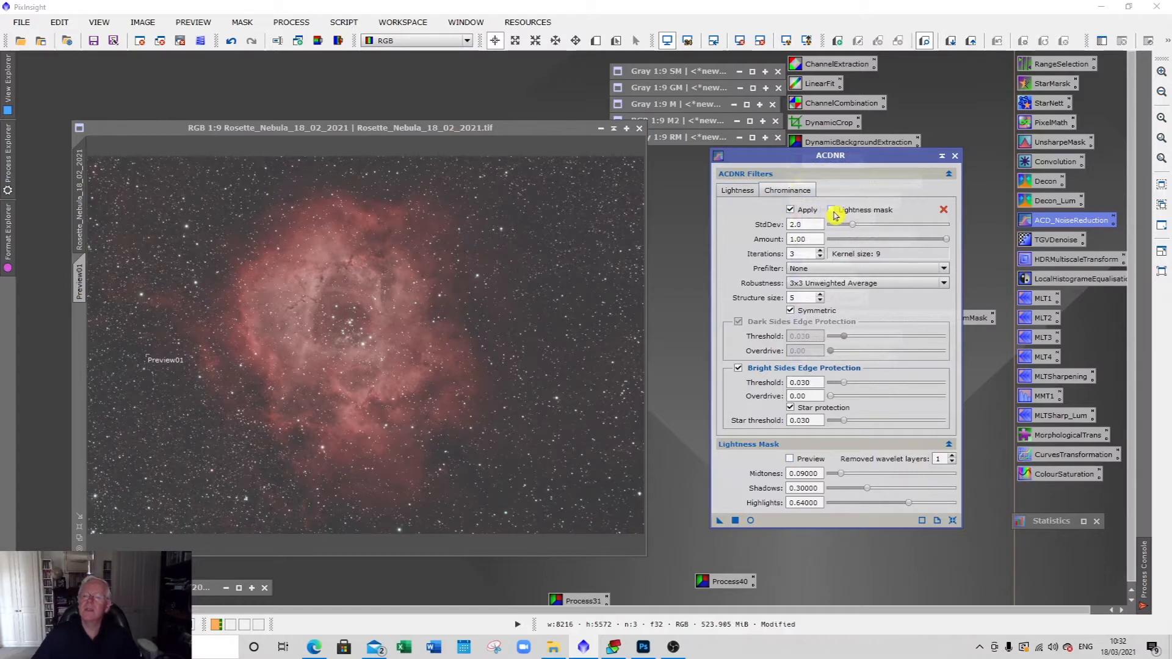
{"action": "left_click", "coordinate": [741, 192]}
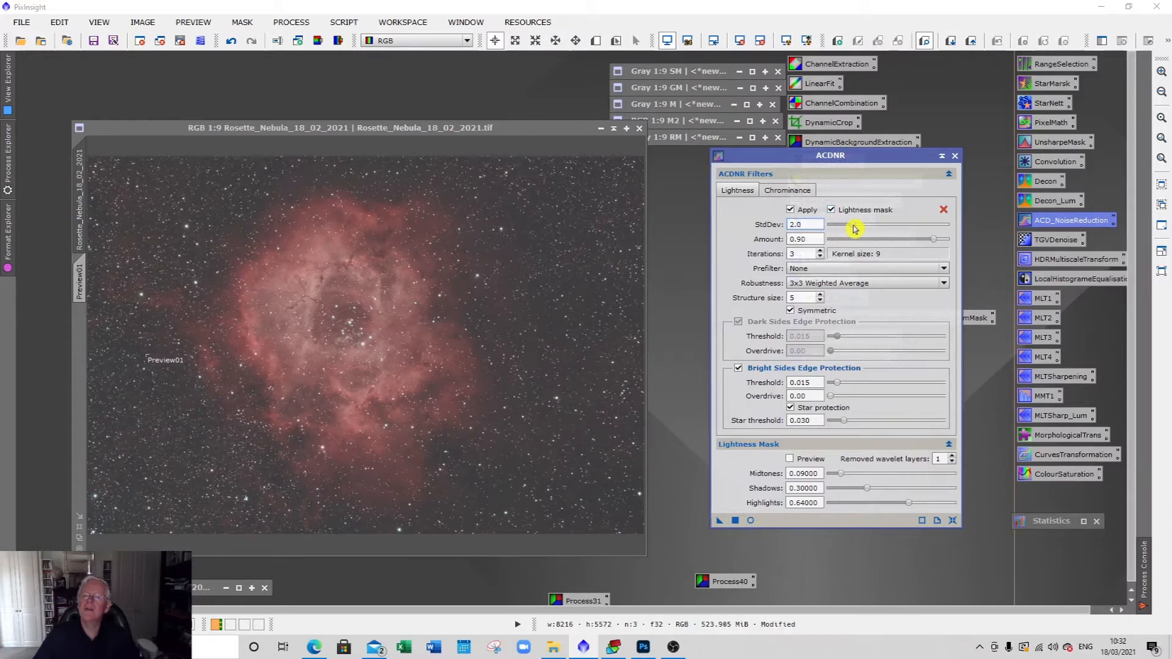
- Set the ACDNR chrominance filter to StdDev 3.0, amount 0.90 and bright sides edge protection threshold 0.015
{"action": "left_click", "coordinate": [796, 192]}
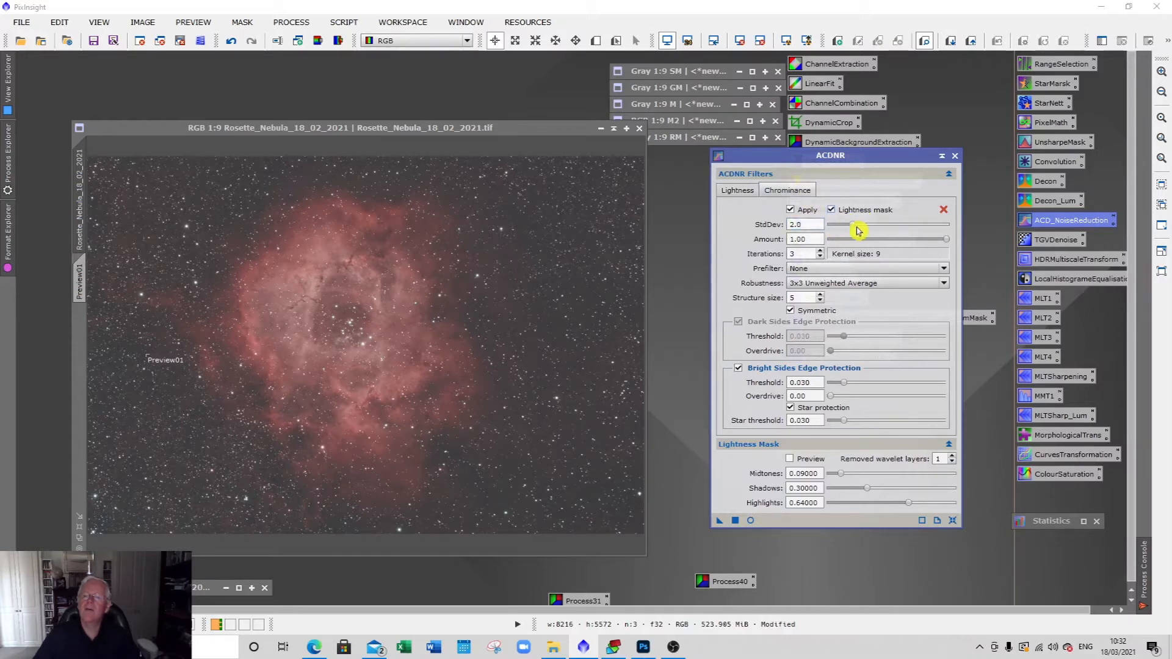
{"action": "left_click_drag", "start_coordinate": [854, 228], "coordinate": [860, 228]}
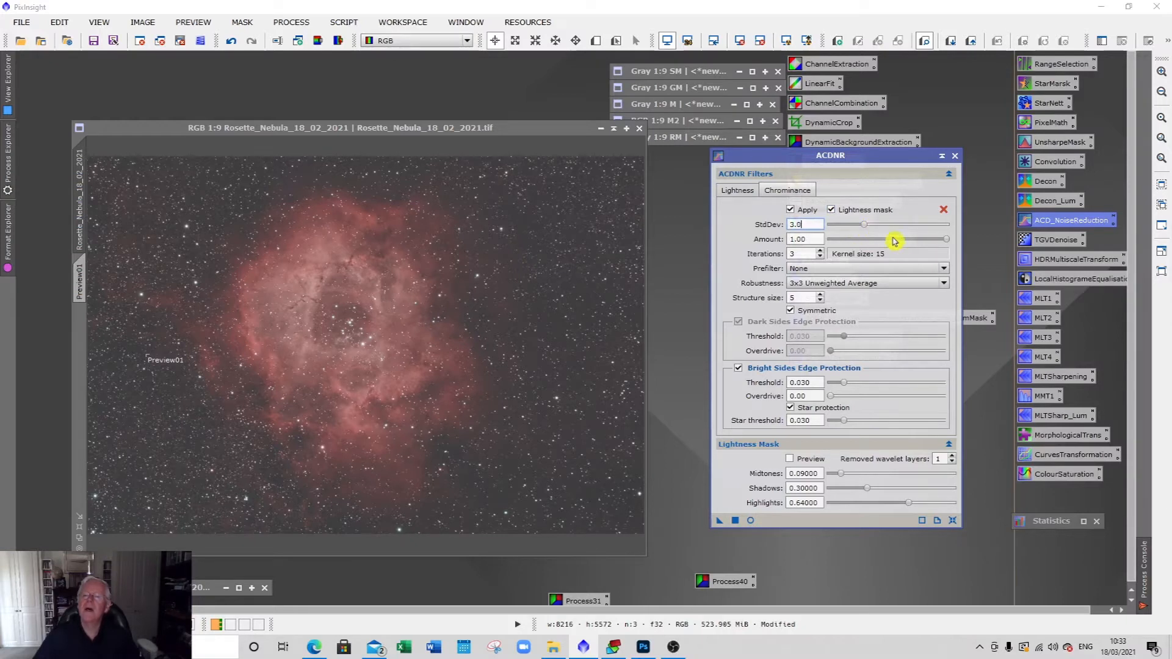
{"action": "key", "text": "Tab"}
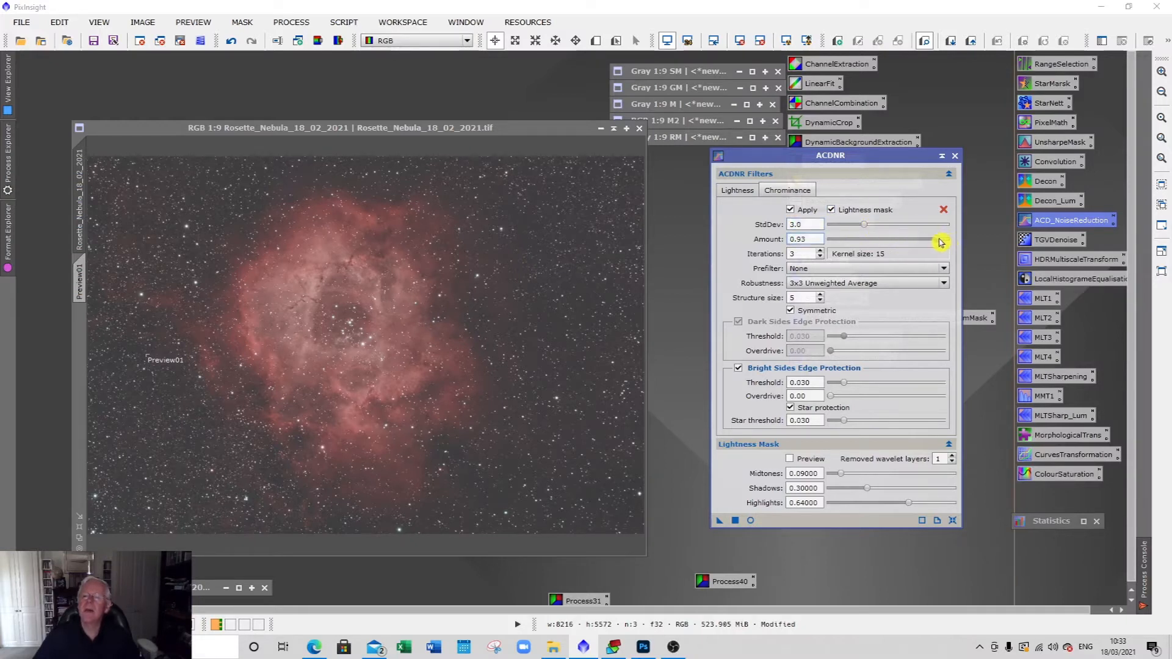
{"action": "left_click_drag", "start_coordinate": [937, 243], "coordinate": [935, 243]}
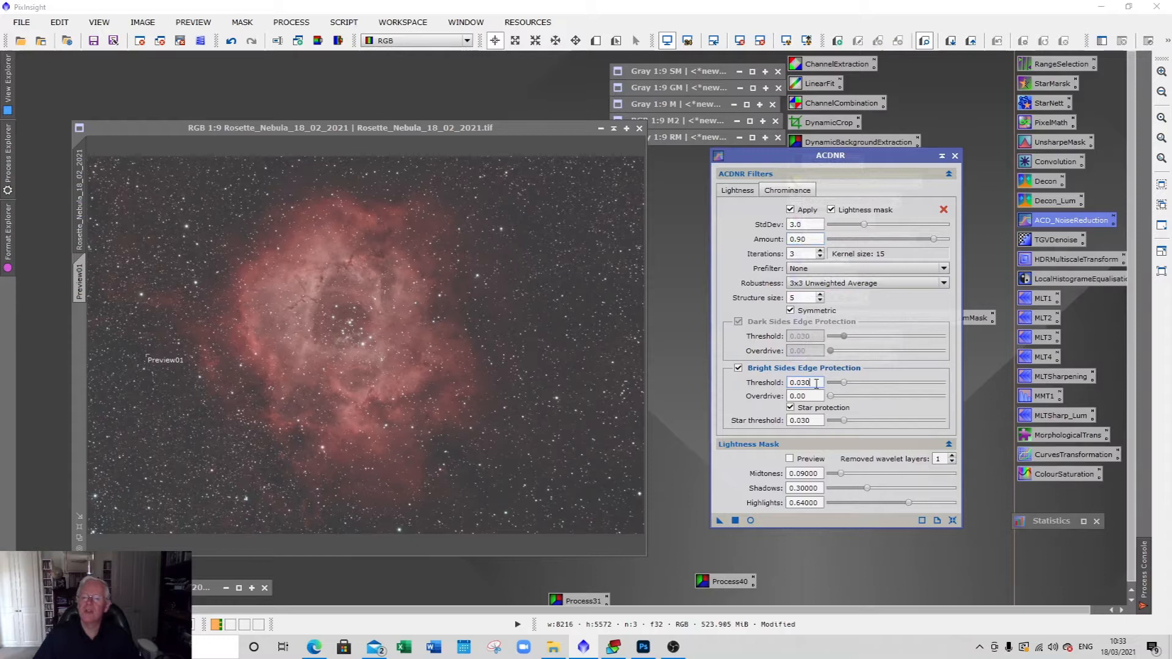
{"action": "key", "text": "BackSpace"}
{"action": "key", "text": "BackSpace"}
{"action": "type", "text": "15"}
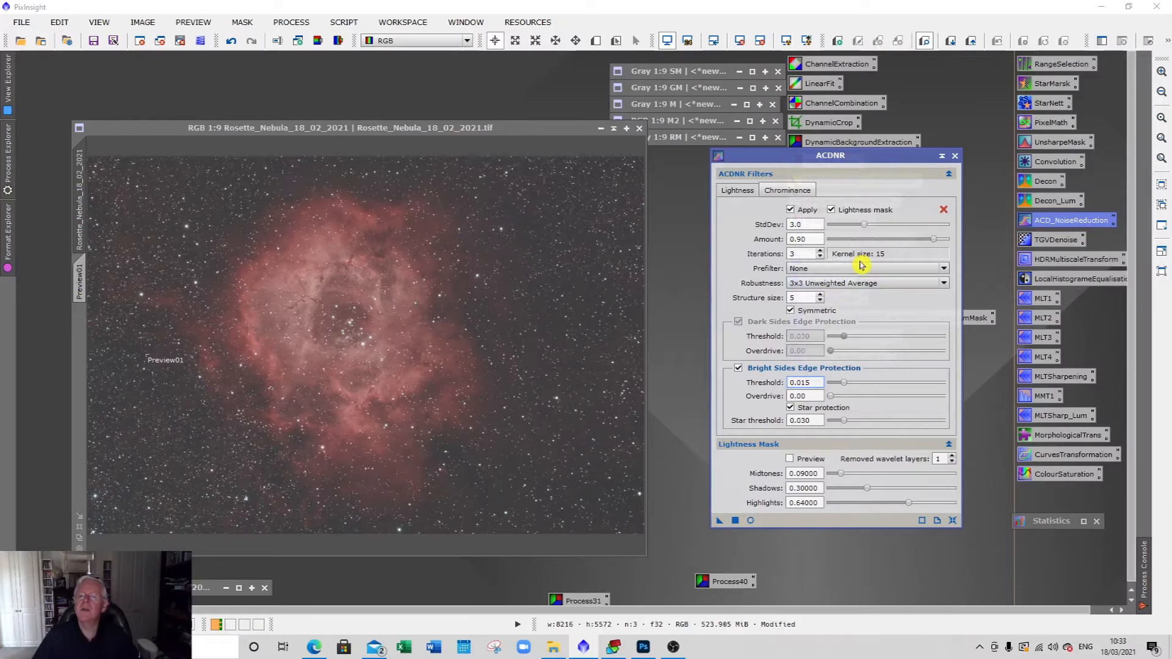
{"action": "left_click", "coordinate": [752, 192]}
{"action": "left_click", "coordinate": [786, 192]}
{"action": "left_click", "coordinate": [739, 193]}
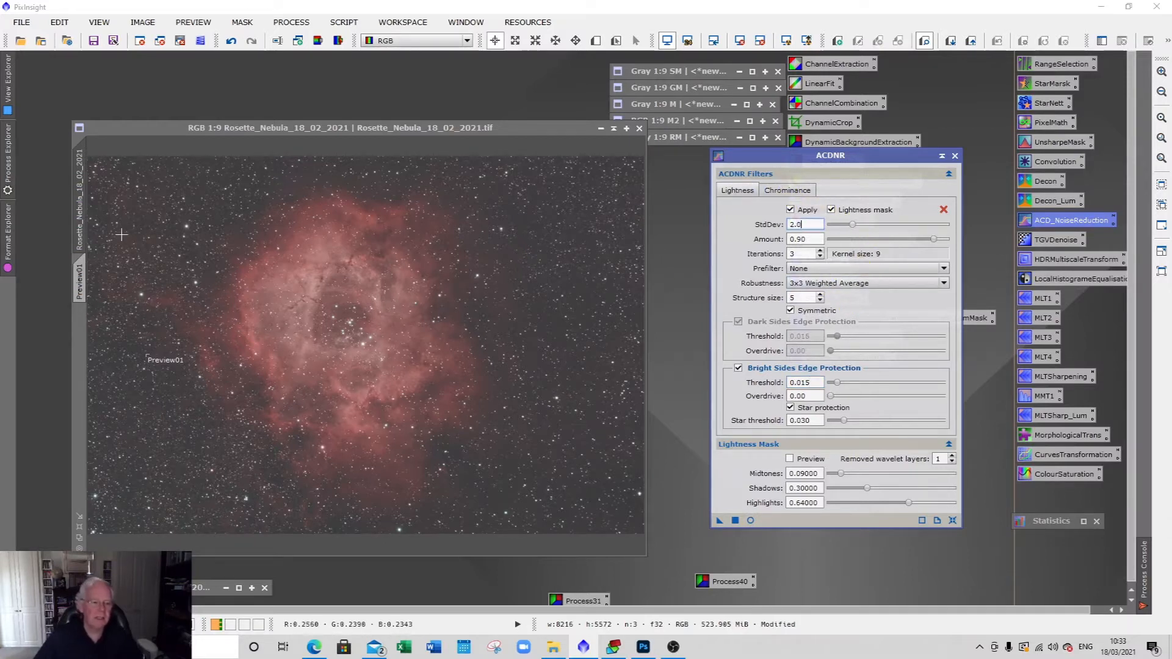
- Define a preview of about 2745 × 2349 px over the nebula's upper-left part and apply ACDNR to it
{"action": "left_click", "coordinate": [595, 41]}
{"action": "left_click_drag", "start_coordinate": [188, 192], "coordinate": [382, 350]}
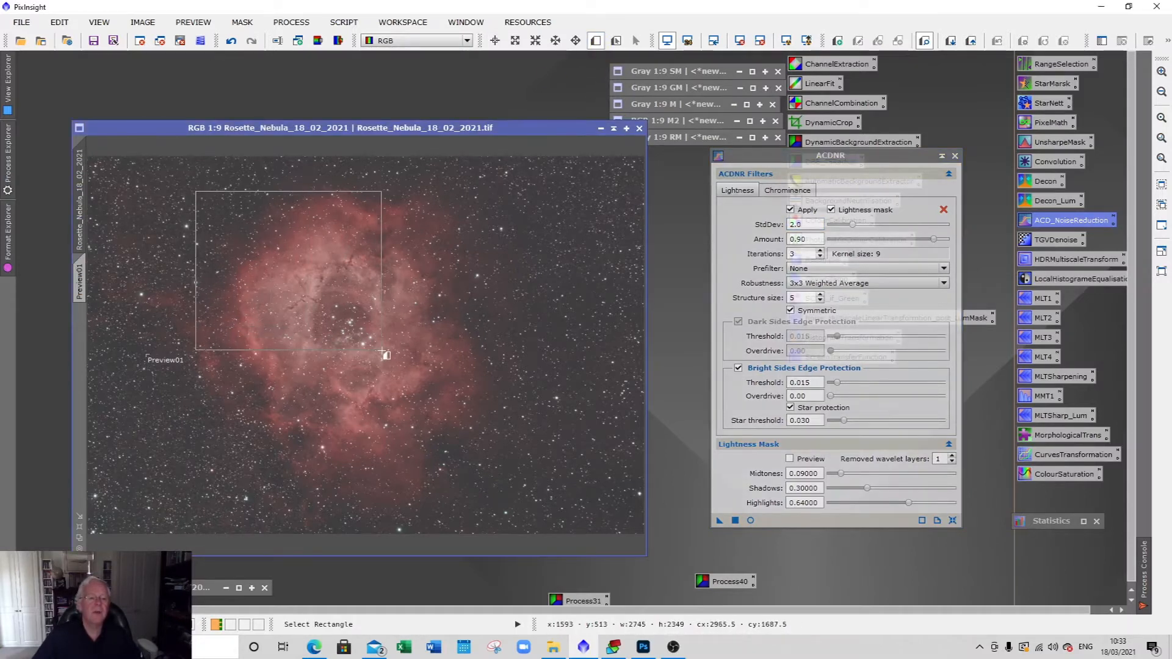
{"action": "left_click", "coordinate": [79, 332]}
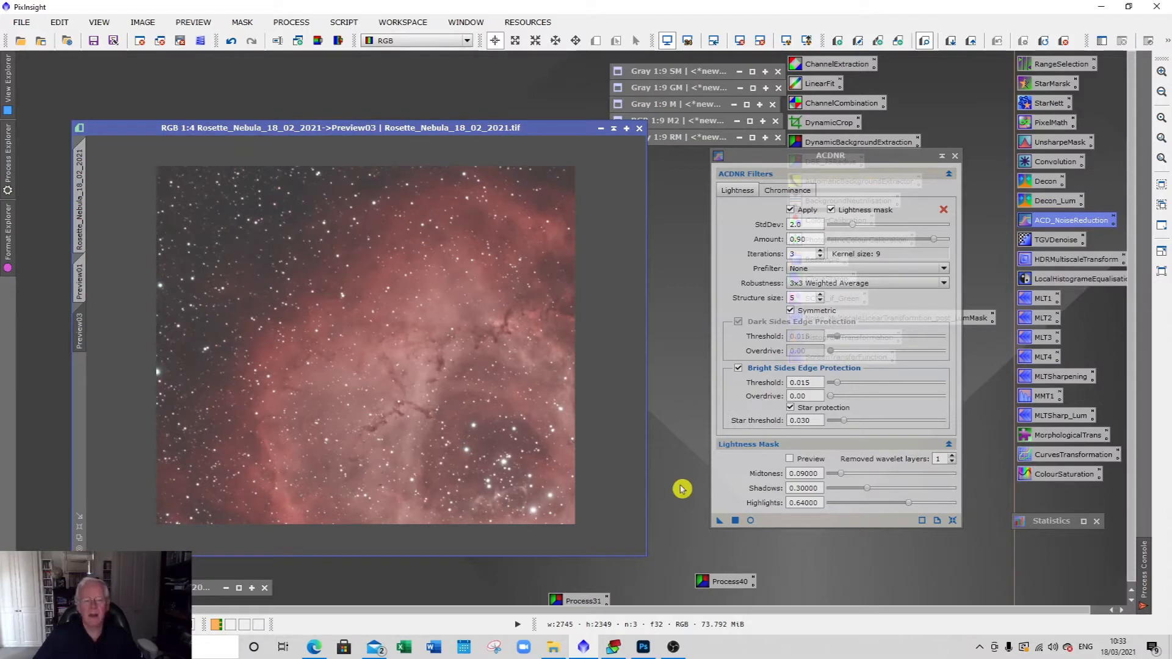
{"action": "left_click_drag", "start_coordinate": [720, 521], "coordinate": [489, 406]}
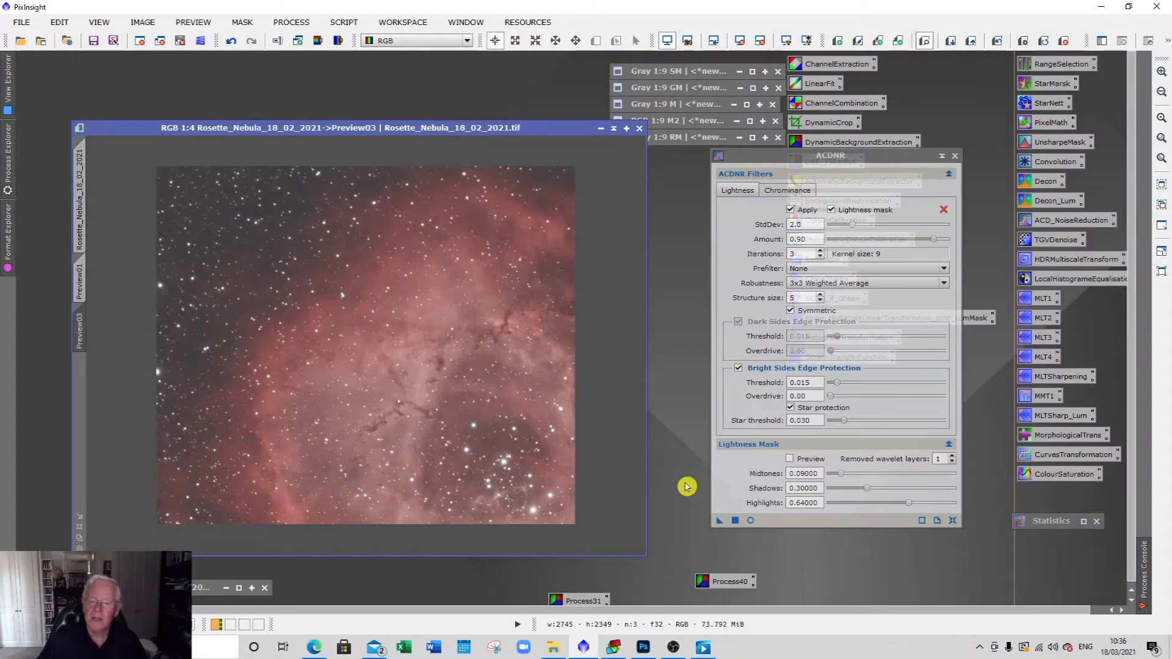
- Examine the noise reduction in the preview close up, in the dark starry background and in the nebula
{"action": "scroll", "coordinate": [227, 267], "scroll_direction": "up", "scroll_amount": 4}
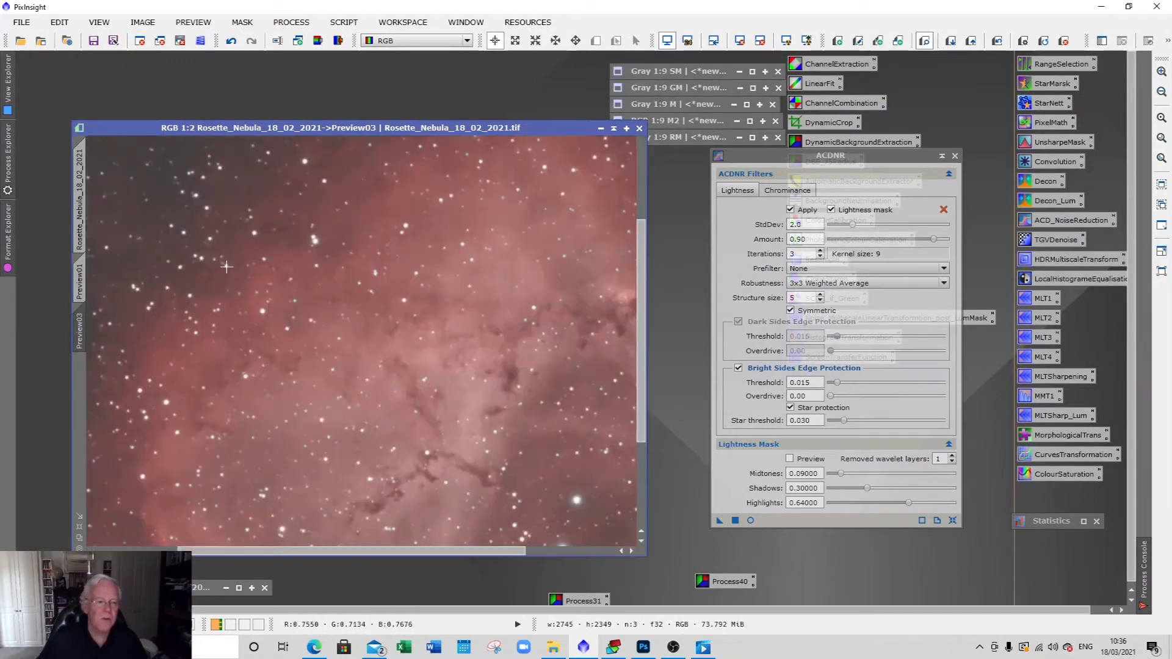
{"action": "left_click_drag", "start_coordinate": [369, 550], "coordinate": [130, 550]}
{"action": "left_click_drag", "start_coordinate": [643, 322], "coordinate": [639, 279]}
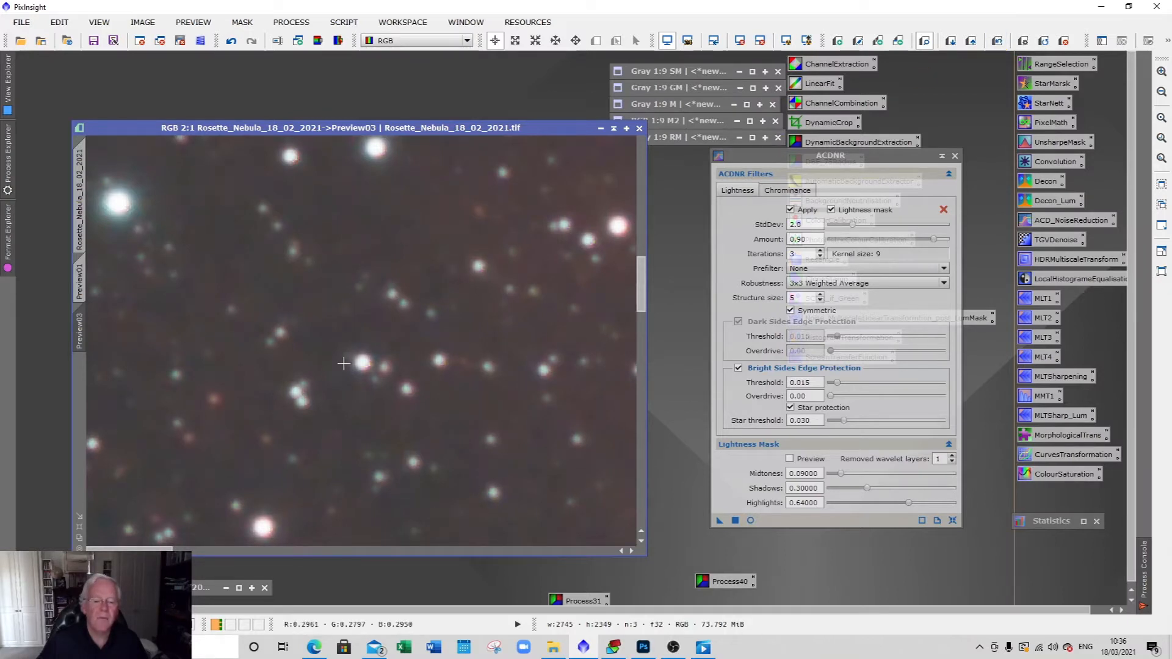
{"action": "scroll", "coordinate": [348, 360], "scroll_direction": "down", "scroll_amount": 2}
{"action": "left_click_drag", "start_coordinate": [361, 551], "coordinate": [468, 552]}
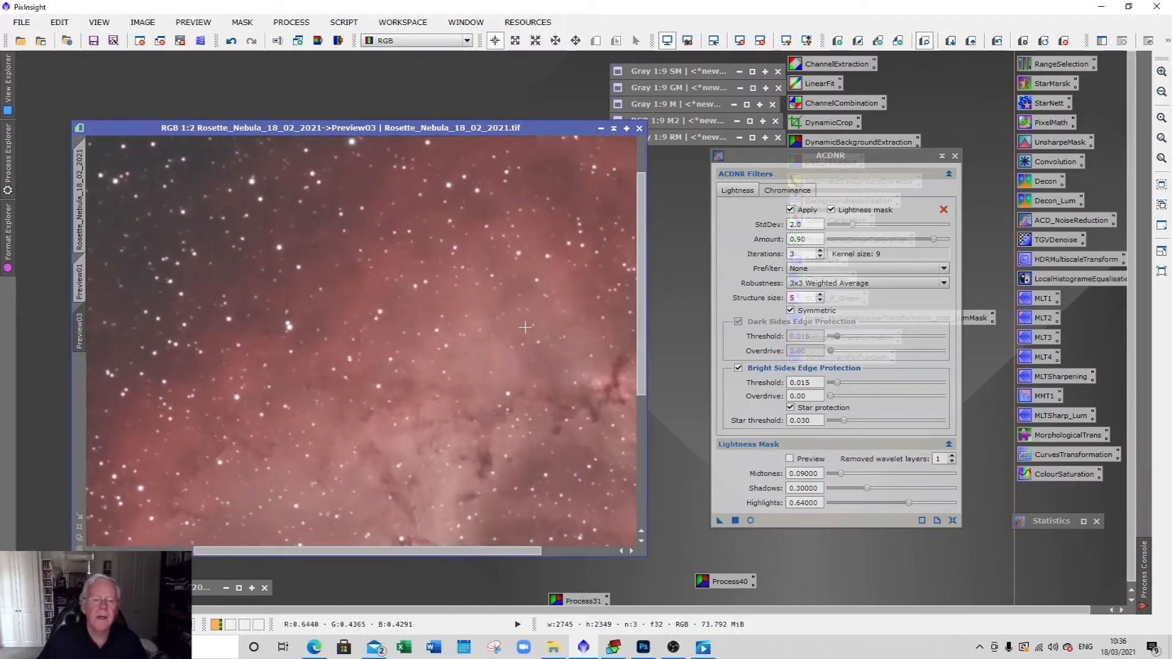
{"action": "scroll", "coordinate": [525, 328], "scroll_direction": "down", "scroll_amount": 1}
{"action": "scroll", "coordinate": [525, 327], "scroll_direction": "up", "scroll_amount": 2}
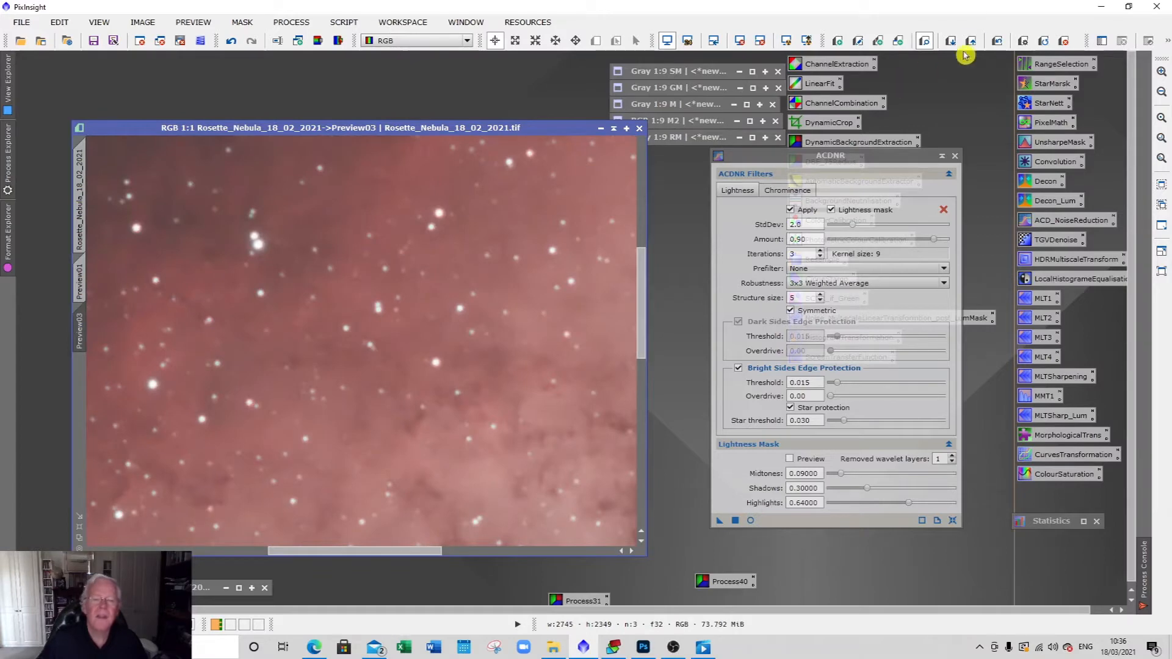
{"action": "left_click", "coordinate": [1000, 42]}
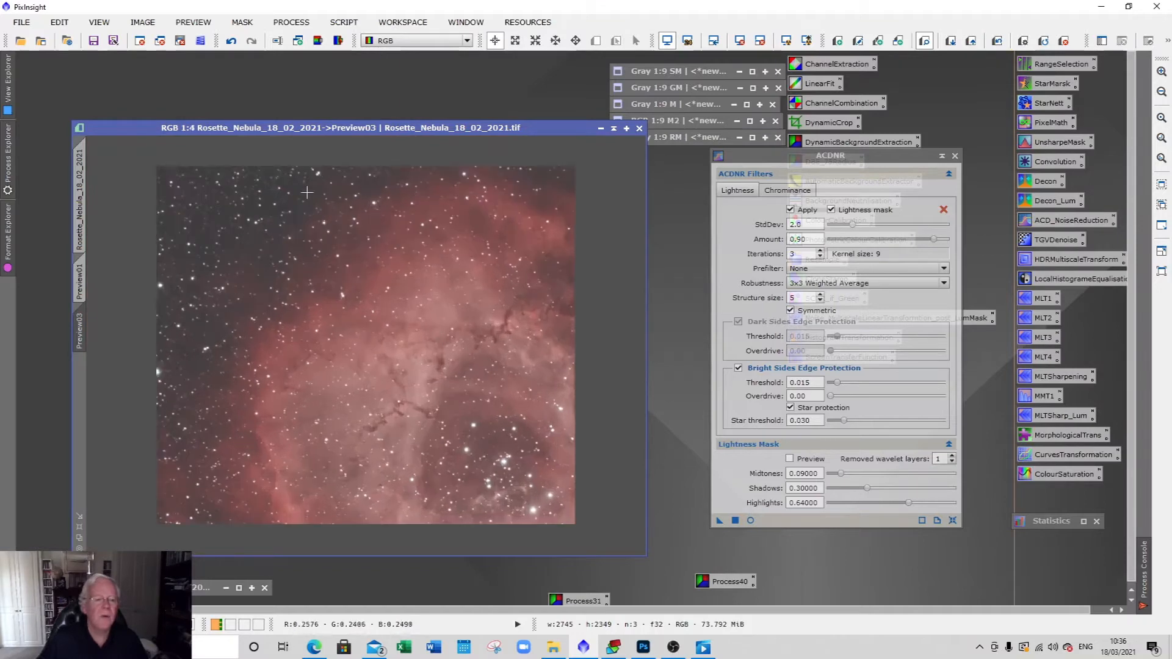
- Return to the full Rosette Nebula image and apply ACDNR to it
{"action": "left_click", "coordinate": [80, 183]}
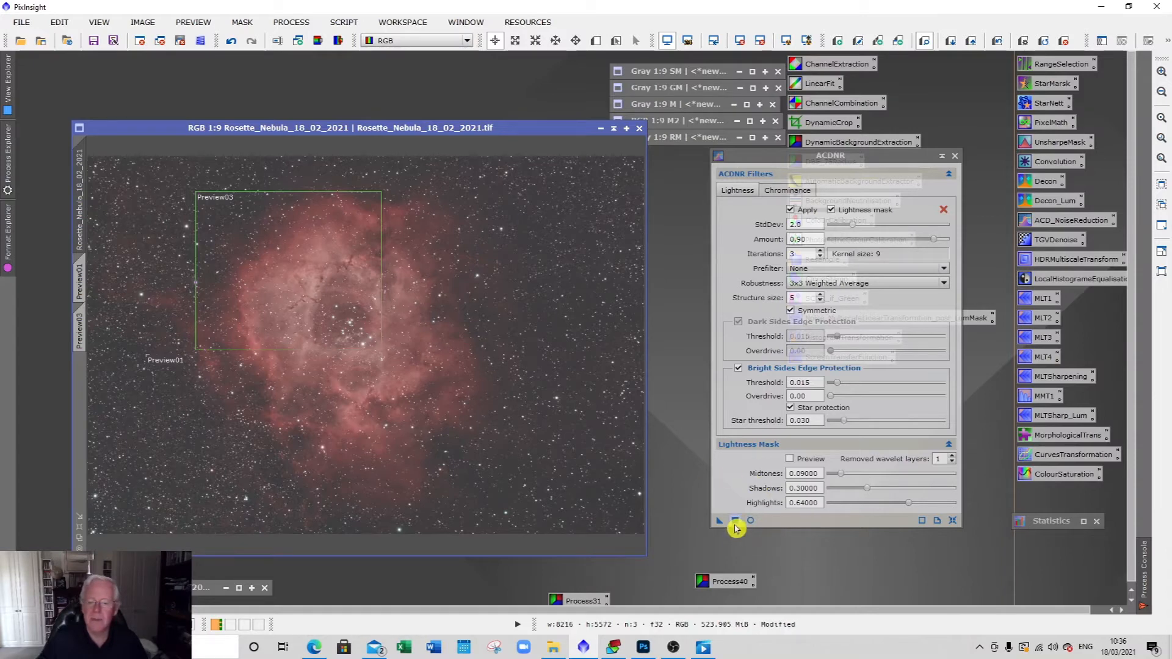
{"action": "left_click_drag", "start_coordinate": [736, 523], "coordinate": [709, 535]}
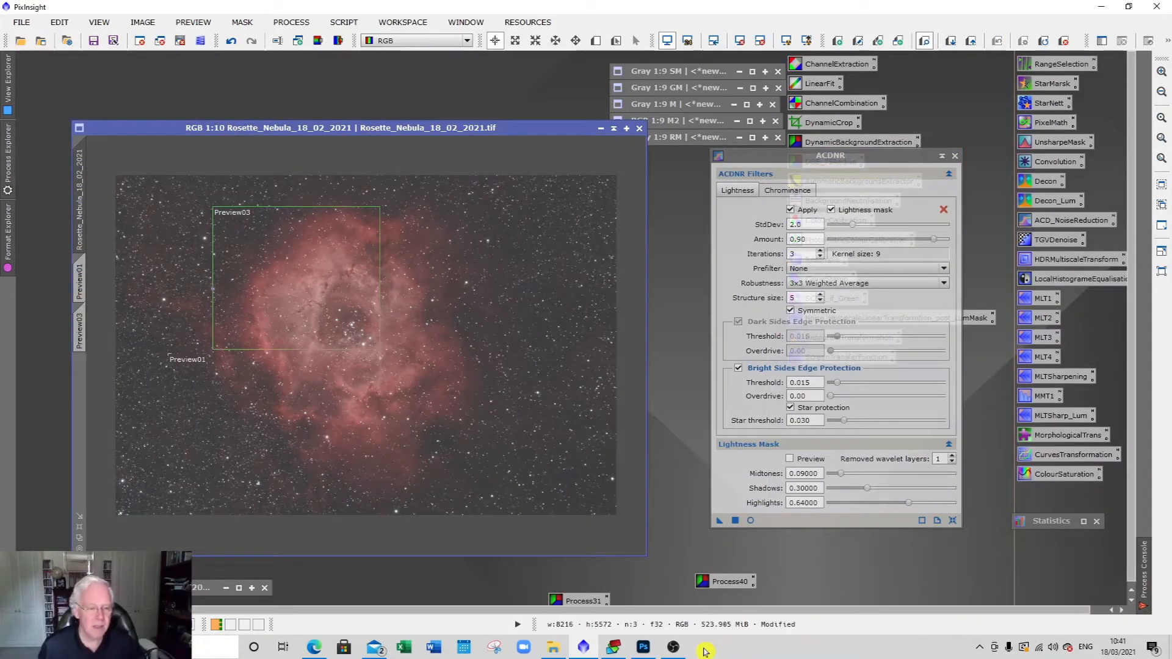
- Examine the full image close up around the nebula's edge and the dark background to judge the noise reduction
{"action": "scroll", "coordinate": [400, 401], "scroll_direction": "up", "scroll_amount": 7}
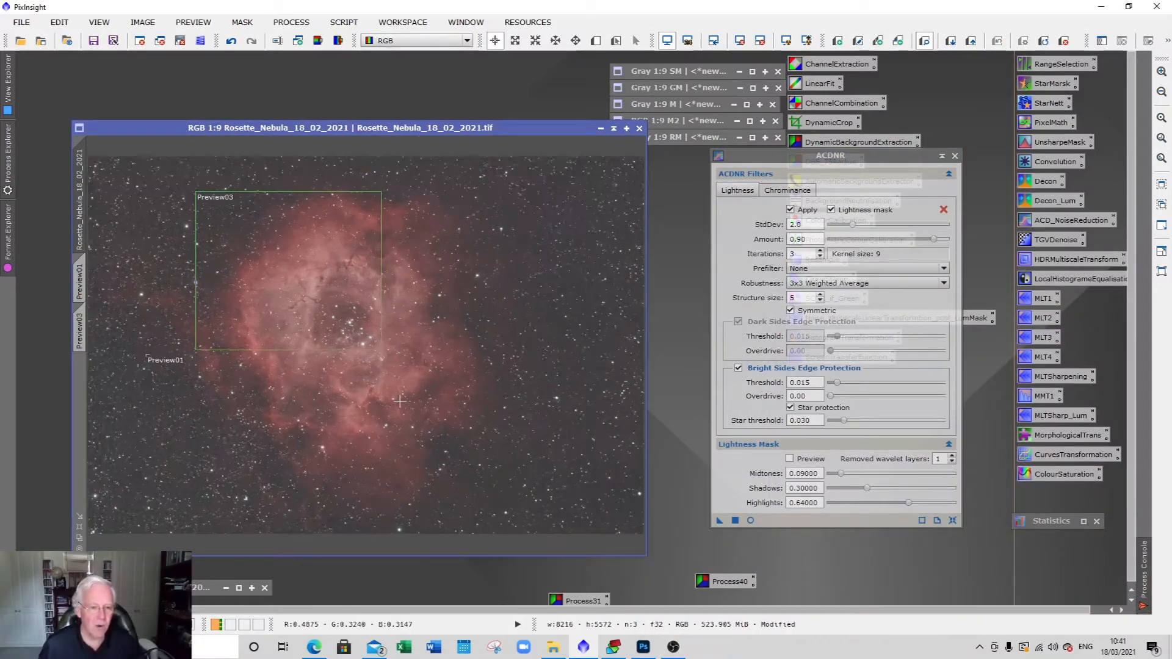
{"action": "scroll", "coordinate": [400, 401], "scroll_direction": "down", "scroll_amount": 1}
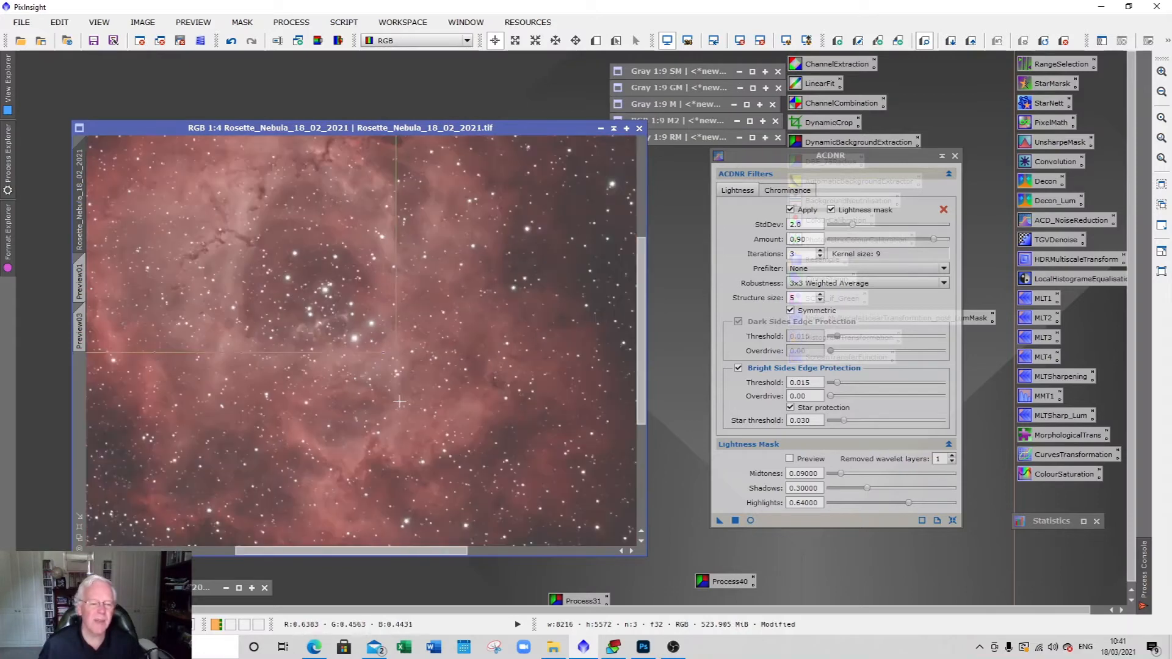
{"action": "left_click_drag", "start_coordinate": [358, 555], "coordinate": [209, 544]}
{"action": "scroll", "coordinate": [207, 484], "scroll_direction": "up", "scroll_amount": 3}
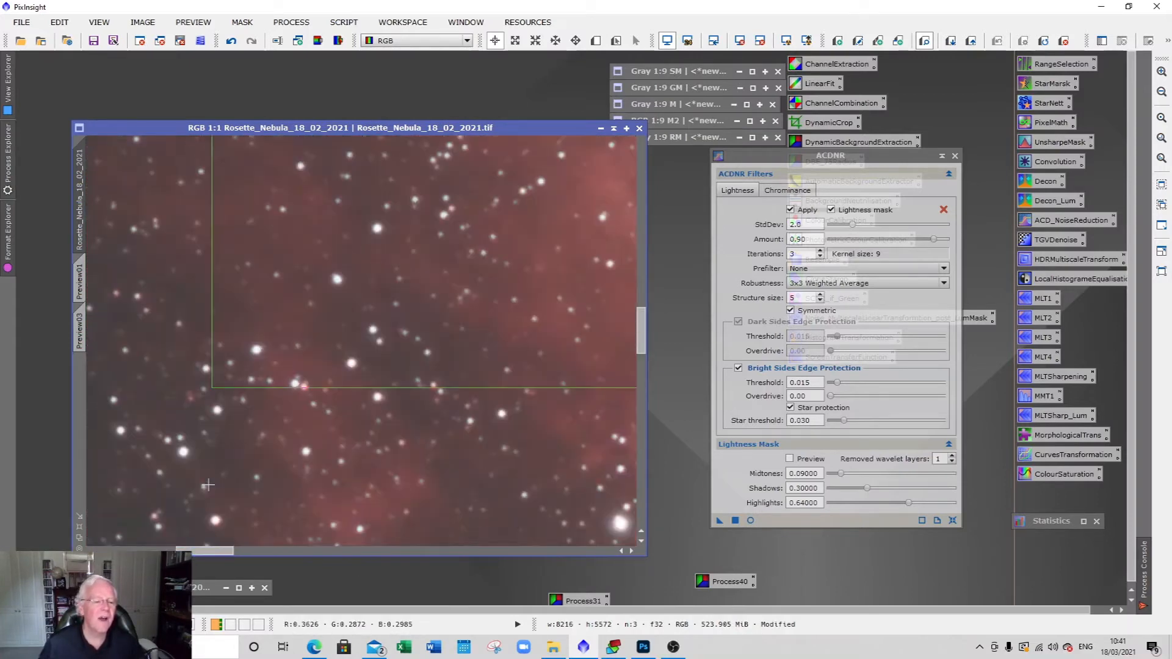
{"action": "left_click_drag", "start_coordinate": [212, 550], "coordinate": [133, 551]}
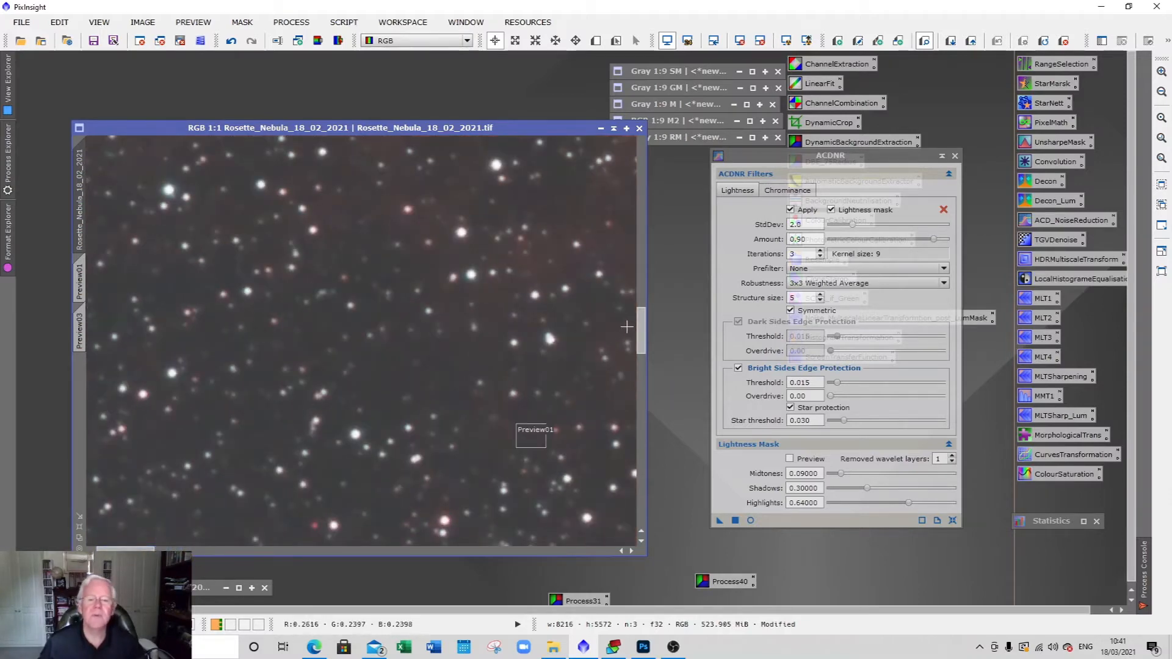
{"action": "left_click_drag", "start_coordinate": [636, 327], "coordinate": [627, 373]}
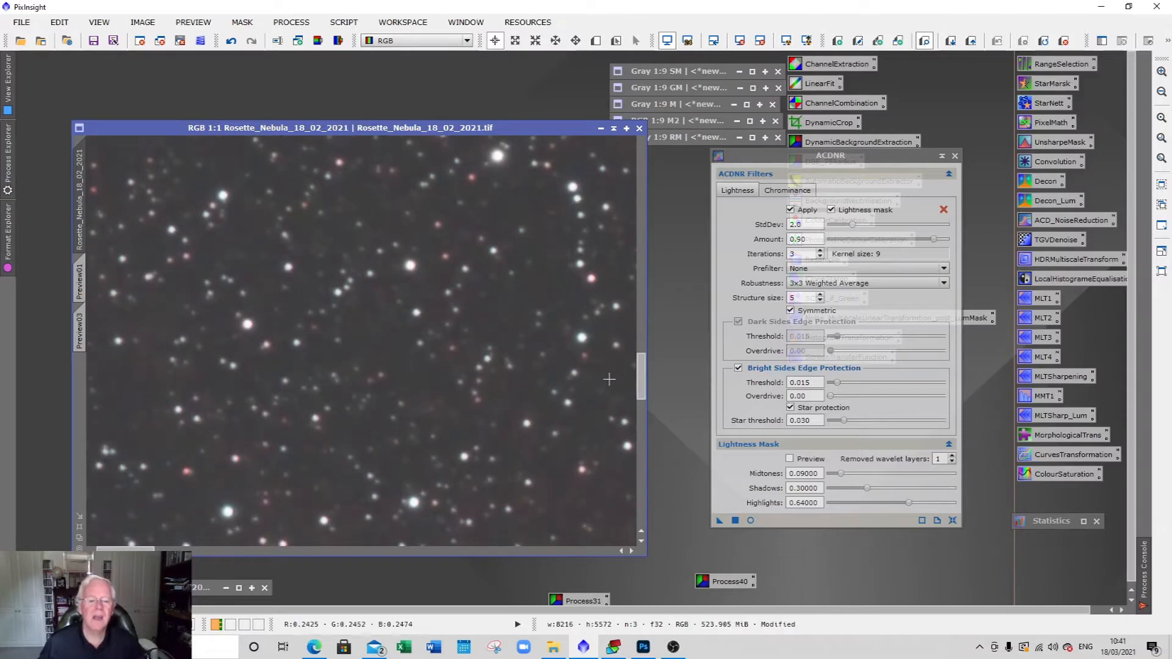
{"action": "scroll", "coordinate": [315, 518], "scroll_direction": "down", "scroll_amount": 3}
{"action": "scroll", "coordinate": [345, 441], "scroll_direction": "down", "scroll_amount": 2}
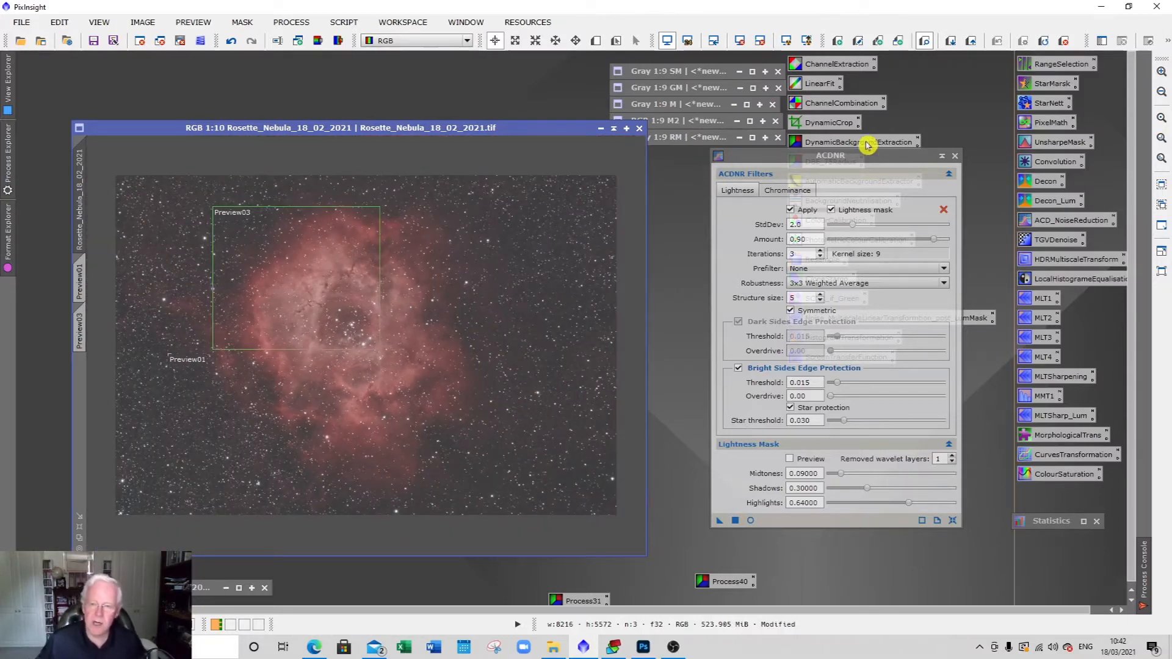
- Close ACDNR and shift the colour Rosette Nebula window slightly clear of the collapsed mask windows
{"action": "left_click", "coordinate": [955, 159]}
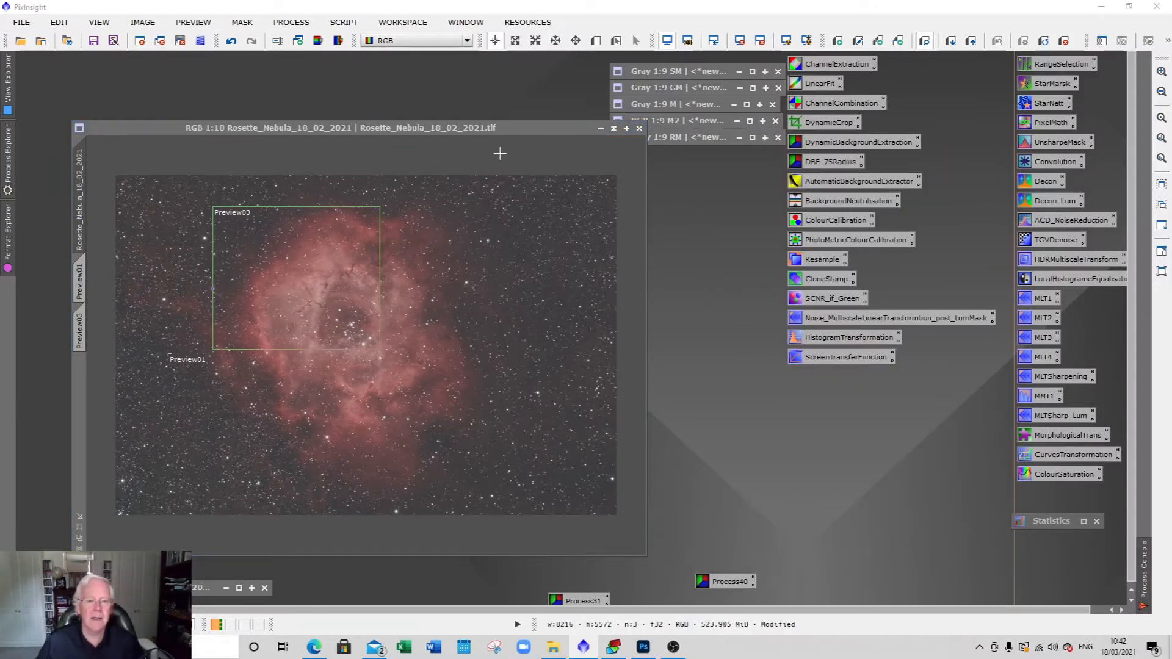
{"action": "left_click_drag", "start_coordinate": [499, 131], "coordinate": [482, 129]}
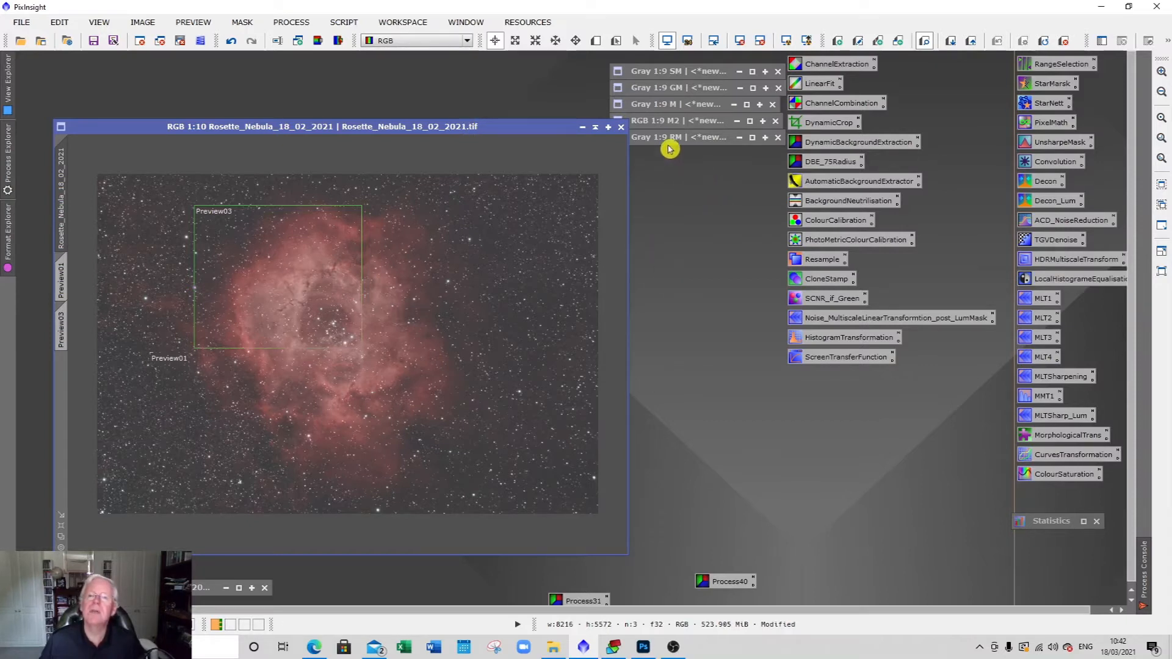
- Mask the colour Rosette Nebula image with M2, collapsing the M2 window again, and display the mask overlay
{"action": "left_click", "coordinate": [752, 125]}
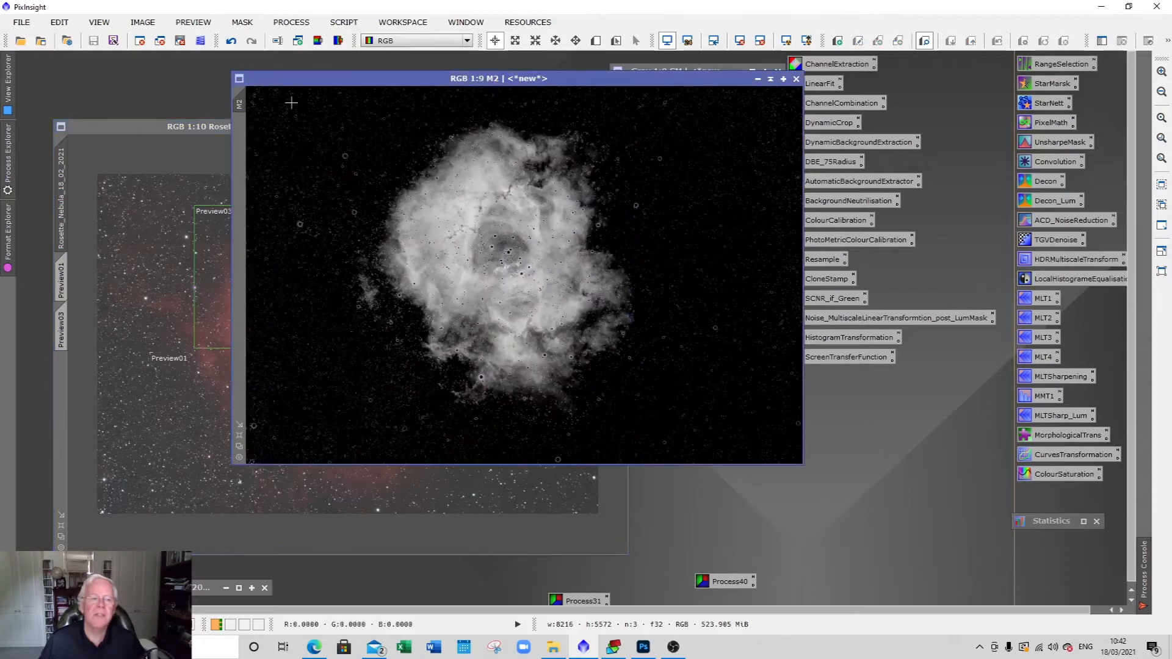
{"action": "left_click_drag", "start_coordinate": [58, 379], "coordinate": [59, 374]}
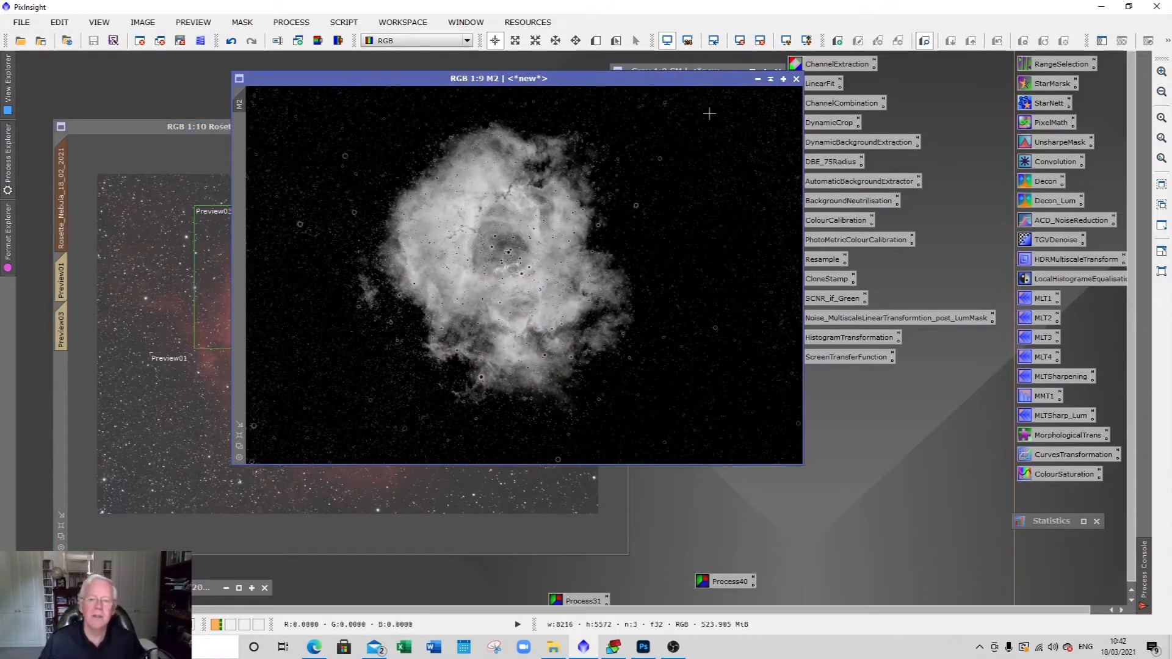
{"action": "left_click", "coordinate": [771, 80]}
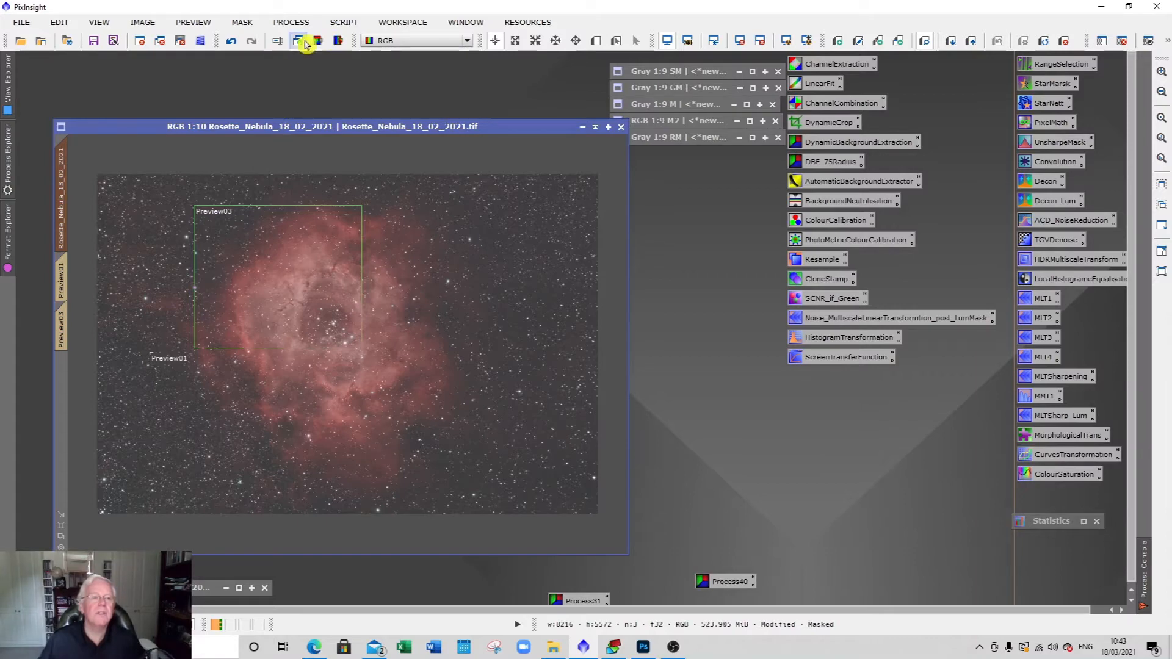
{"action": "left_click", "coordinate": [243, 22]}
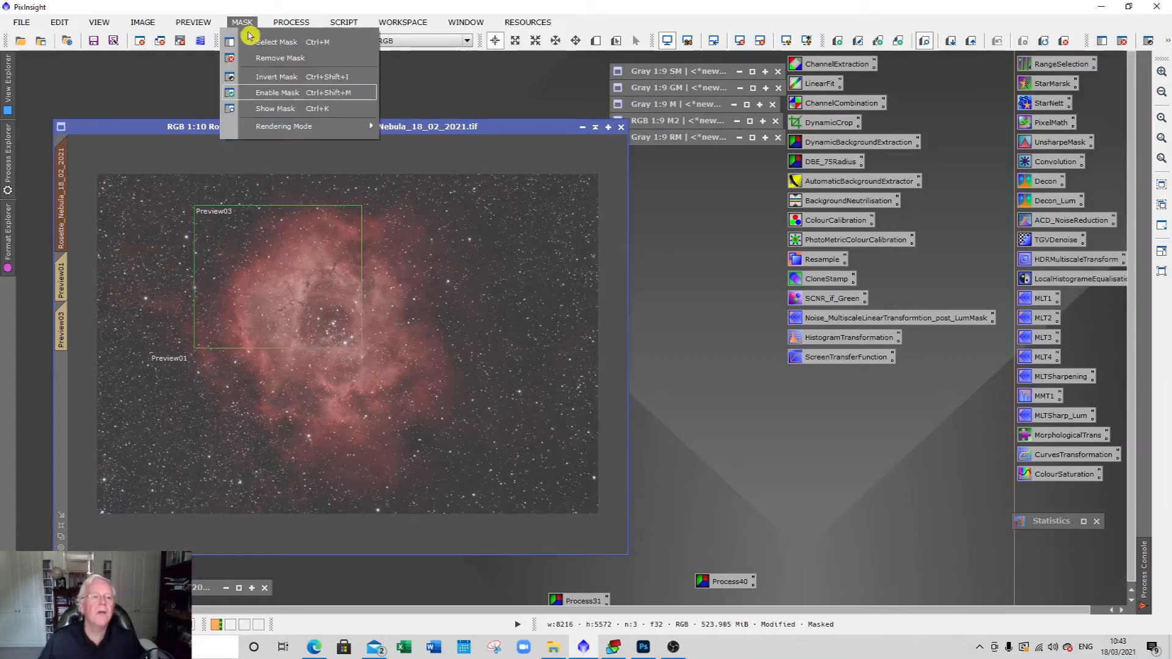
{"action": "left_click", "coordinate": [265, 110]}
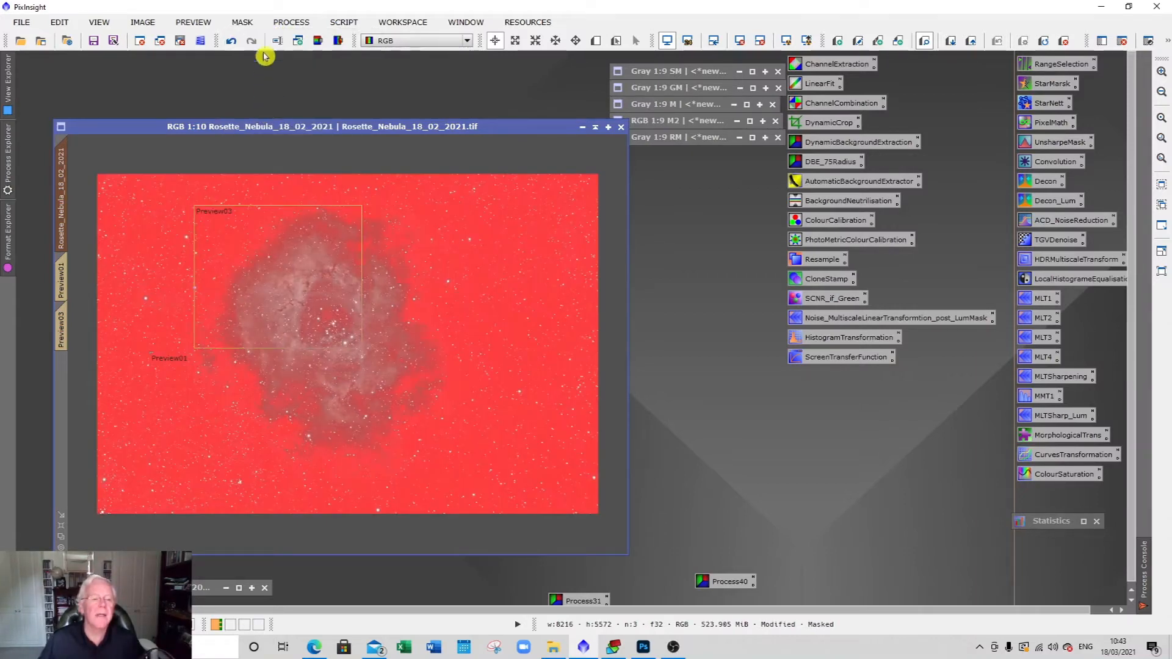
- Invert the mask on the colour Rosette Nebula image so the nebula is protected, and hide the mask overlay
{"action": "left_click", "coordinate": [244, 23]}
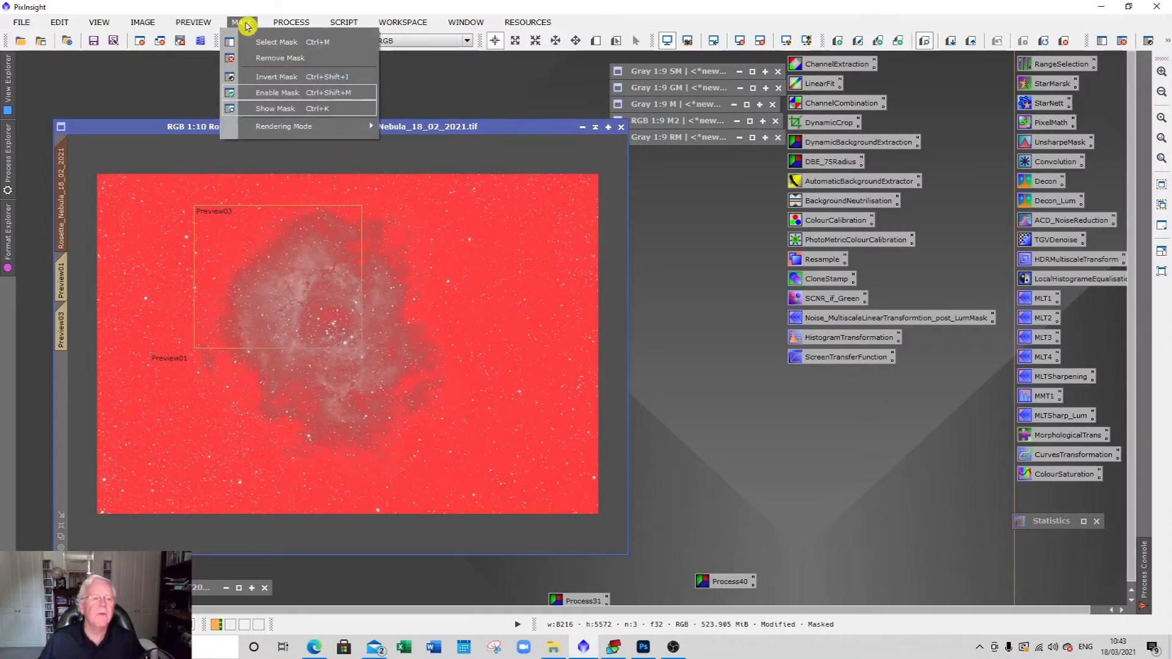
{"action": "left_click", "coordinate": [262, 78]}
{"action": "left_click", "coordinate": [243, 22]}
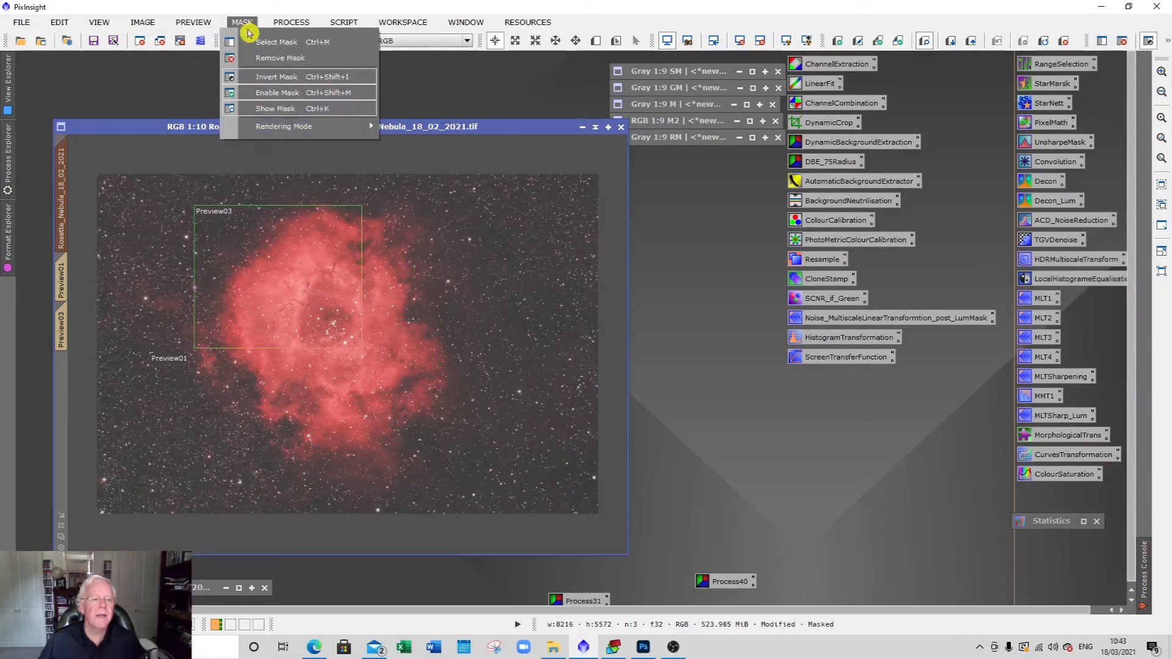
{"action": "left_click", "coordinate": [264, 108]}
- Set up CurvesTransformation with a real-time preview and a shadow point on the RGB/K curve at input 0.06460, output 0.05168
{"action": "double_click", "coordinate": [1045, 455]}
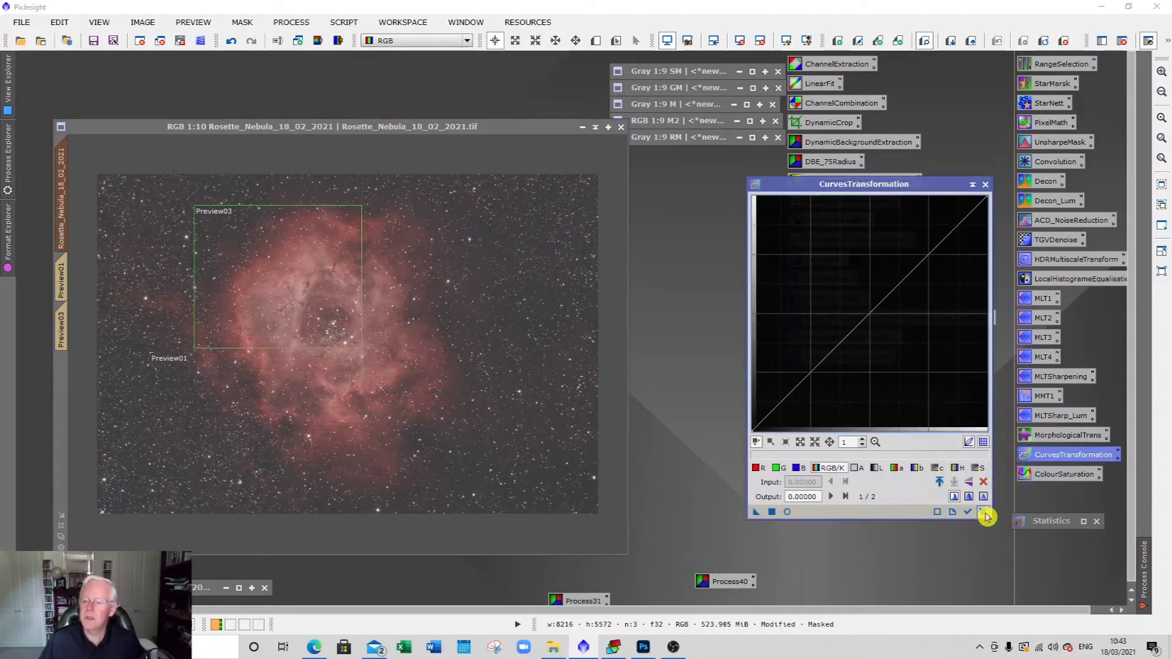
{"action": "left_click", "coordinate": [787, 511]}
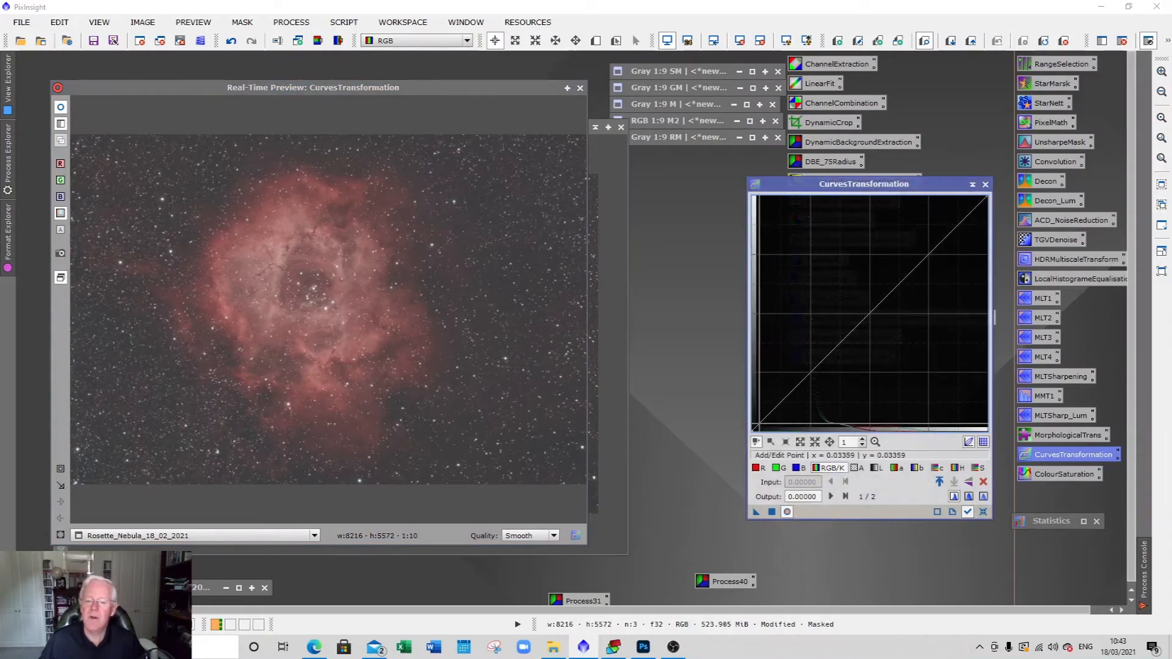
{"action": "left_click", "coordinate": [763, 421]}
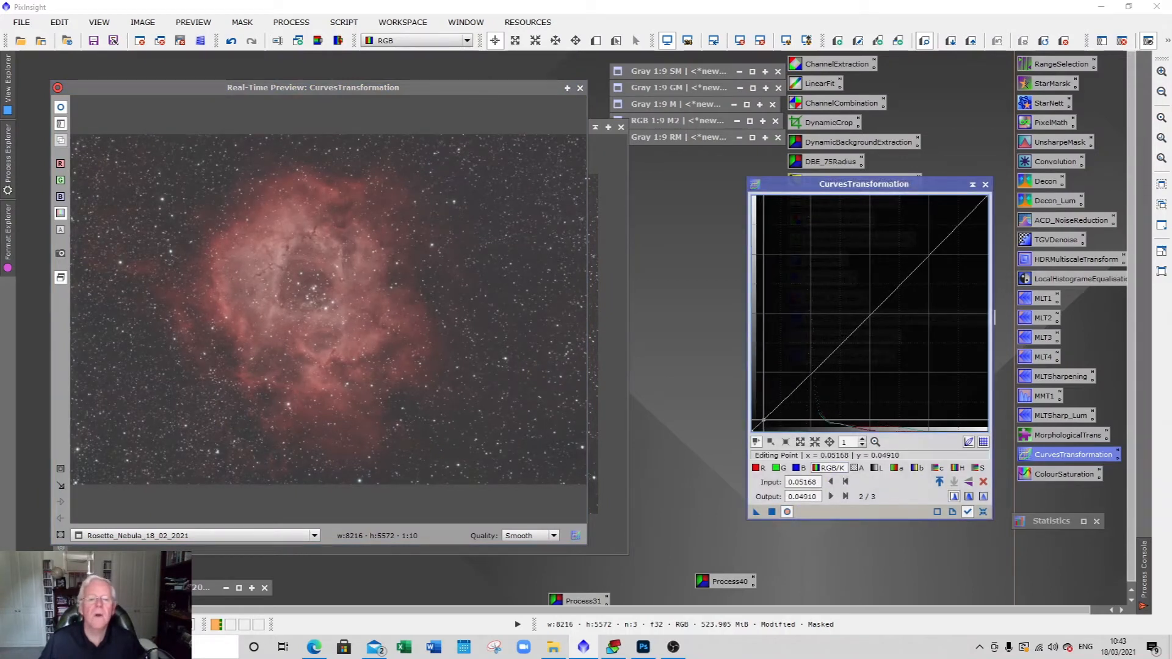
{"action": "left_click_drag", "start_coordinate": [763, 421], "coordinate": [766, 420]}
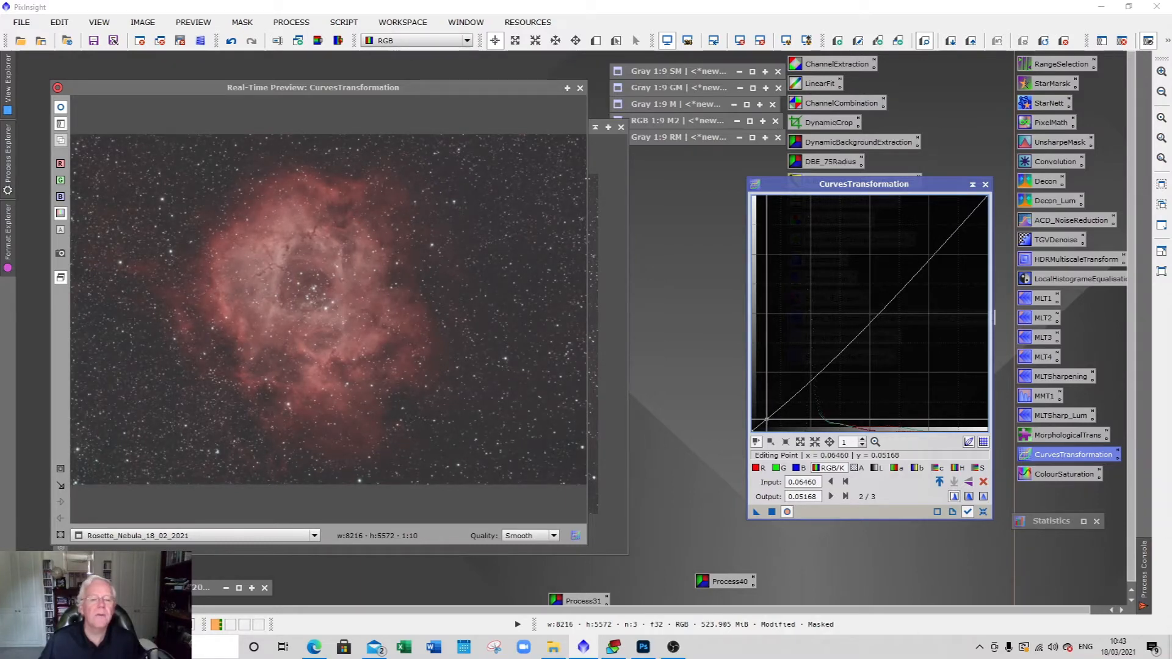
- Apply the curve to the full Rosette Nebula image, and close the real-time preview and CurvesTransformation
{"action": "left_click_drag", "start_coordinate": [560, 95], "coordinate": [502, 139]}
{"action": "left_click_drag", "start_coordinate": [757, 515], "coordinate": [588, 431]}
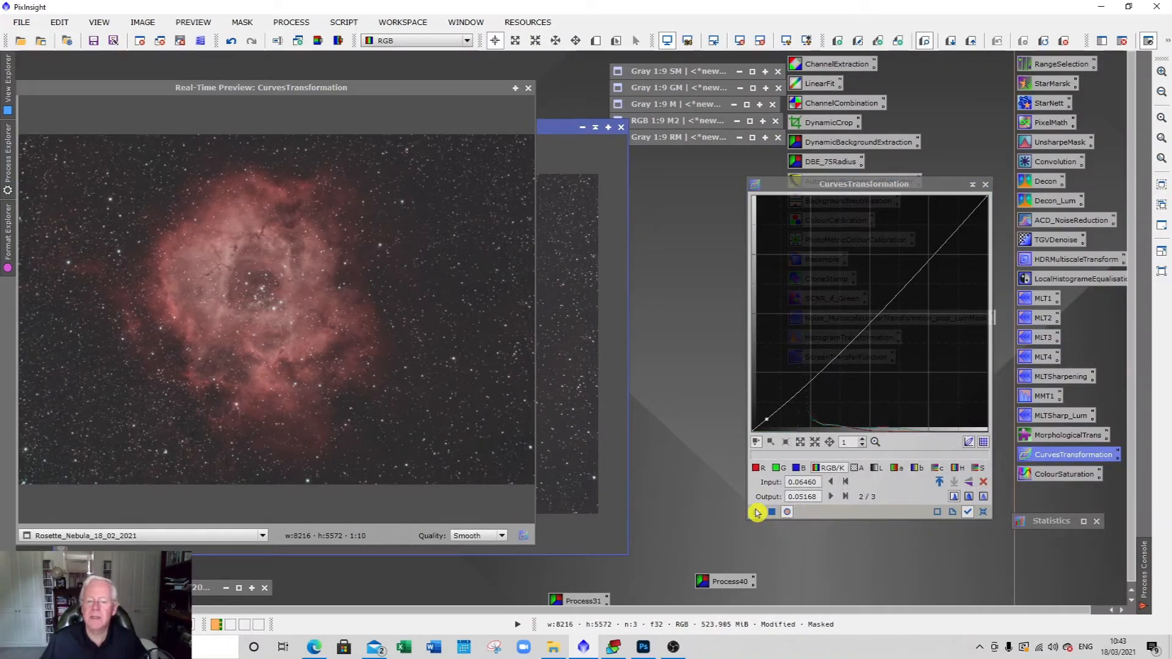
{"action": "left_click_drag", "start_coordinate": [756, 514], "coordinate": [668, 484]}
{"action": "left_click_drag", "start_coordinate": [591, 457], "coordinate": [588, 458]}
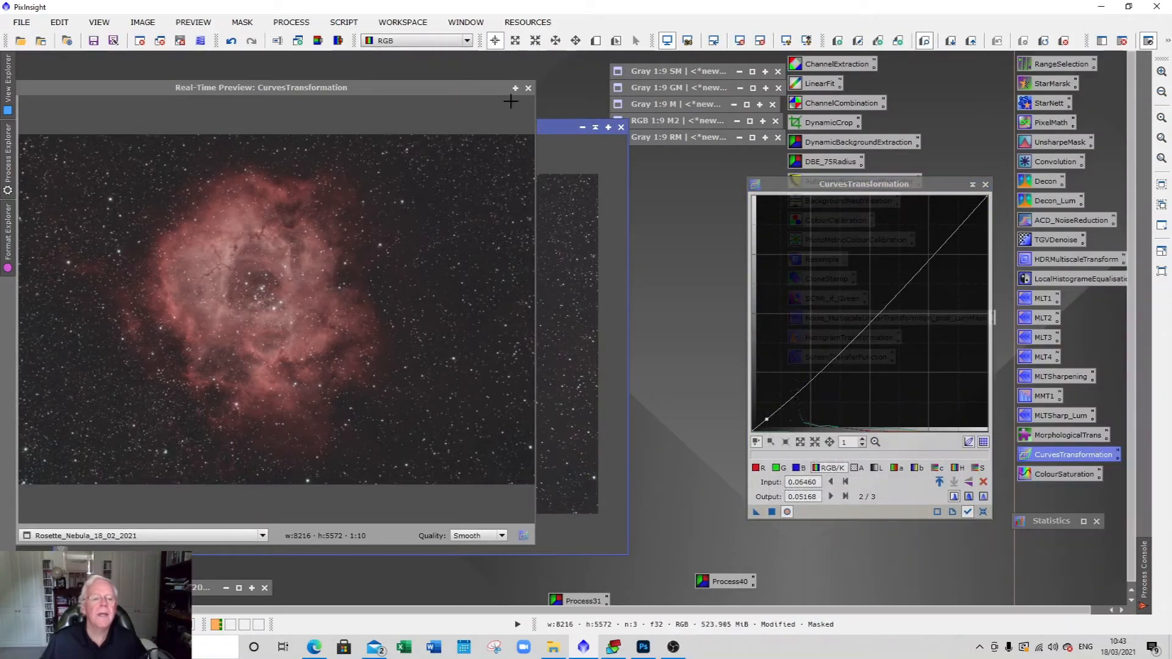
{"action": "left_click", "coordinate": [528, 92]}
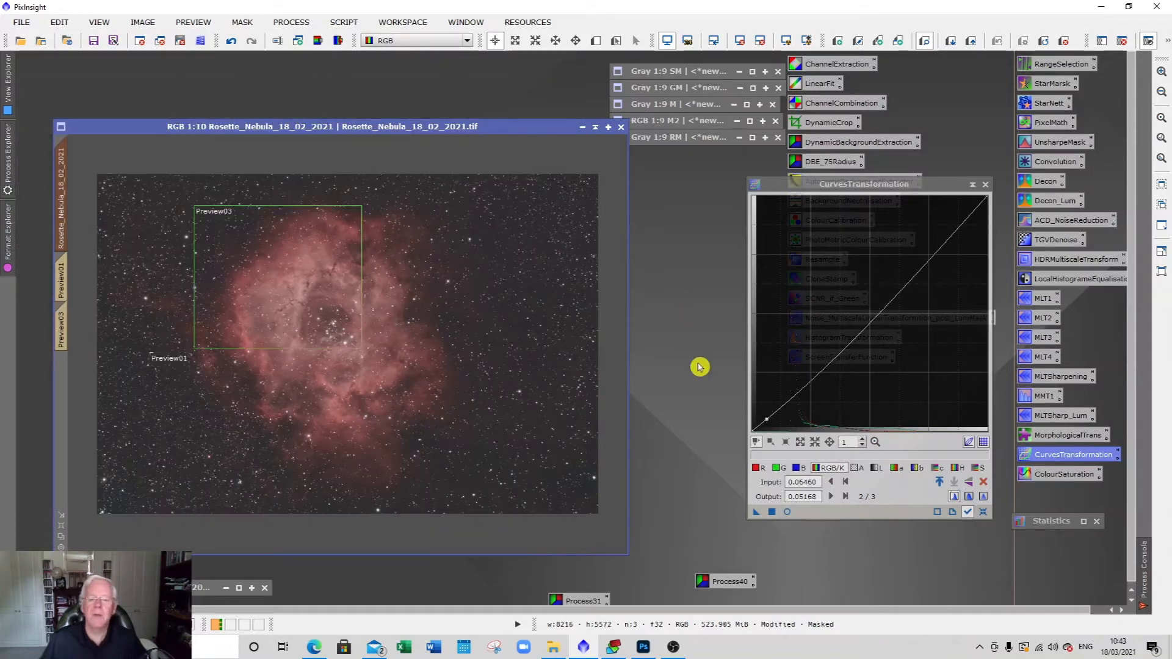
{"action": "left_click", "coordinate": [986, 184]}
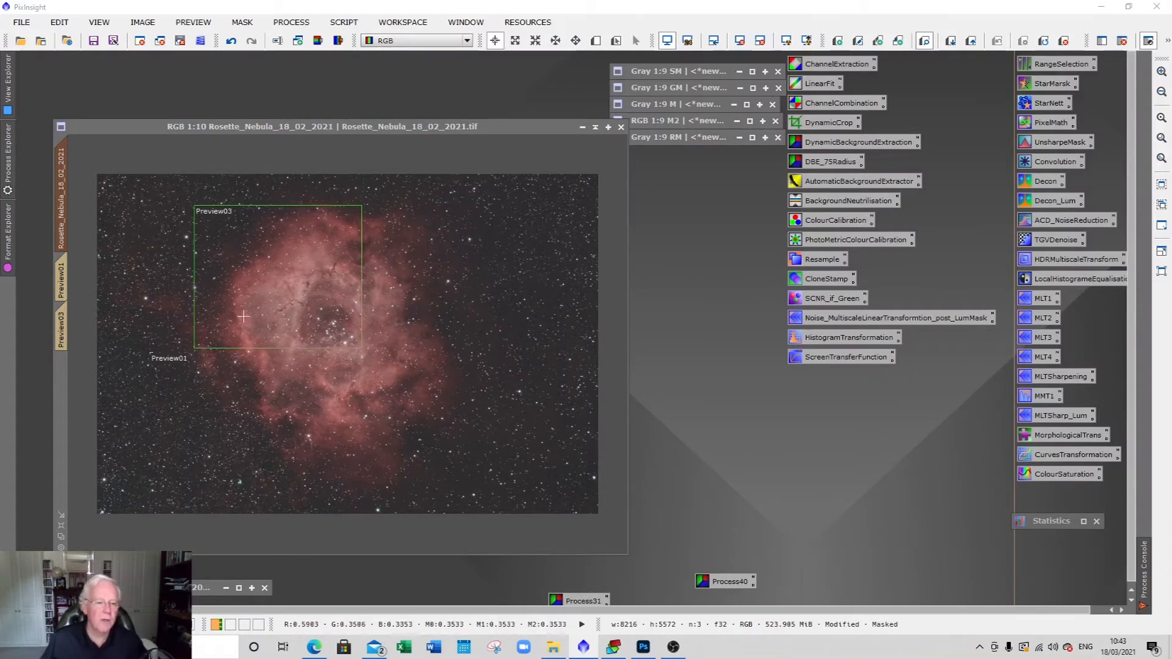
- Remove the current mask from the Rosette Nebula image
{"action": "left_click", "coordinate": [210, 129]}
{"action": "left_click", "coordinate": [242, 22]}
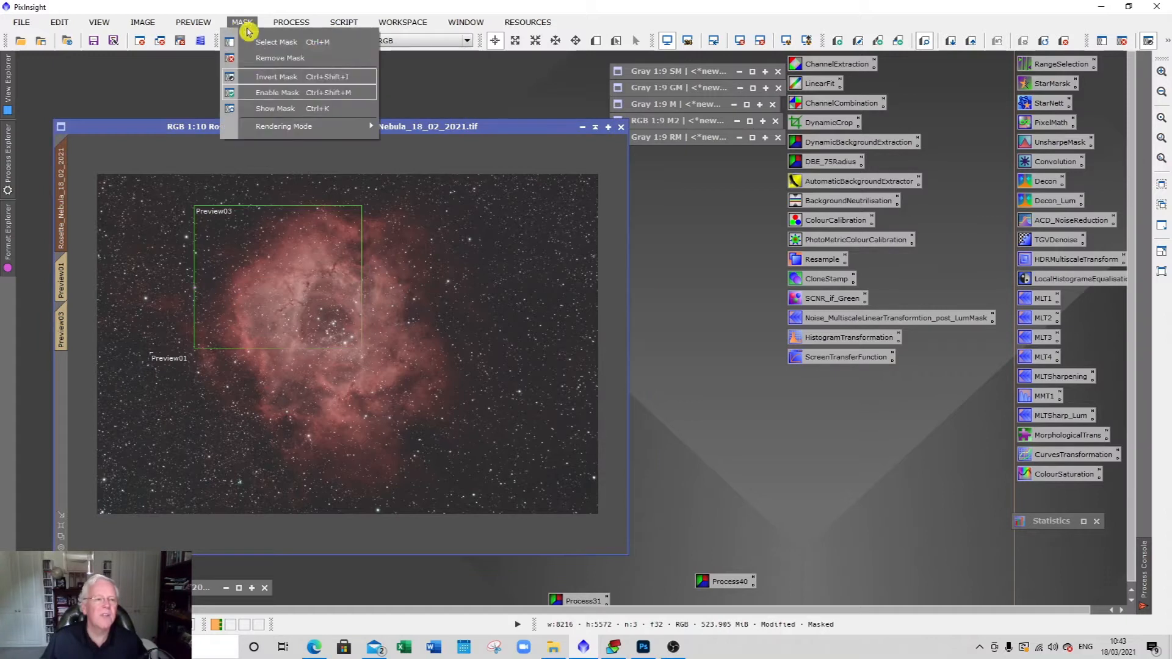
{"action": "left_click", "coordinate": [267, 59]}
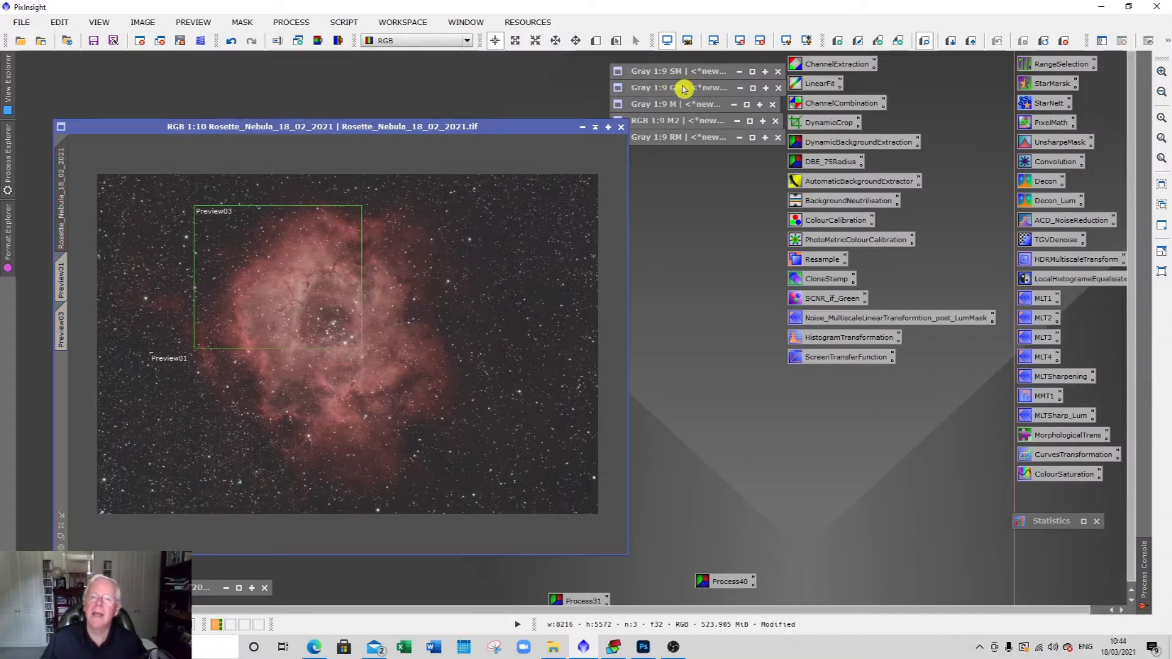
- Mask the Rosette Nebula image with GM, collapse the GM window again, and check the mask overlay before hiding it
{"action": "left_click", "coordinate": [753, 88]}
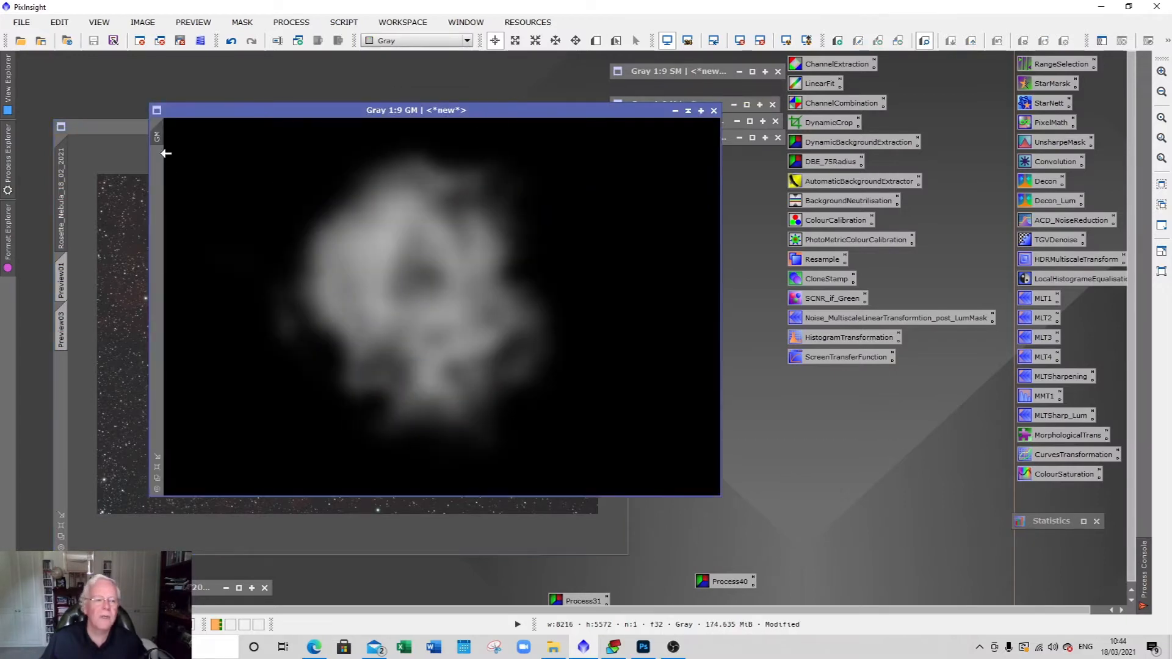
{"action": "left_click_drag", "start_coordinate": [58, 390], "coordinate": [60, 391]}
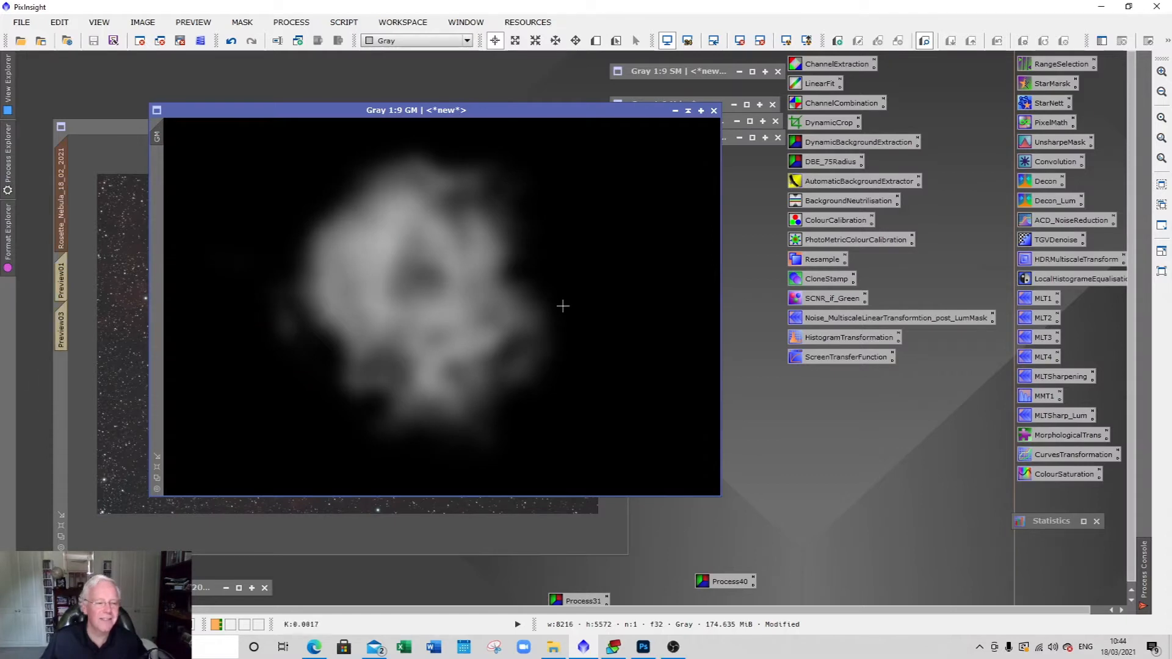
{"action": "left_click", "coordinate": [688, 112]}
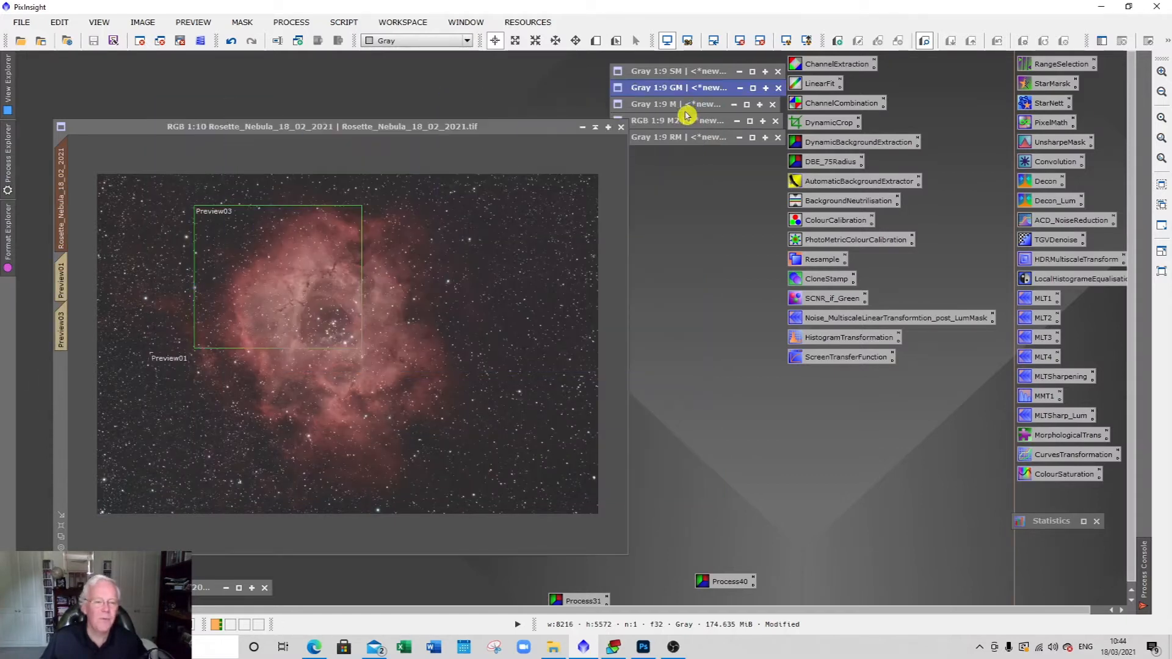
{"action": "left_click", "coordinate": [253, 23]}
{"action": "left_click", "coordinate": [287, 113]}
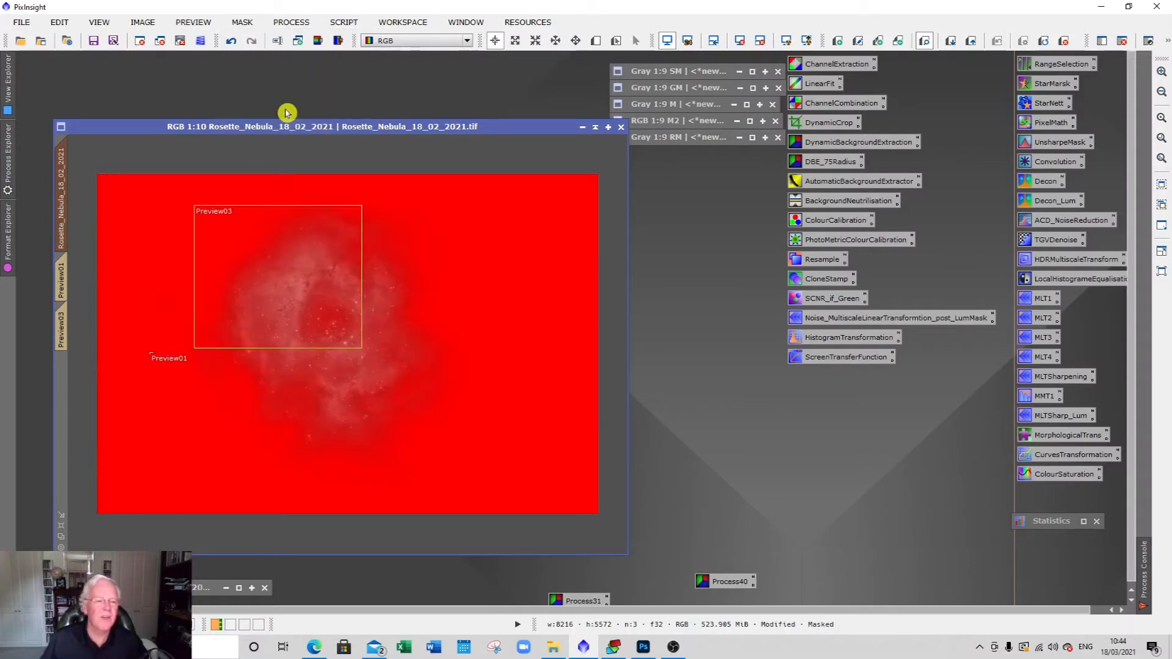
{"action": "left_click", "coordinate": [242, 23]}
{"action": "left_click", "coordinate": [270, 109]}
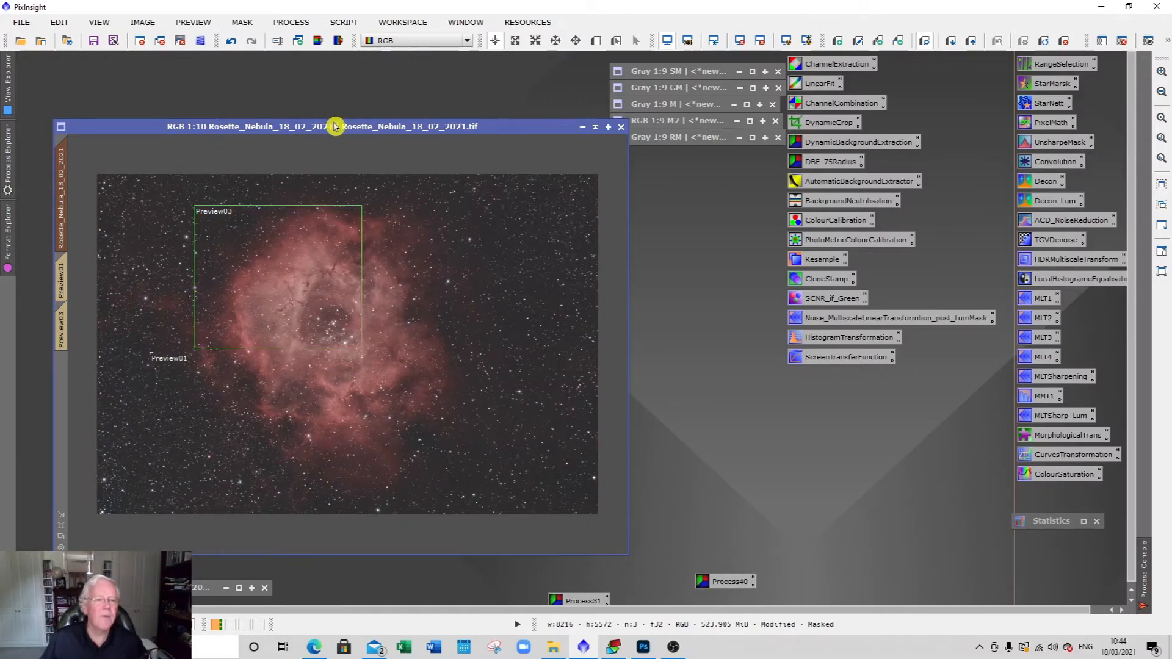
- Replace Preview01 and Preview03 with one new preview of about 2840 × 3180 pixels around the nebula's core, and open it
{"action": "left_click", "coordinate": [65, 279]}
{"action": "right_click", "coordinate": [65, 279]}
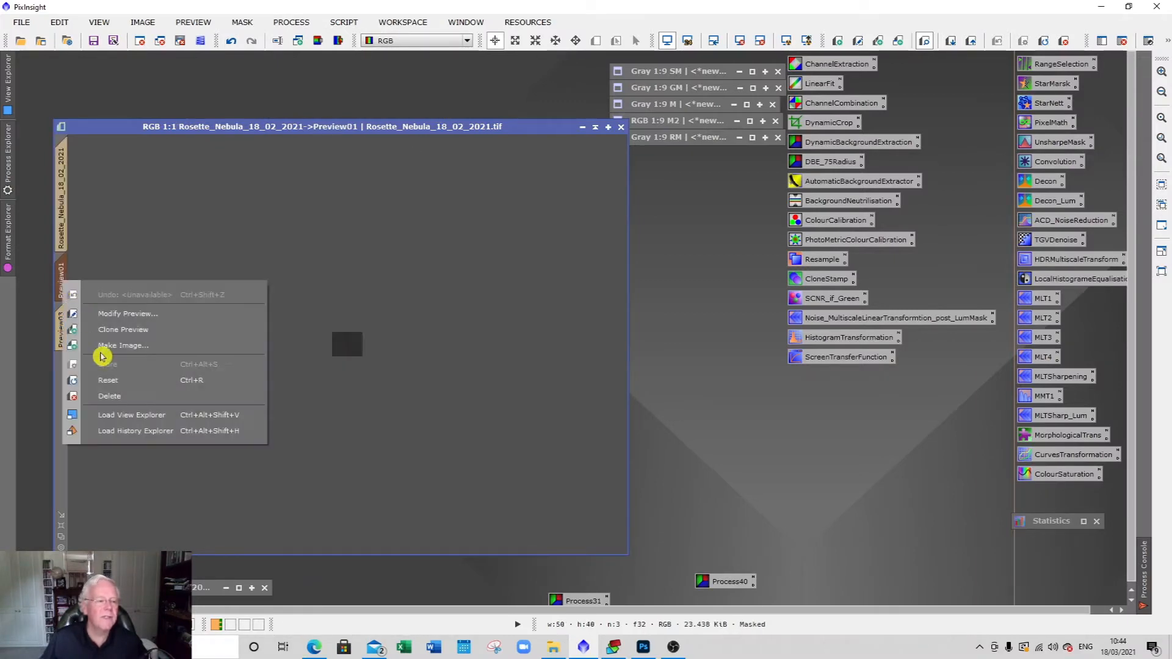
{"action": "left_click", "coordinate": [120, 397]}
{"action": "left_click", "coordinate": [62, 286]}
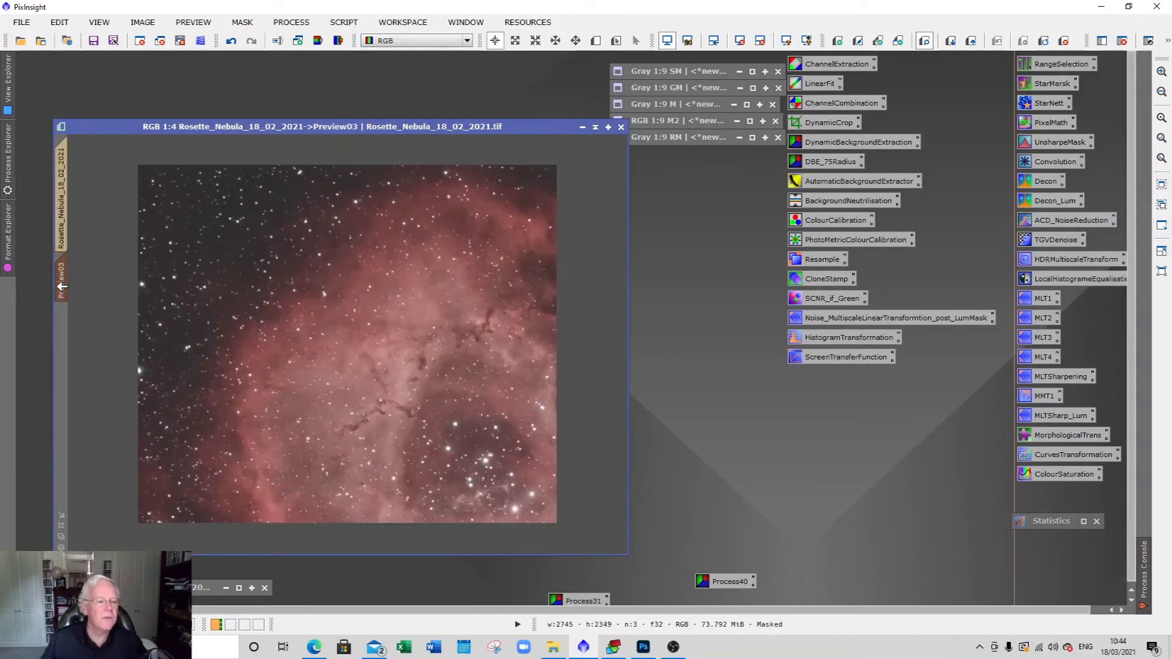
{"action": "right_click", "coordinate": [60, 287]}
{"action": "left_click", "coordinate": [102, 397]}
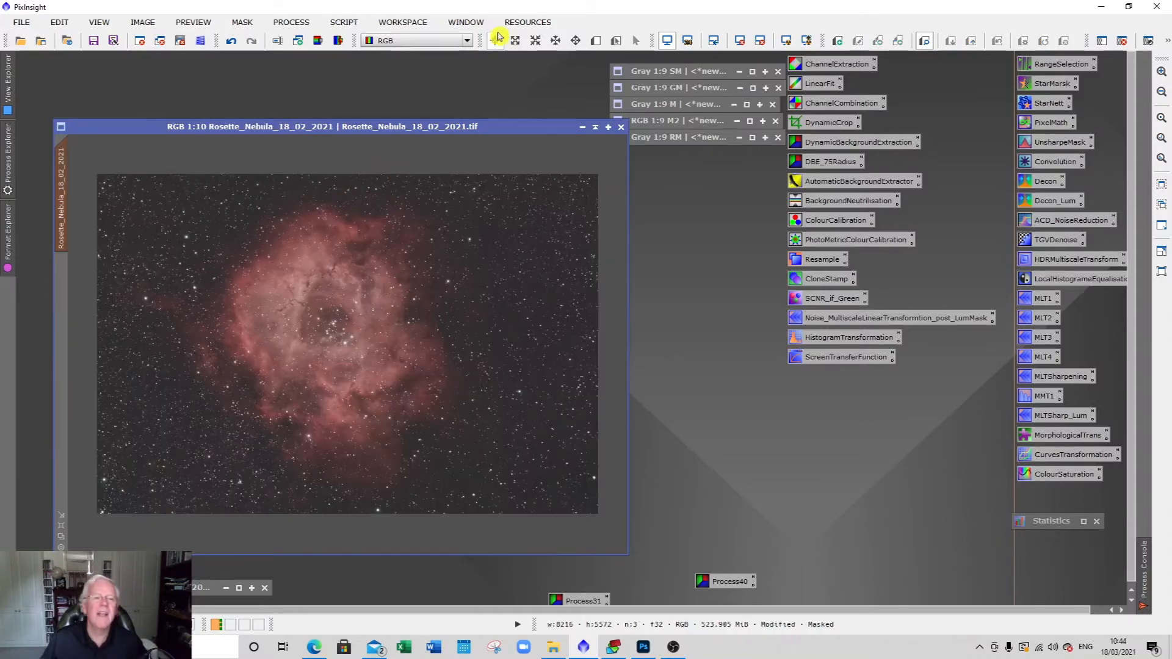
{"action": "left_click_drag", "start_coordinate": [251, 223], "coordinate": [424, 416]}
{"action": "left_click", "coordinate": [61, 279]}
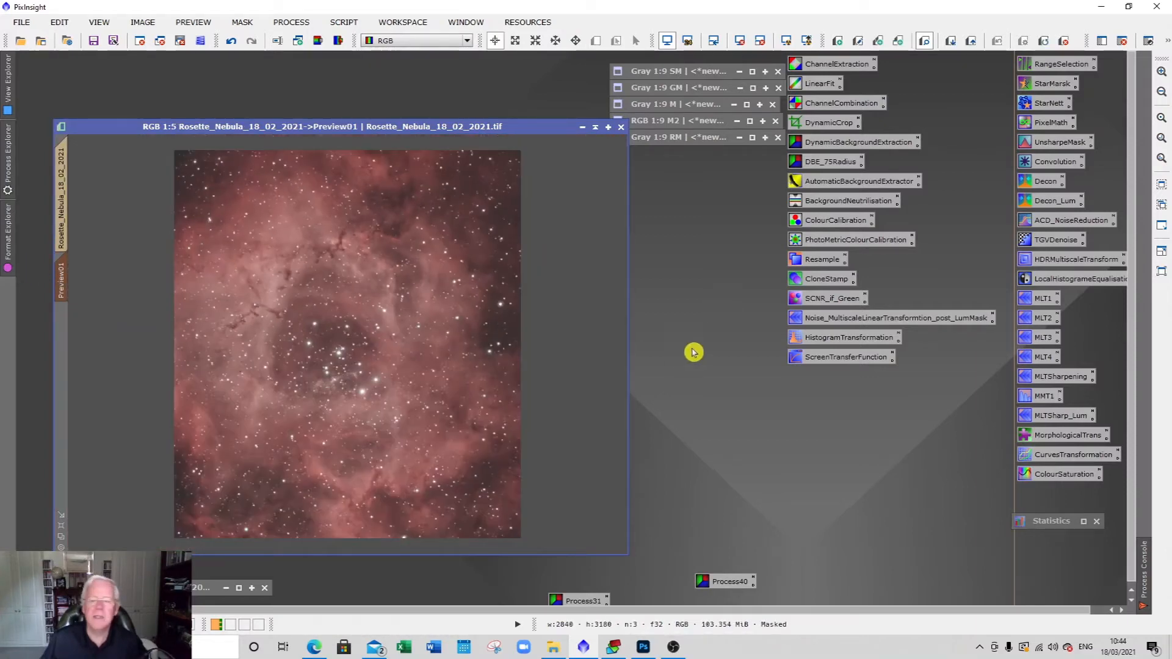
- Apply HDRMultiscaleTransform to the new preview with To lightness and Lightness mask enabled
{"action": "double_click", "coordinate": [1103, 261]}
{"action": "left_click_drag", "start_coordinate": [834, 294], "coordinate": [688, 366]}
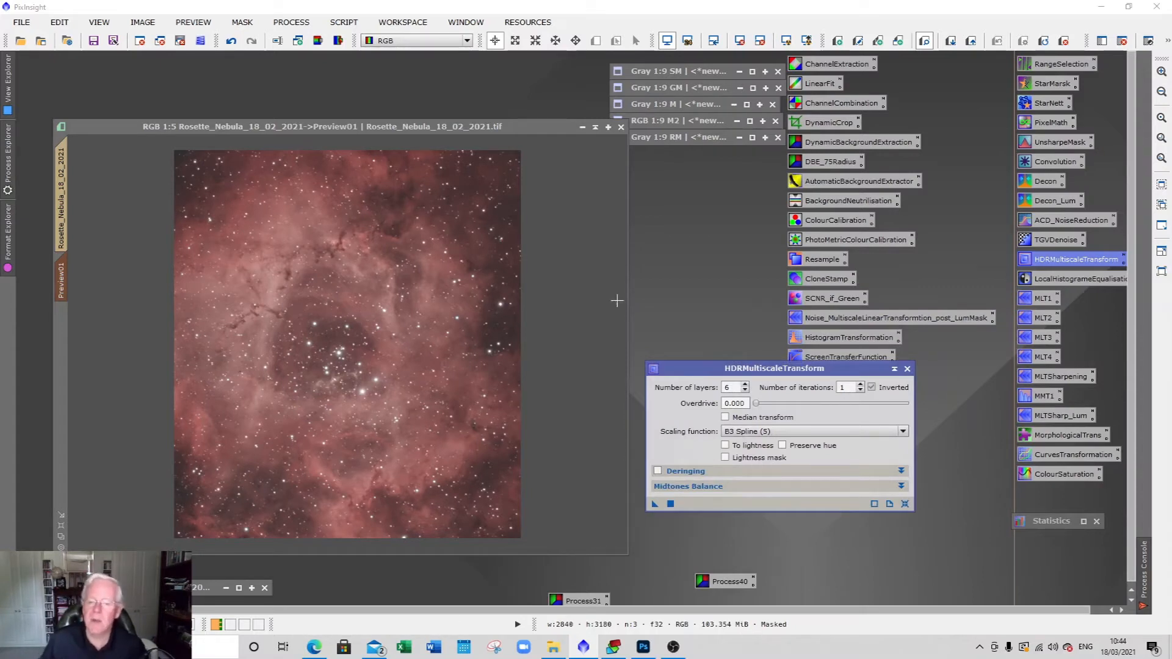
{"action": "left_click", "coordinate": [730, 446]}
{"action": "left_click", "coordinate": [727, 457]}
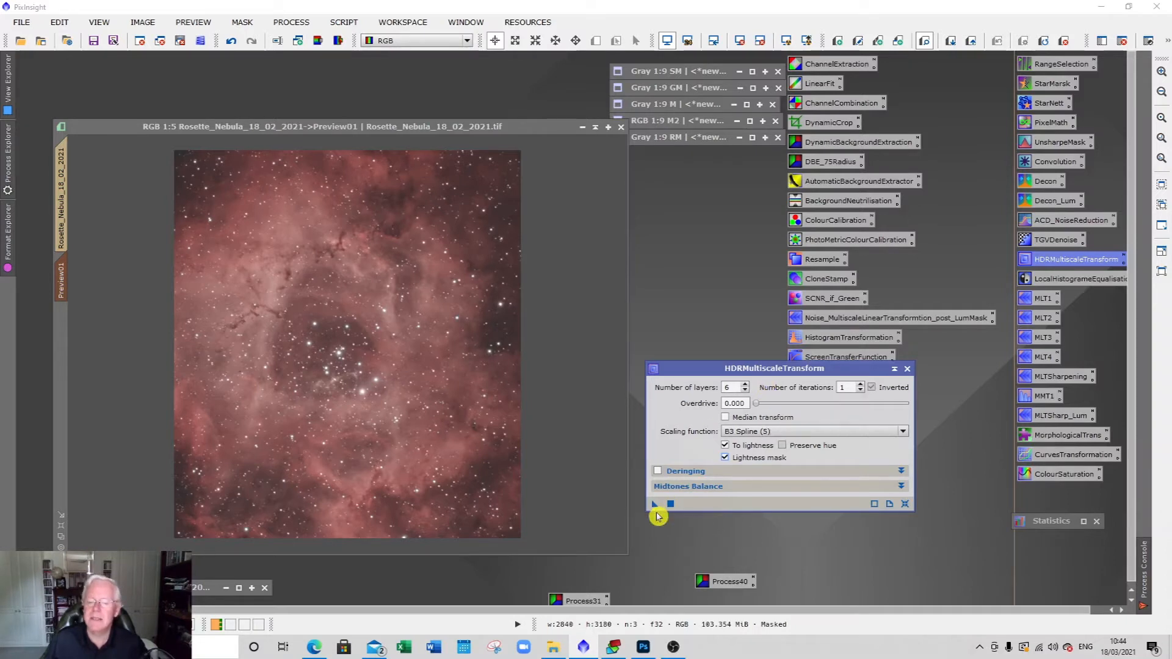
{"action": "left_click_drag", "start_coordinate": [655, 504], "coordinate": [355, 424]}
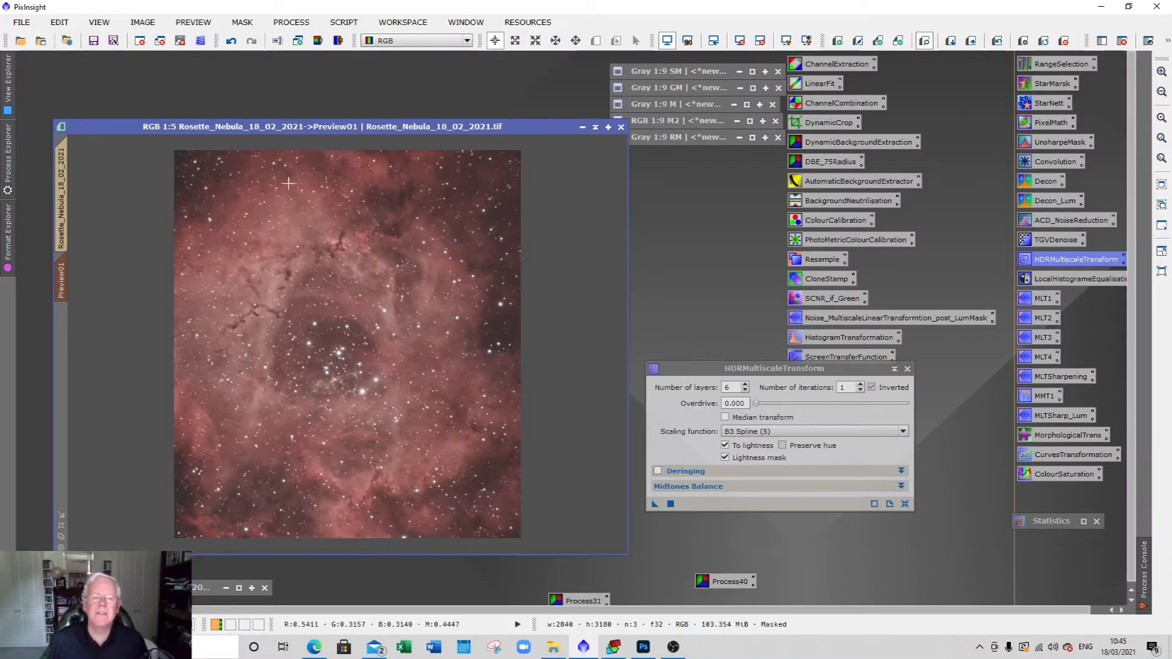
- Apply HDRMultiscaleTransform to the full Rosette Nebula image, and close the process after checking the nebula close up
{"action": "left_click", "coordinate": [62, 174]}
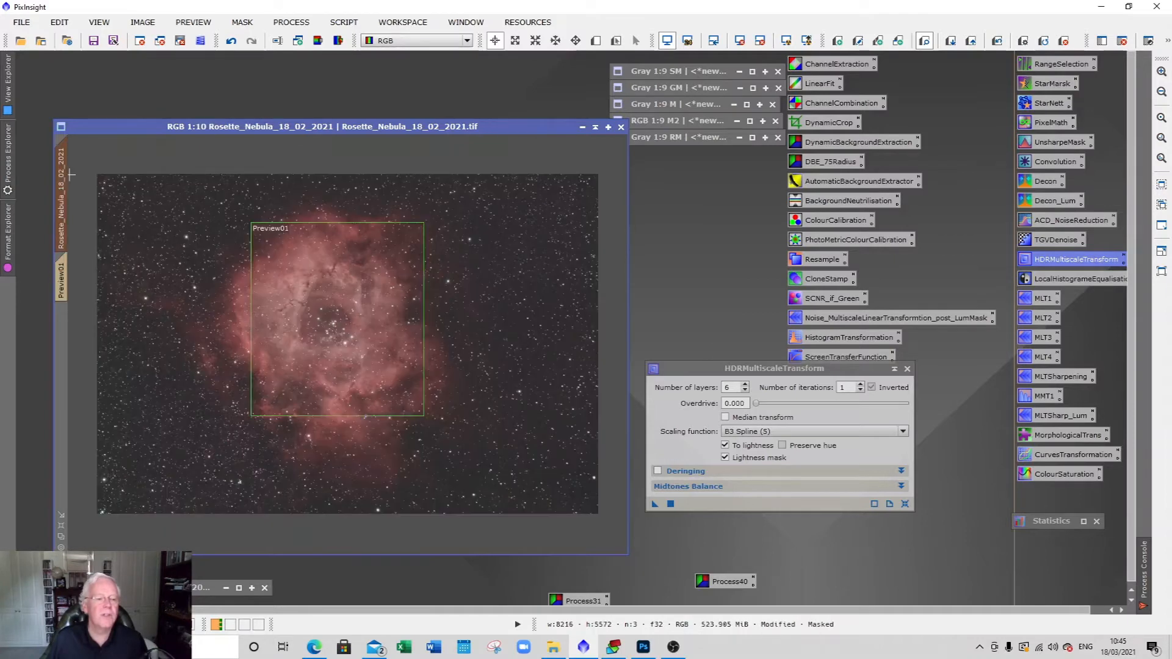
{"action": "left_click", "coordinate": [671, 505]}
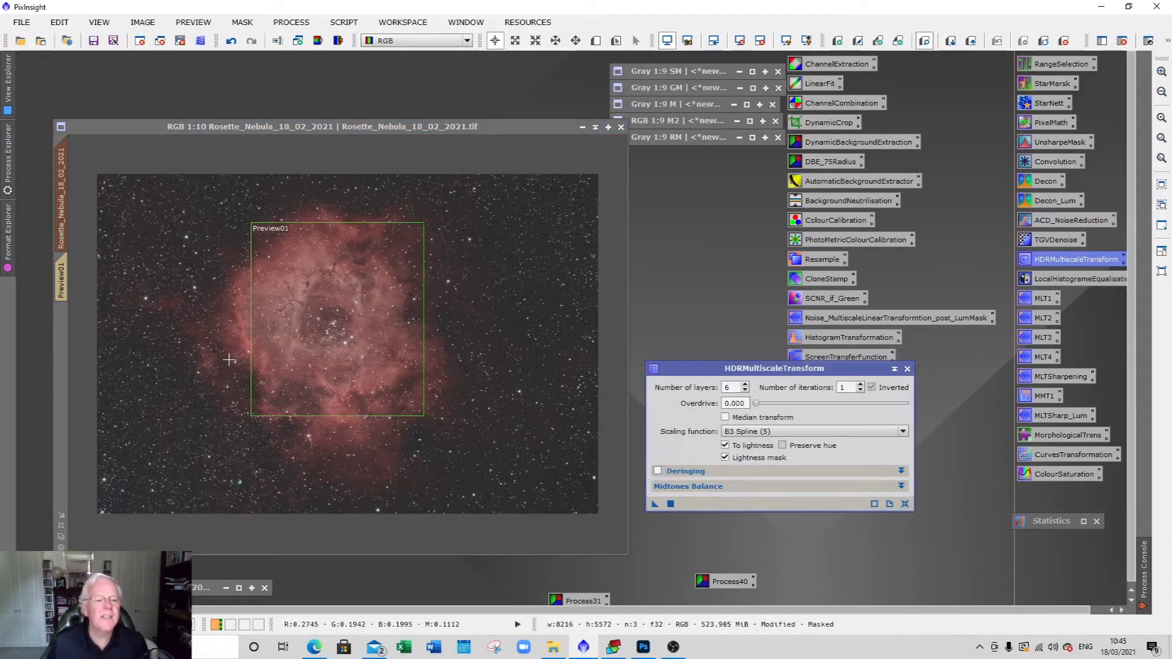
{"action": "scroll", "coordinate": [229, 361], "scroll_direction": "up", "scroll_amount": 4}
{"action": "scroll", "coordinate": [229, 360], "scroll_direction": "up", "scroll_amount": 1}
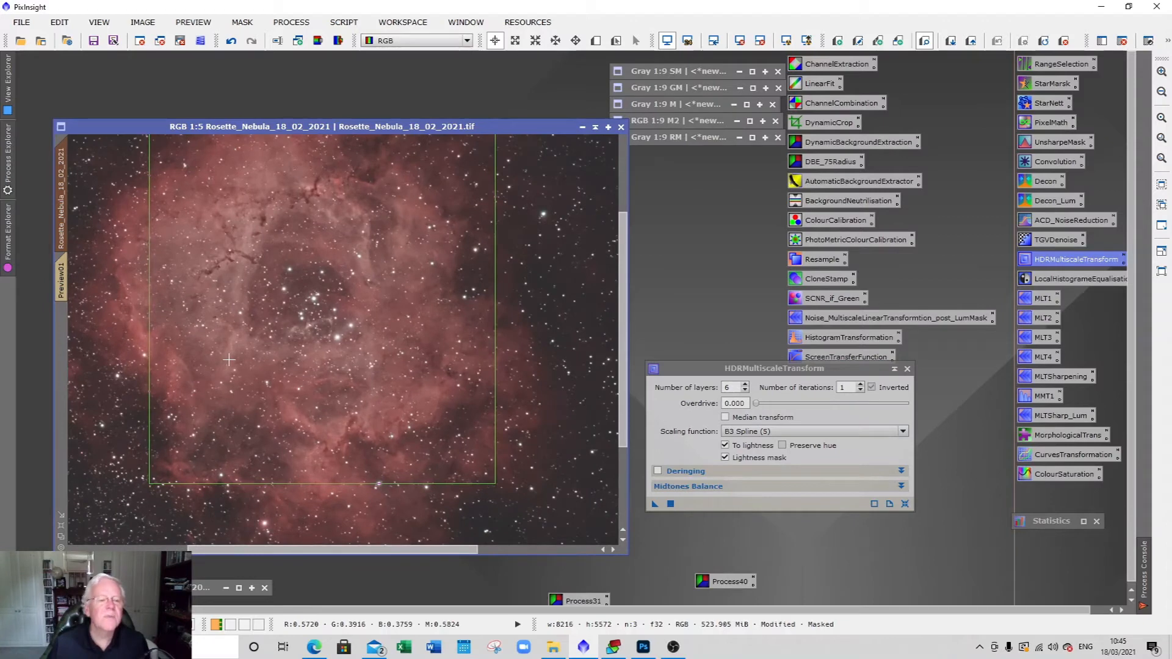
{"action": "scroll", "coordinate": [278, 352], "scroll_direction": "down", "scroll_amount": 3}
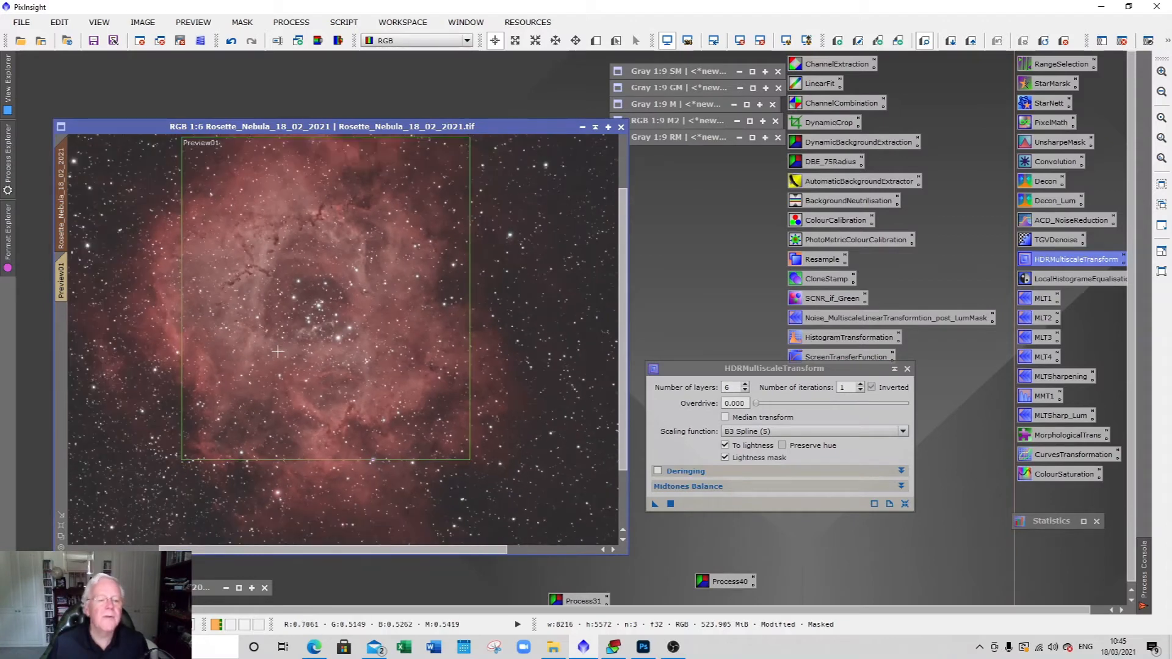
{"action": "scroll", "coordinate": [278, 352], "scroll_direction": "down", "scroll_amount": 2}
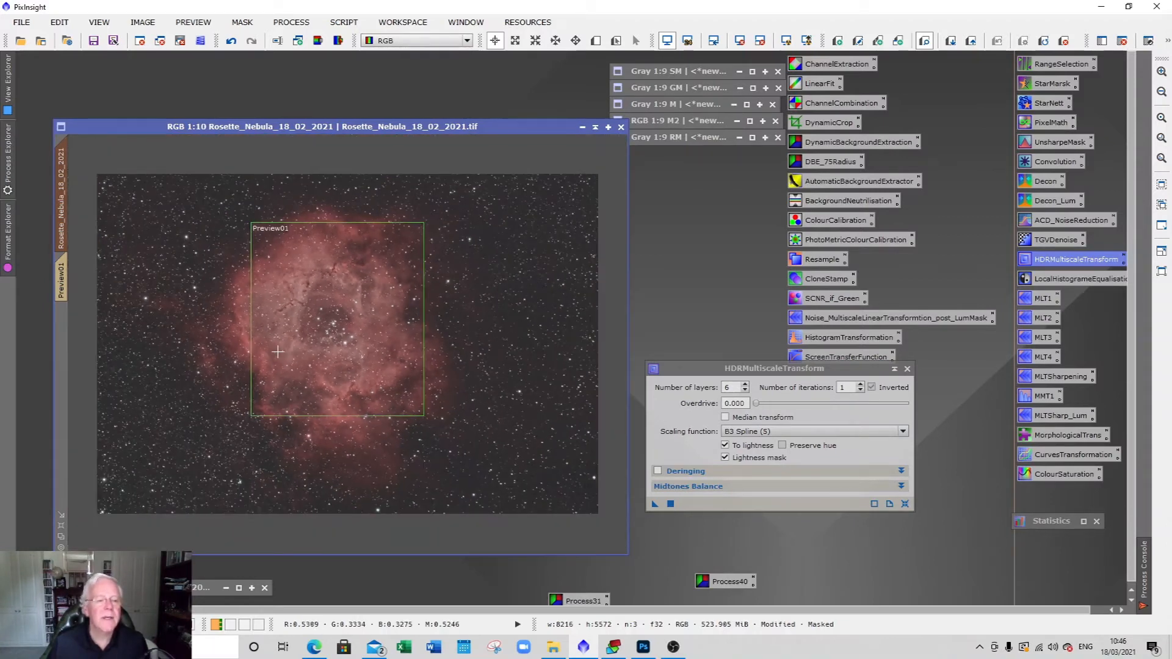
{"action": "left_click", "coordinate": [910, 371]}
- Preview LocalHistogramEqualization in real time on the nebula-core preview with kernel radius 124, contrast limit 1.5 and amount 0.500
{"action": "double_click", "coordinate": [1044, 284]}
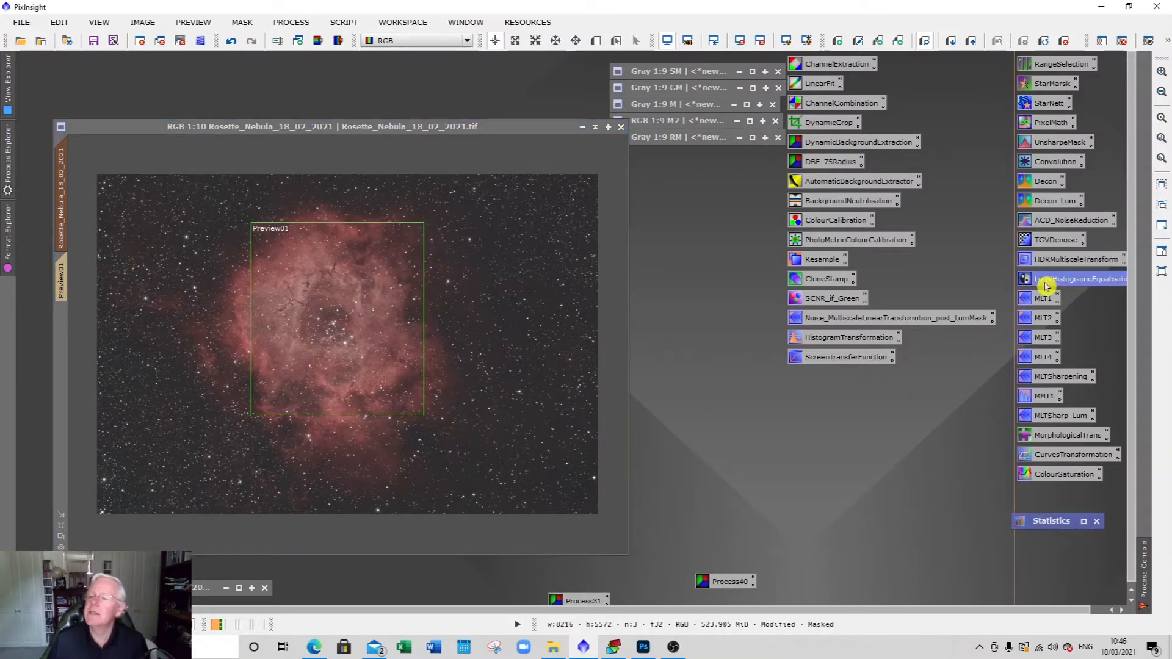
{"action": "left_click_drag", "start_coordinate": [838, 364], "coordinate": [746, 372]}
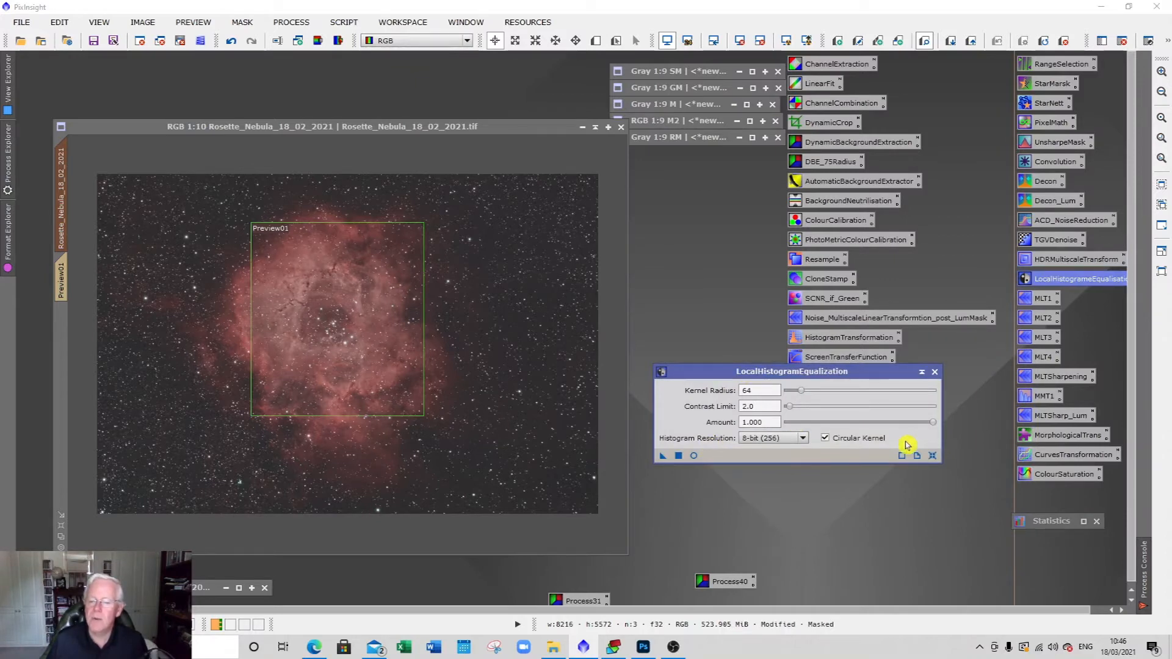
{"action": "left_click", "coordinate": [61, 274]}
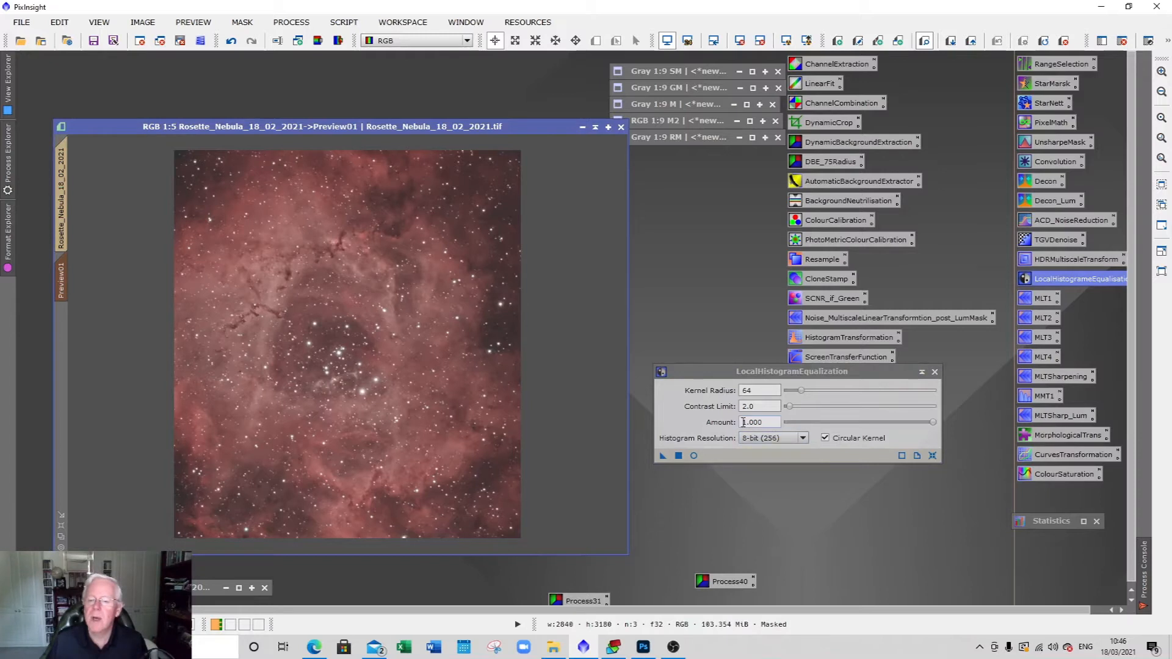
{"action": "left_click", "coordinate": [789, 409]}
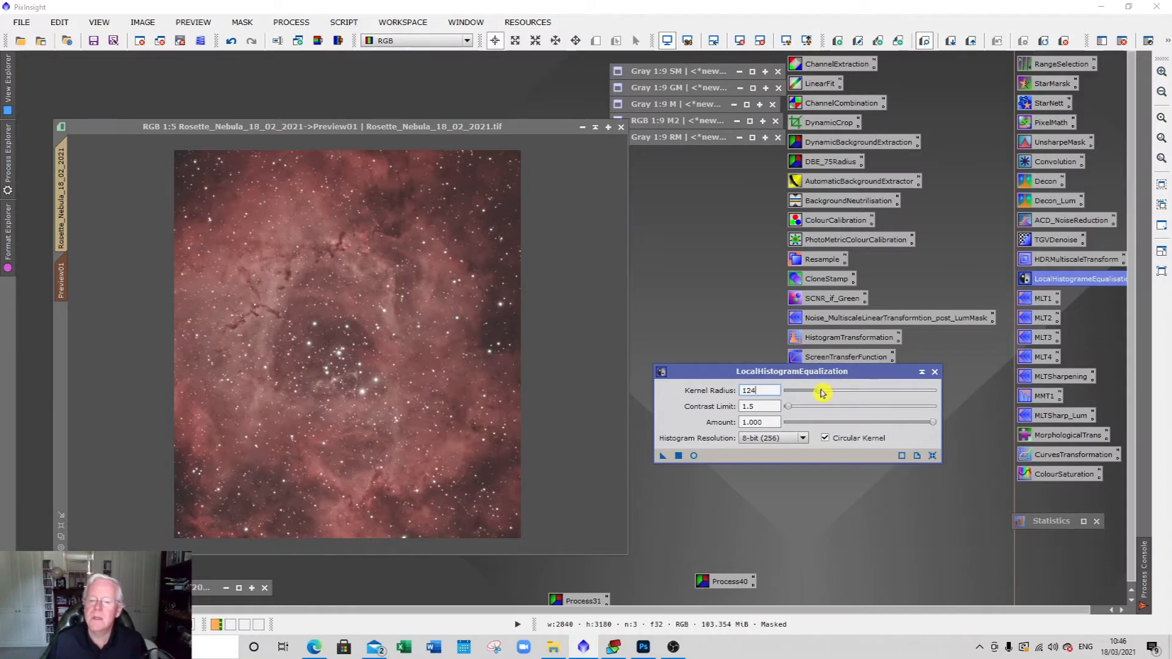
{"action": "left_click_drag", "start_coordinate": [934, 426], "coordinate": [873, 430]}
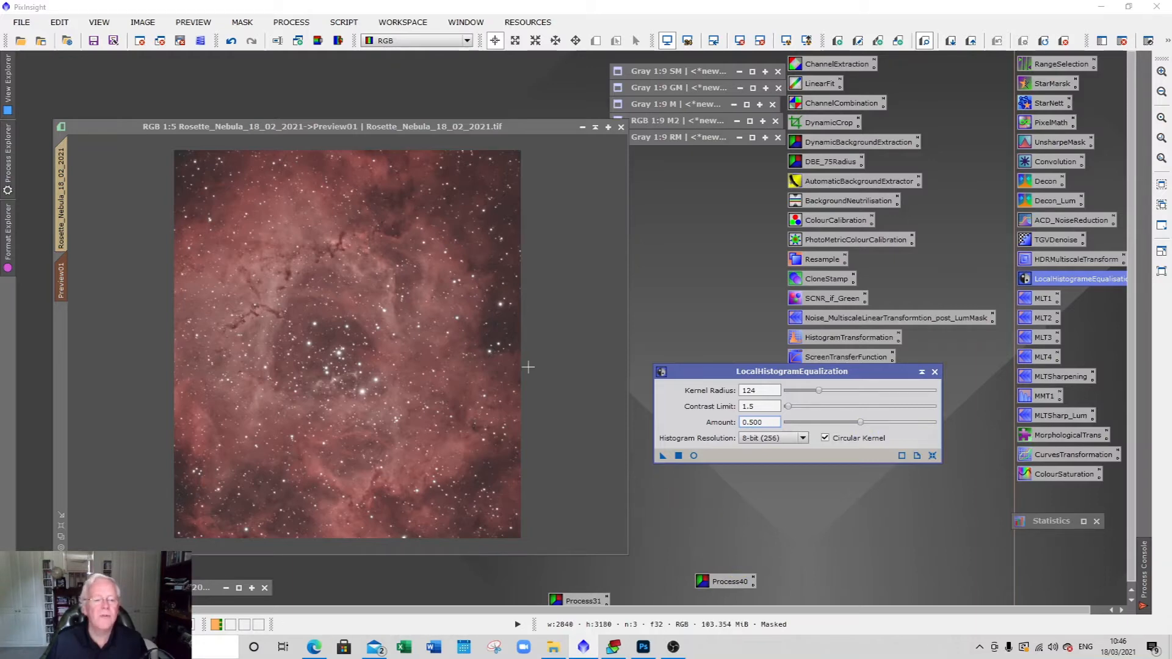
{"action": "left_click", "coordinate": [694, 457]}
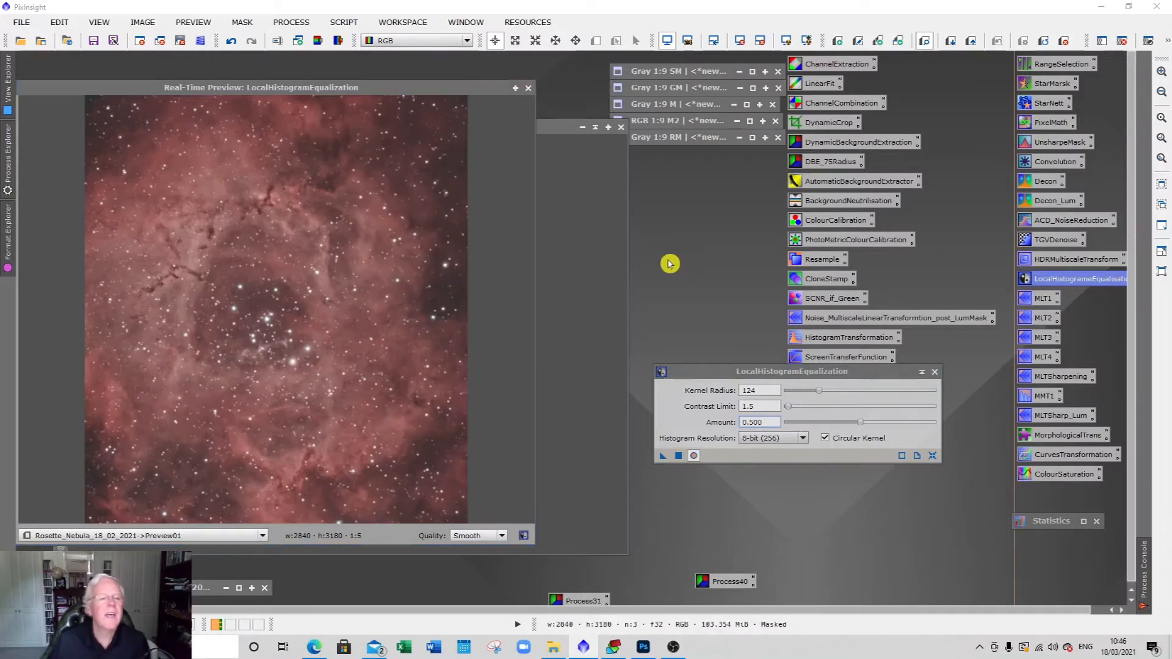
- Set the LocalHistogramEqualization contrast limit to 2.0 after trying 2.5, comparing the real-time preview with the unprocessed image
{"action": "left_click_drag", "start_coordinate": [269, 87], "coordinate": [364, 101]}
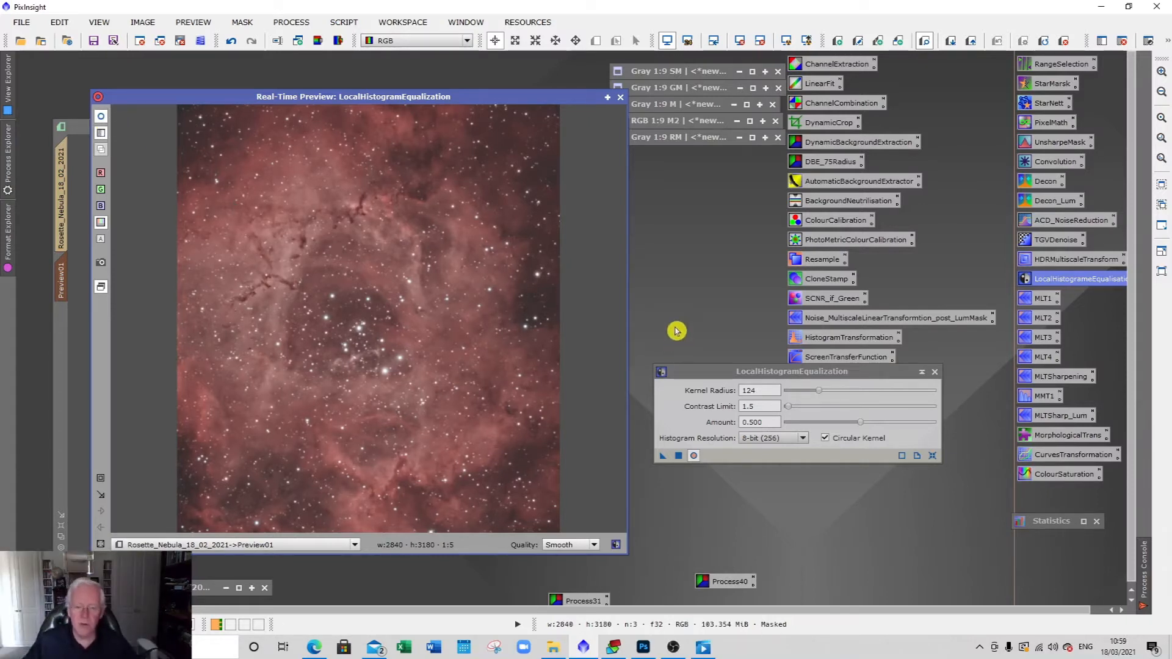
{"action": "left_click", "coordinate": [791, 410]}
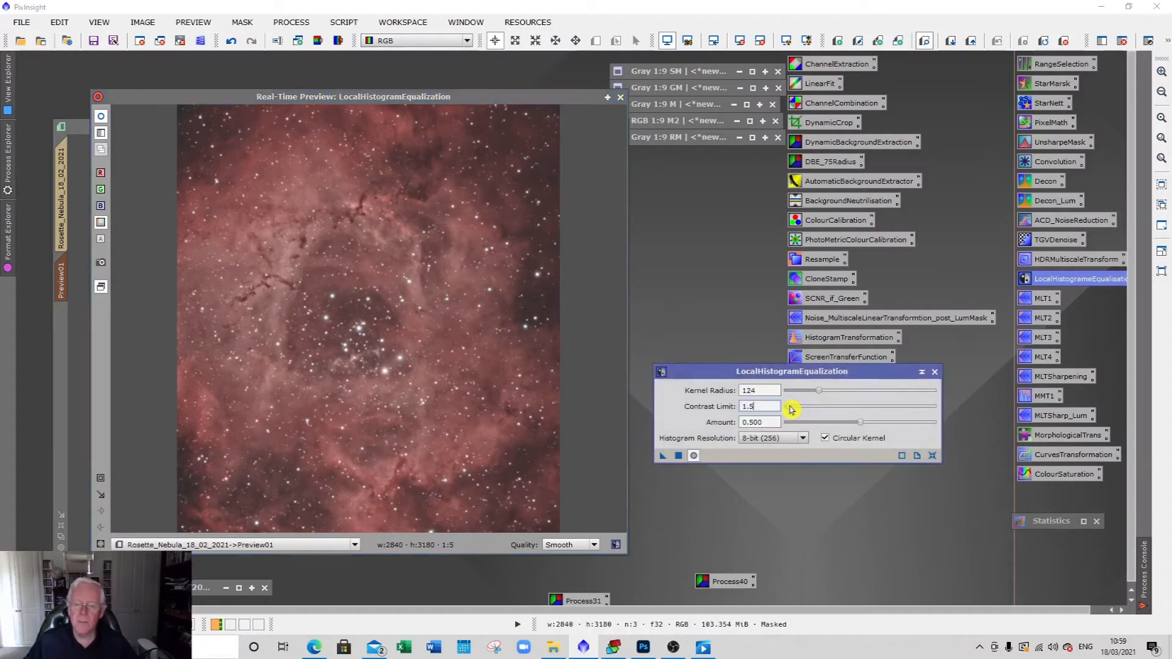
{"action": "left_click_drag", "start_coordinate": [792, 409], "coordinate": [793, 410]}
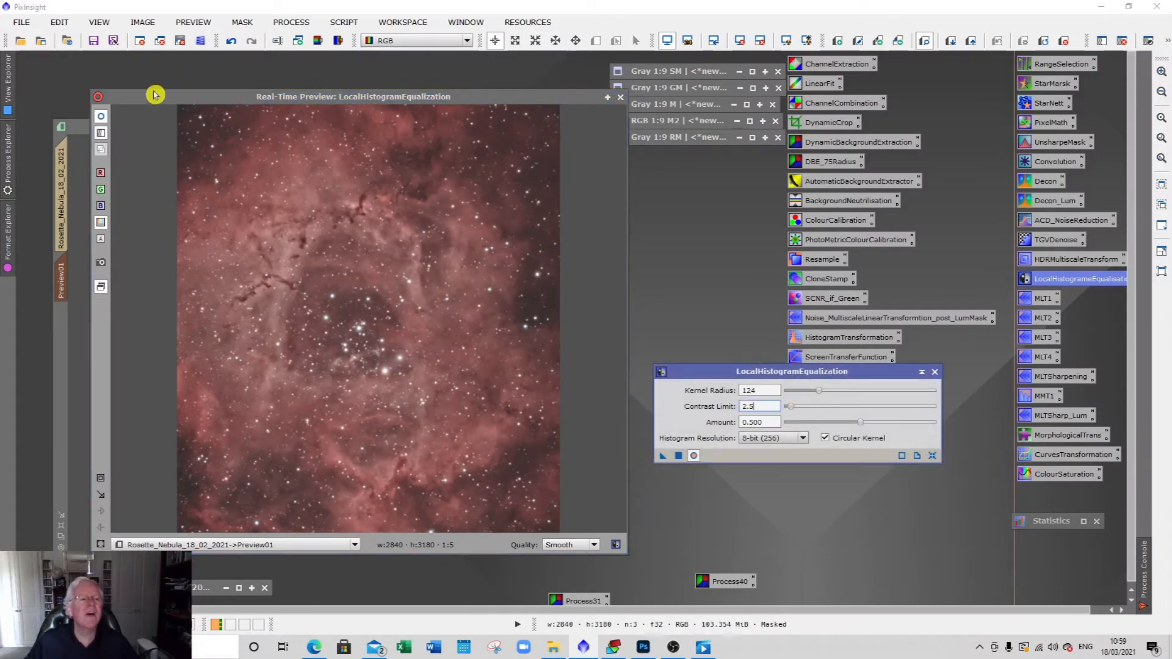
{"action": "left_click", "coordinate": [104, 117]}
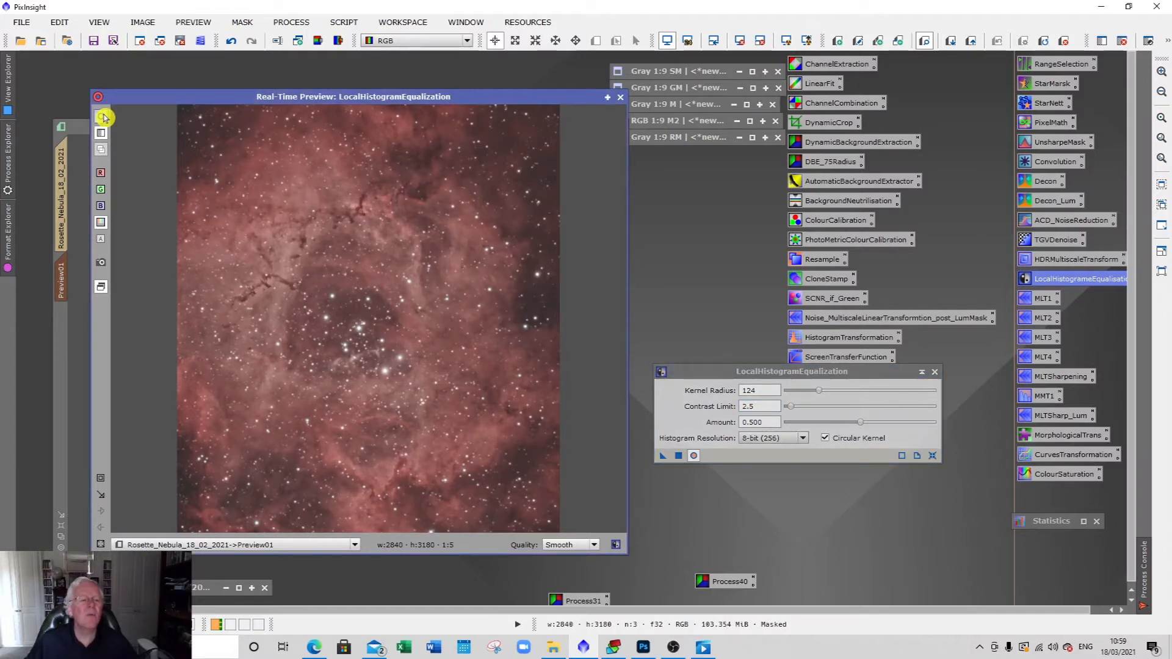
{"action": "left_click", "coordinate": [791, 409]}
{"action": "left_click_drag", "start_coordinate": [791, 407], "coordinate": [789, 406]}
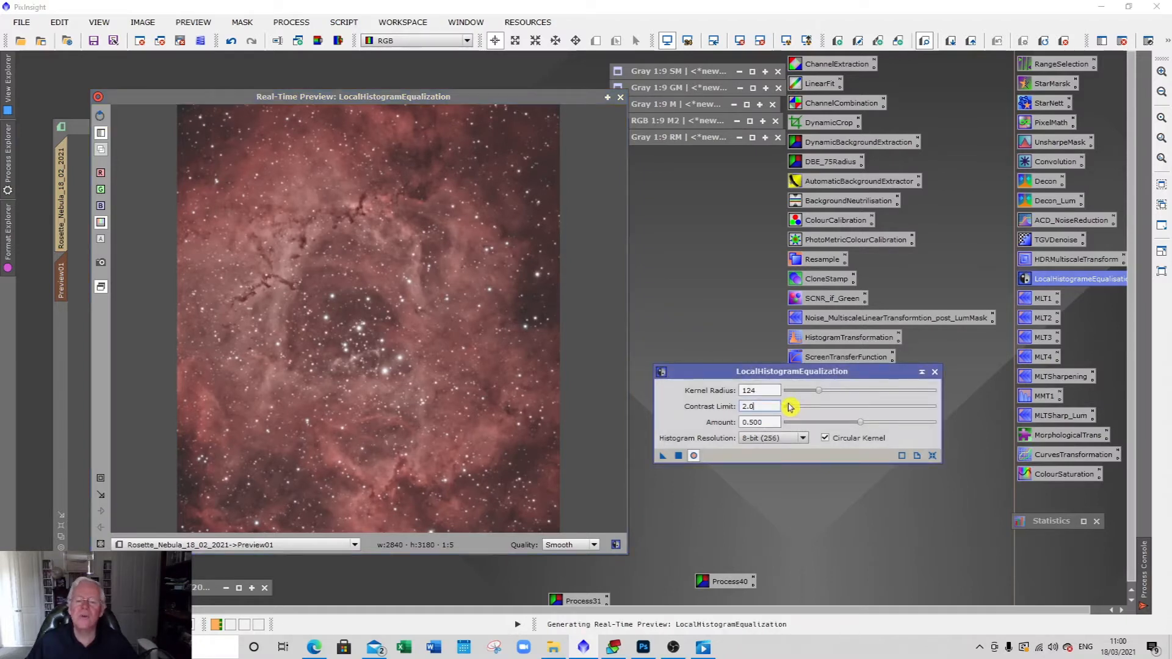
{"action": "left_click", "coordinate": [104, 118]}
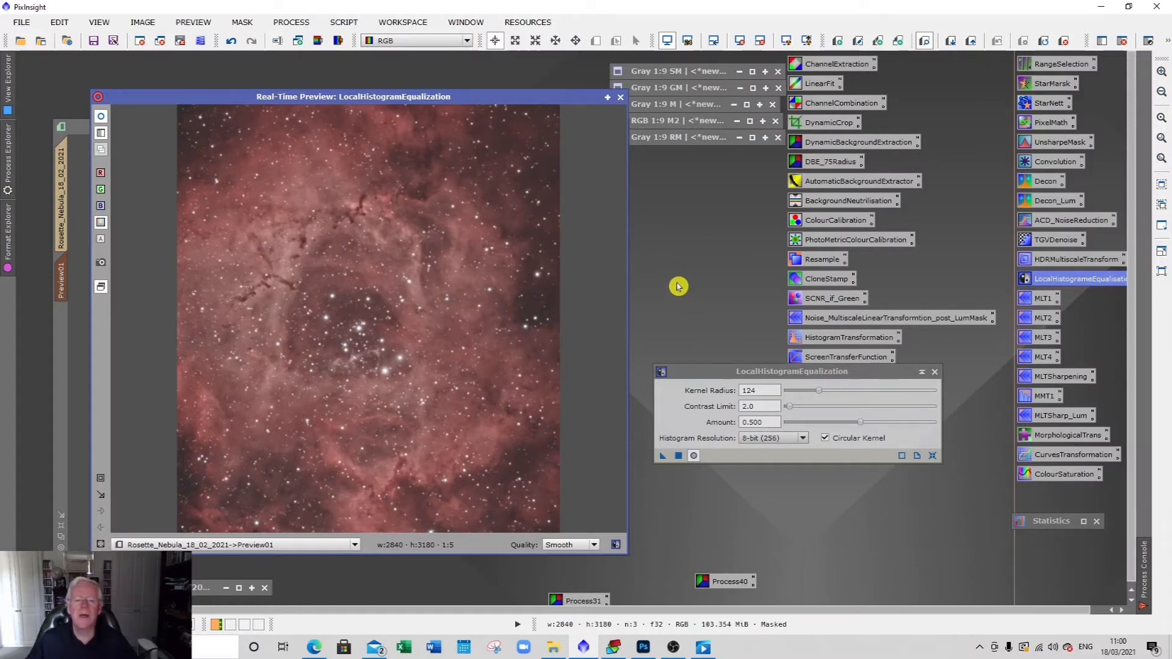
- Set the equalization amount to 0.450 after trying 0.250, compare before and after, and close the real-time preview
{"action": "left_click_drag", "start_coordinate": [862, 423], "coordinate": [828, 423]}
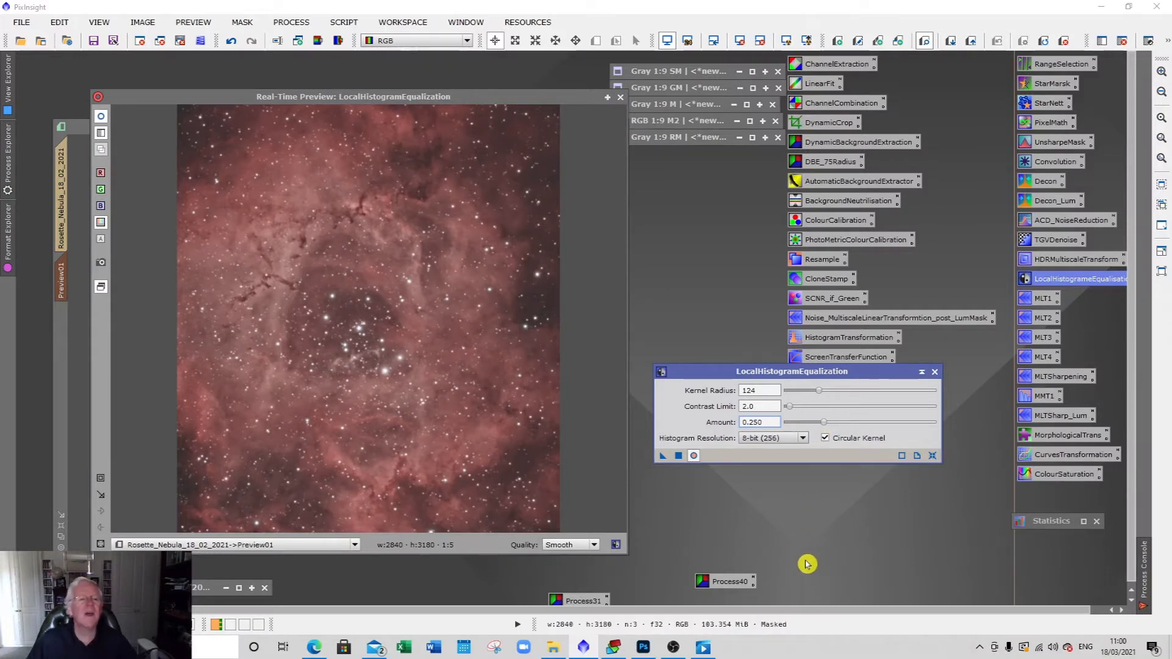
{"action": "left_click", "coordinate": [102, 117]}
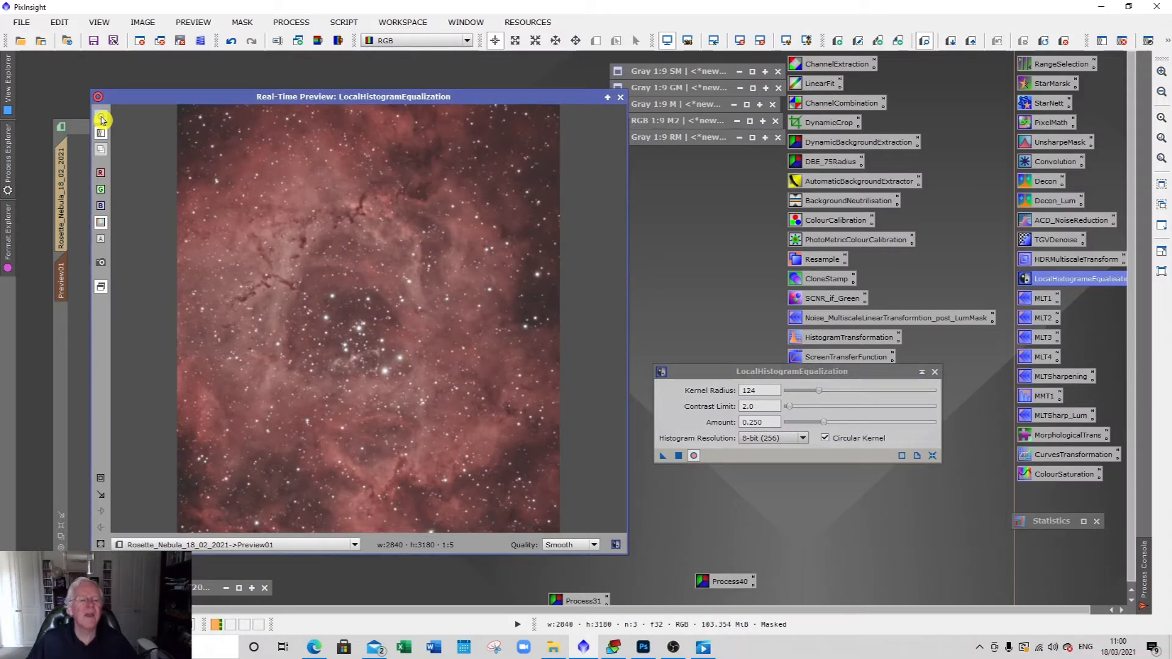
{"action": "left_click_drag", "start_coordinate": [824, 422], "coordinate": [853, 423]}
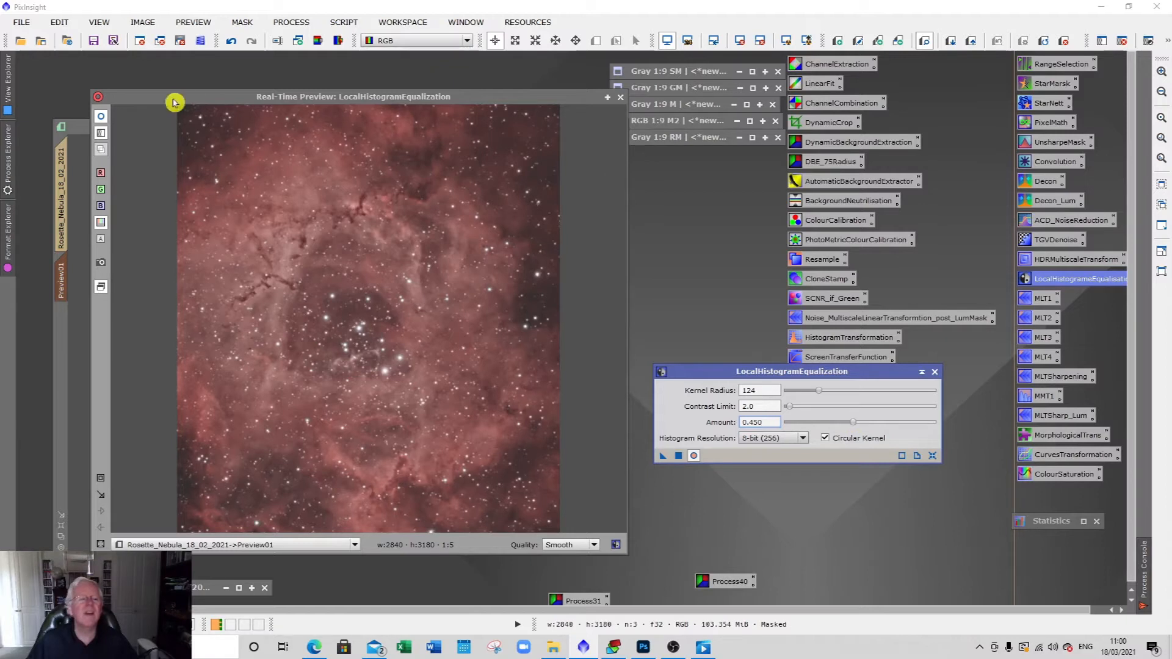
{"action": "left_click", "coordinate": [105, 114]}
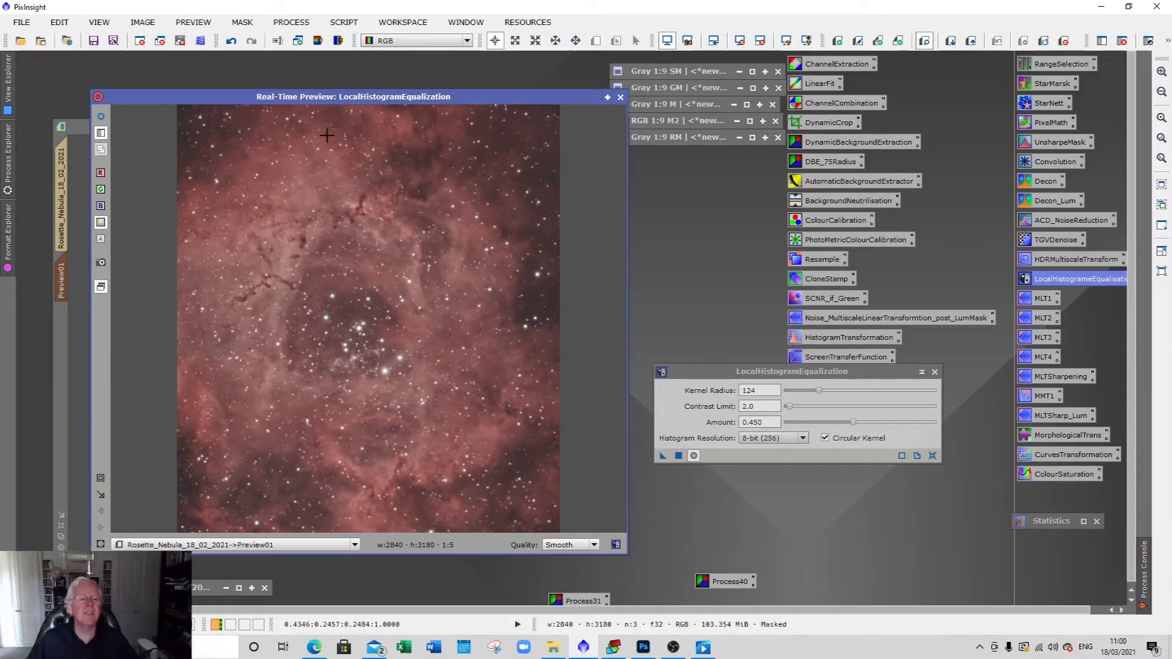
{"action": "left_click", "coordinate": [620, 97]}
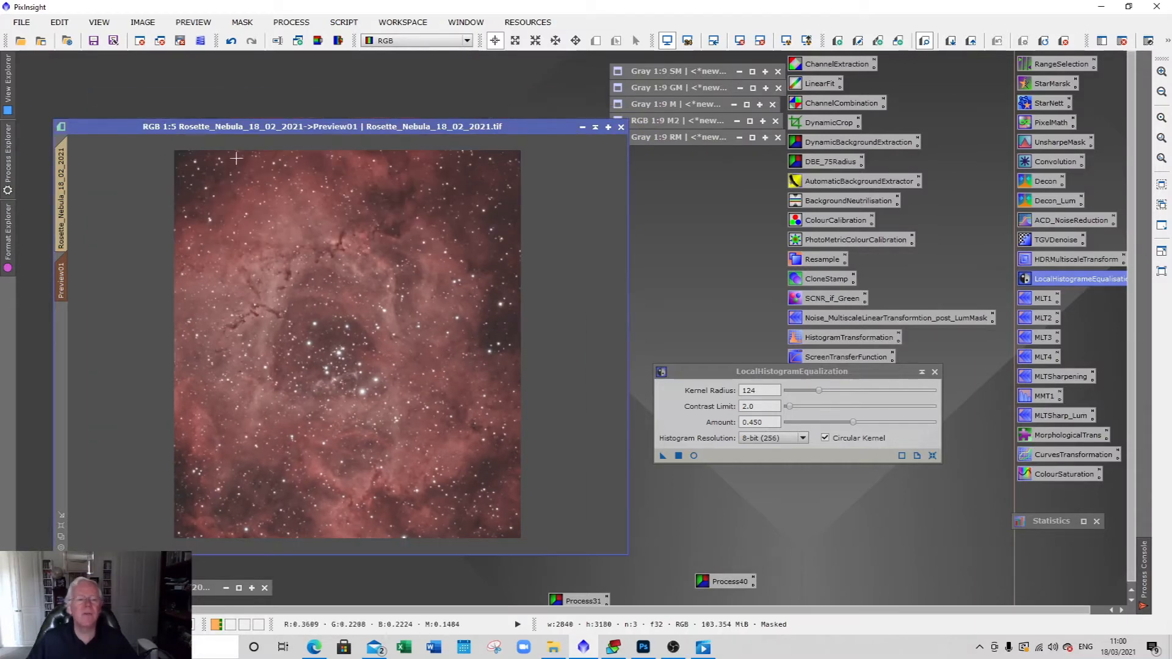
- Apply LocalHistogramEqualization to the full Rosette Nebula image and inspect the nebula close up
{"action": "left_click", "coordinate": [62, 184]}
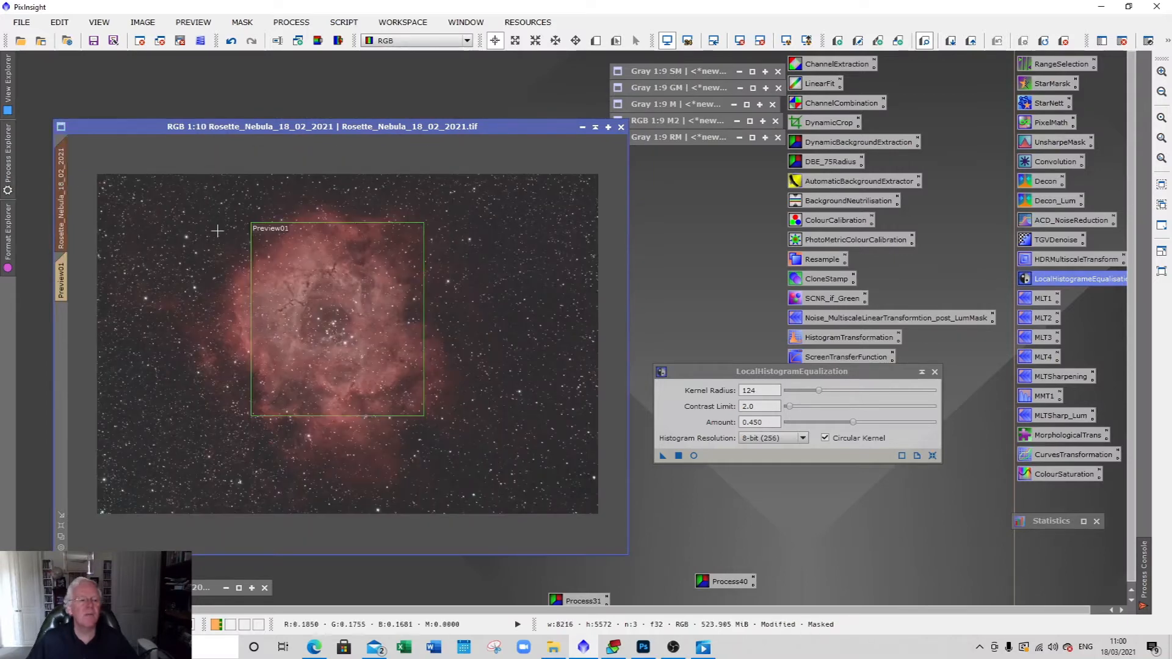
{"action": "left_click", "coordinate": [677, 457]}
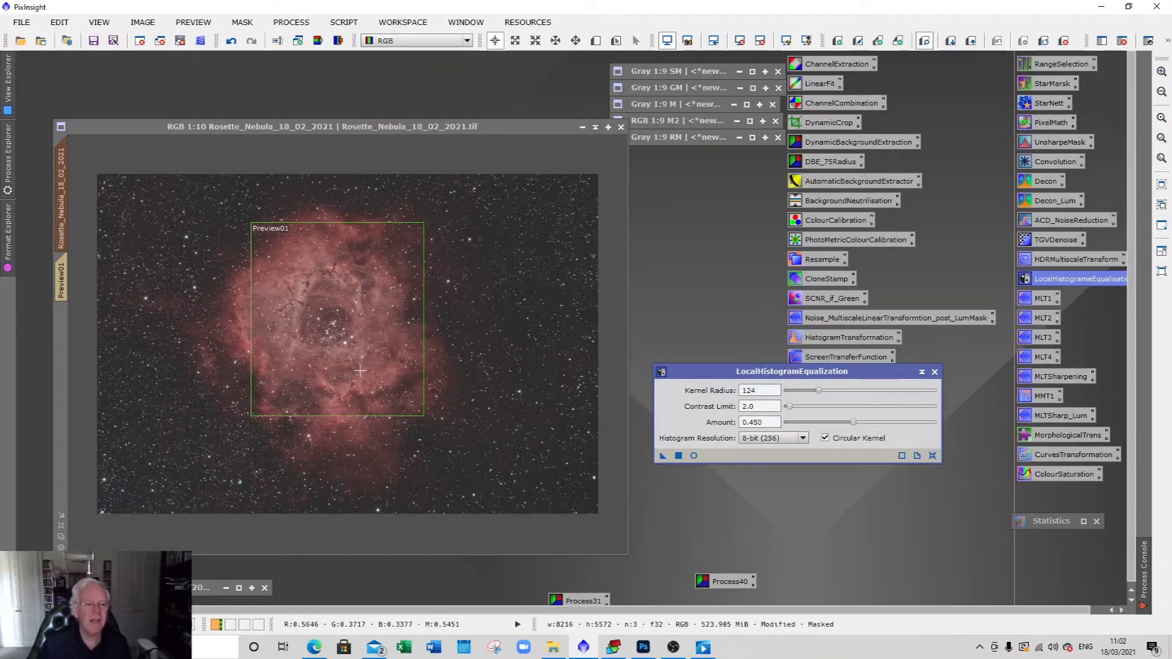
{"action": "scroll", "coordinate": [360, 370], "scroll_direction": "up", "scroll_amount": 6}
{"action": "scroll", "coordinate": [360, 371], "scroll_direction": "up", "scroll_amount": 1}
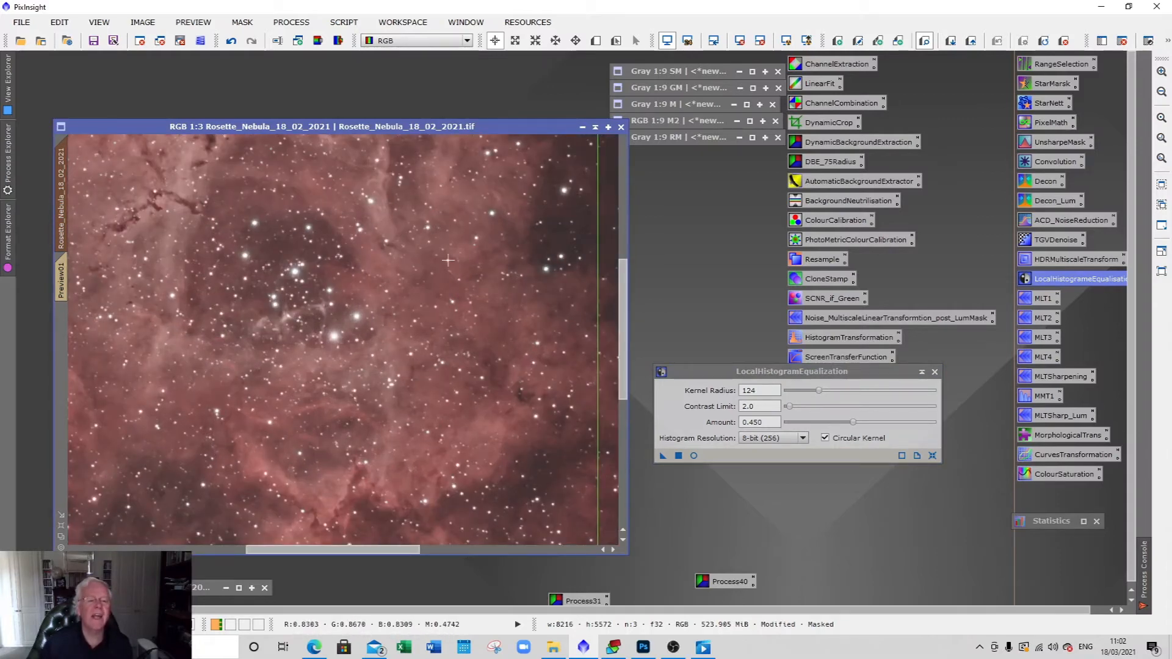
{"action": "scroll", "coordinate": [448, 260], "scroll_direction": "down", "scroll_amount": 4}
{"action": "scroll", "coordinate": [448, 261], "scroll_direction": "down", "scroll_amount": 1}
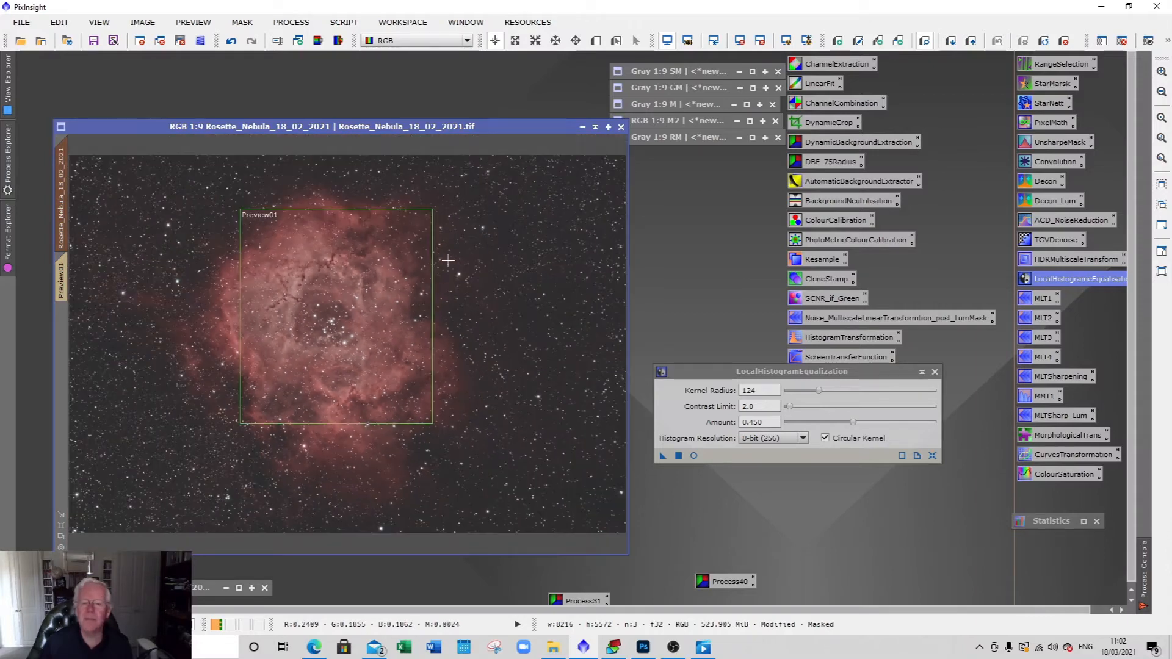
{"action": "scroll", "coordinate": [448, 261], "scroll_direction": "down", "scroll_amount": 1}
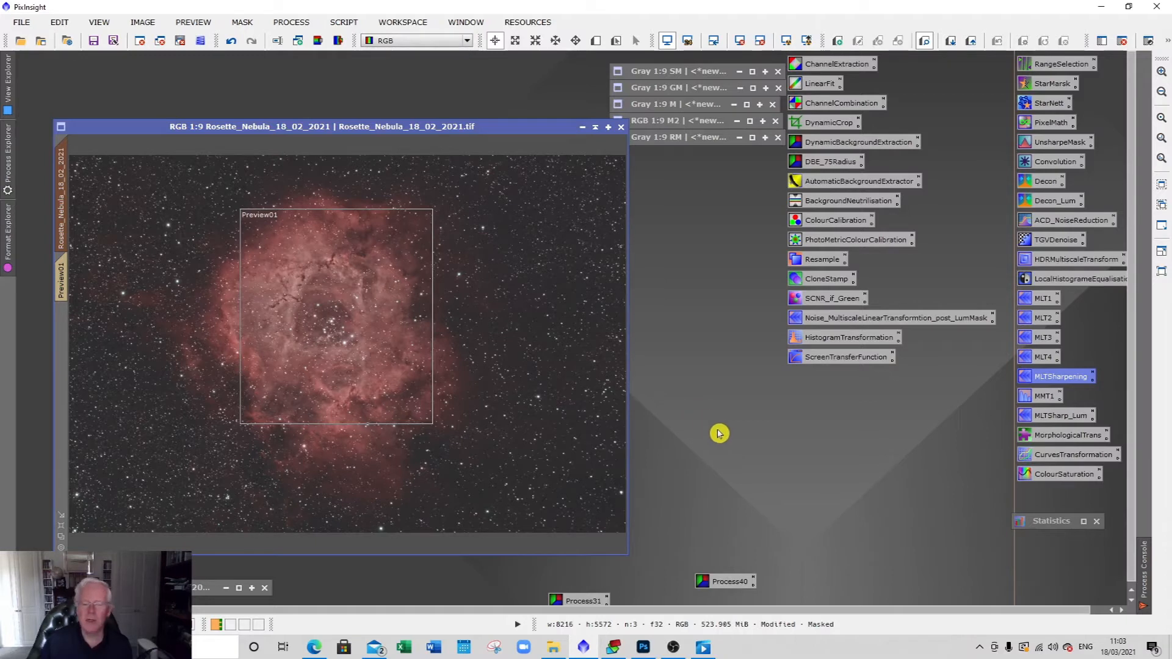
- Open CurvesTransformation and remove the current mask from the Rosette Nebula image
{"action": "double_click", "coordinate": [1057, 457]}
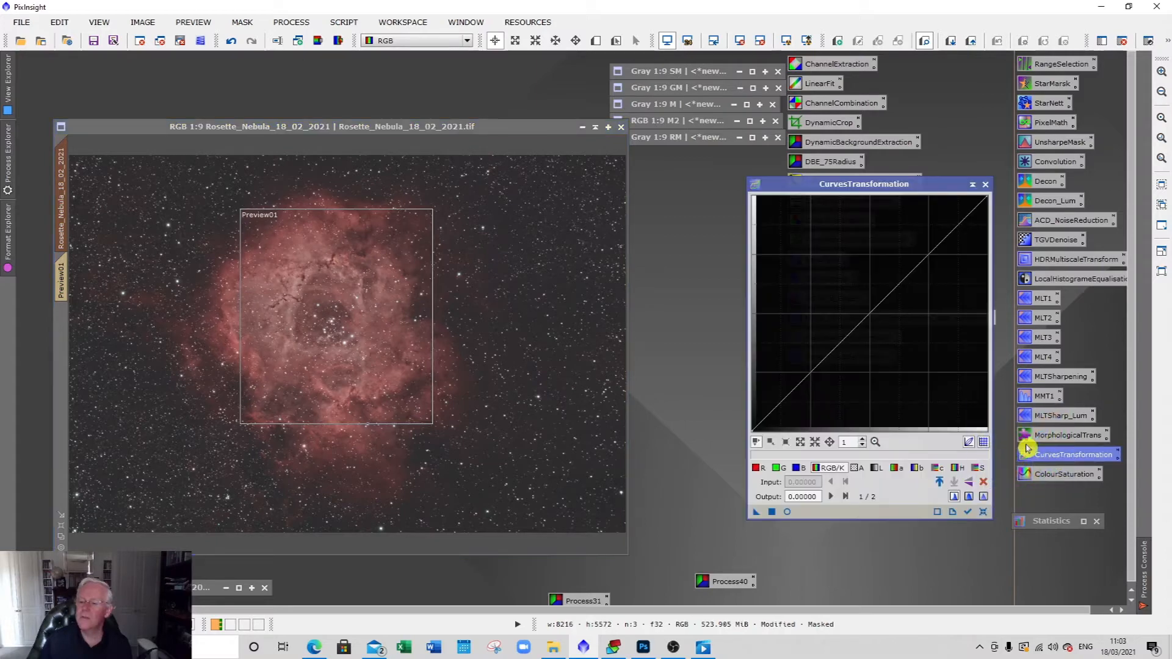
{"action": "left_click", "coordinate": [352, 131]}
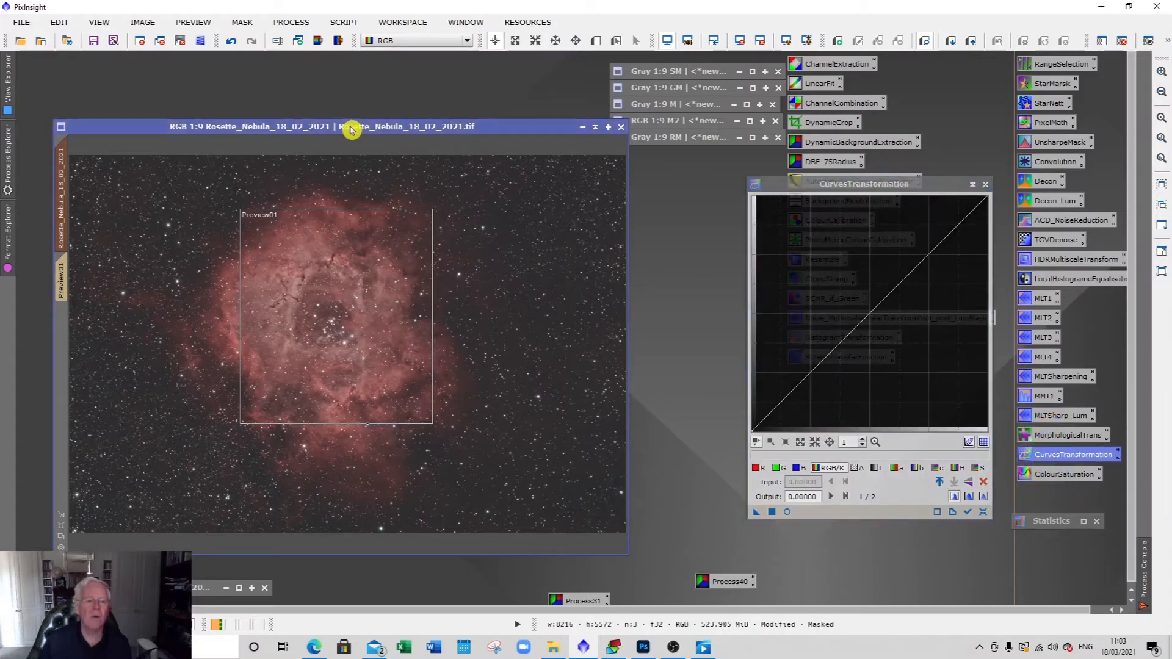
{"action": "left_click", "coordinate": [243, 23]}
{"action": "left_click", "coordinate": [264, 57]}
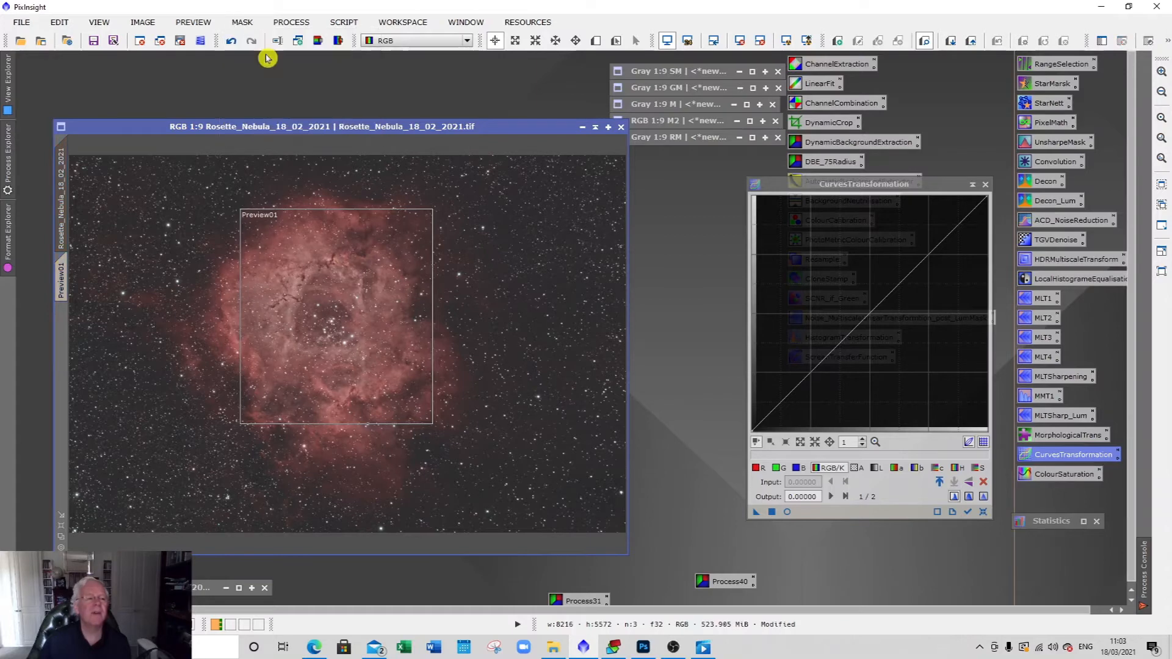
- Apply star mask SM to the Rosette Nebula image, checking its coverage with the mask overlay before hiding it
{"action": "left_click", "coordinate": [762, 76]}
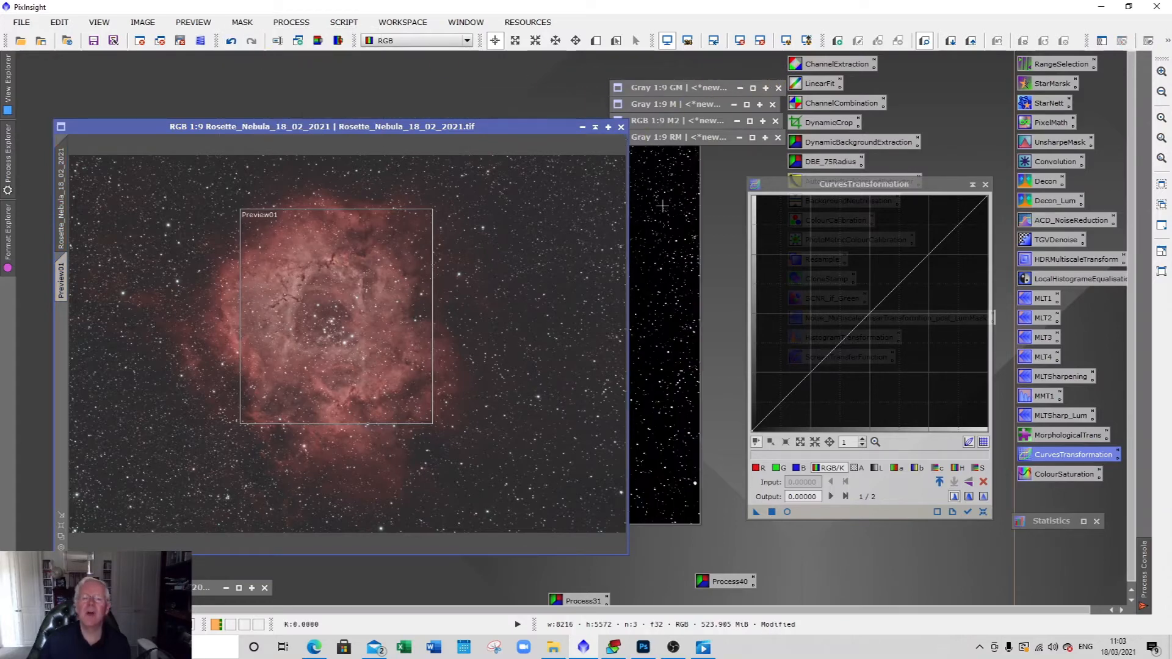
{"action": "left_click_drag", "start_coordinate": [135, 163], "coordinate": [57, 336]}
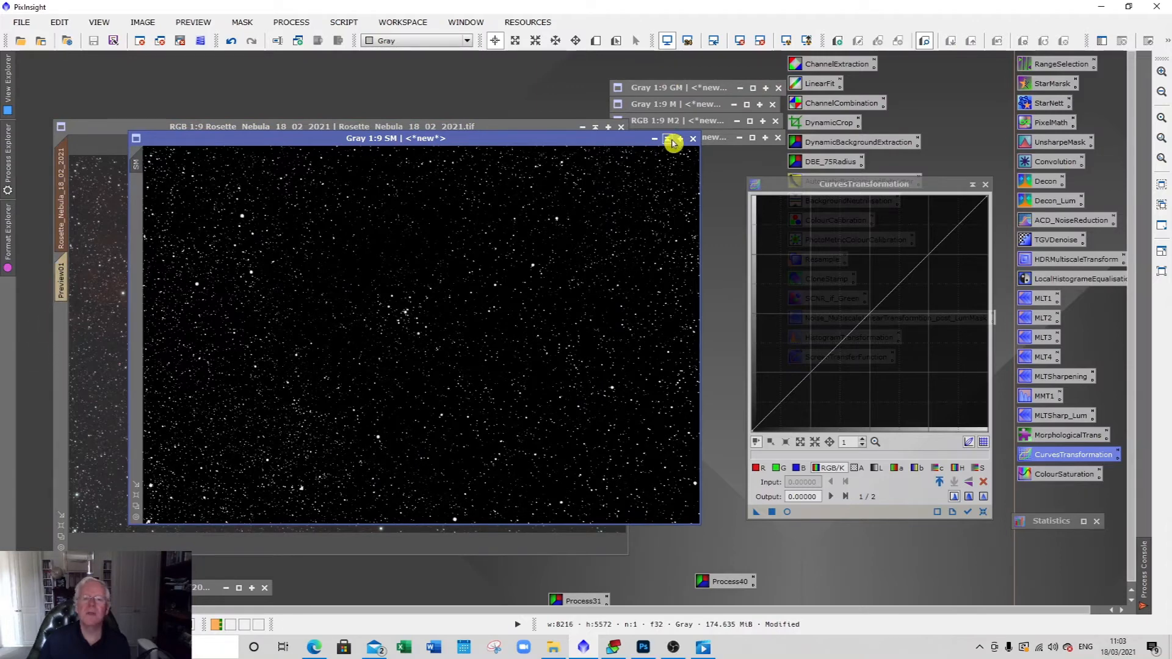
{"action": "left_click", "coordinate": [668, 138]}
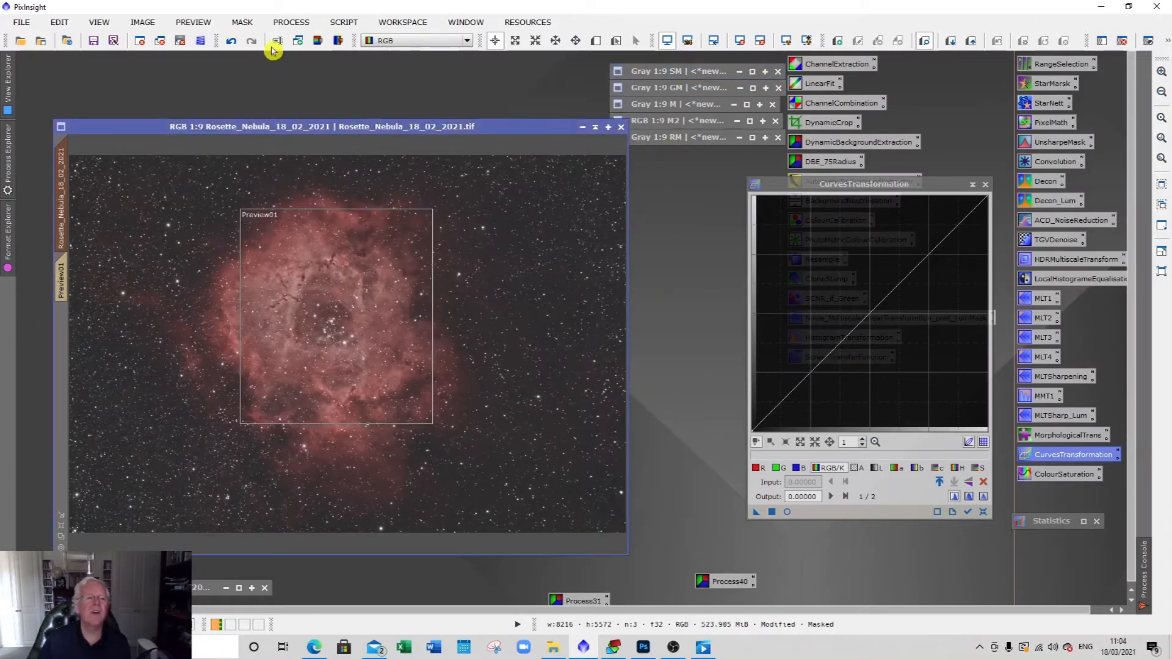
{"action": "left_click", "coordinate": [243, 22]}
{"action": "left_click", "coordinate": [275, 109]}
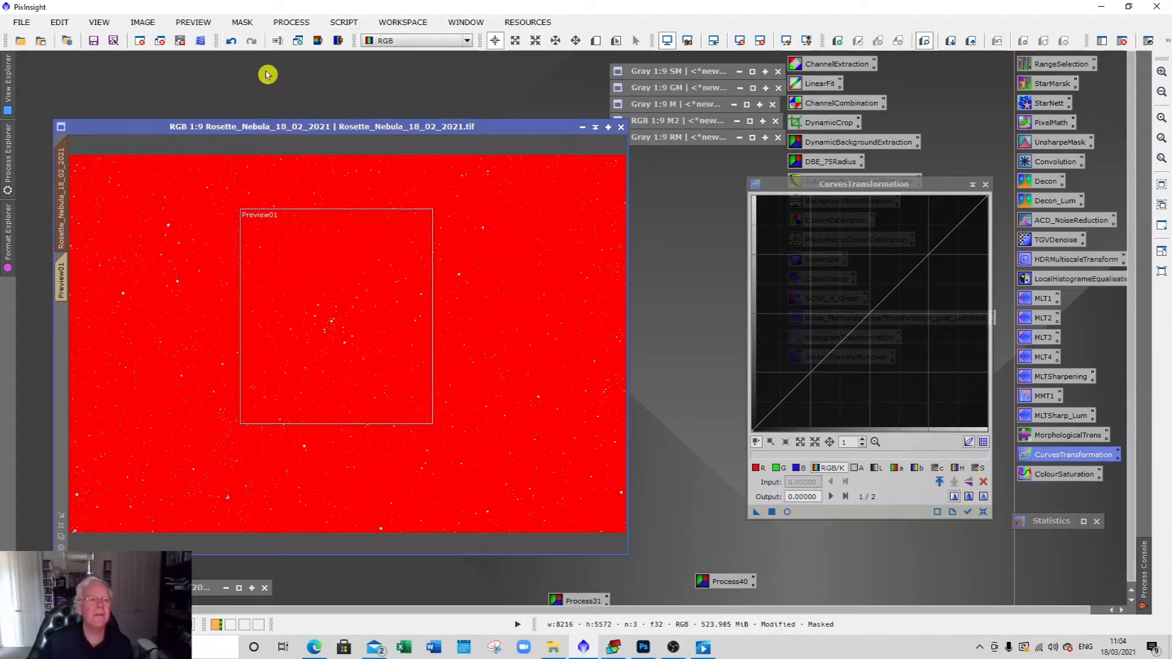
{"action": "left_click", "coordinate": [242, 22]}
{"action": "left_click", "coordinate": [276, 109]}
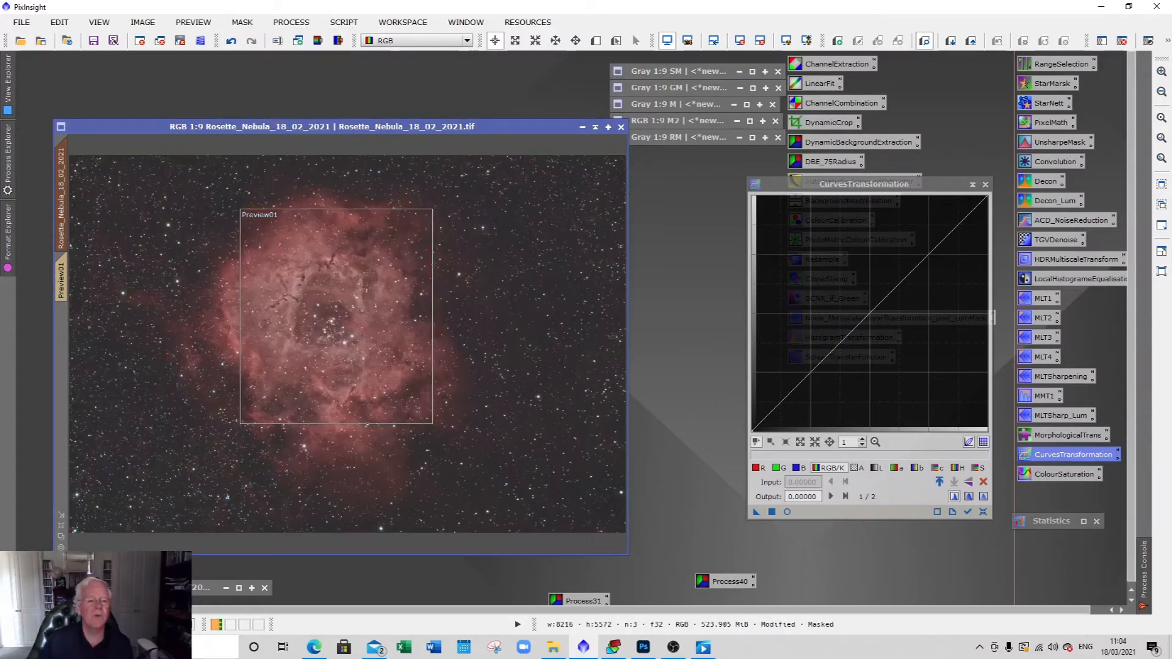
- Preview a raised saturation curve in real time on the full image, with a point at input 0.05943 and output 0.08269
{"action": "left_click", "coordinate": [982, 514]}
{"action": "left_click", "coordinate": [968, 514]}
{"action": "left_click", "coordinate": [786, 513]}
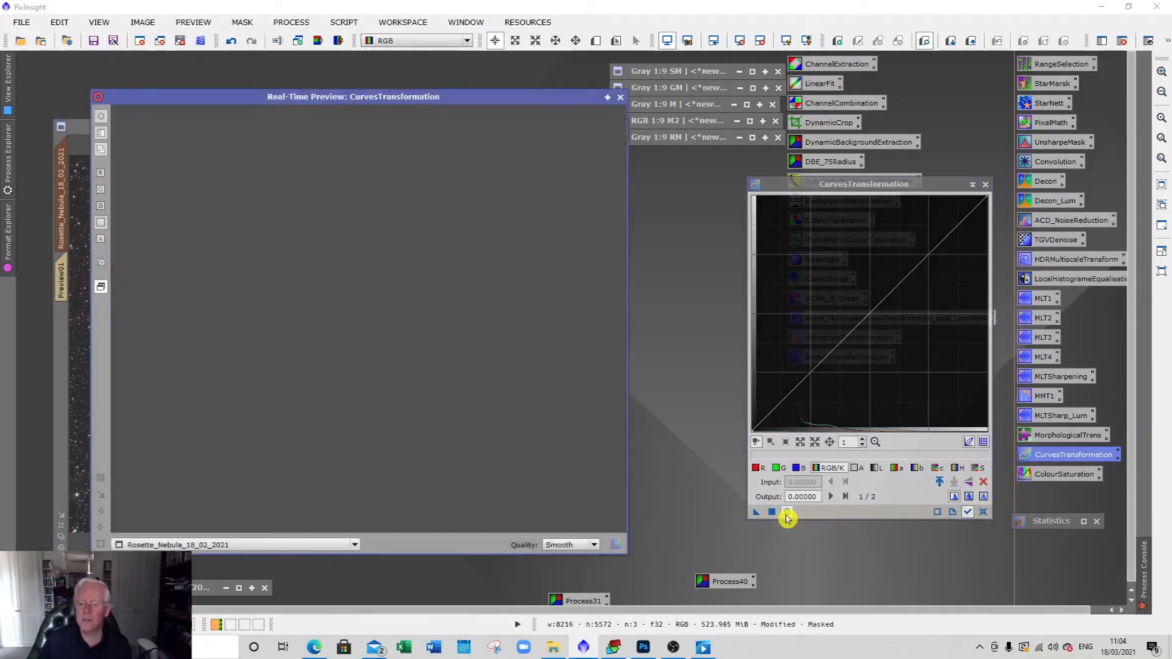
{"action": "left_click", "coordinate": [977, 468]}
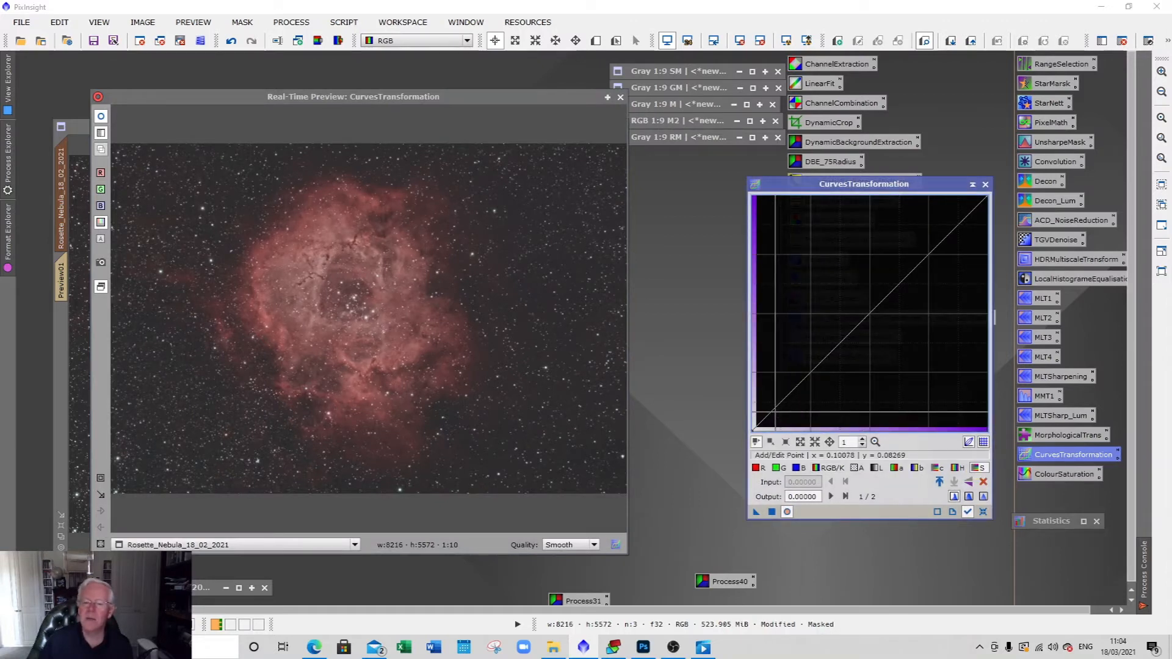
{"action": "left_click", "coordinate": [773, 412]}
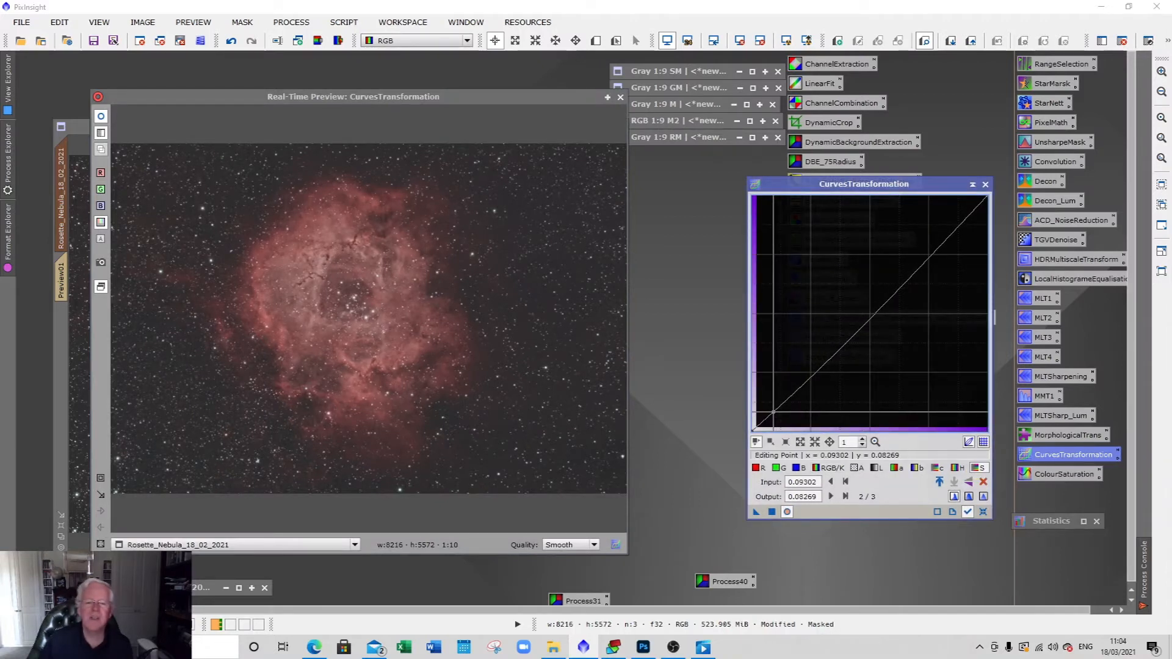
{"action": "left_click_drag", "start_coordinate": [773, 412], "coordinate": [756, 398]}
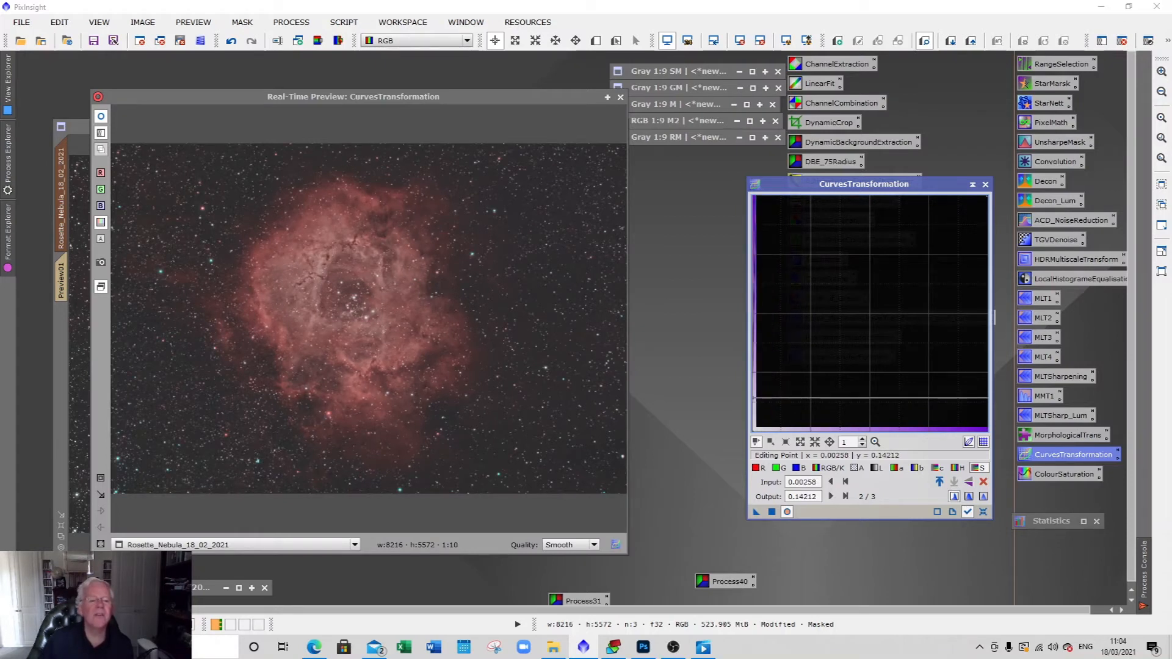
{"action": "left_click_drag", "start_coordinate": [756, 398], "coordinate": [765, 412]}
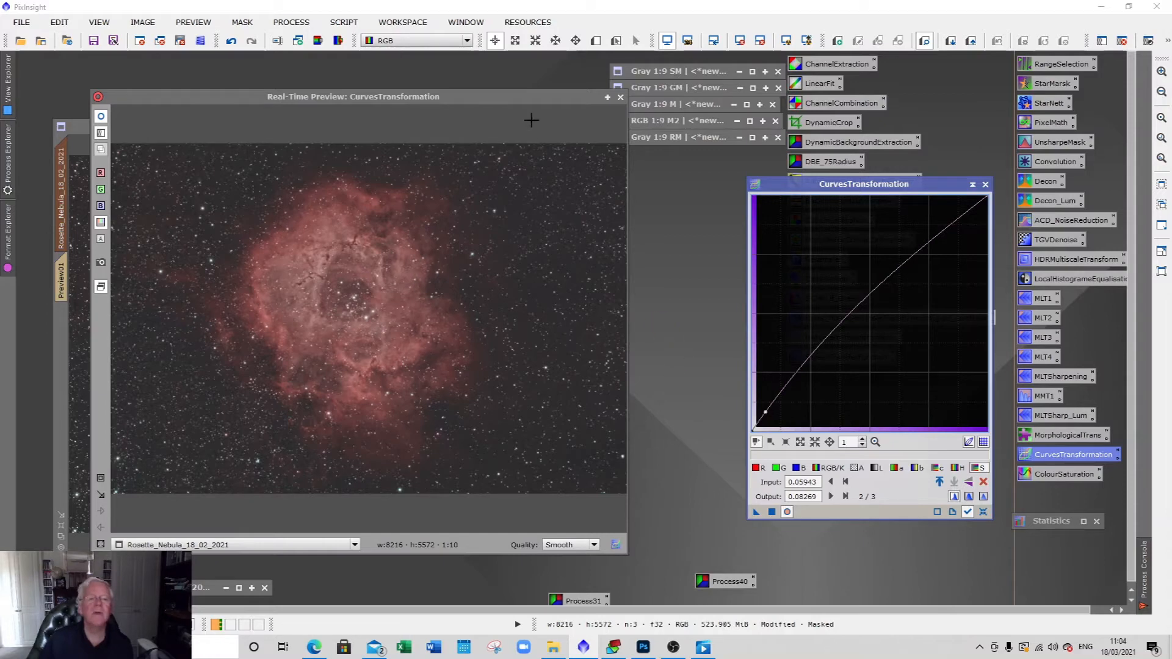
- Apply the saturation curve to the star-masked Rosette Nebula image and close the real-time preview to check the result
{"action": "left_click_drag", "start_coordinate": [533, 103], "coordinate": [438, 110]}
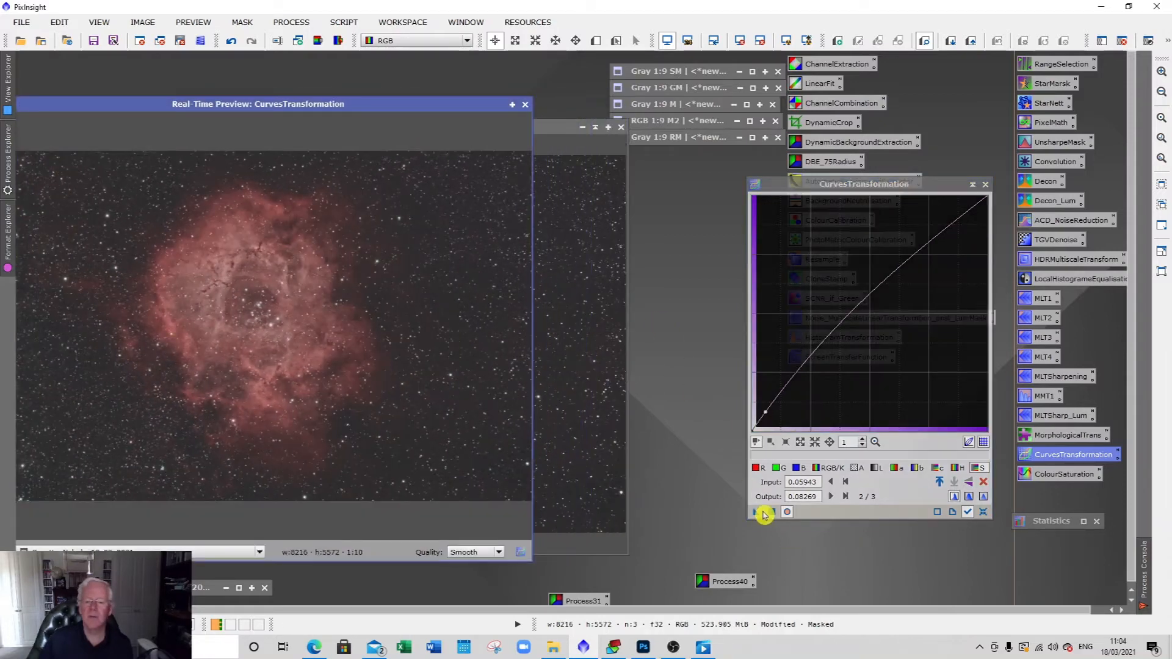
{"action": "left_click_drag", "start_coordinate": [758, 513], "coordinate": [603, 456]}
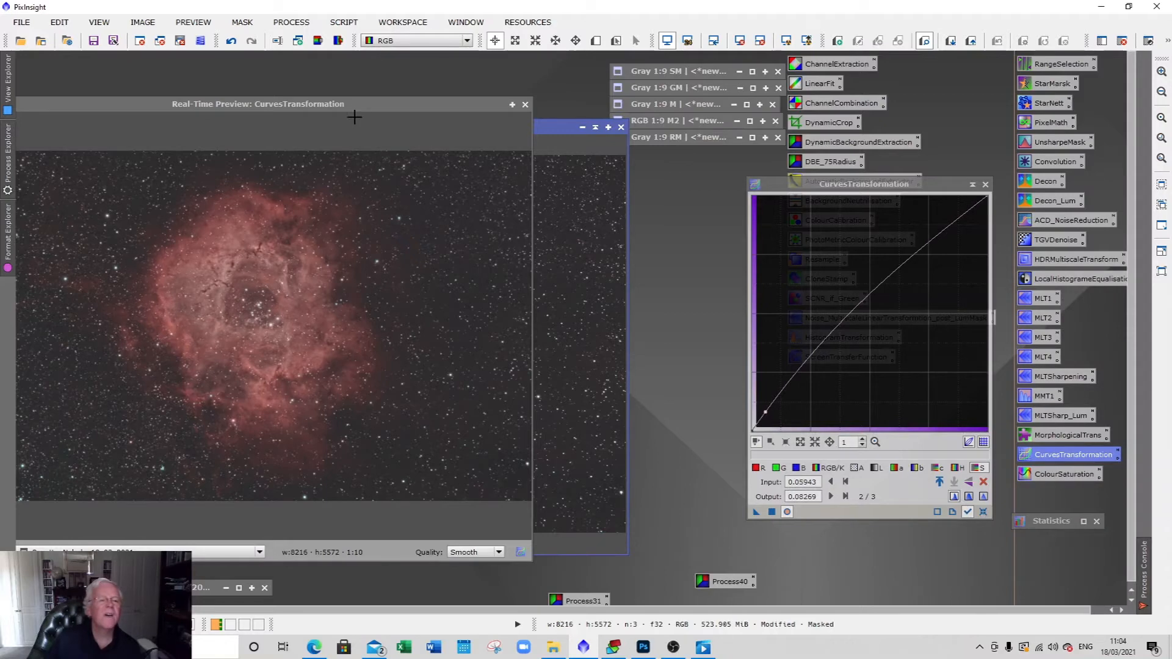
{"action": "left_click_drag", "start_coordinate": [359, 104], "coordinate": [433, 114]}
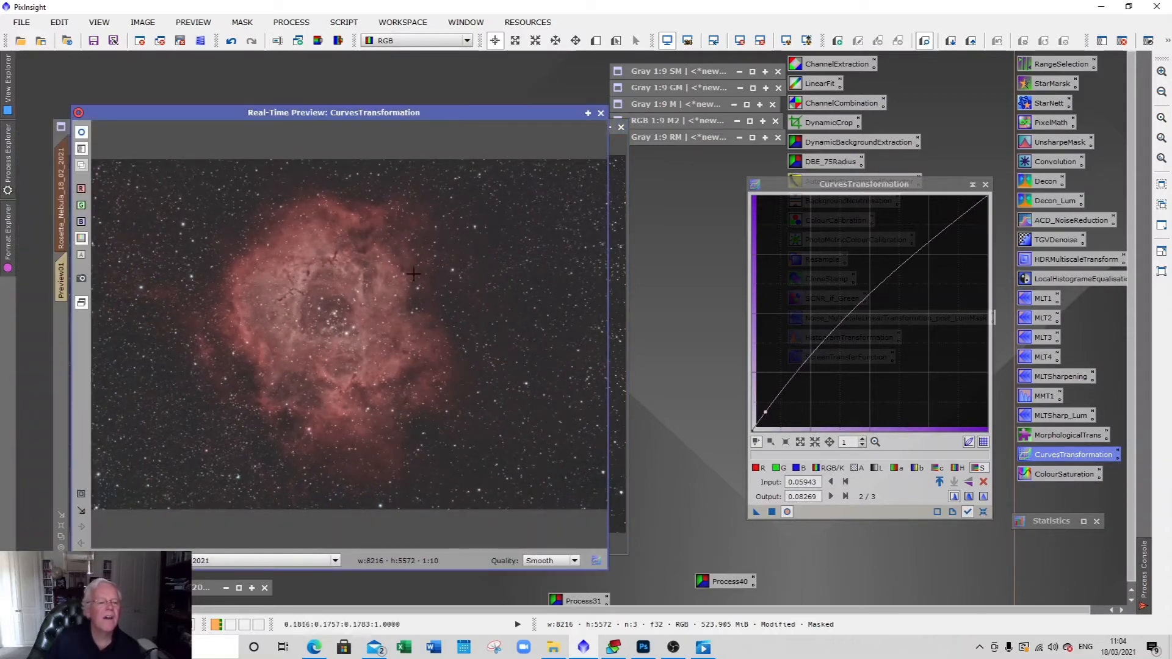
{"action": "left_click", "coordinate": [603, 114]}
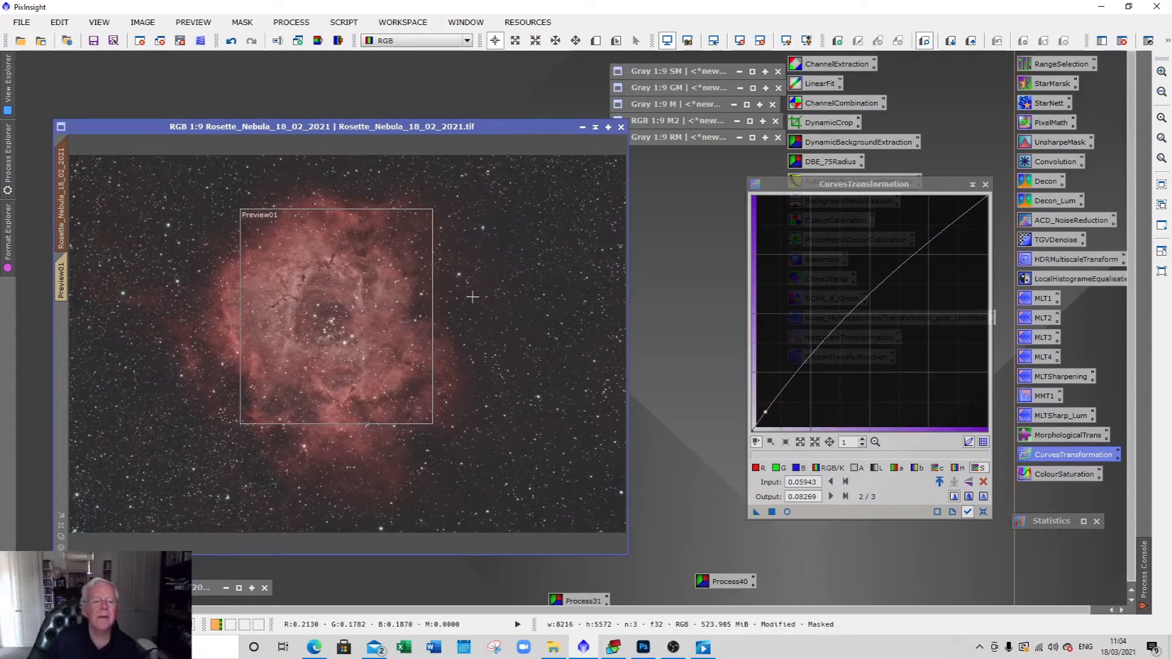
{"action": "scroll", "coordinate": [473, 297], "scroll_direction": "down", "scroll_amount": 1}
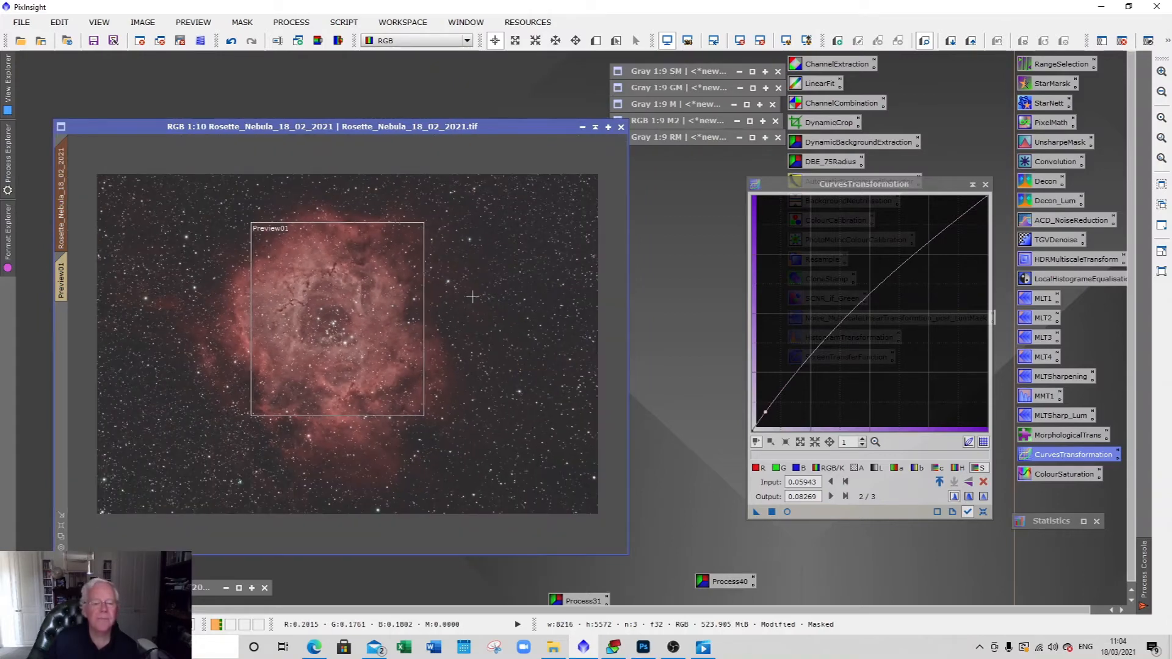
{"action": "scroll", "coordinate": [473, 296], "scroll_direction": "up", "scroll_amount": 1}
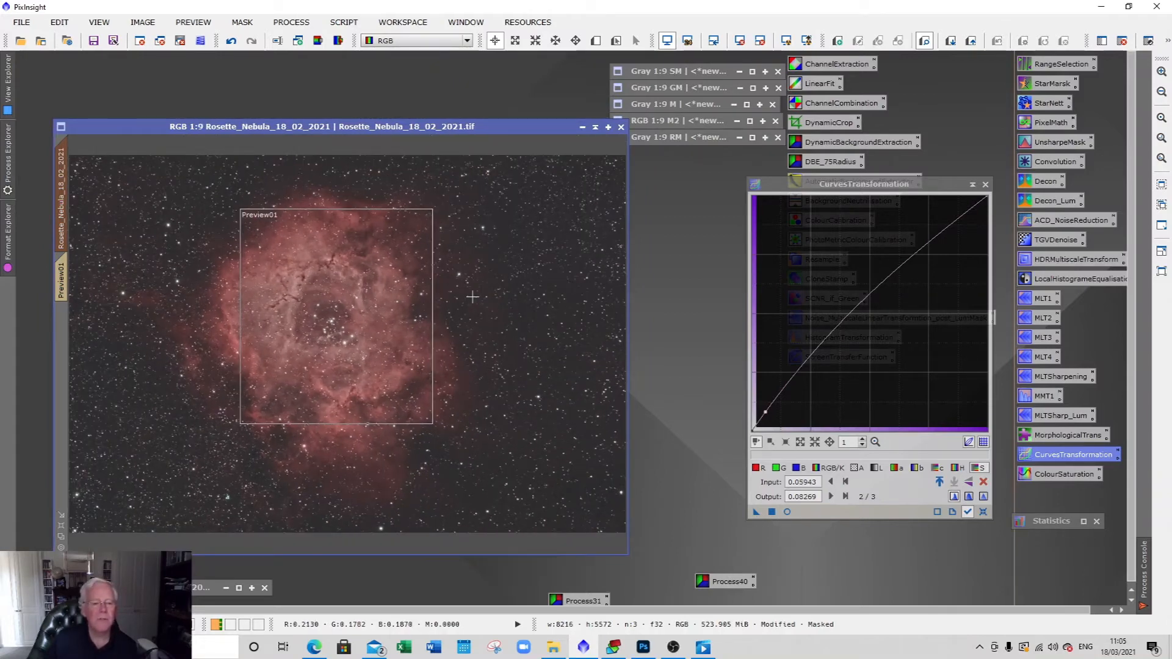
- Replace star mask SM on the Rosette Nebula image with mask M2
{"action": "scroll", "coordinate": [472, 297], "scroll_direction": "down", "scroll_amount": 1}
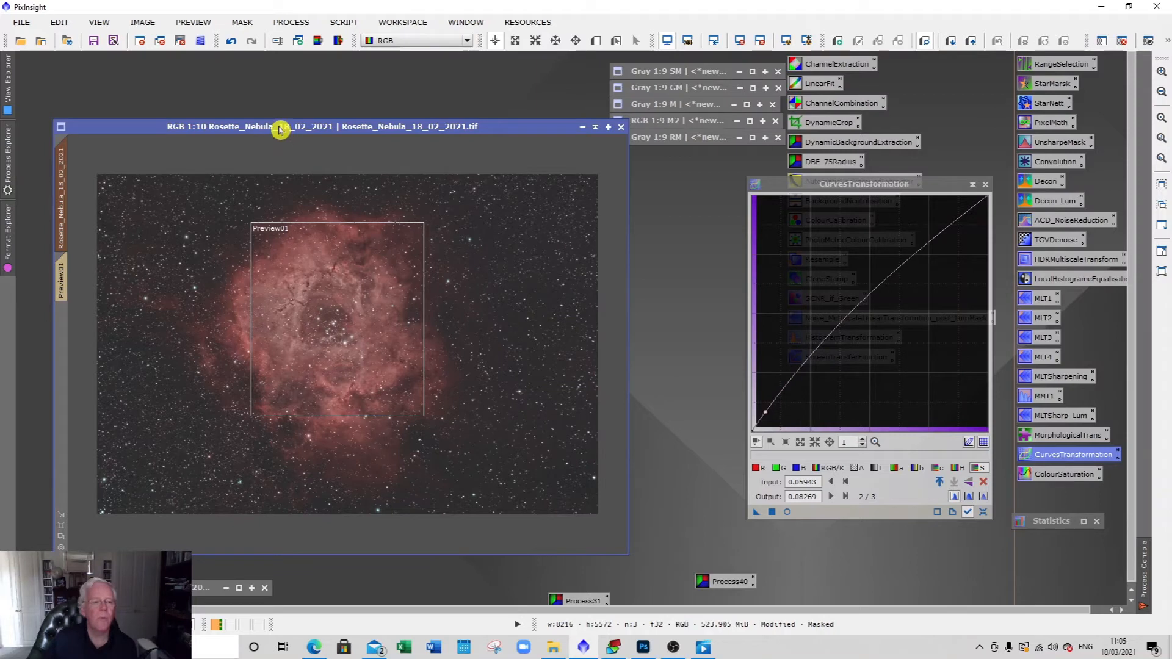
{"action": "left_click", "coordinate": [241, 22]}
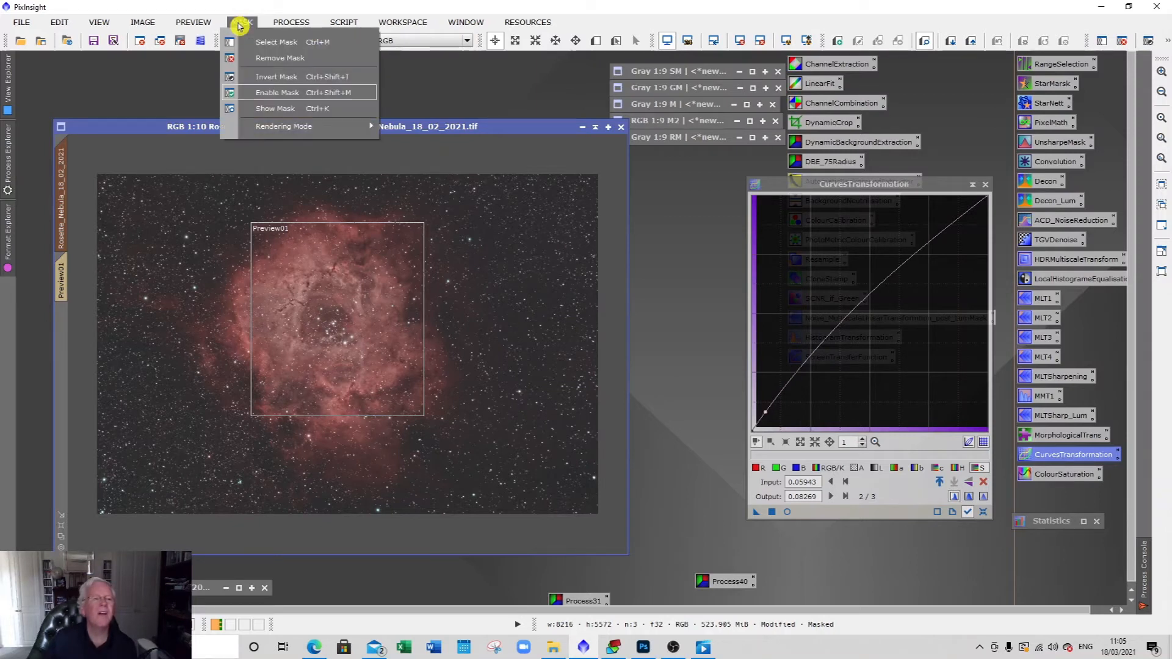
{"action": "left_click", "coordinate": [255, 58]}
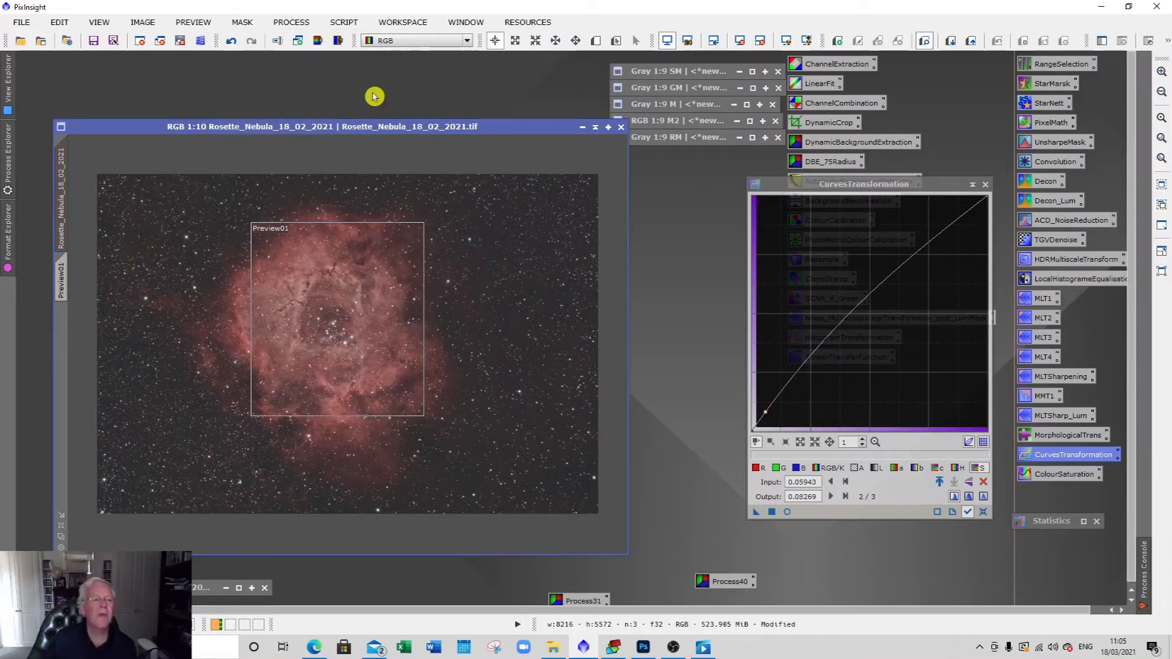
{"action": "left_click", "coordinate": [752, 122]}
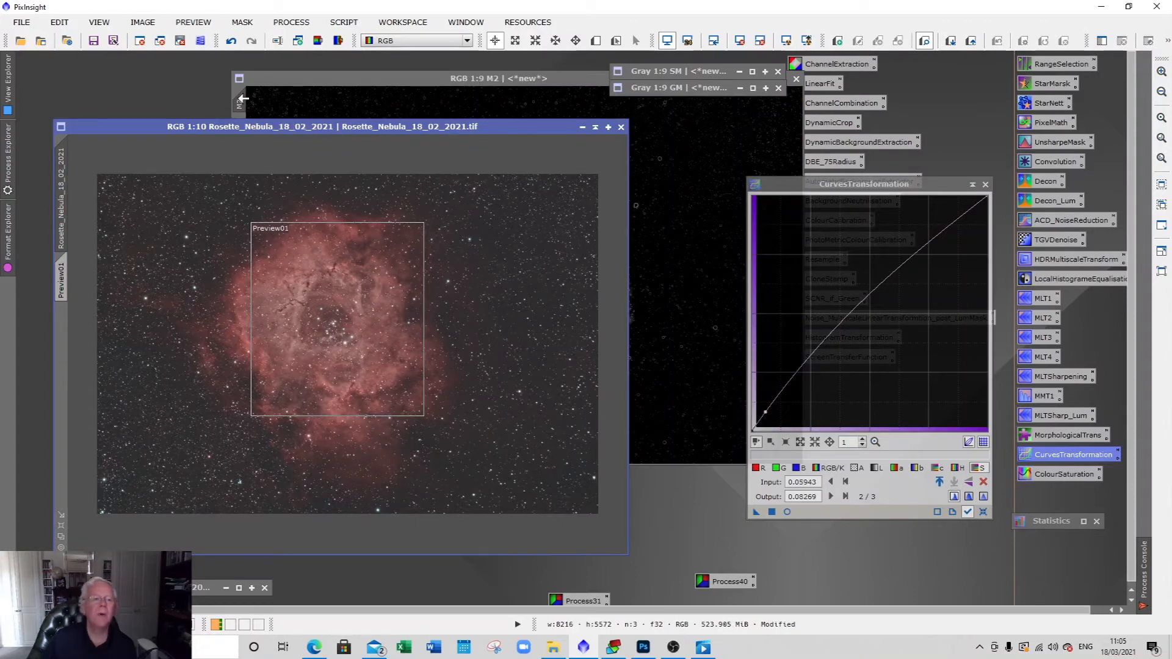
{"action": "left_click", "coordinate": [238, 105]}
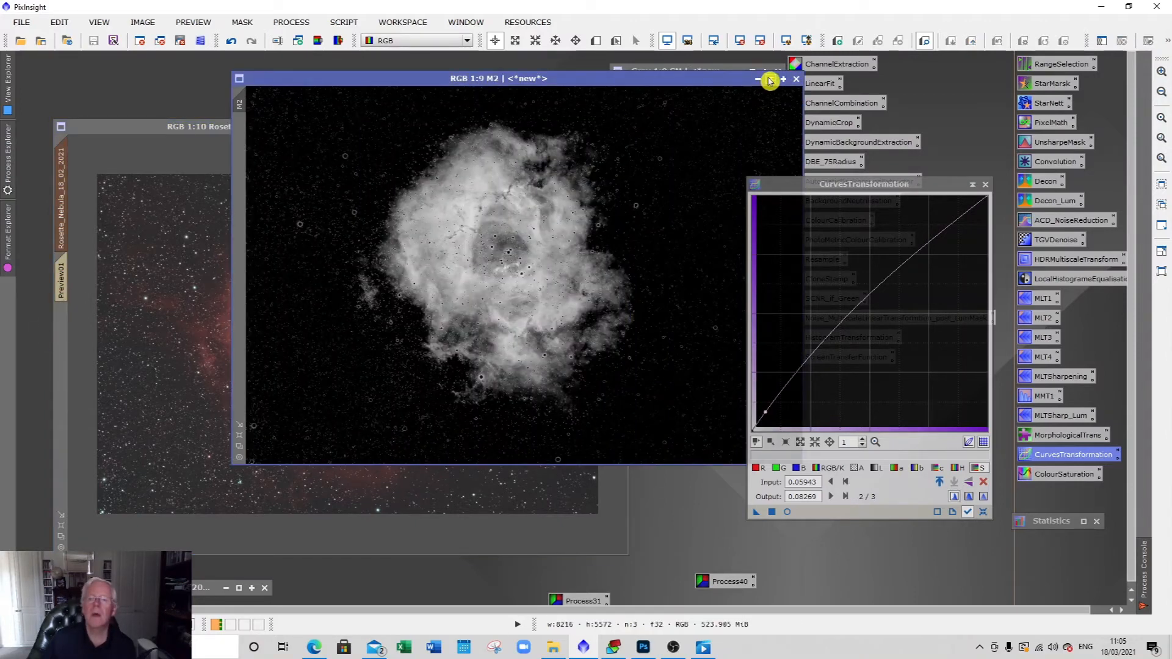
{"action": "left_click", "coordinate": [770, 78]}
- Invert mask M2 on the Rosette Nebula image so the nebula is protected, checking coverage with the mask overlay before hiding it
{"action": "left_click", "coordinate": [406, 129]}
{"action": "left_click", "coordinate": [241, 23]}
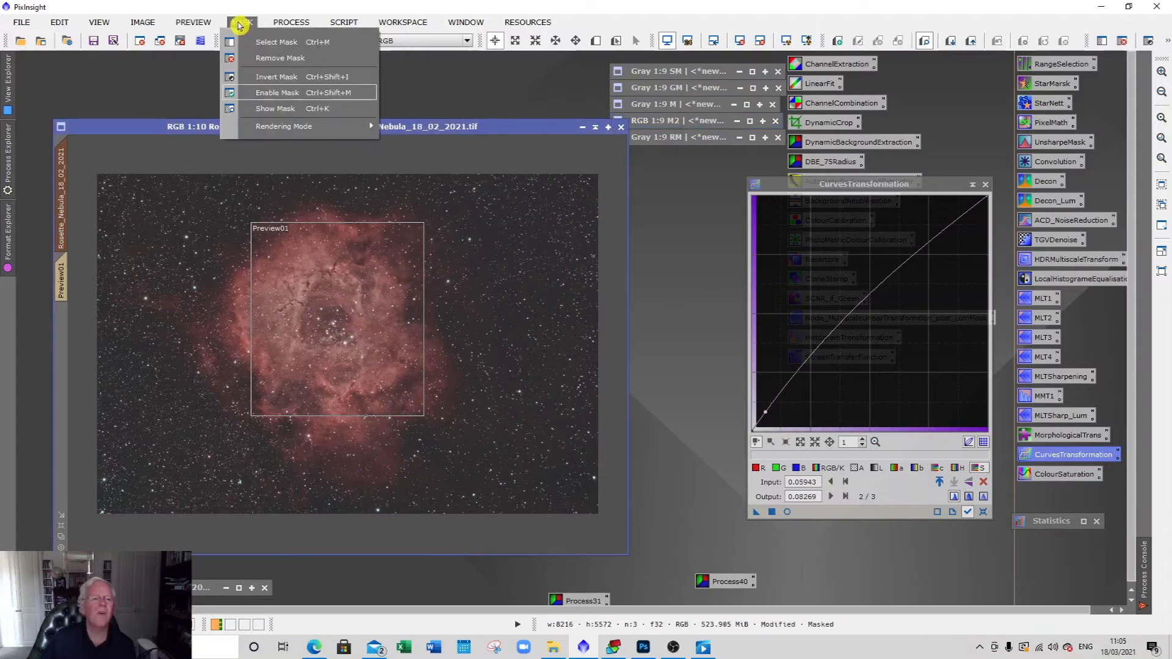
{"action": "left_click", "coordinate": [277, 109]}
{"action": "left_click", "coordinate": [242, 23]}
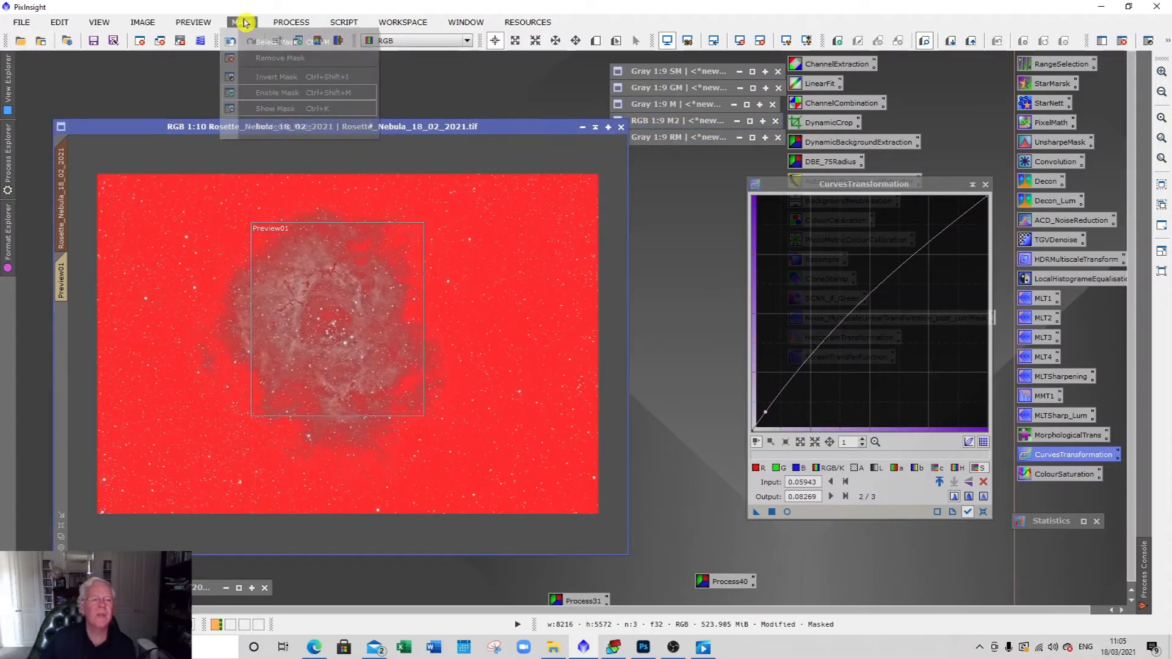
{"action": "left_click", "coordinate": [276, 76]}
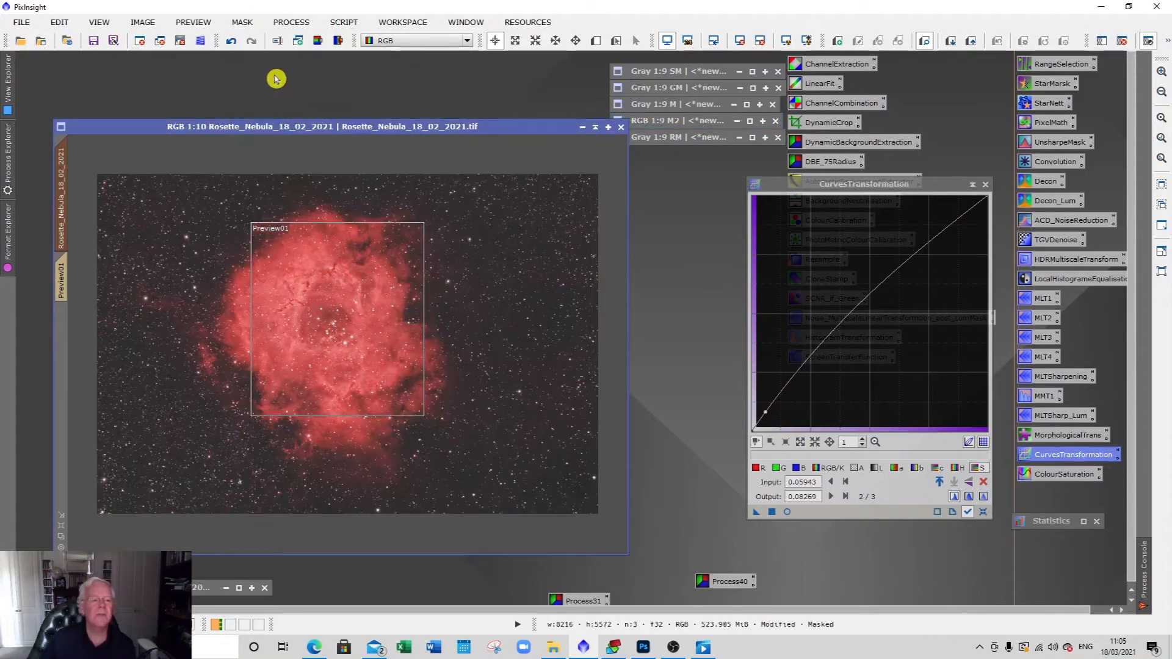
{"action": "left_click", "coordinate": [242, 23]}
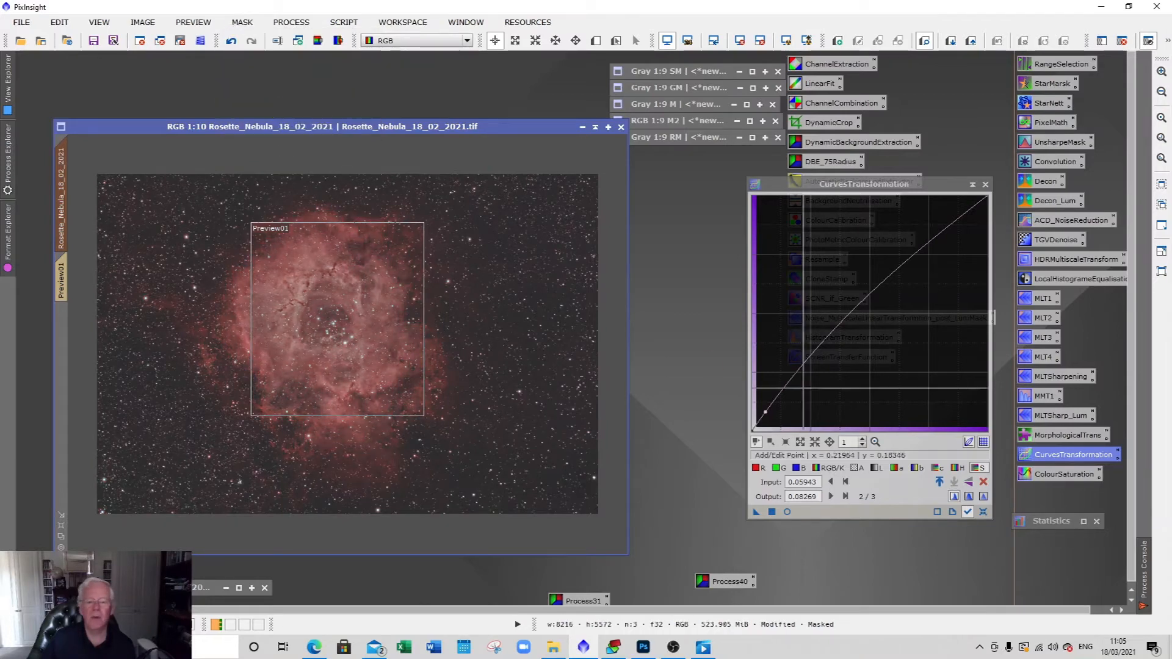
- Reset the curves and preview a lowered RGB/K curve in real time, with a point at input 0.06977 and output 0.05168
{"action": "left_click", "coordinate": [983, 512]}
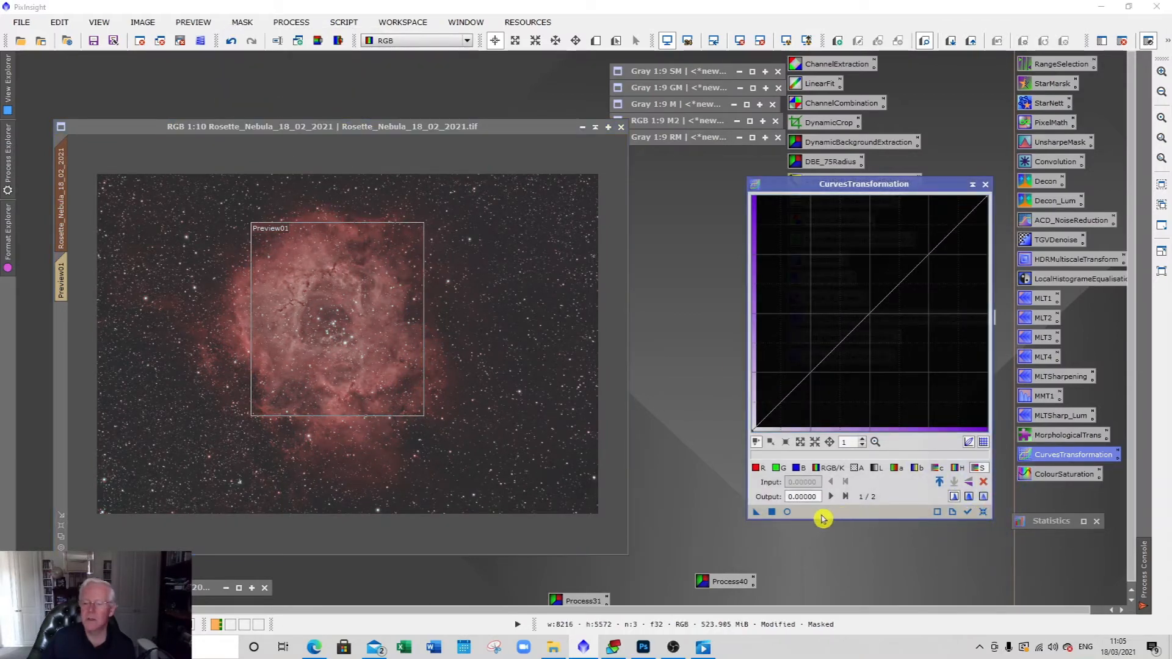
{"action": "left_click", "coordinate": [787, 512]}
{"action": "left_click", "coordinate": [826, 468]}
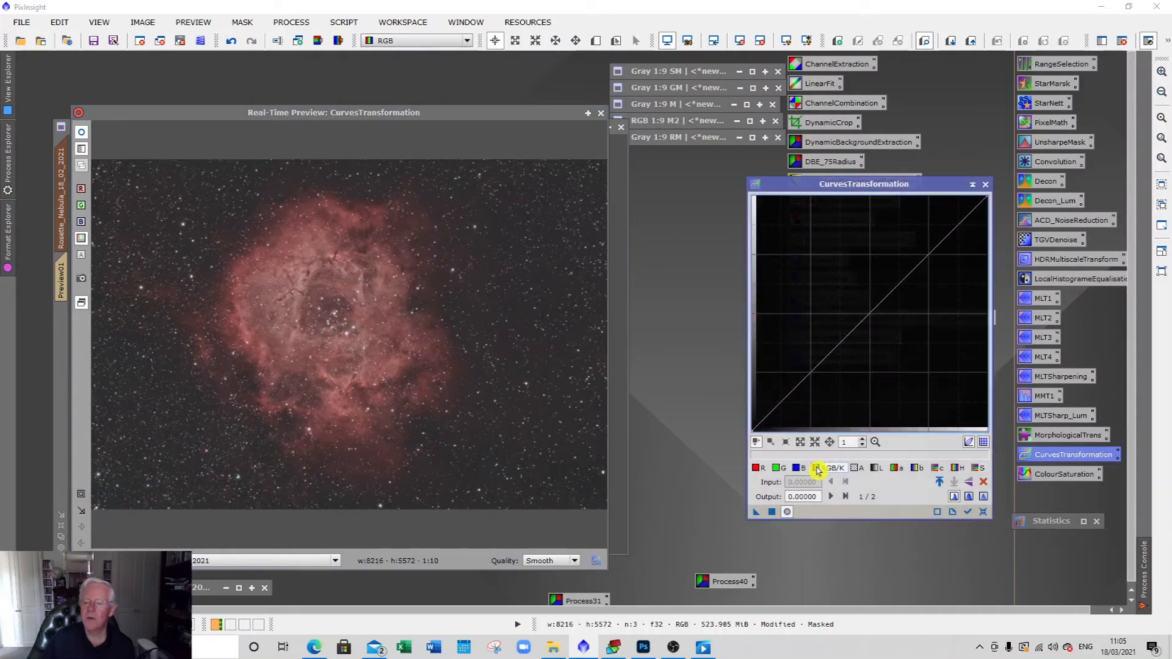
{"action": "left_click", "coordinate": [766, 417]}
{"action": "left_click_drag", "start_coordinate": [766, 417], "coordinate": [769, 419]}
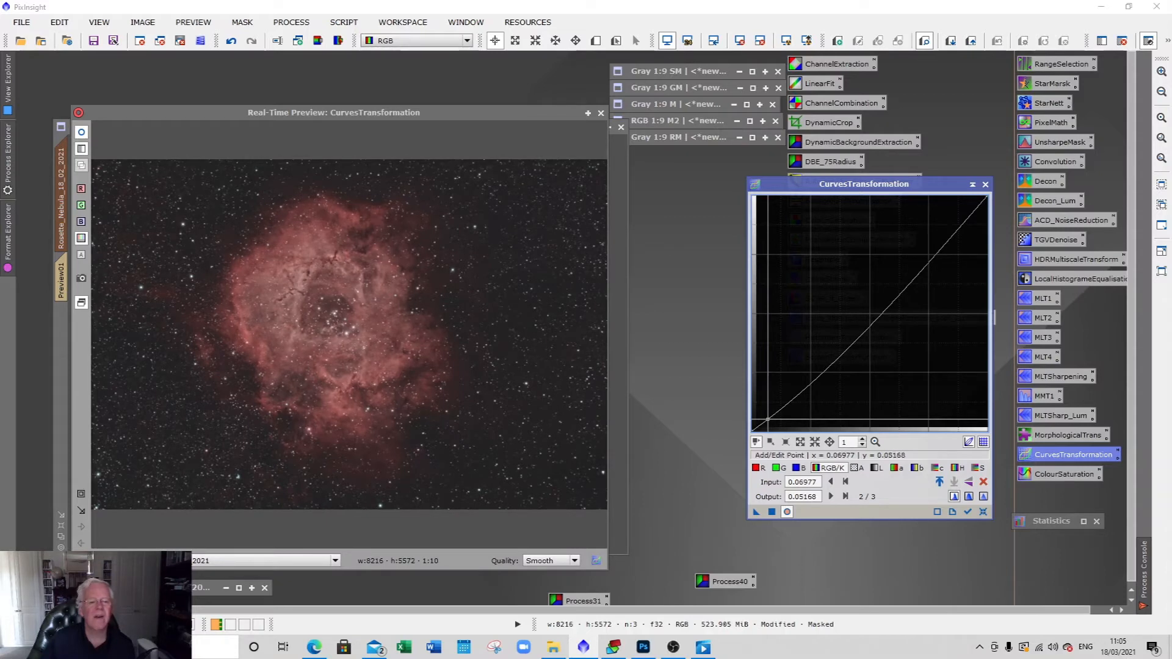
- Apply the lowered RGB/K curve to the masked Rosette Nebula image and close the real-time preview
{"action": "left_click_drag", "start_coordinate": [543, 117], "coordinate": [419, 141]}
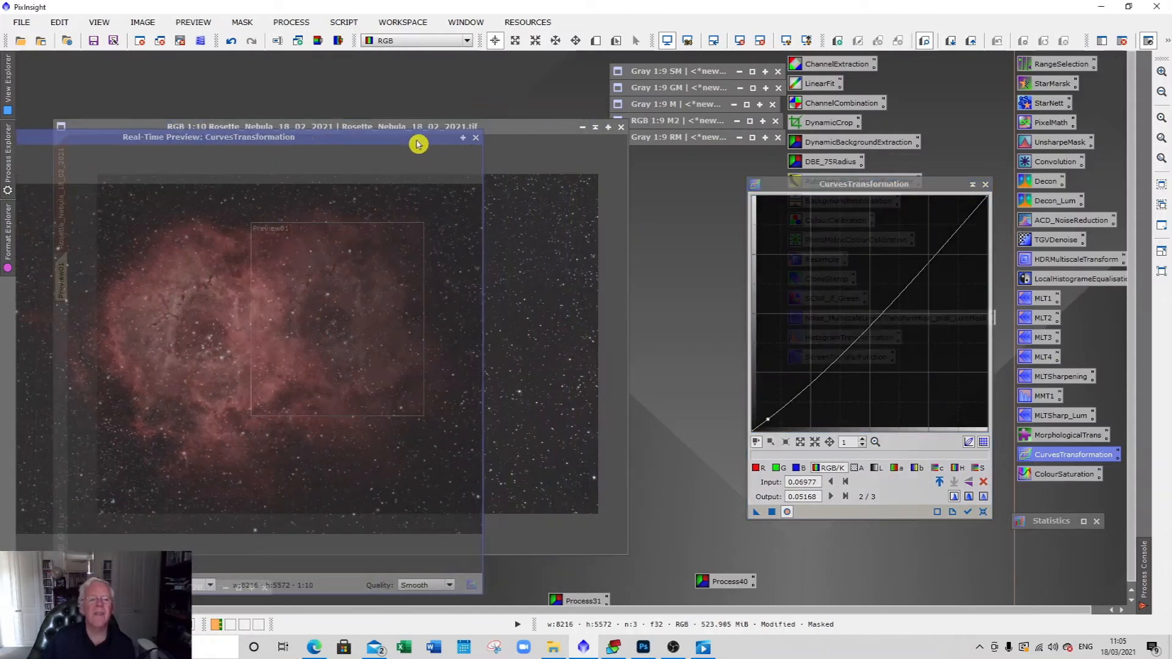
{"action": "left_click_drag", "start_coordinate": [755, 512], "coordinate": [561, 456]}
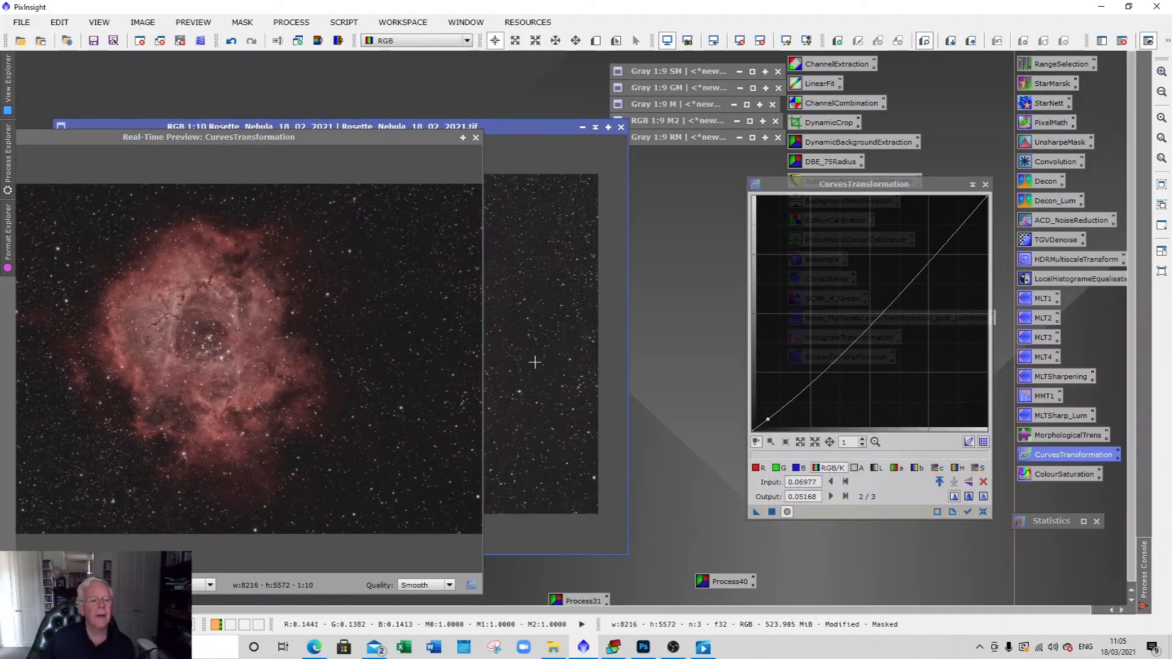
{"action": "left_click", "coordinate": [477, 137]}
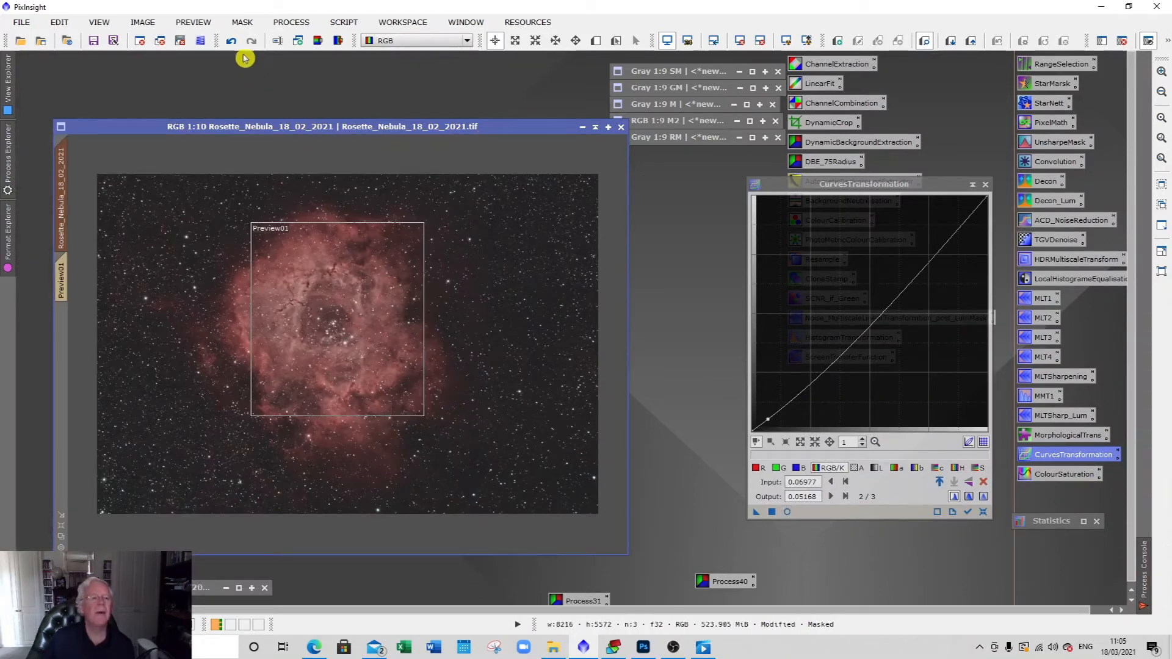
- Replace the inverted M2 mask on the Rosette Nebula image with nebula mask GM
{"action": "left_click", "coordinate": [243, 22]}
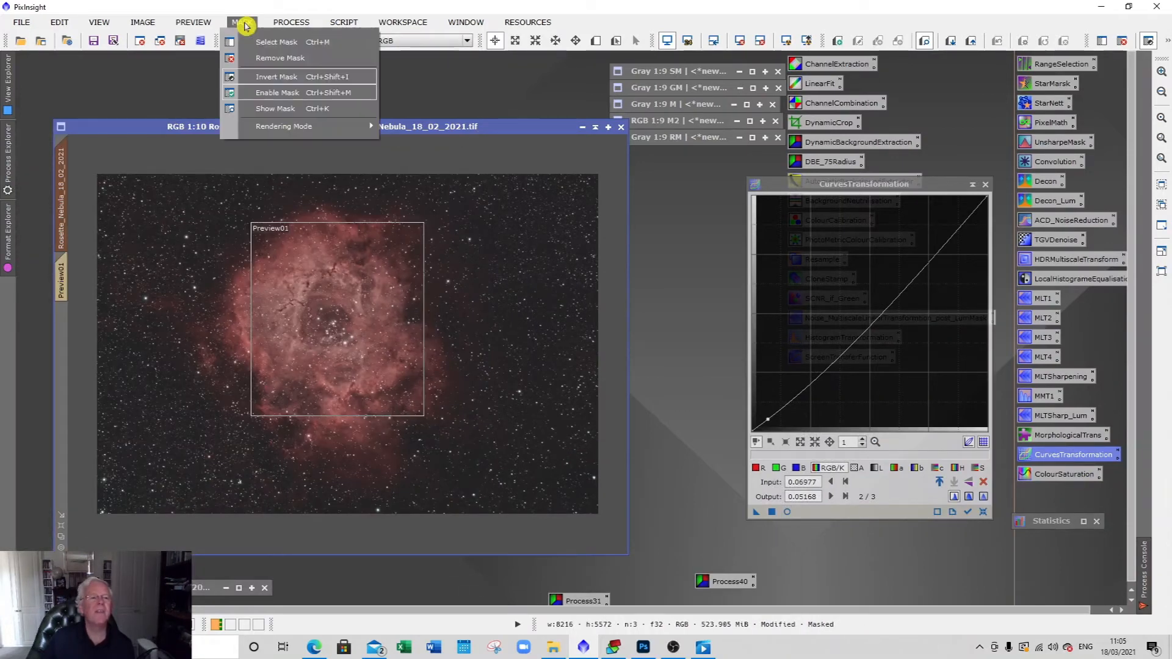
{"action": "left_click", "coordinate": [263, 58]}
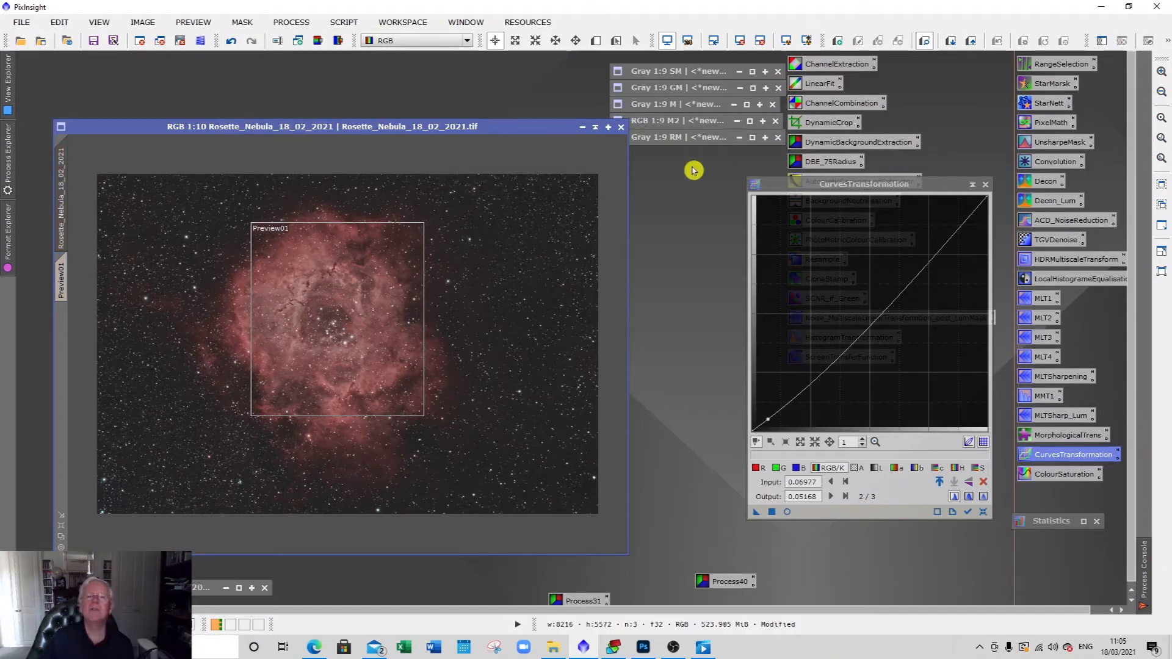
{"action": "left_click", "coordinate": [753, 88]}
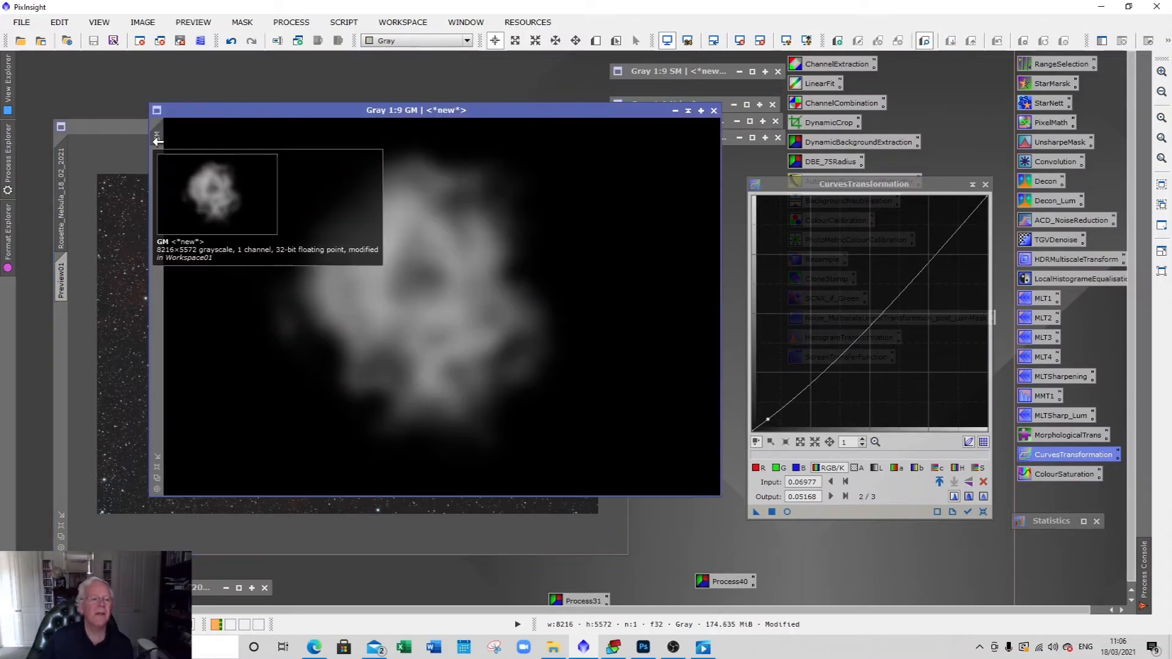
{"action": "left_click_drag", "start_coordinate": [62, 322], "coordinate": [59, 333]}
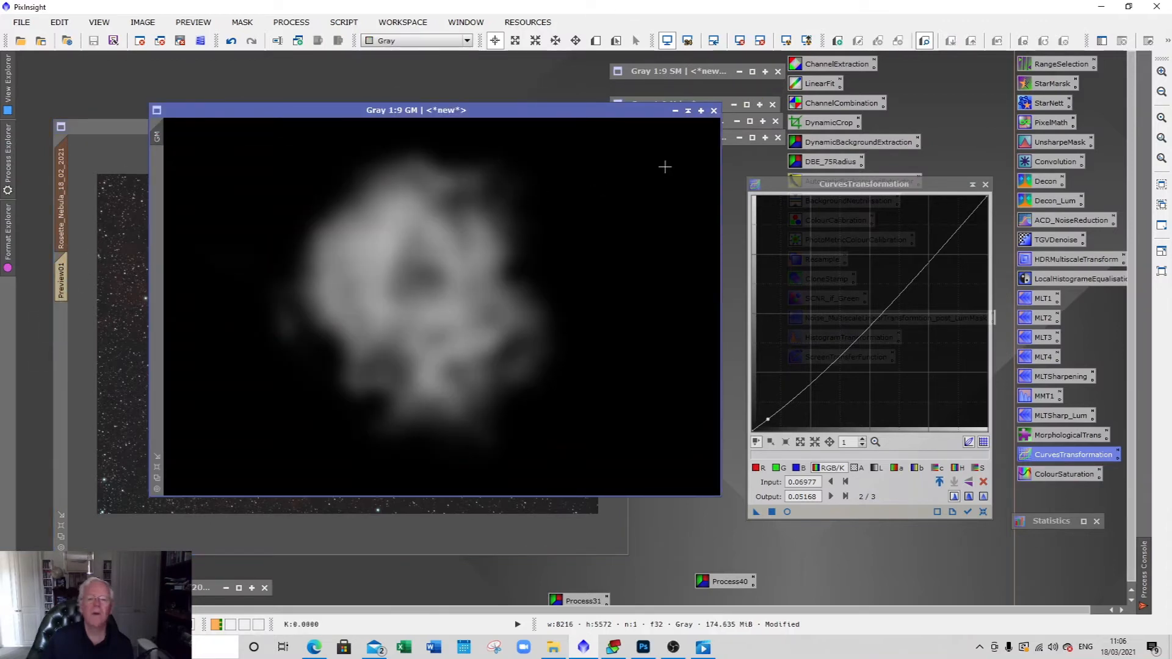
{"action": "left_click", "coordinate": [693, 115]}
- Check how mask GM covers the Rosette Nebula image with the mask overlay, and hide the overlay
{"action": "left_click", "coordinate": [296, 127]}
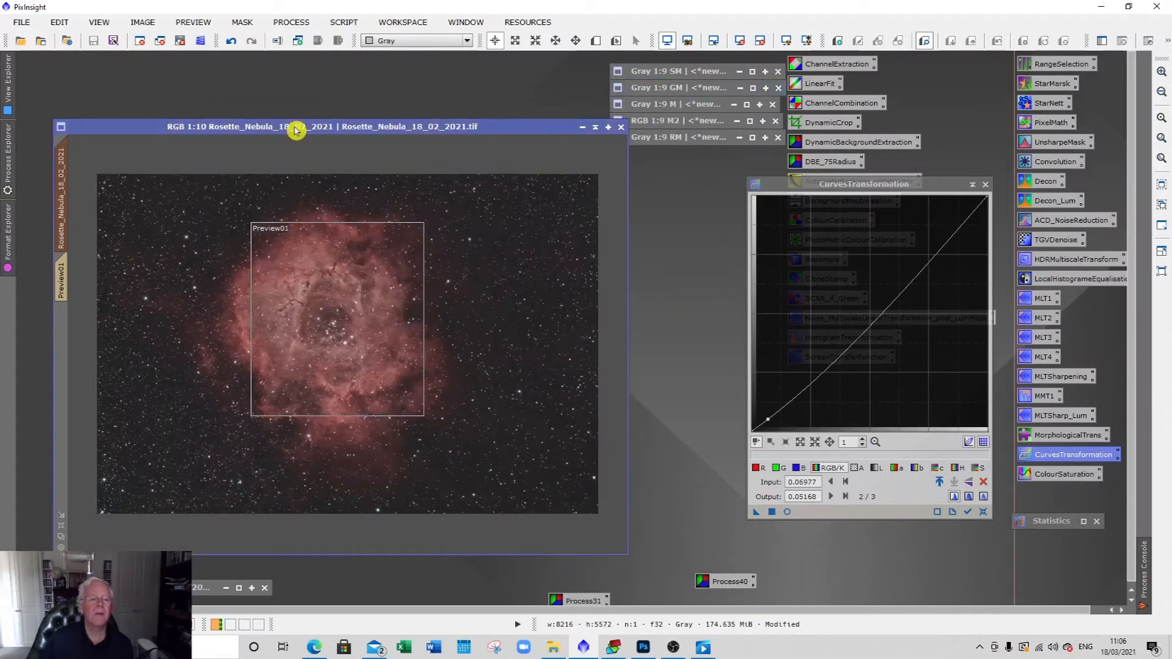
{"action": "left_click", "coordinate": [242, 22]}
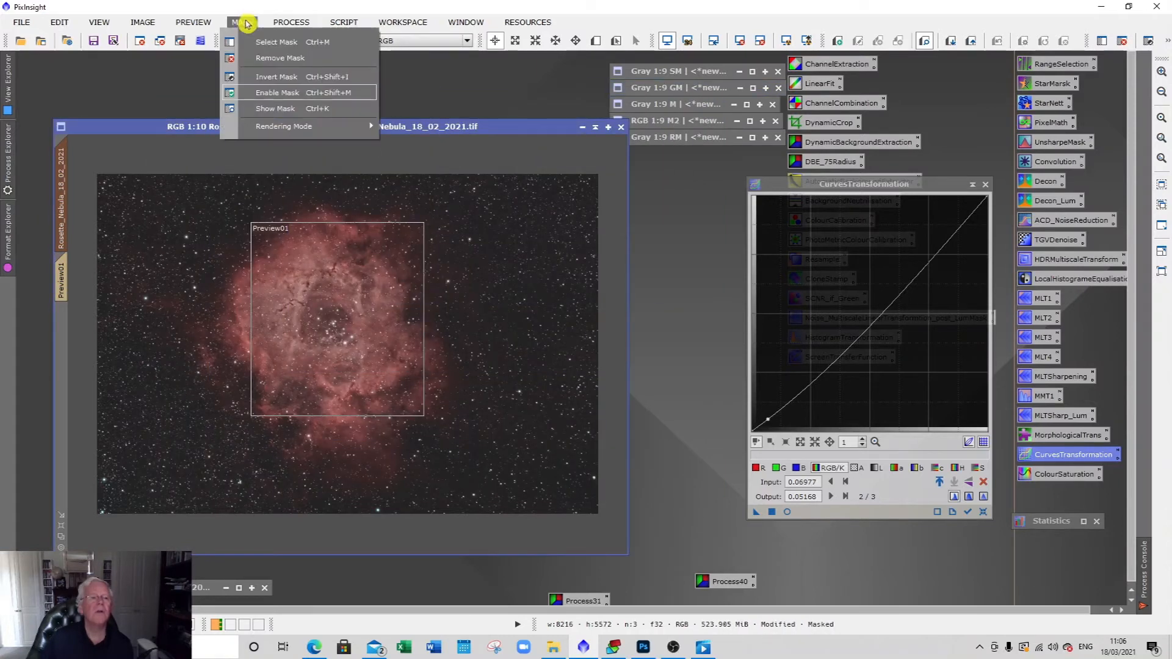
{"action": "left_click", "coordinate": [285, 110]}
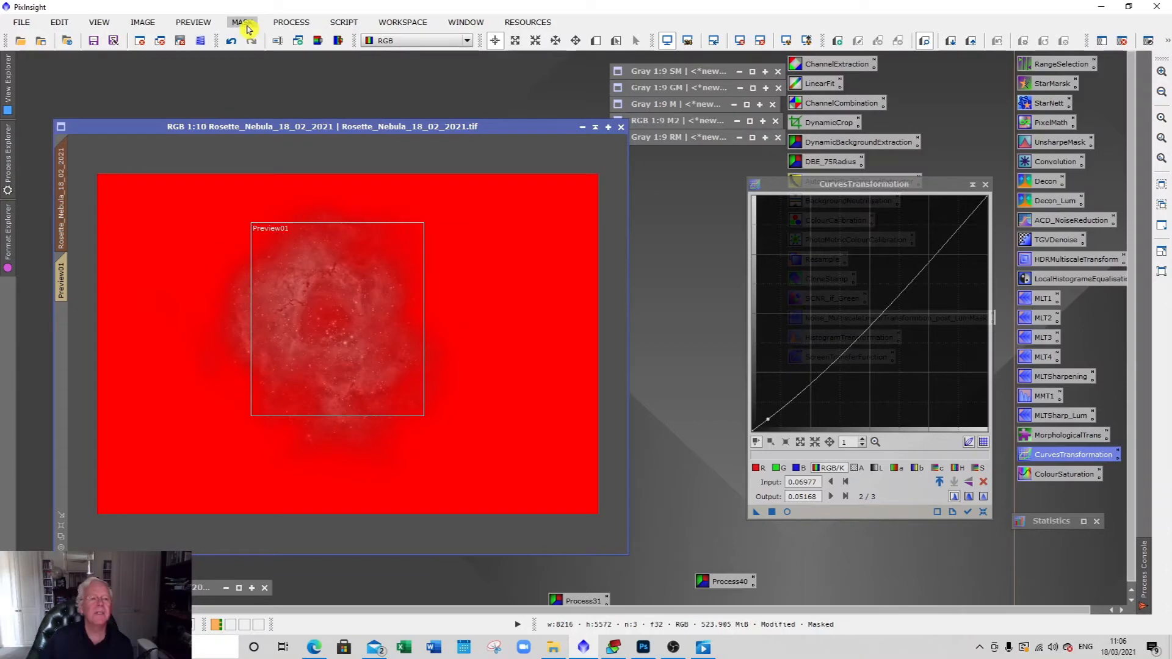
{"action": "left_click", "coordinate": [242, 23]}
{"action": "left_click", "coordinate": [276, 109]}
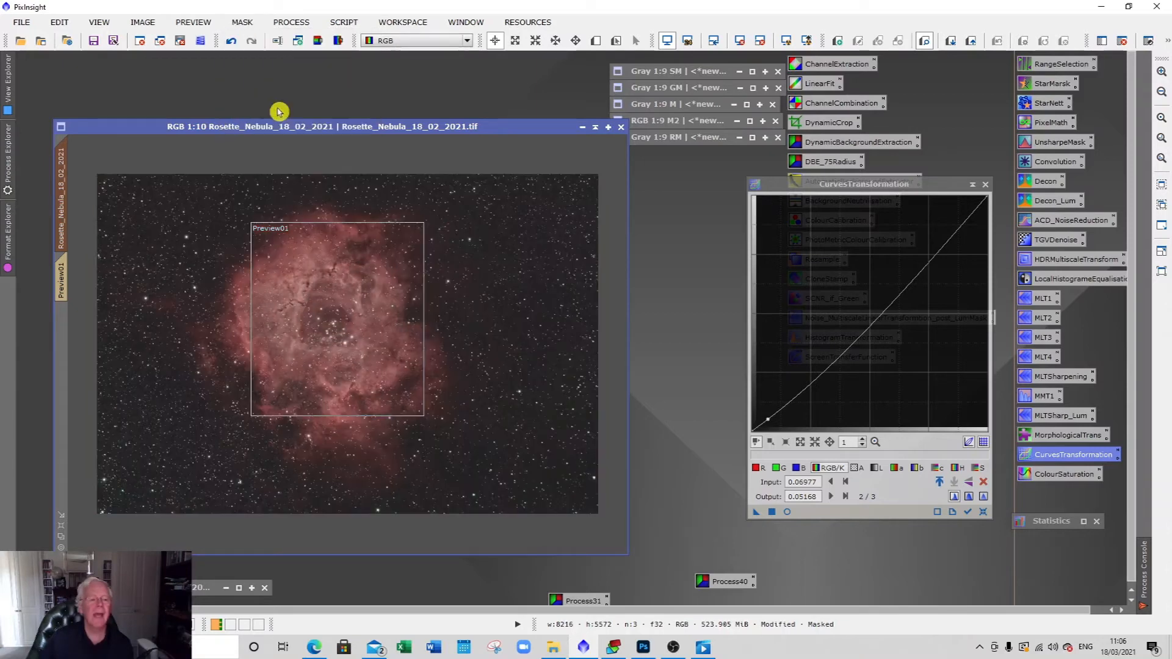
- Reset the CurvesTransformation settings and open the real-time preview, placing it clear of the curve editor
{"action": "left_click", "coordinate": [983, 512]}
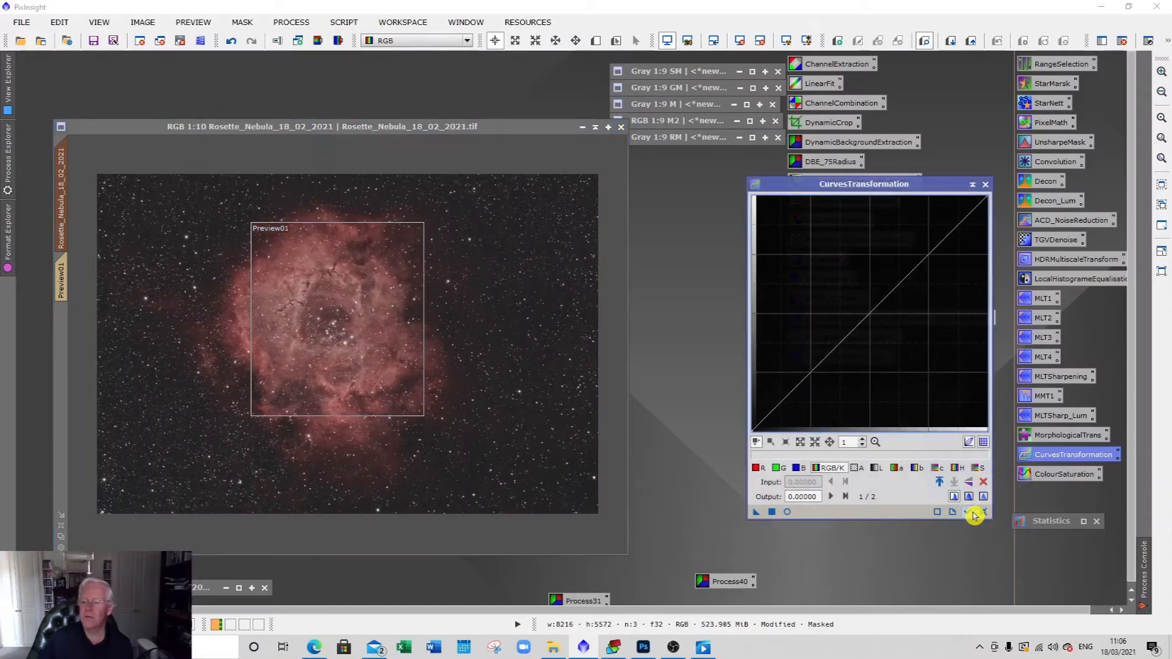
{"action": "left_click", "coordinate": [787, 513]}
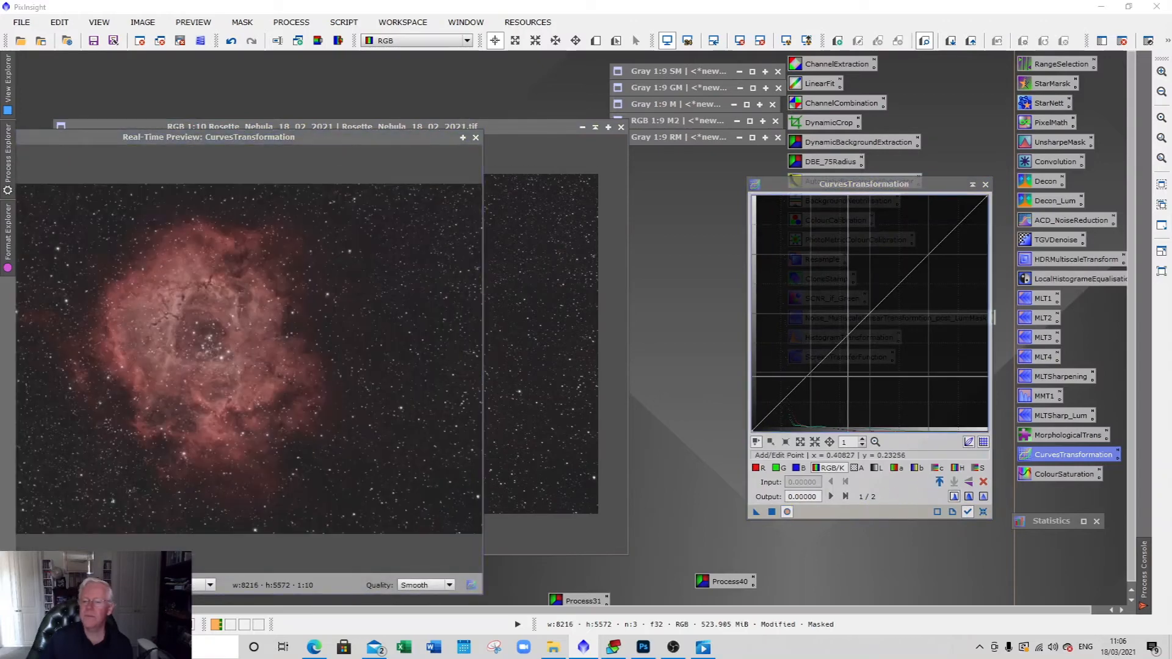
{"action": "left_click_drag", "start_coordinate": [393, 145], "coordinate": [489, 131]}
- Try a saturation point at input 0.09819, output 0.11886, plus a raised hue curve in the preview, and reset all curves
{"action": "left_click", "coordinate": [978, 469]}
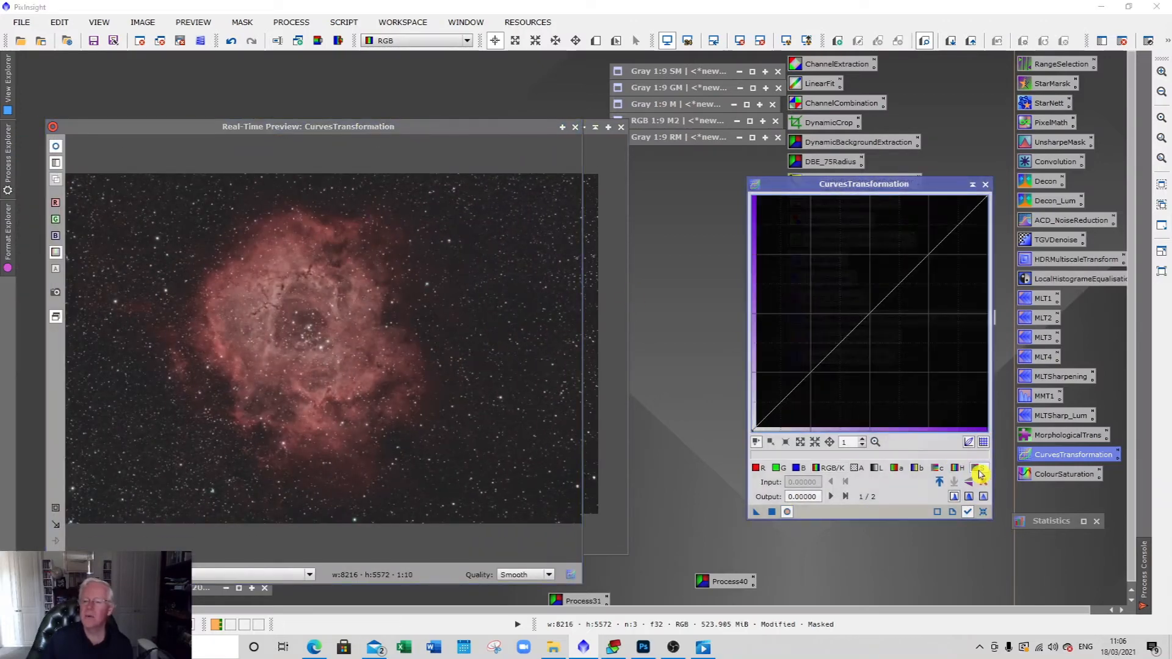
{"action": "left_click_drag", "start_coordinate": [784, 402], "coordinate": [775, 403]}
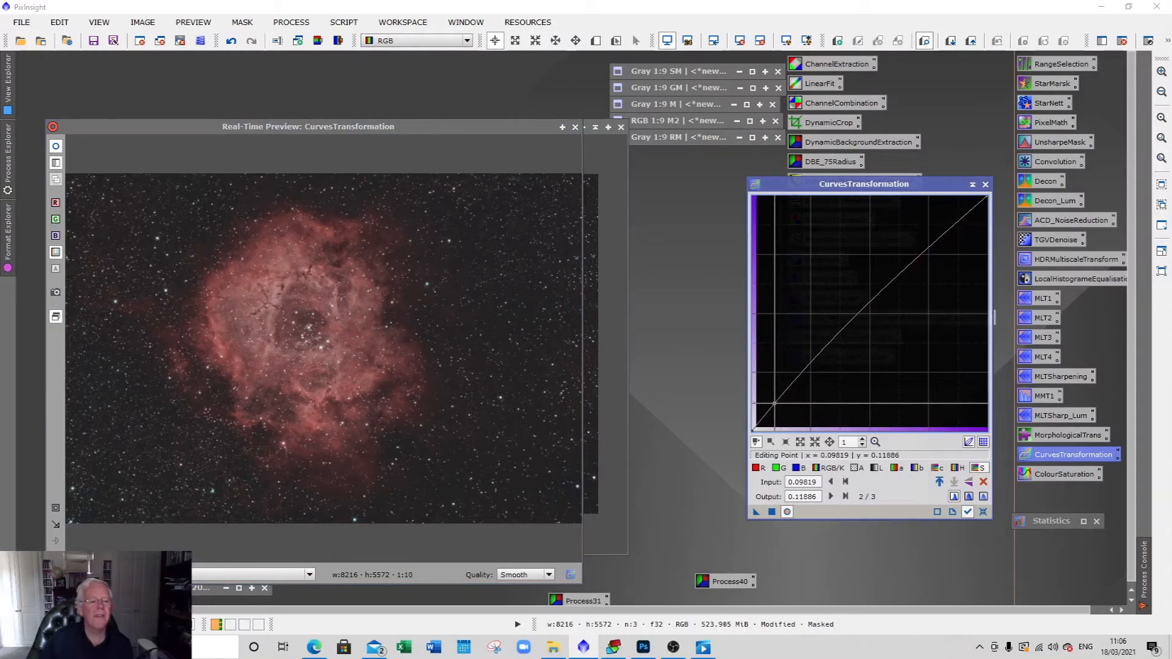
{"action": "left_click", "coordinate": [956, 469]}
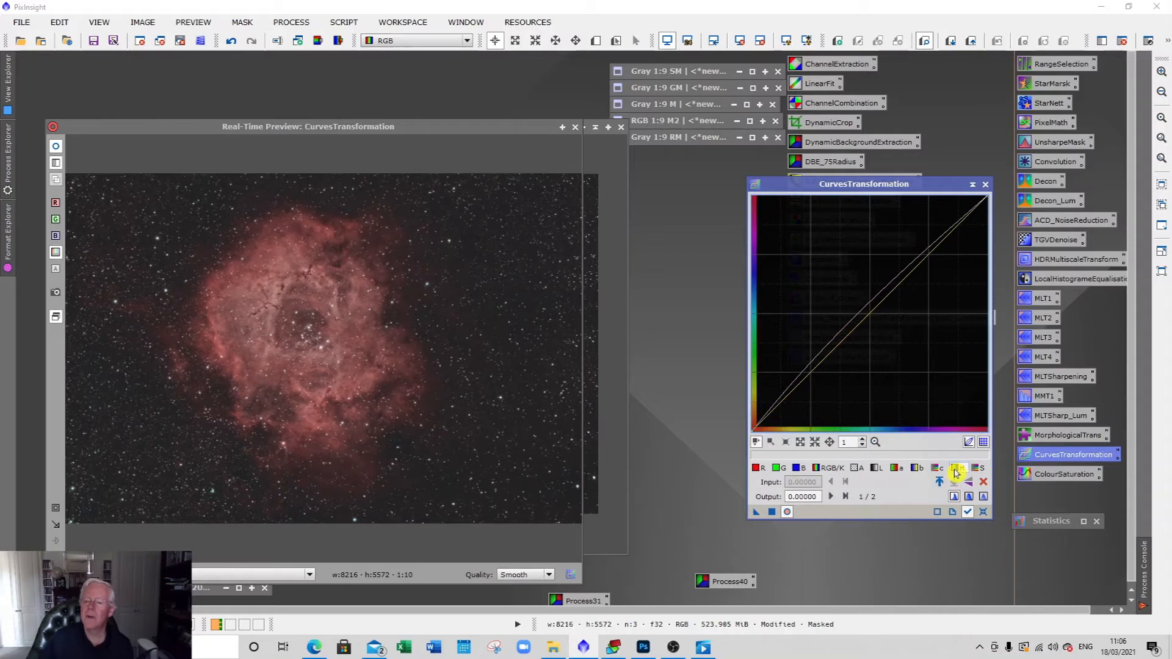
{"action": "left_click", "coordinate": [810, 376]}
{"action": "left_click_drag", "start_coordinate": [811, 376], "coordinate": [760, 329]}
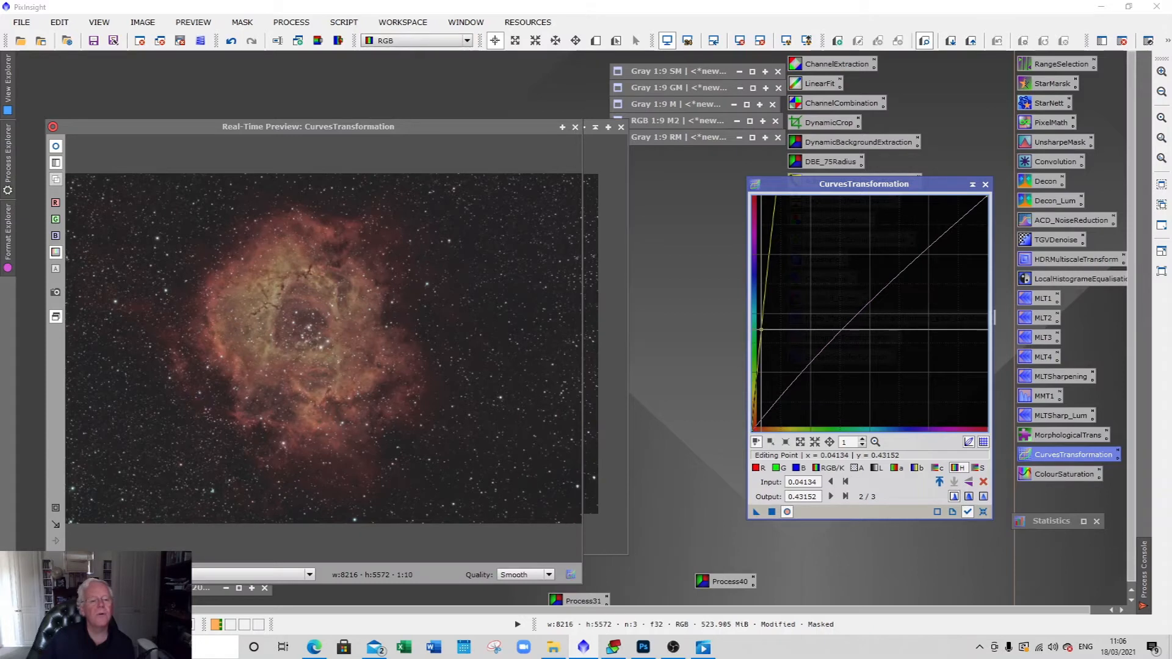
{"action": "left_click_drag", "start_coordinate": [760, 329], "coordinate": [798, 399]}
{"action": "left_click", "coordinate": [983, 513]}
- Raise the saturation curve with a point at input 0.05685, output 0.08786, and apply it to the GM-masked image, closing the preview
{"action": "left_click", "coordinate": [980, 469]}
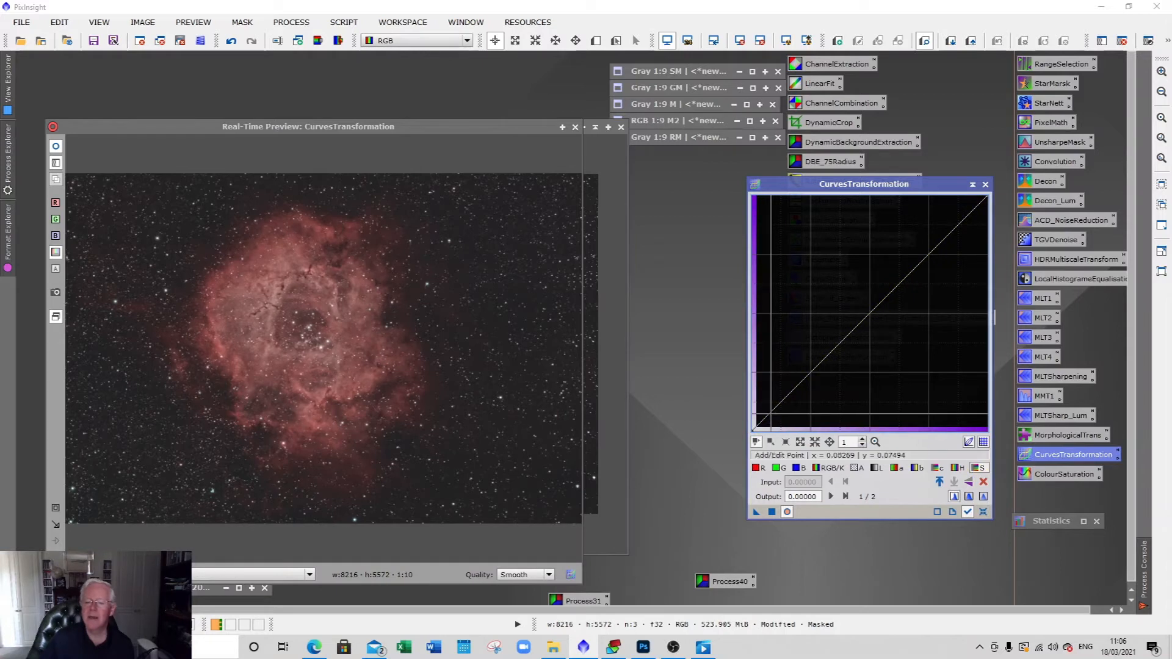
{"action": "left_click", "coordinate": [765, 409]}
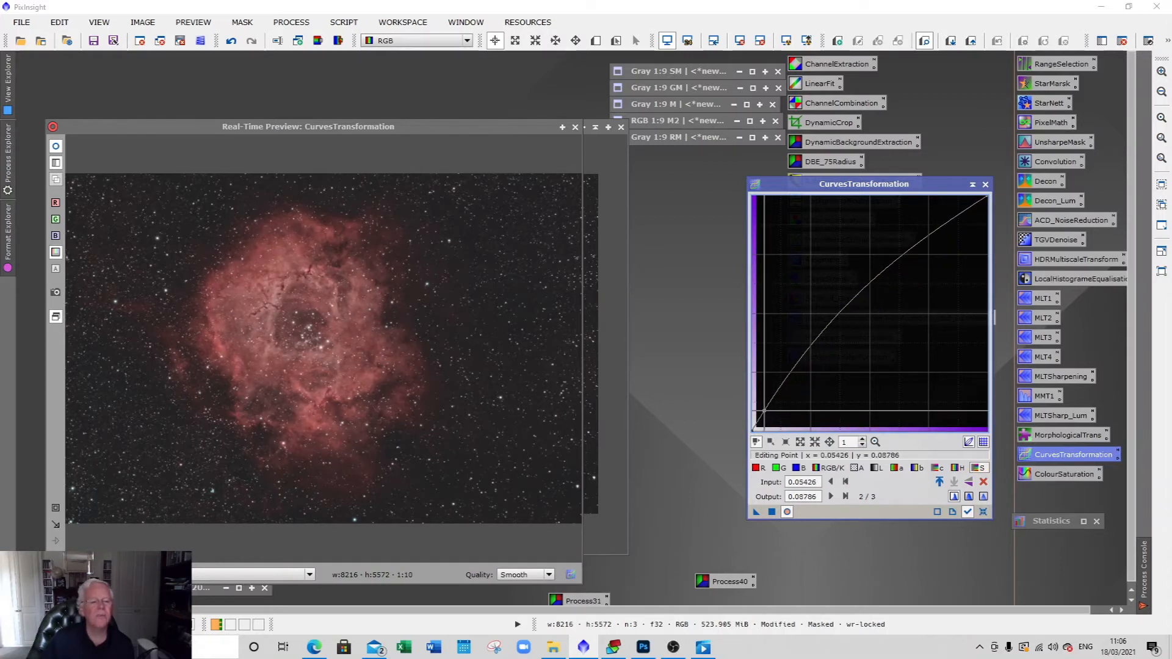
{"action": "left_click_drag", "start_coordinate": [764, 410], "coordinate": [765, 411]}
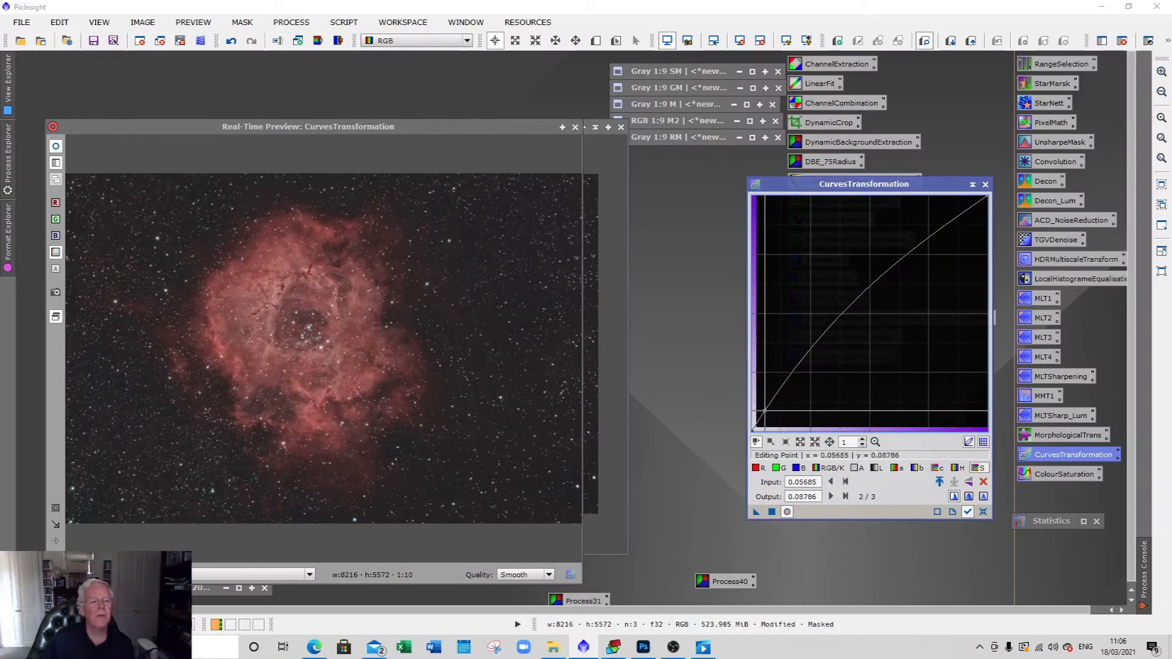
{"action": "left_click", "coordinate": [576, 127]}
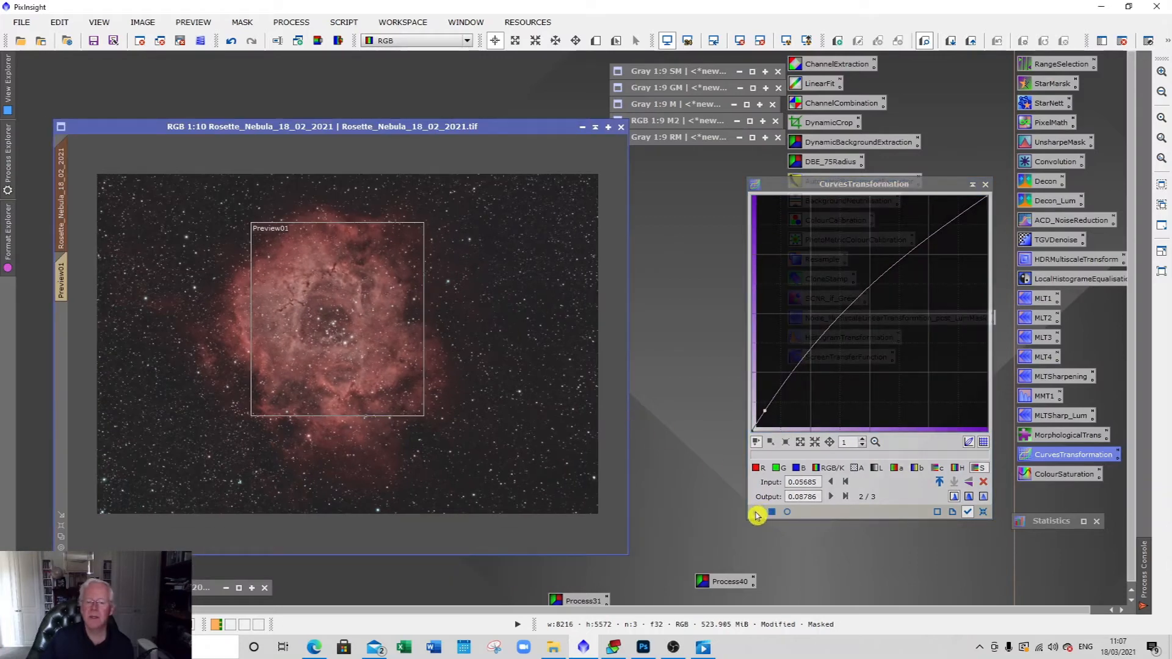
{"action": "left_click_drag", "start_coordinate": [755, 516], "coordinate": [505, 438]}
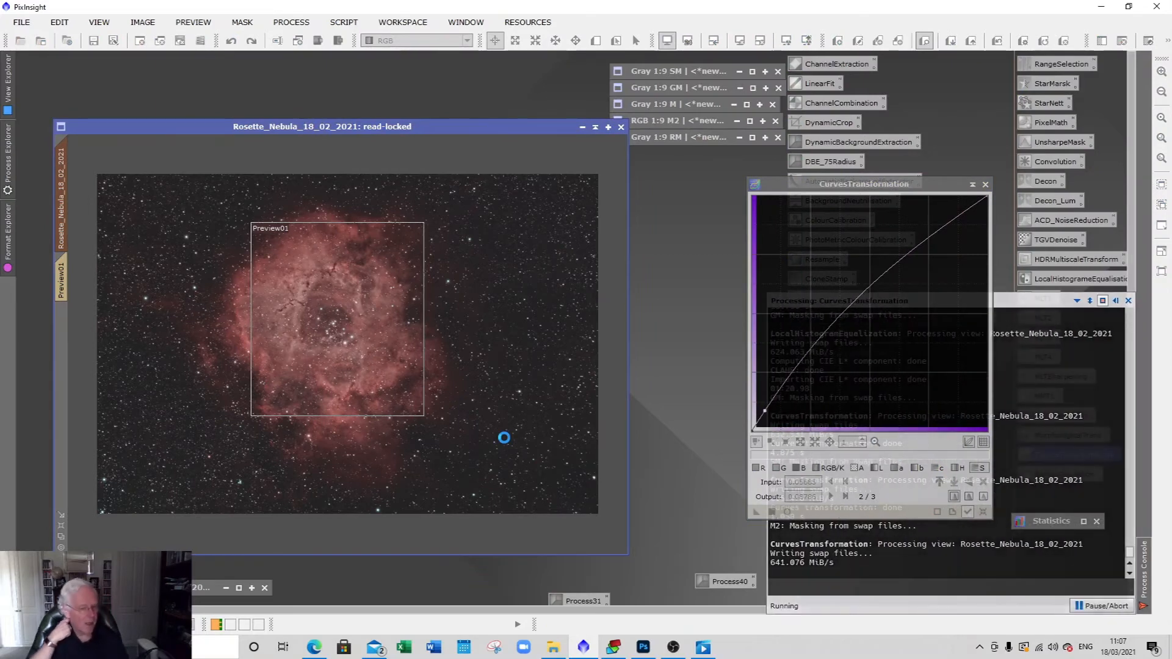
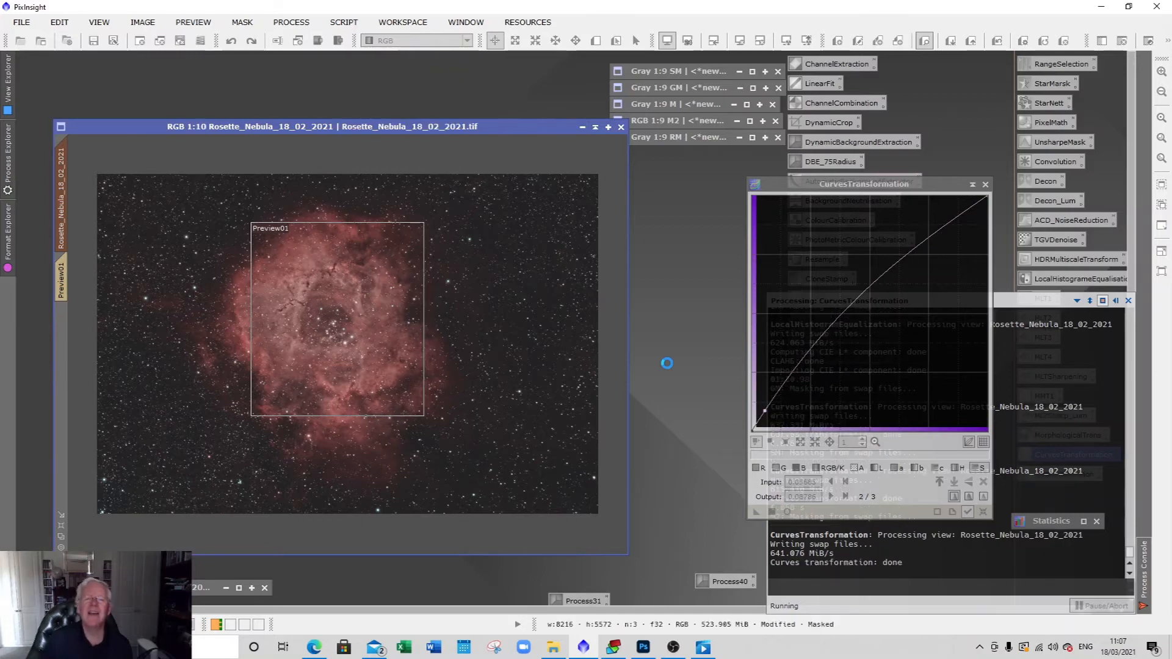
- Remove mask GM from the Rosette Nebula image, apply mask RM in its place, and put the RM window away
{"action": "left_click", "coordinate": [242, 22]}
{"action": "left_click", "coordinate": [256, 58]}
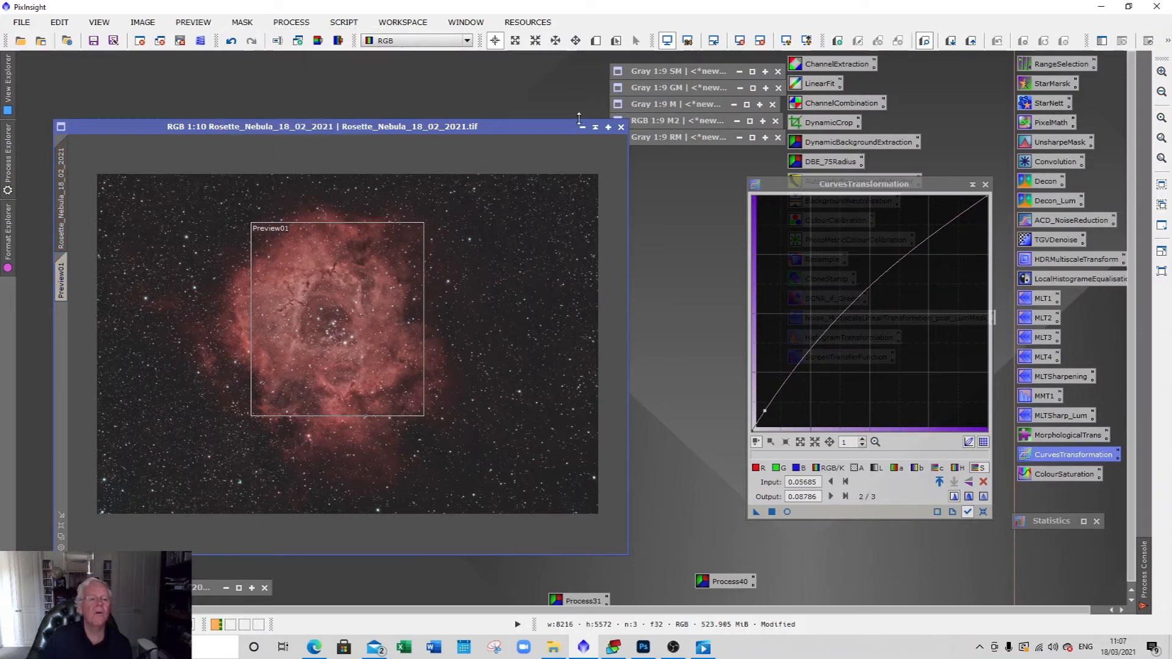
{"action": "left_click", "coordinate": [751, 138]}
{"action": "left_click", "coordinate": [476, 99]}
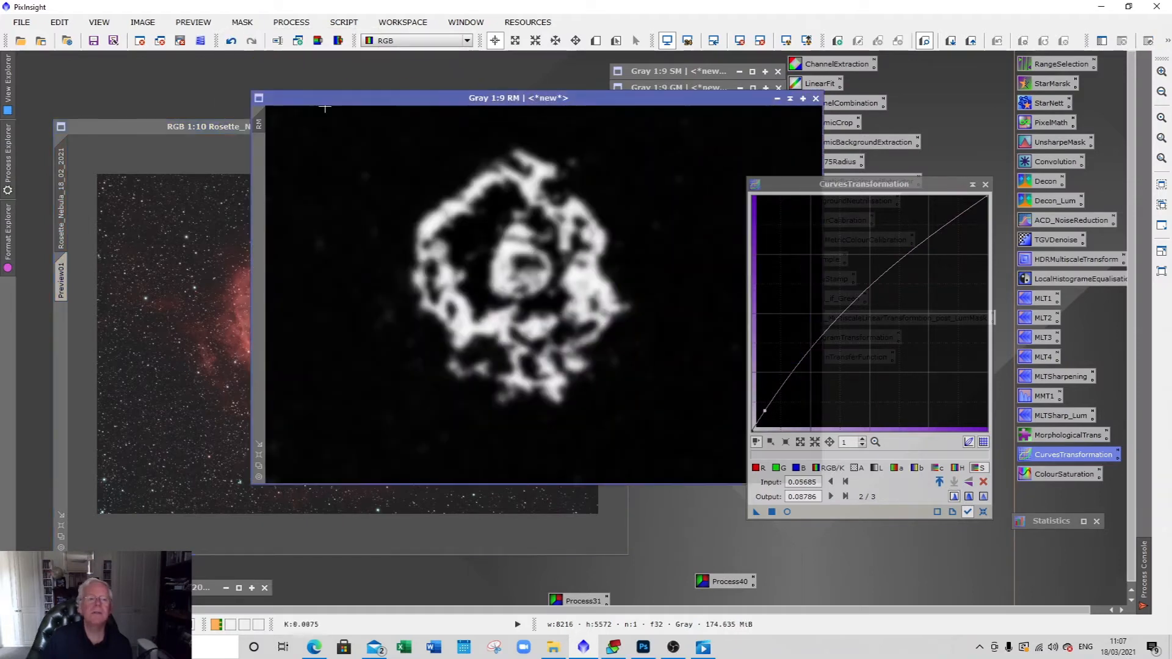
{"action": "left_click_drag", "start_coordinate": [261, 124], "coordinate": [93, 307]}
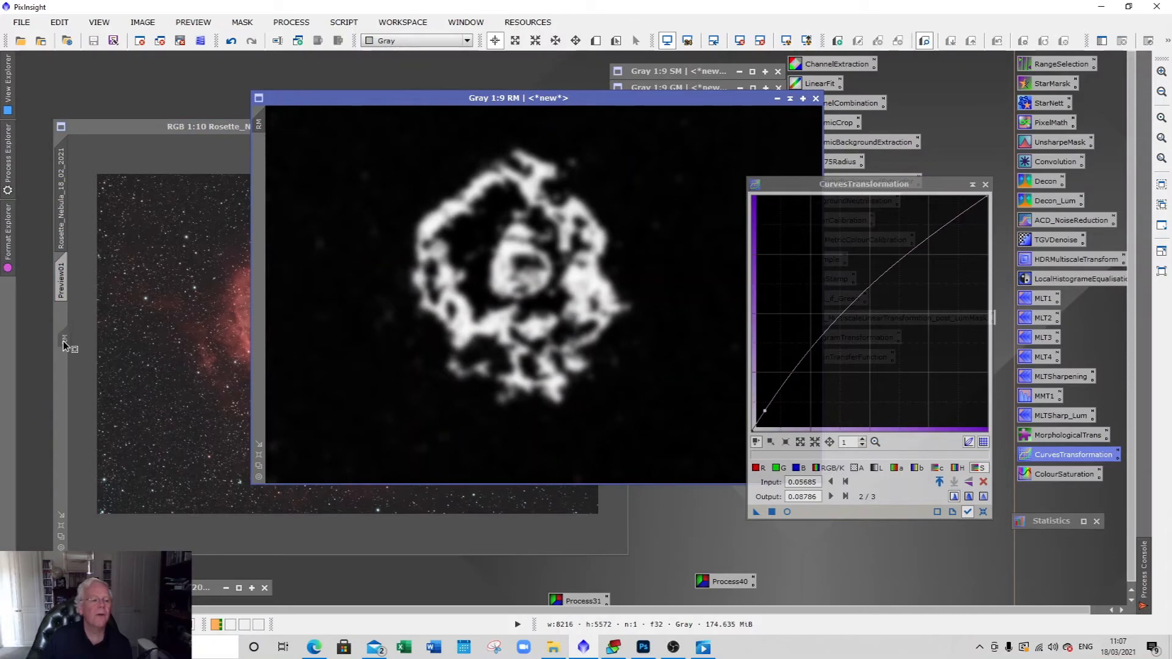
{"action": "left_click", "coordinate": [794, 101]}
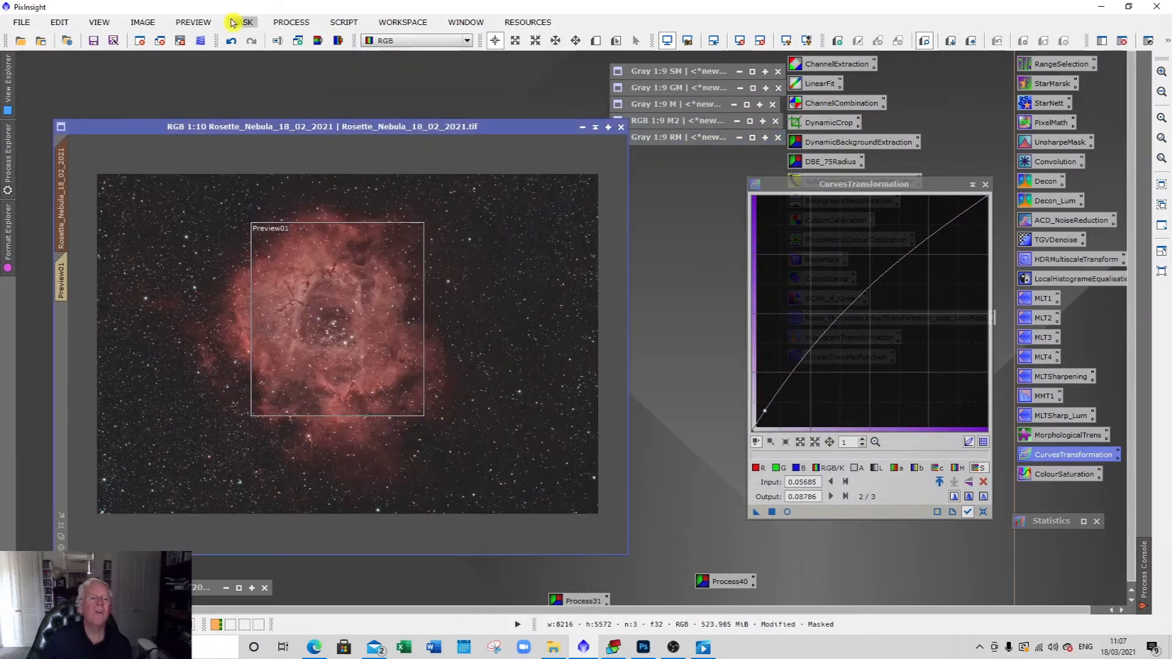
- Check which parts of the nebula mask RM protects using the mask overlay, and hide the overlay
{"action": "left_click", "coordinate": [233, 23]}
{"action": "left_click", "coordinate": [272, 107]}
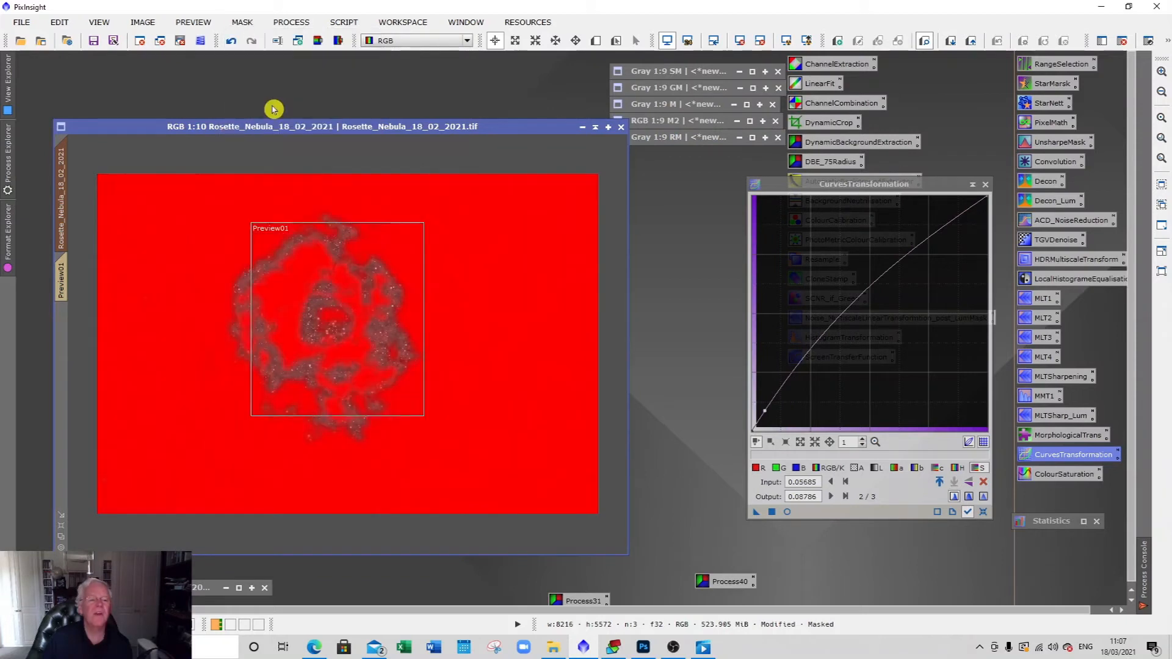
{"action": "left_click", "coordinate": [246, 25]}
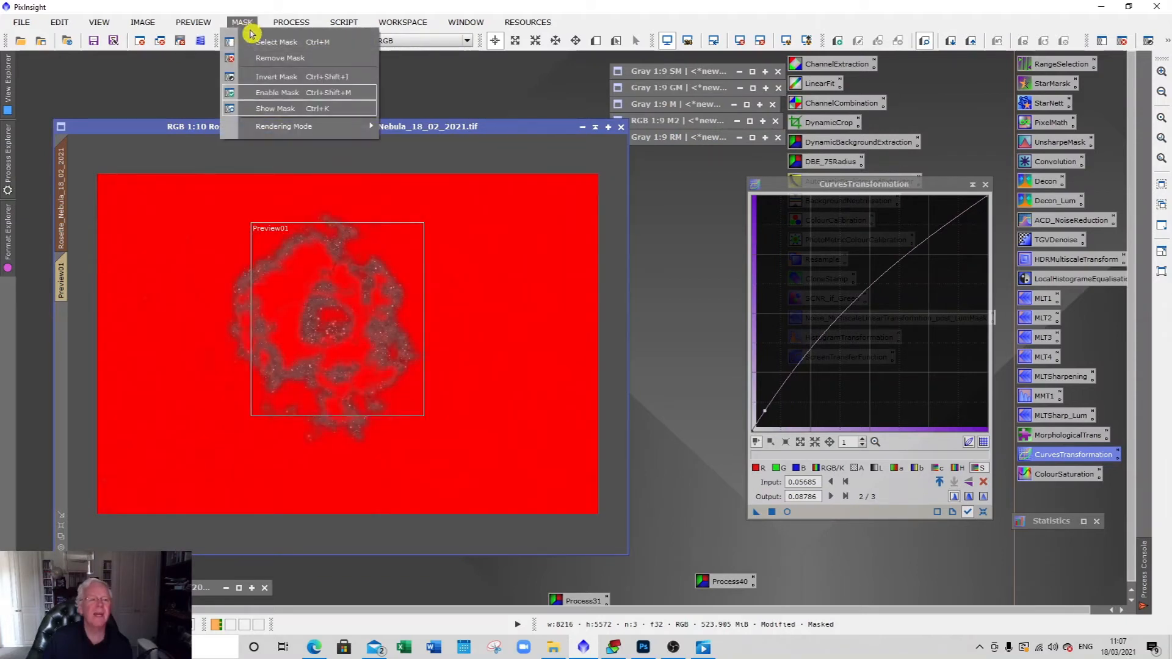
{"action": "left_click", "coordinate": [275, 109]}
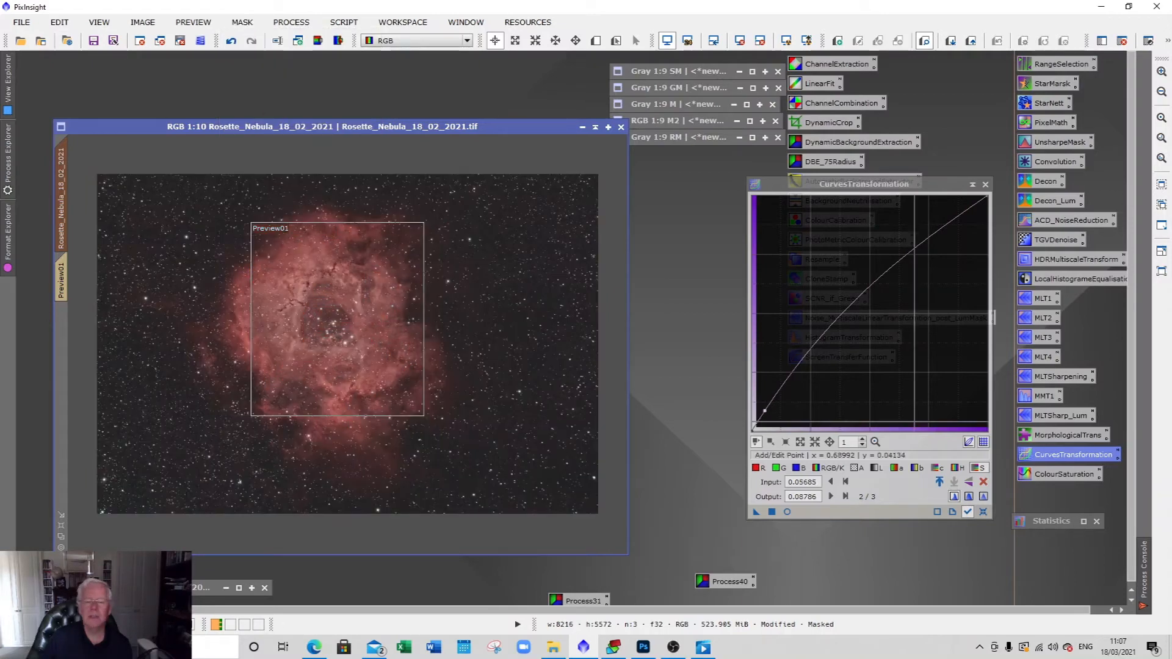
- Try a lowered hue curve with a point at input 0.07235, output 0.03101 in the real-time preview, and reset the curves
{"action": "left_click", "coordinate": [983, 512]}
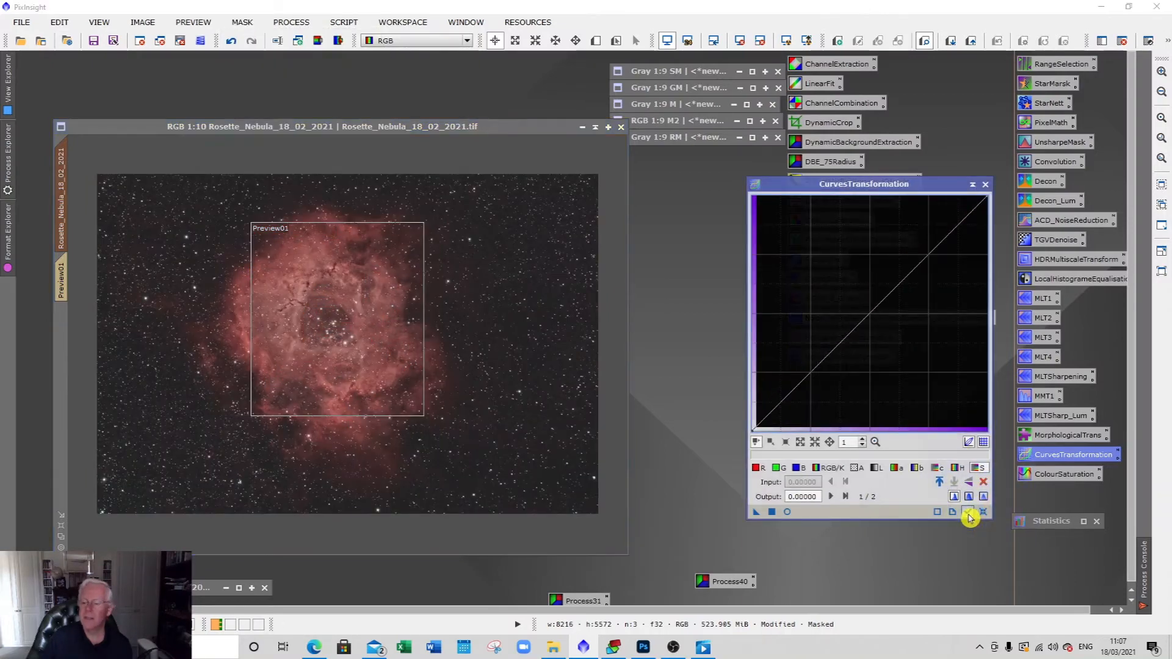
{"action": "left_click", "coordinate": [787, 511]}
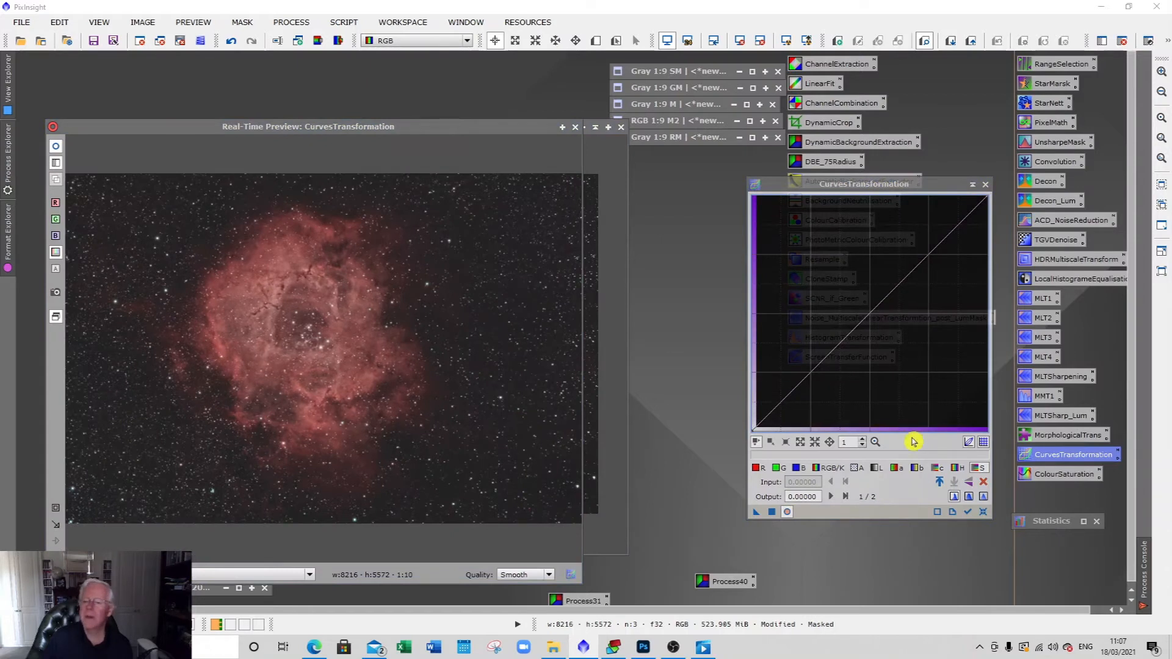
{"action": "left_click", "coordinate": [958, 468]}
{"action": "mouse_move", "coordinate": [779, 405]}
{"action": "left_mouse_down"}
{"action": "mouse_move", "coordinate": [867, 424]}
{"action": "mouse_move", "coordinate": [970, 424]}
{"action": "mouse_move", "coordinate": [786, 389]}
{"action": "mouse_move", "coordinate": [753, 368]}
{"action": "mouse_move", "coordinate": [767, 293]}
{"action": "mouse_move", "coordinate": [765, 381]}
{"action": "mouse_move", "coordinate": [790, 428]}
{"action": "mouse_move", "coordinate": [763, 390]}
{"action": "mouse_move", "coordinate": [775, 427]}
{"action": "mouse_move", "coordinate": [892, 427]}
{"action": "mouse_move", "coordinate": [768, 423]}
{"action": "left_mouse_up"}
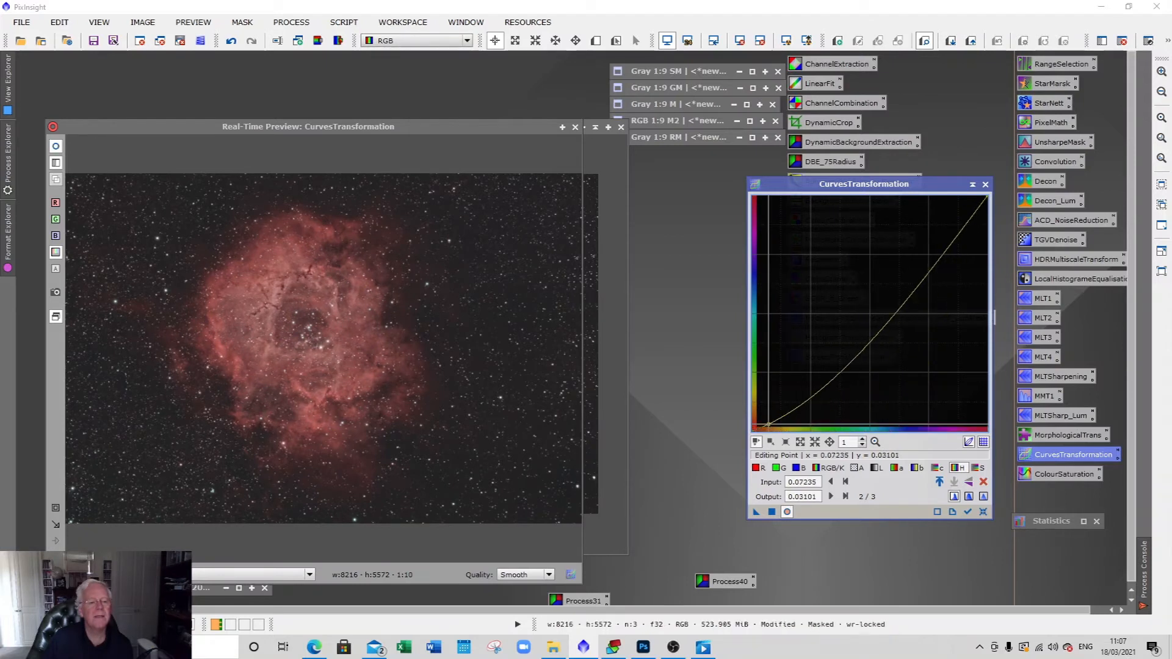
{"action": "left_click", "coordinate": [984, 515]}
- Try a saturation point at input 0.04393, output 0.07752 through mask RM, reset the curves, and close the preview
{"action": "left_click", "coordinate": [978, 467]}
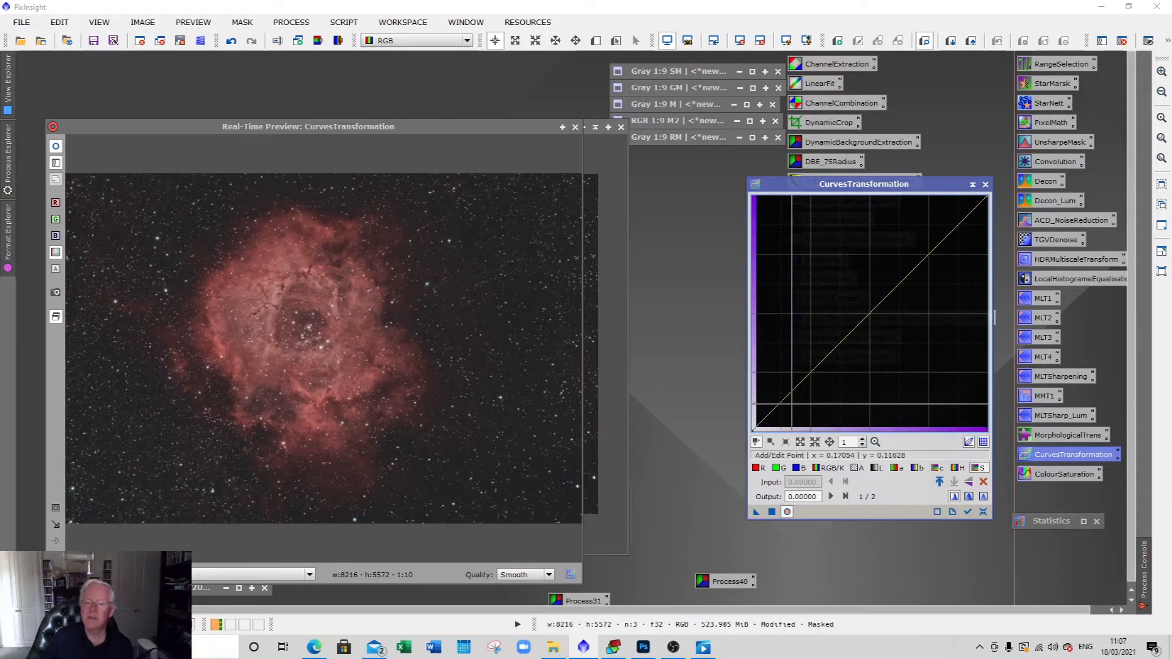
{"action": "left_click_drag", "start_coordinate": [788, 401], "coordinate": [763, 412]}
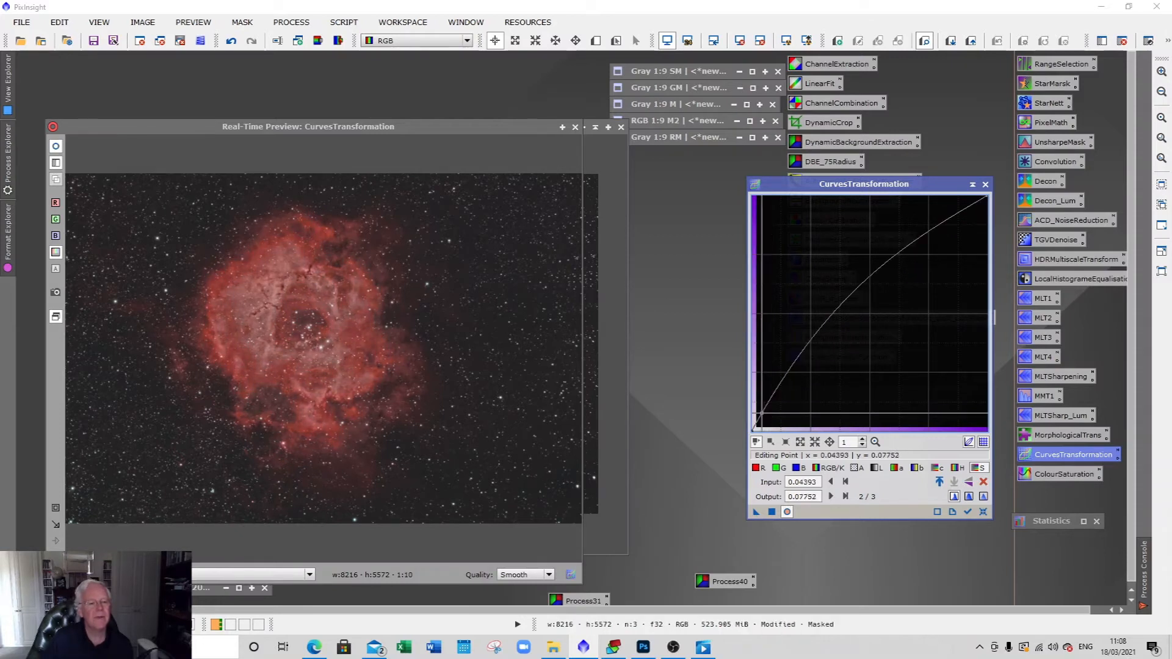
{"action": "left_click", "coordinate": [982, 513]}
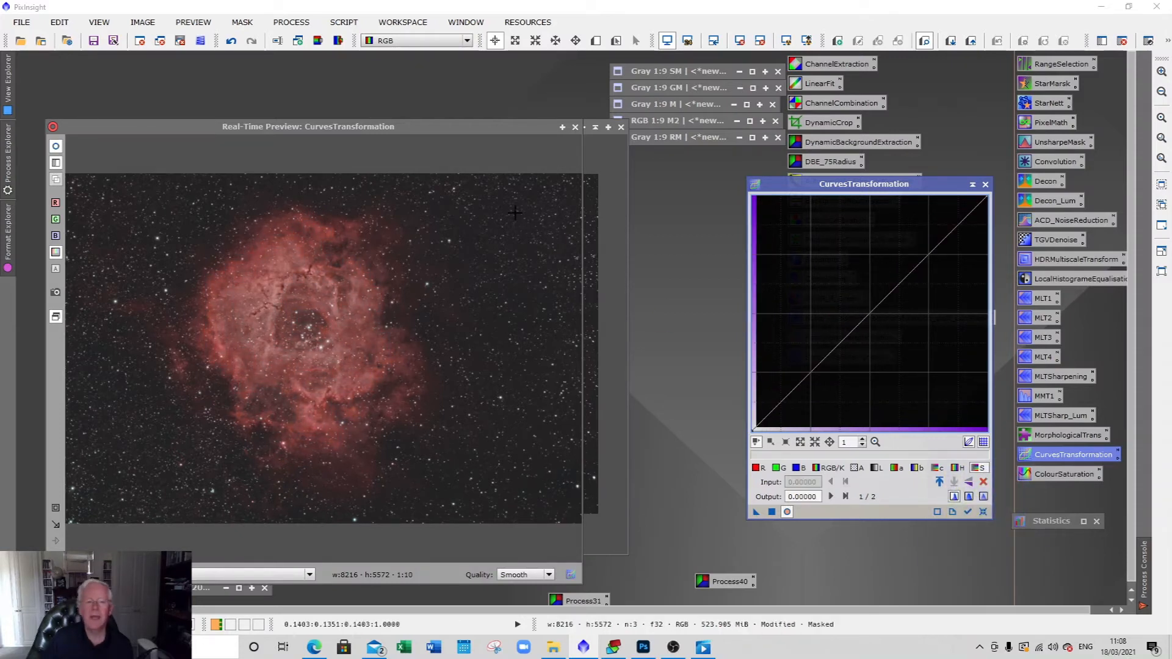
{"action": "left_click", "coordinate": [577, 131]}
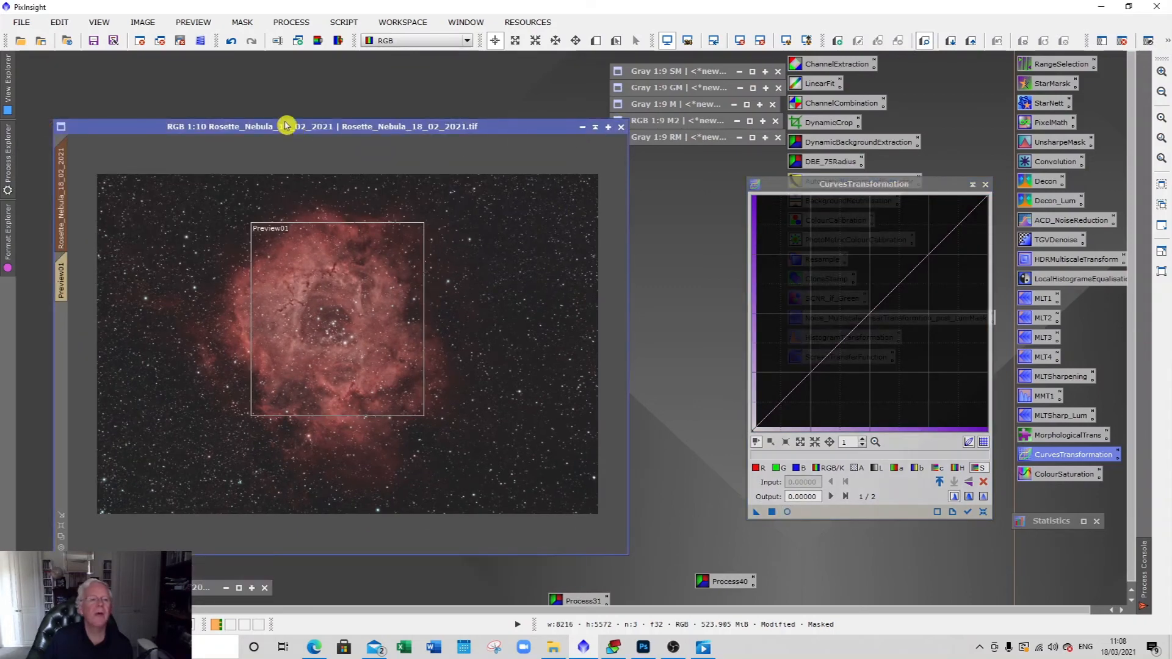
- Remove mask RM from the Rosette Nebula image and apply mask GM instead, putting the GM window away
{"action": "left_click", "coordinate": [242, 23]}
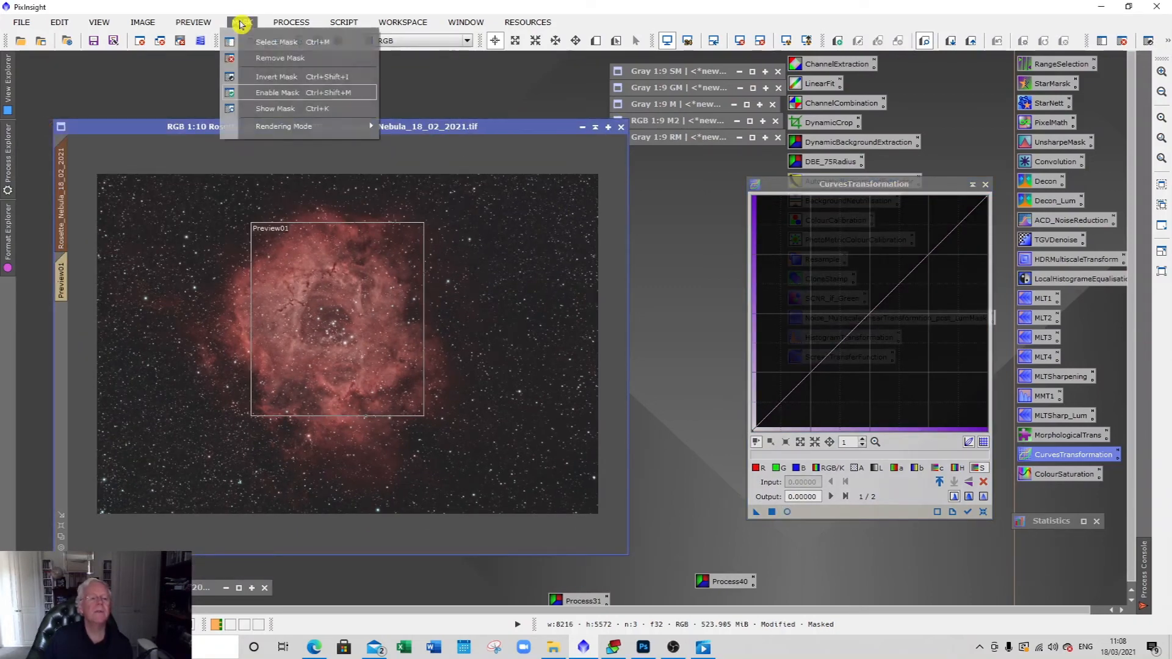
{"action": "left_click", "coordinate": [266, 62]}
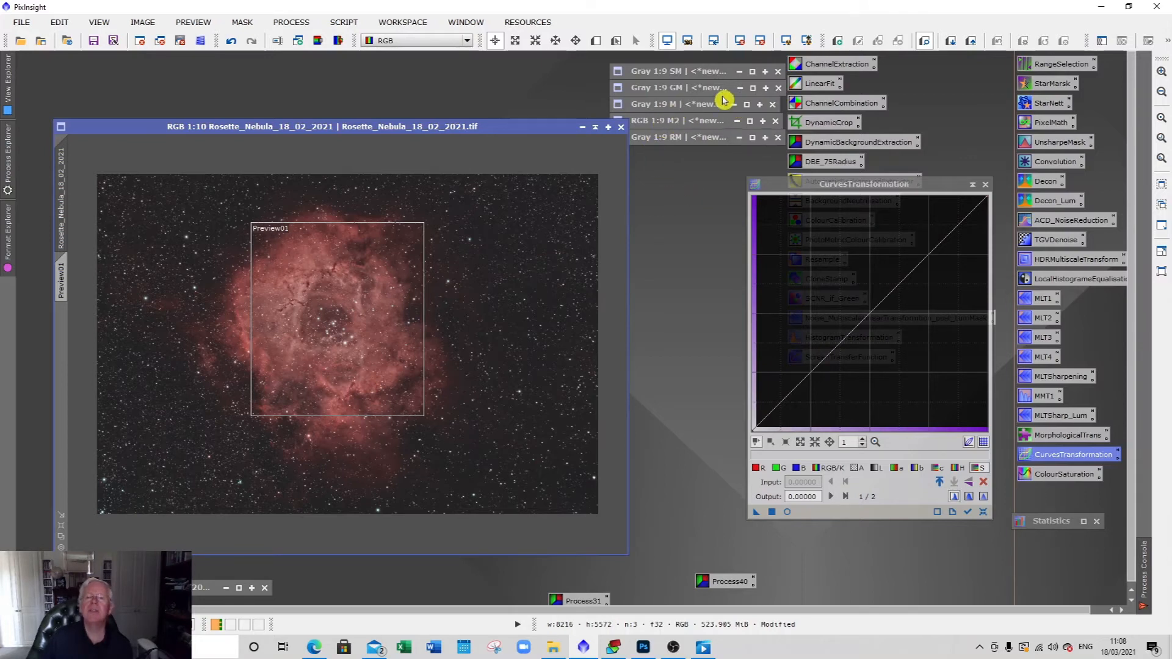
{"action": "left_click", "coordinate": [755, 90]}
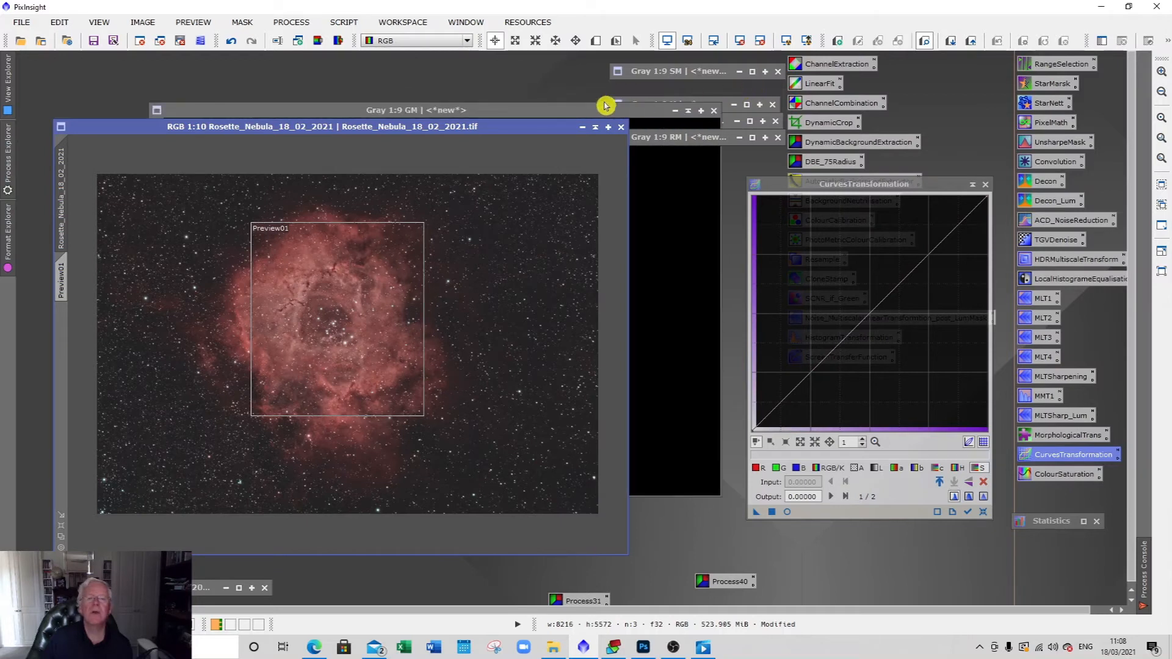
{"action": "left_click", "coordinate": [575, 110]}
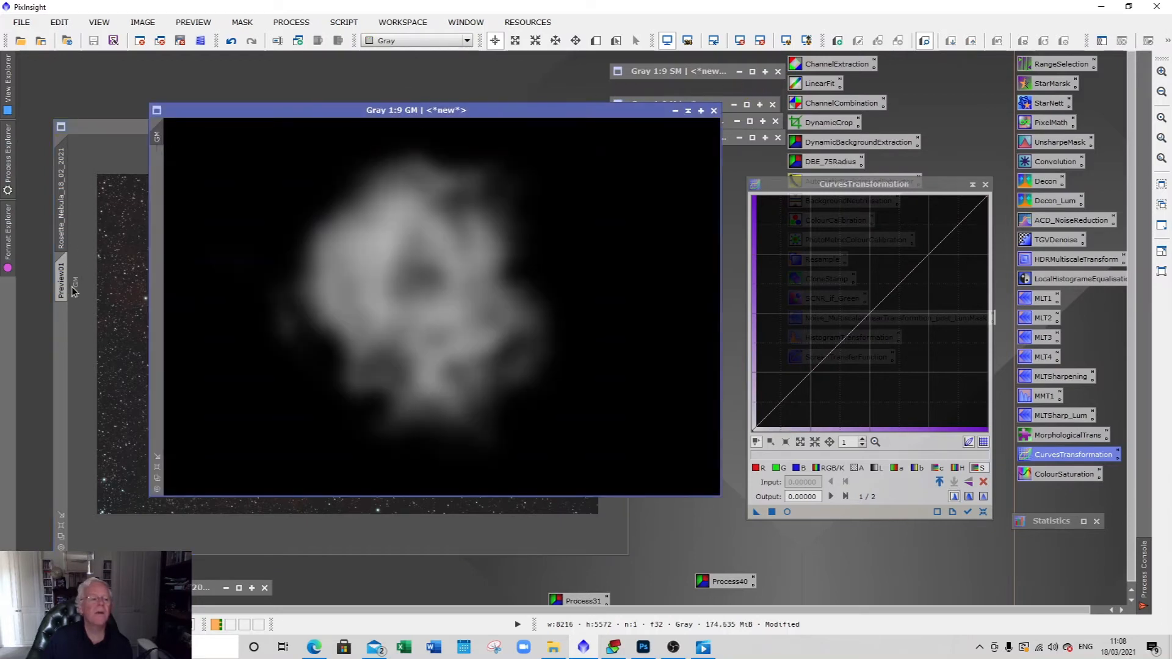
{"action": "left_click_drag", "start_coordinate": [59, 332], "coordinate": [60, 332]}
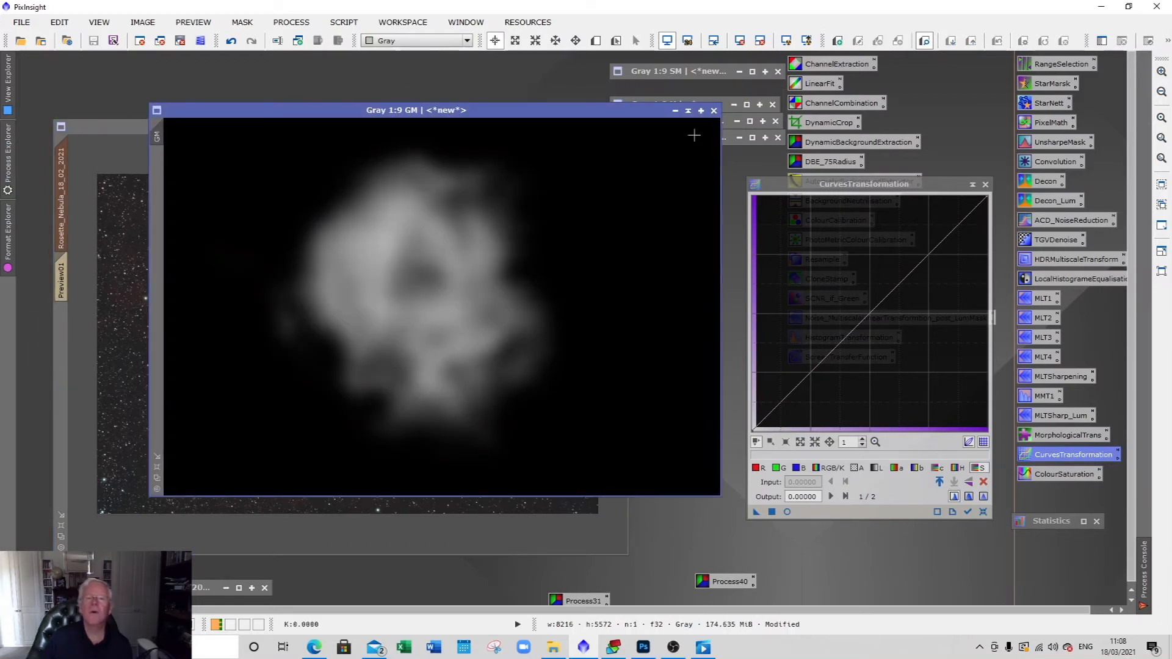
{"action": "left_click", "coordinate": [690, 114]}
{"action": "left_click", "coordinate": [372, 129]}
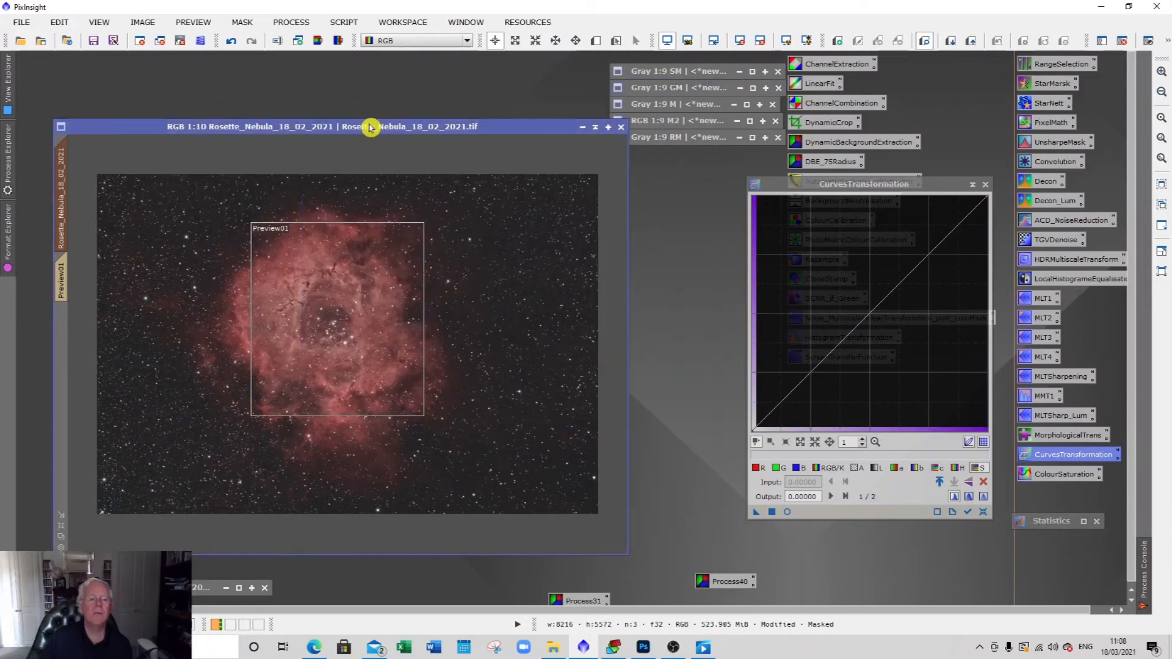
- Raise the hue curve with a point at input 0.08527, output 0.11370 using the real-time preview, and apply it to the GM-masked image
{"action": "left_click", "coordinate": [990, 513]}
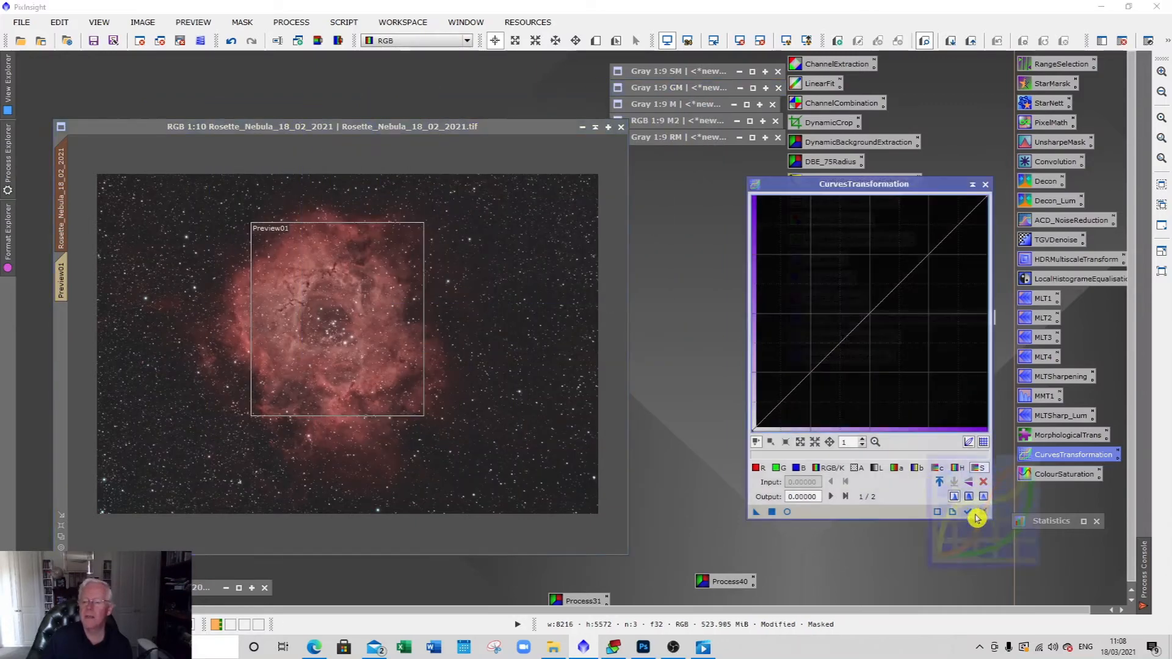
{"action": "left_click", "coordinate": [786, 514]}
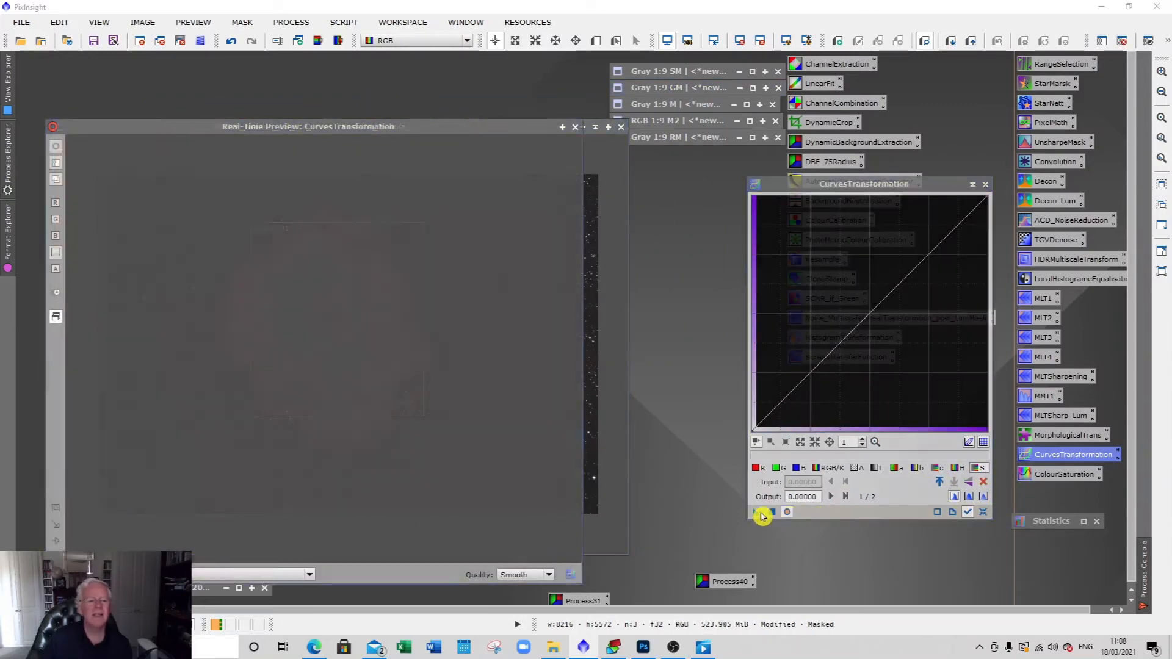
{"action": "left_click_drag", "start_coordinate": [435, 137], "coordinate": [461, 137]}
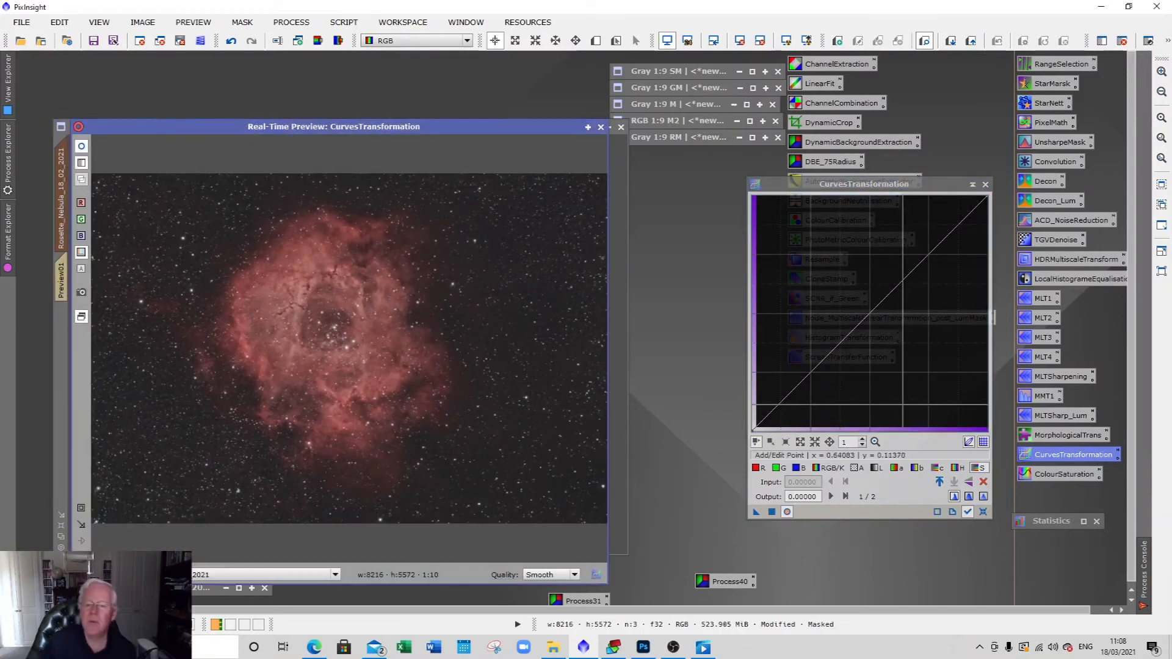
{"action": "left_click", "coordinate": [957, 468]}
{"action": "left_click_drag", "start_coordinate": [790, 393], "coordinate": [768, 381]}
{"action": "left_click_drag", "start_coordinate": [769, 384], "coordinate": [772, 404]}
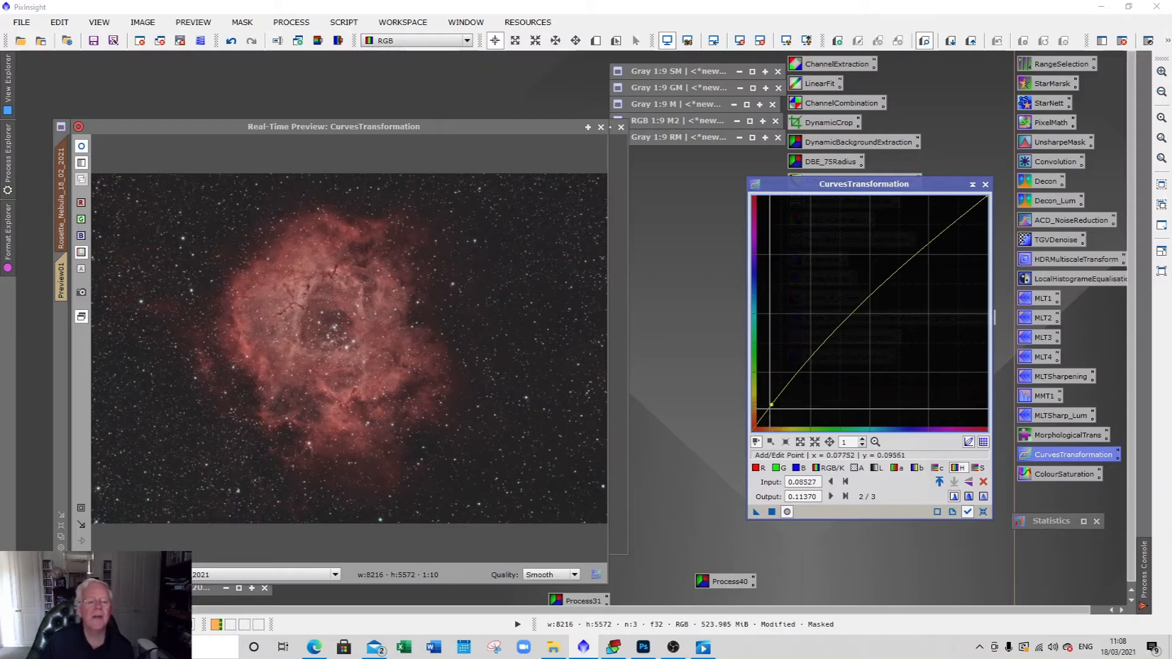
{"action": "left_click_drag", "start_coordinate": [530, 130], "coordinate": [467, 131]}
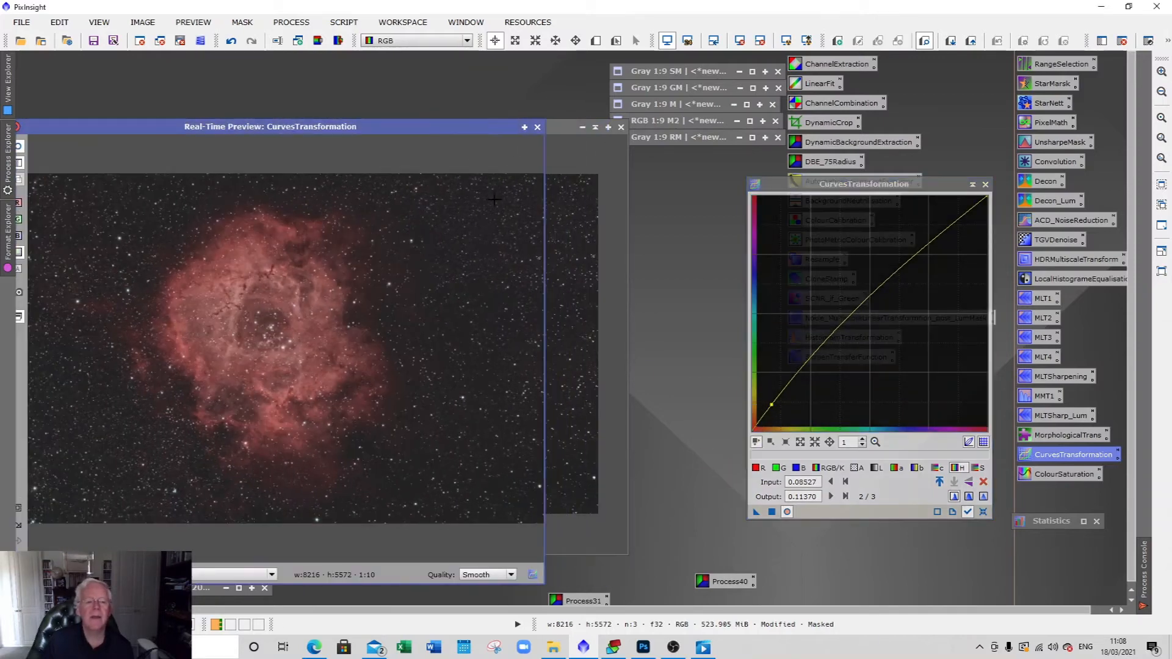
{"action": "left_click_drag", "start_coordinate": [757, 513], "coordinate": [570, 442]}
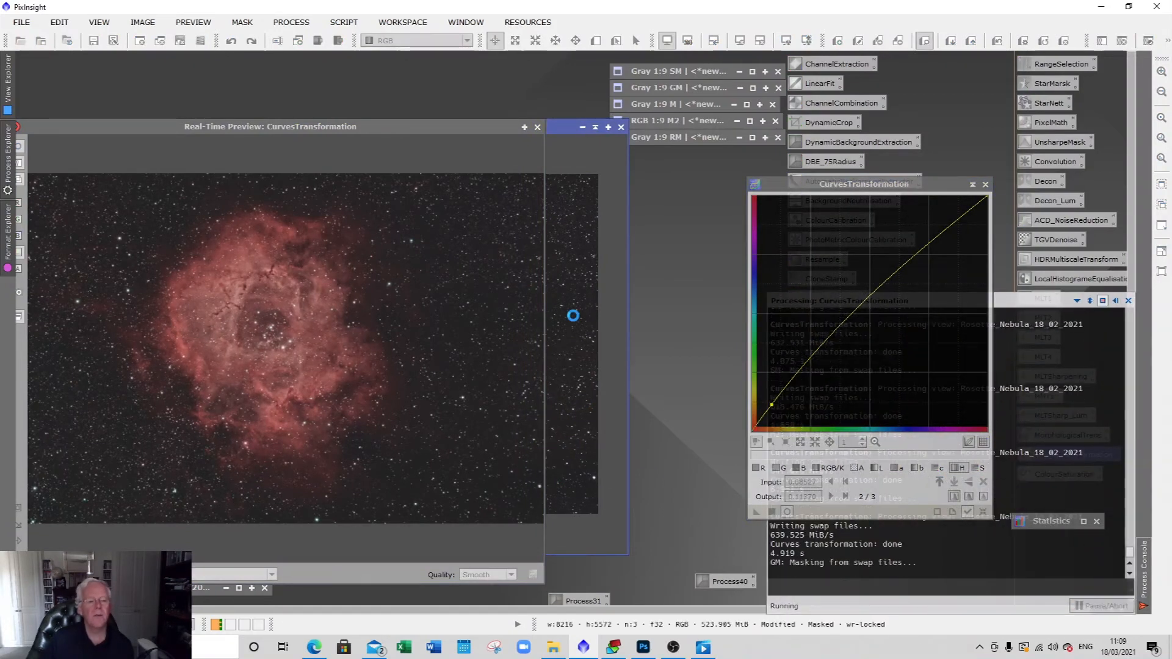
- Reset the curves, raise saturation with a point at input 0.11370, output 0.13437, and apply it to the GM-masked image, closing the preview
{"action": "left_click_drag", "start_coordinate": [415, 127], "coordinate": [498, 127]}
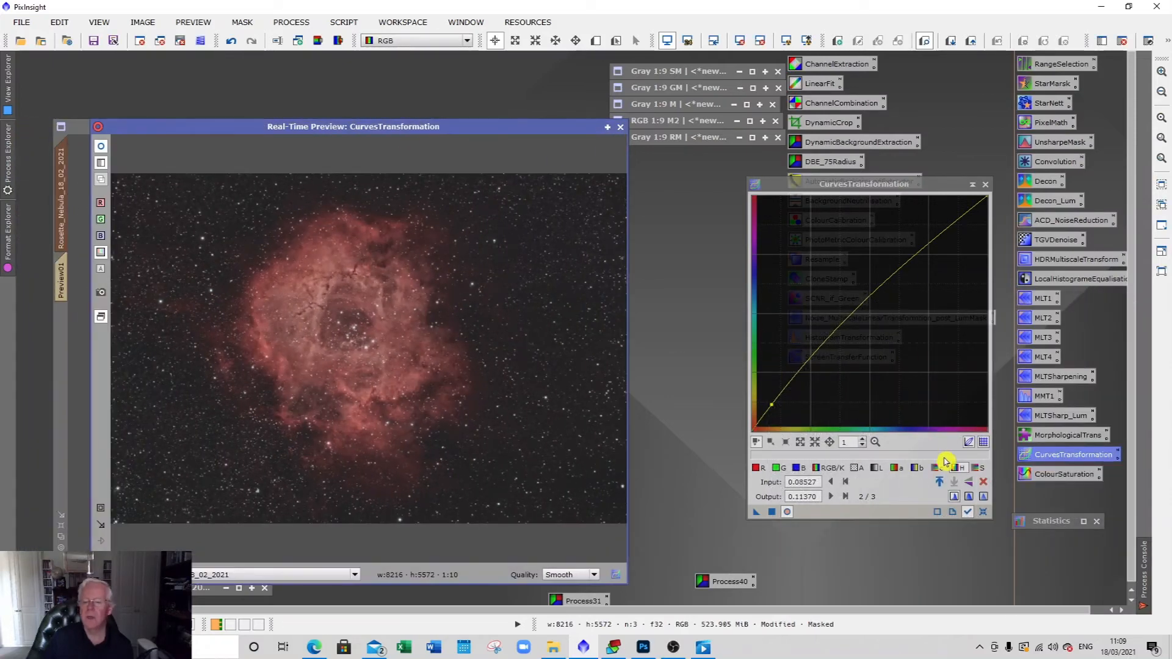
{"action": "left_click", "coordinate": [983, 511]}
{"action": "left_click", "coordinate": [978, 468]}
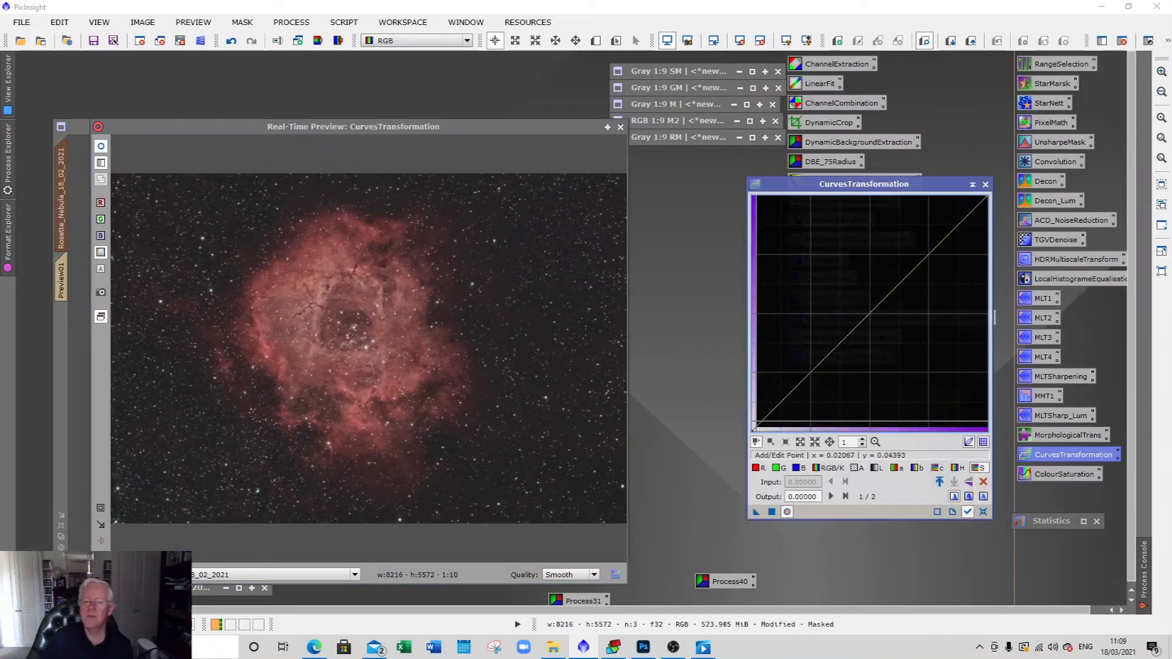
{"action": "left_click", "coordinate": [773, 412]}
{"action": "mouse_move", "coordinate": [773, 412]}
{"action": "left_mouse_down"}
{"action": "mouse_move", "coordinate": [760, 402]}
{"action": "mouse_move", "coordinate": [764, 418]}
{"action": "mouse_move", "coordinate": [859, 428]}
{"action": "mouse_move", "coordinate": [765, 425]}
{"action": "mouse_move", "coordinate": [778, 400]}
{"action": "left_mouse_up"}
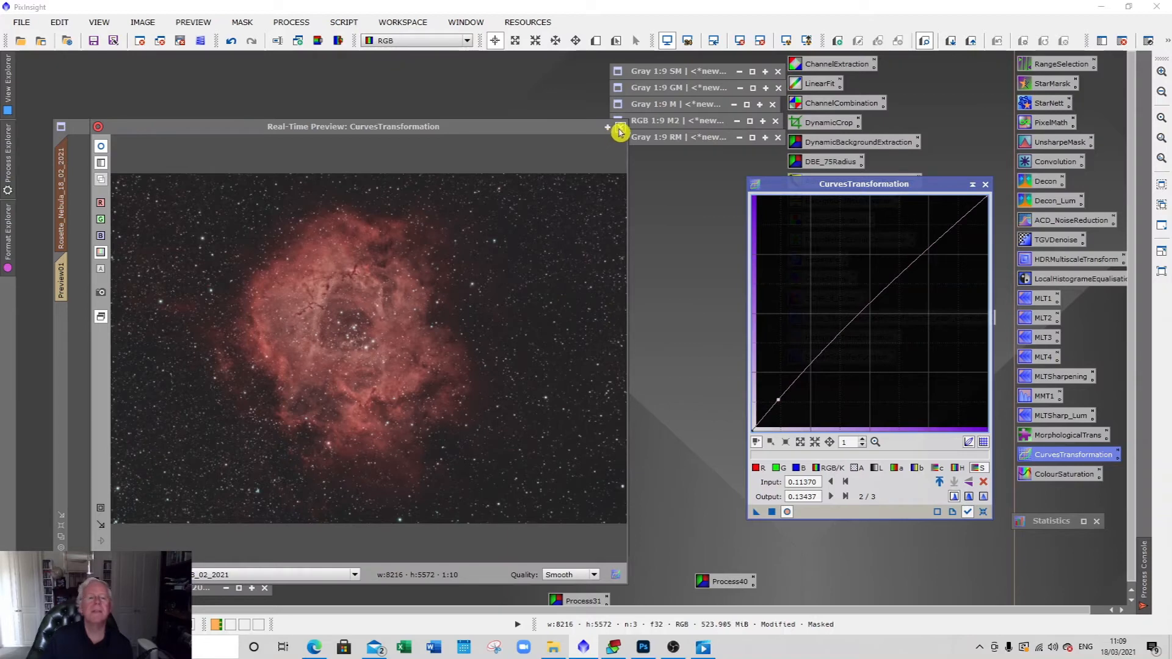
{"action": "left_click_drag", "start_coordinate": [546, 128], "coordinate": [534, 139]}
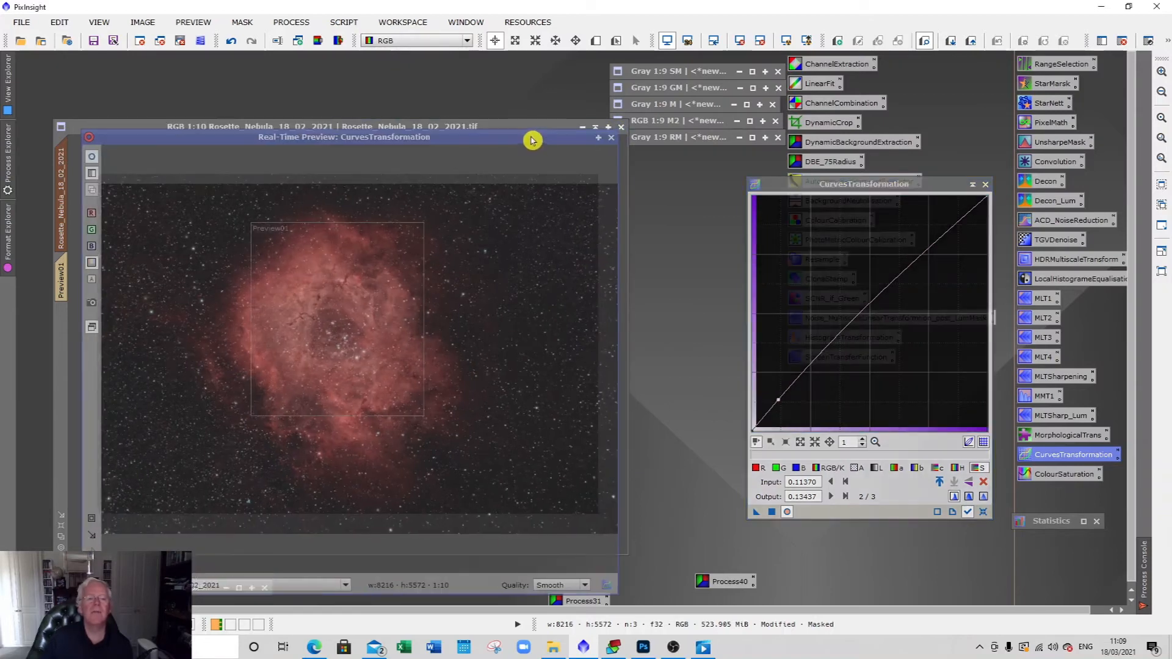
{"action": "left_click", "coordinate": [608, 141]}
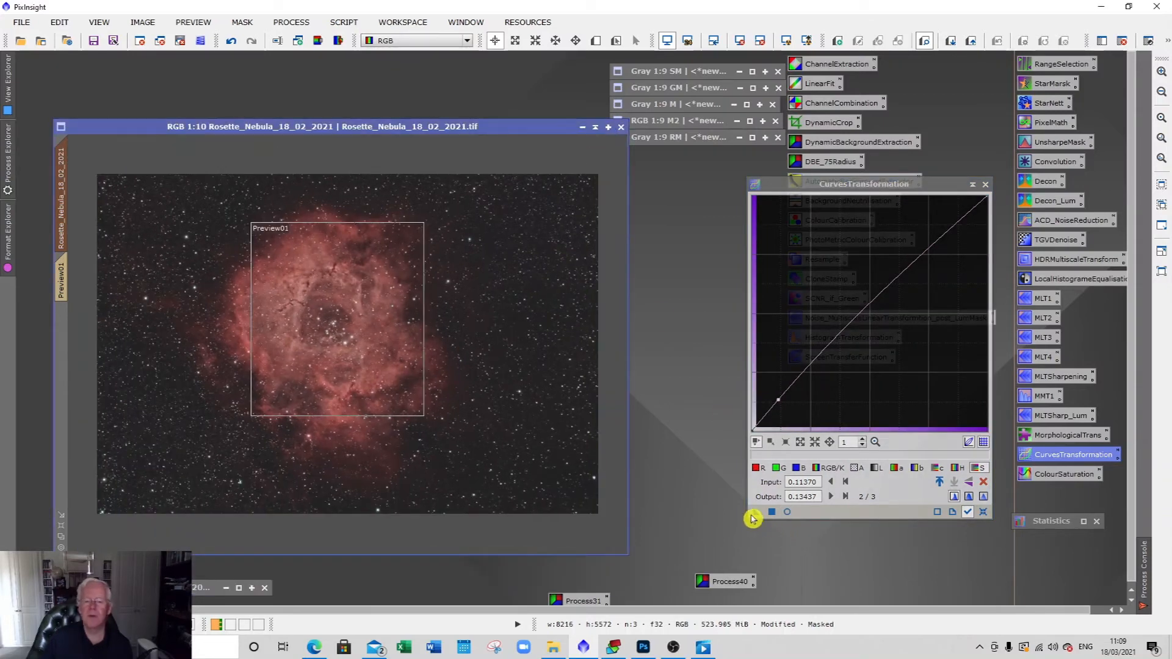
{"action": "left_click_drag", "start_coordinate": [757, 514], "coordinate": [526, 453]}
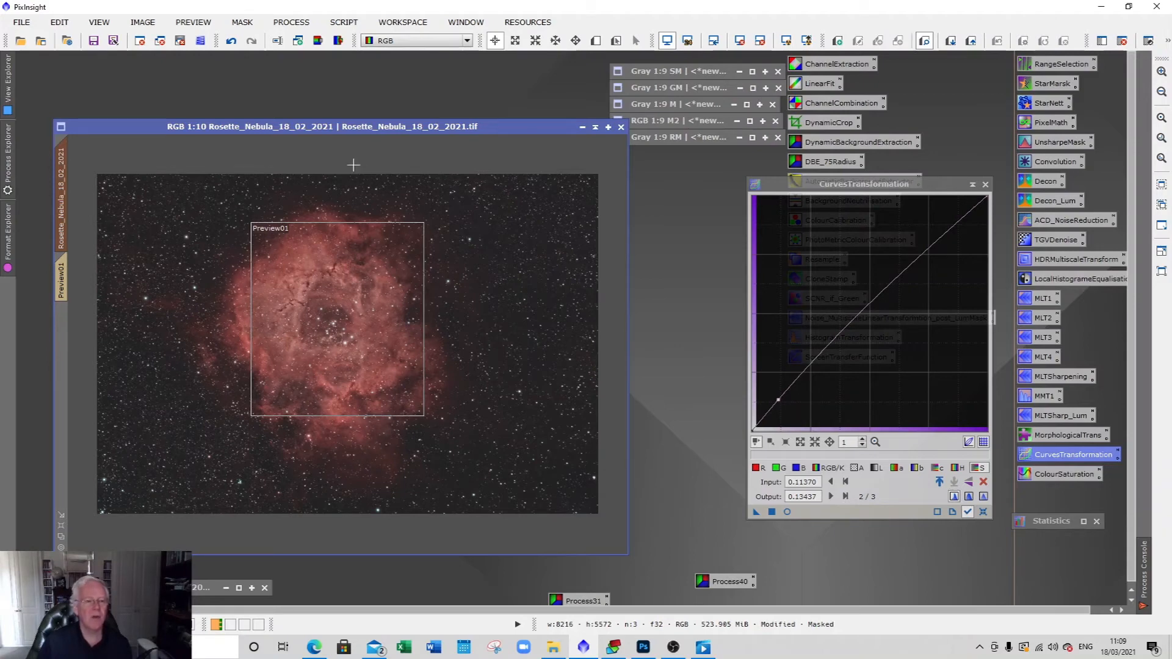
- Remove mask GM from the Rosette Nebula image and delete Preview01
{"action": "left_click", "coordinate": [242, 24]}
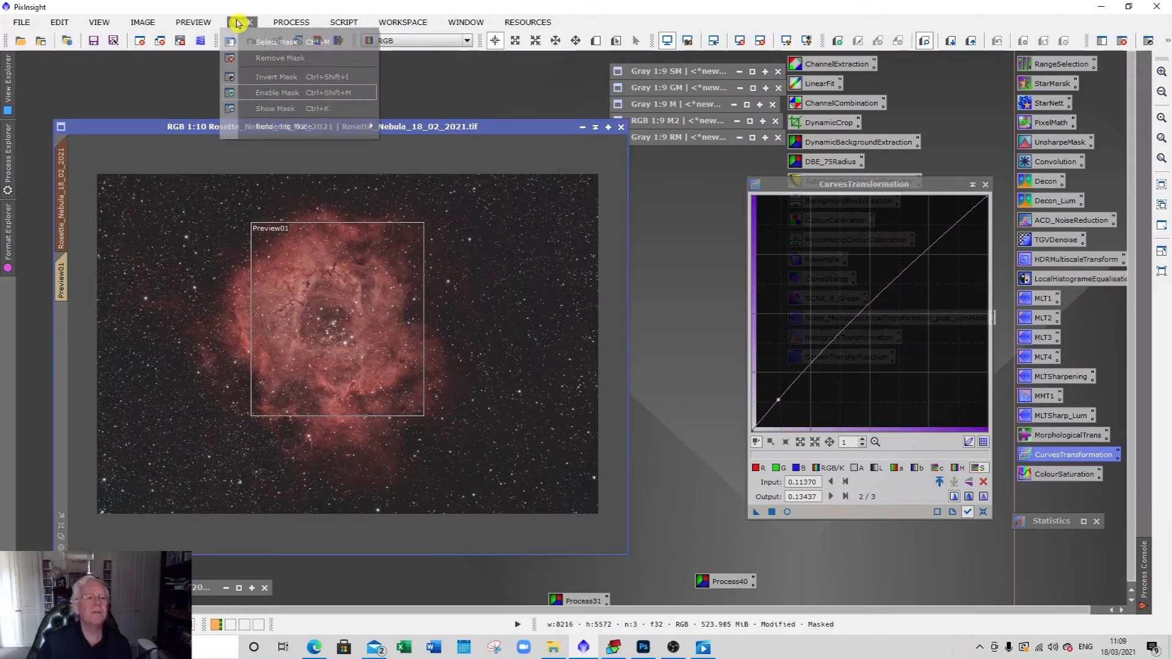
{"action": "left_click", "coordinate": [252, 59]}
{"action": "left_click", "coordinate": [57, 287]}
{"action": "right_click", "coordinate": [62, 283]}
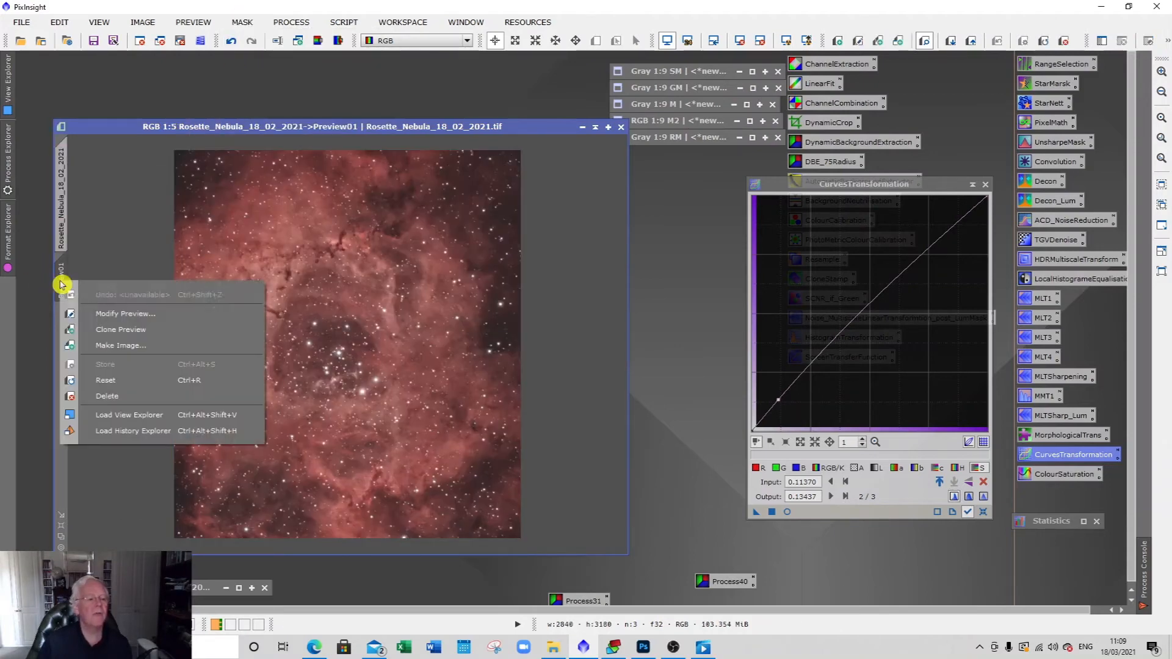
{"action": "left_click", "coordinate": [149, 395]}
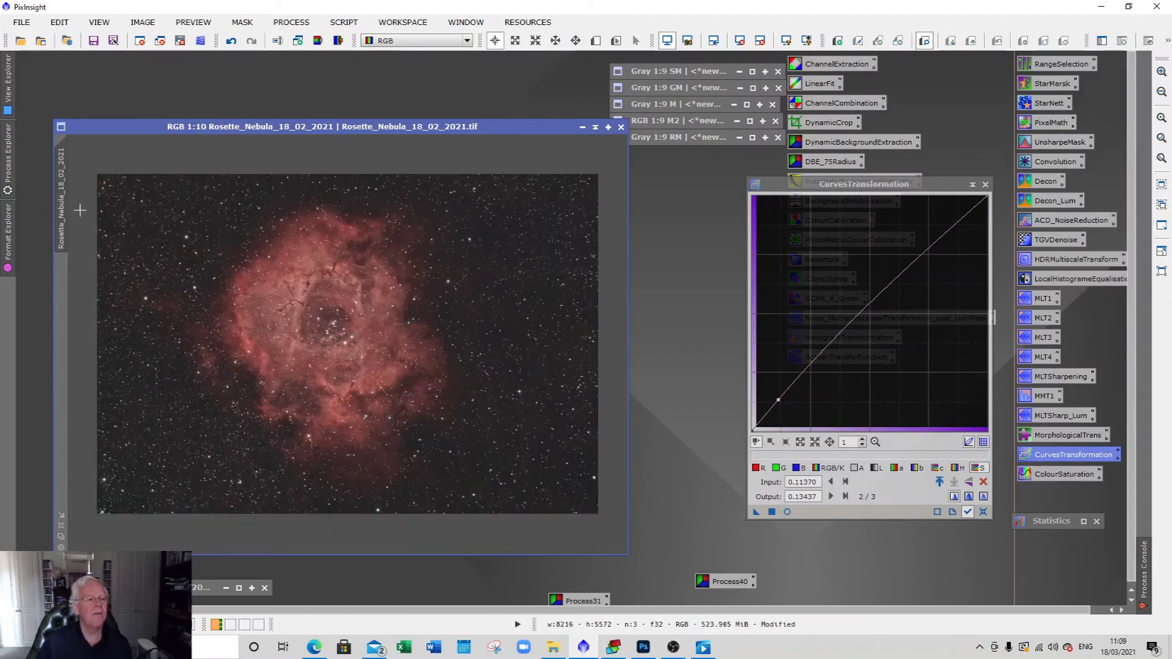
- Close CurvesTransformation and duplicate the Rosette Nebula image, collapsing the duplicate and putting it in a free area of the workspace
{"action": "left_click", "coordinate": [986, 185]}
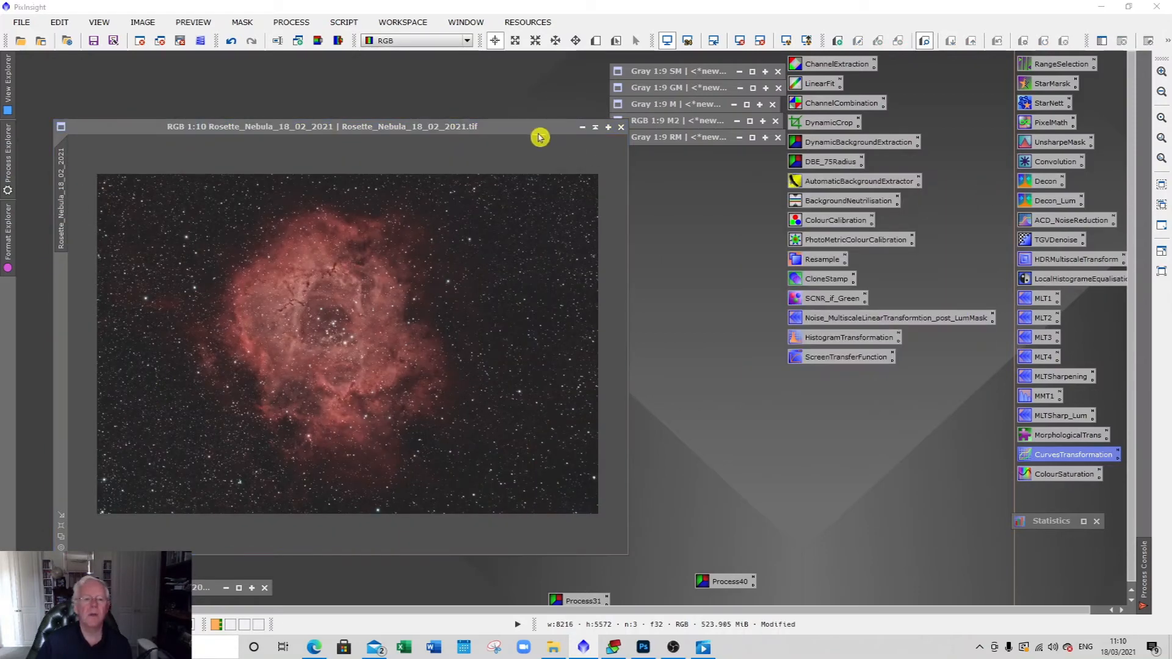
{"action": "left_click", "coordinate": [8, 81]}
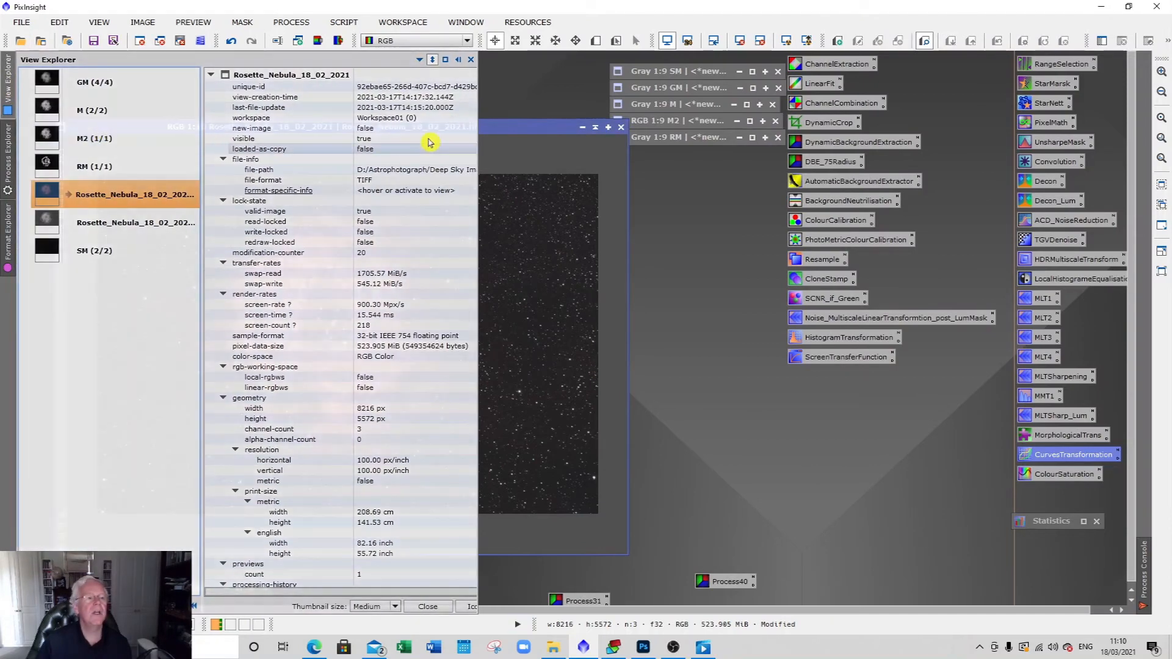
{"action": "left_click", "coordinate": [525, 133]}
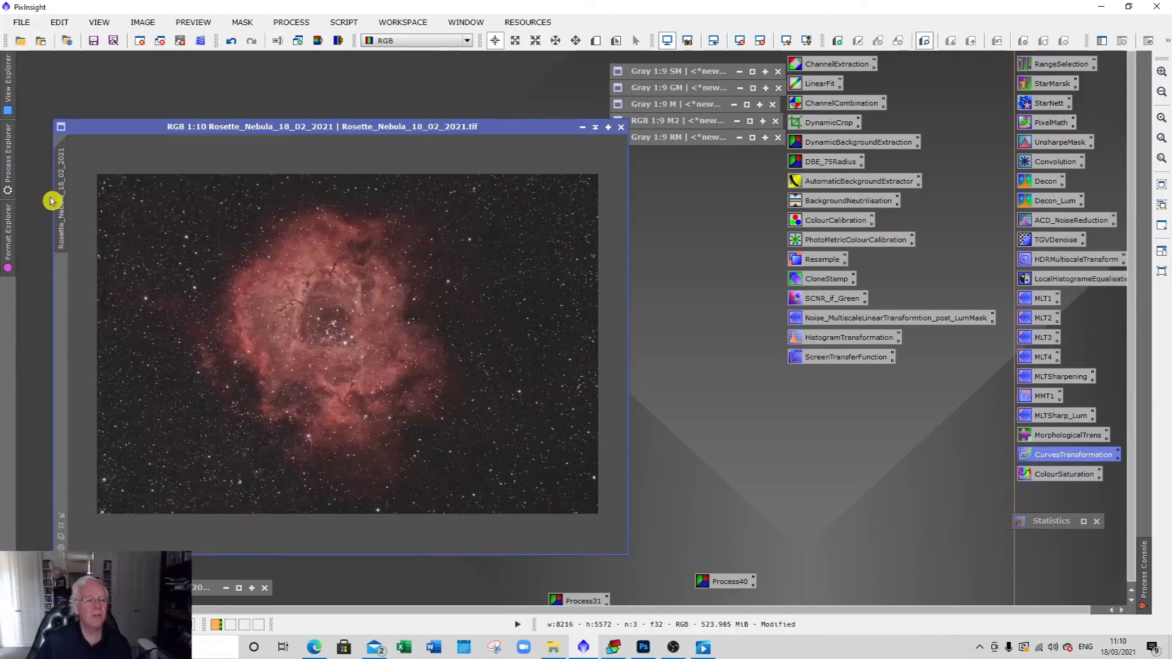
{"action": "left_click_drag", "start_coordinate": [61, 199], "coordinate": [652, 329]}
{"action": "left_click_drag", "start_coordinate": [890, 281], "coordinate": [740, 276]}
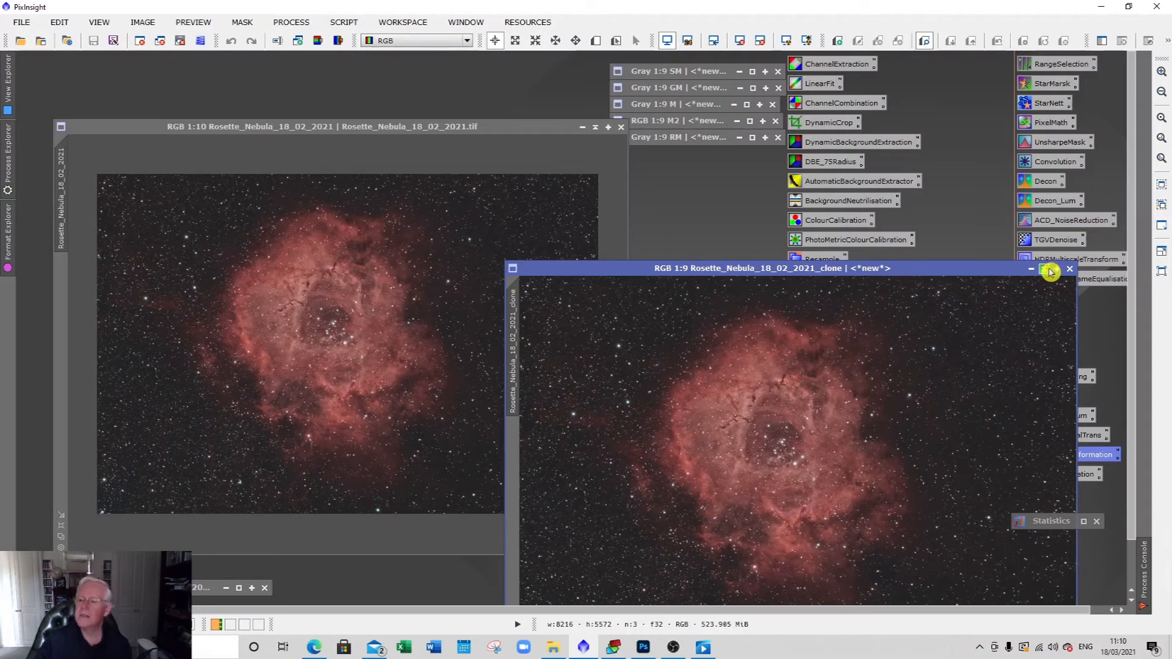
{"action": "left_click", "coordinate": [1048, 269]}
{"action": "left_click_drag", "start_coordinate": [777, 456], "coordinate": [857, 518]}
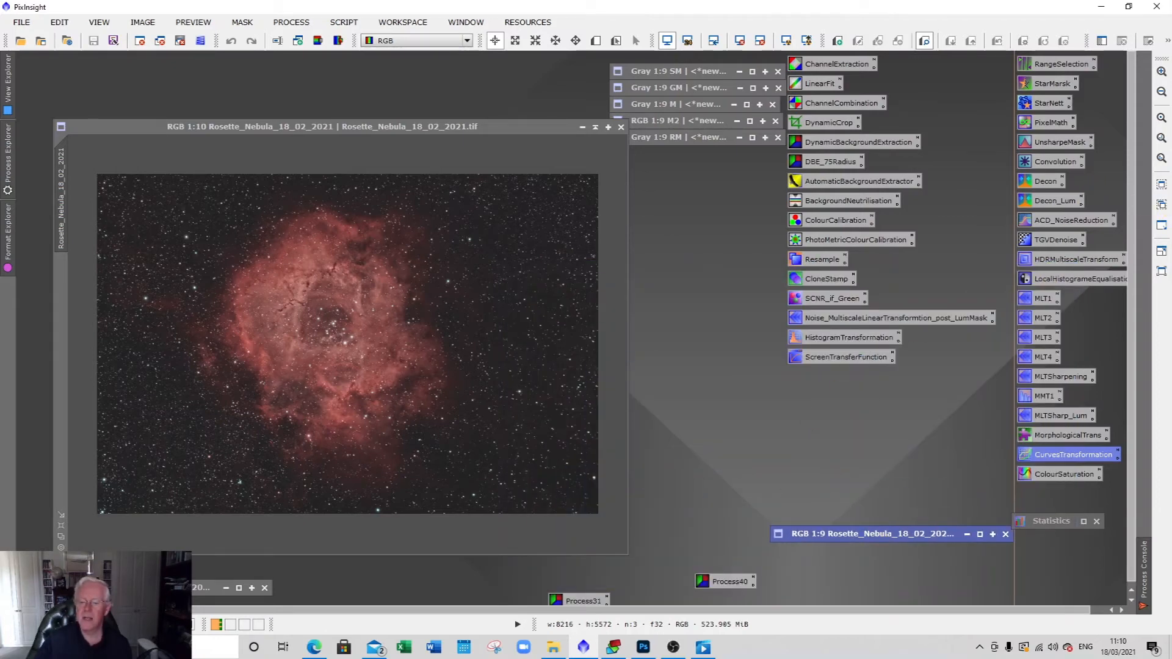
- Save the processed Rosette Nebula image in XISF format as Rosette_Nebula_18_02_2021_ALL with the default format options
{"action": "left_click", "coordinate": [210, 126]}
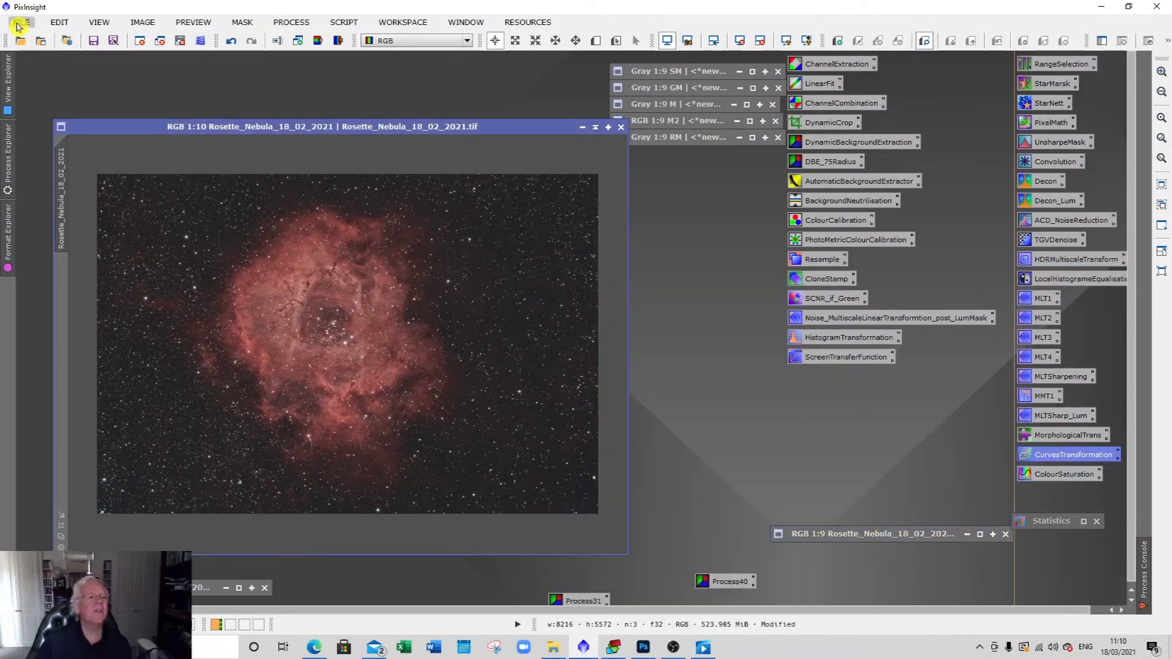
{"action": "left_click", "coordinate": [22, 22]}
{"action": "left_click", "coordinate": [74, 146]}
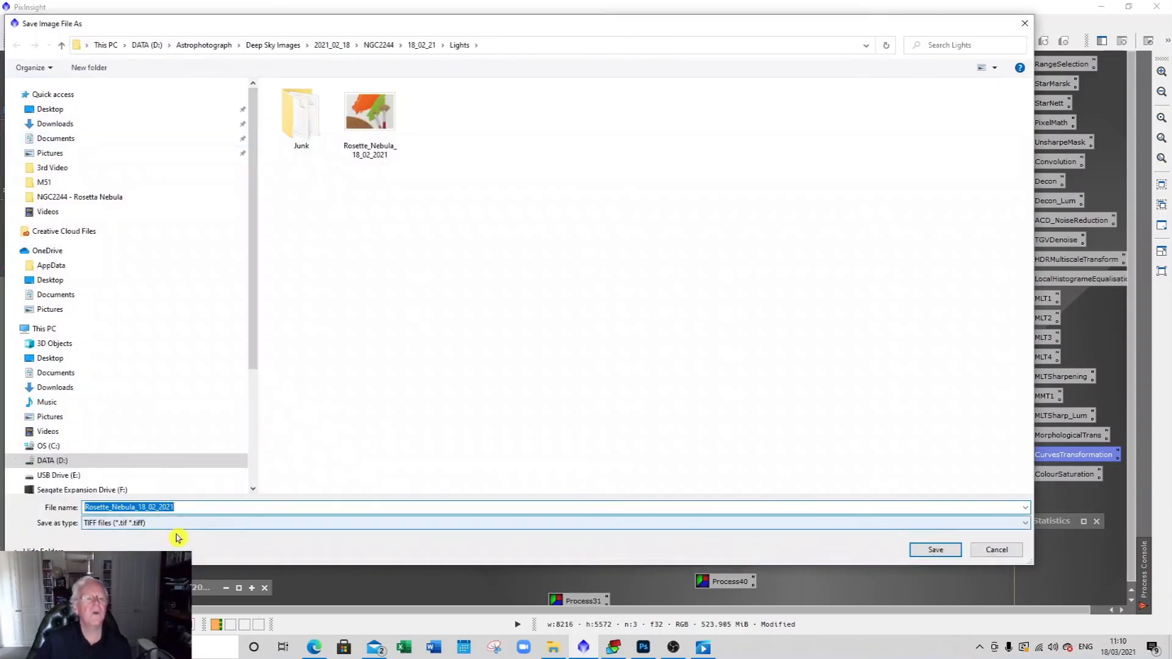
{"action": "left_click", "coordinate": [178, 525]}
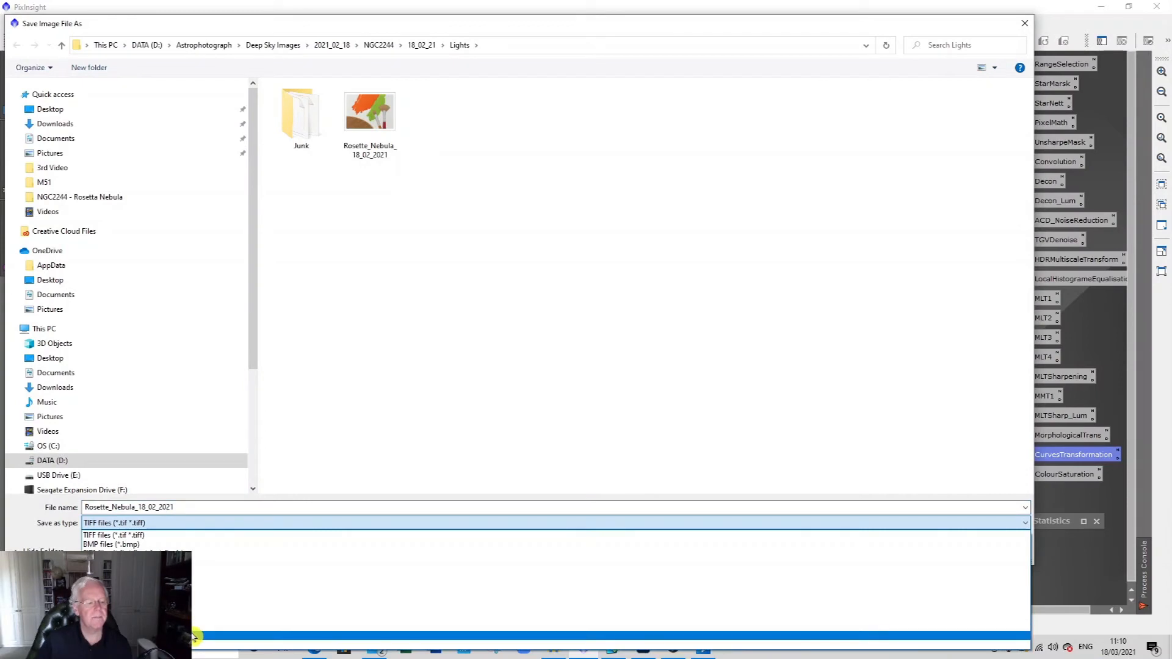
{"action": "left_click", "coordinate": [194, 637]}
{"action": "left_click", "coordinate": [197, 508]}
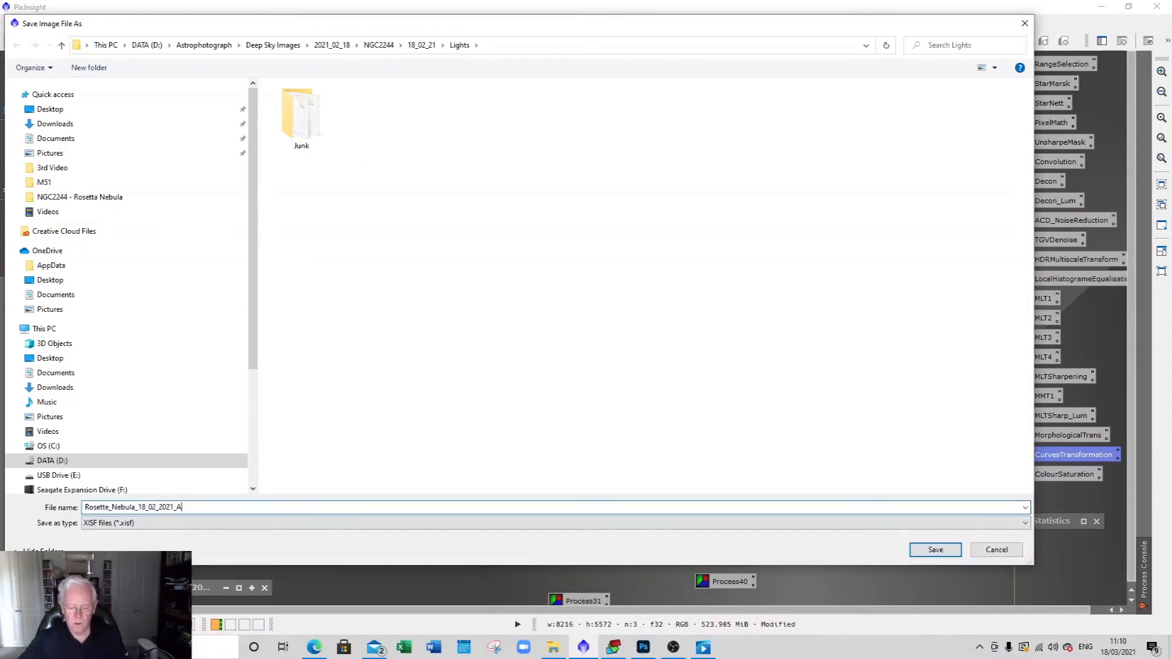
{"action": "left_click", "coordinate": [934, 549]}
{"action": "left_click", "coordinate": [622, 466]}
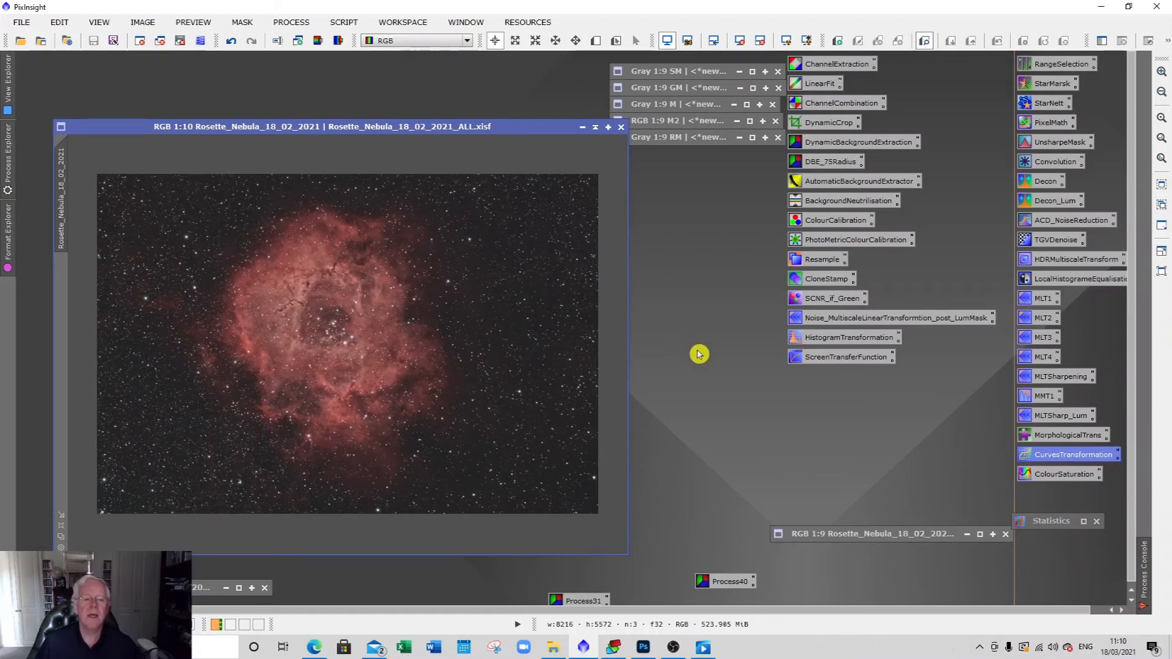
- Shrink the stars in the Rosette Nebula image using MorphologicalTransformation with Erosion (Minimum) and a circular structuring element of size 5, and compare before and after
{"action": "double_click", "coordinate": [1055, 437]}
{"action": "left_click_drag", "start_coordinate": [756, 205], "coordinate": [718, 208]}
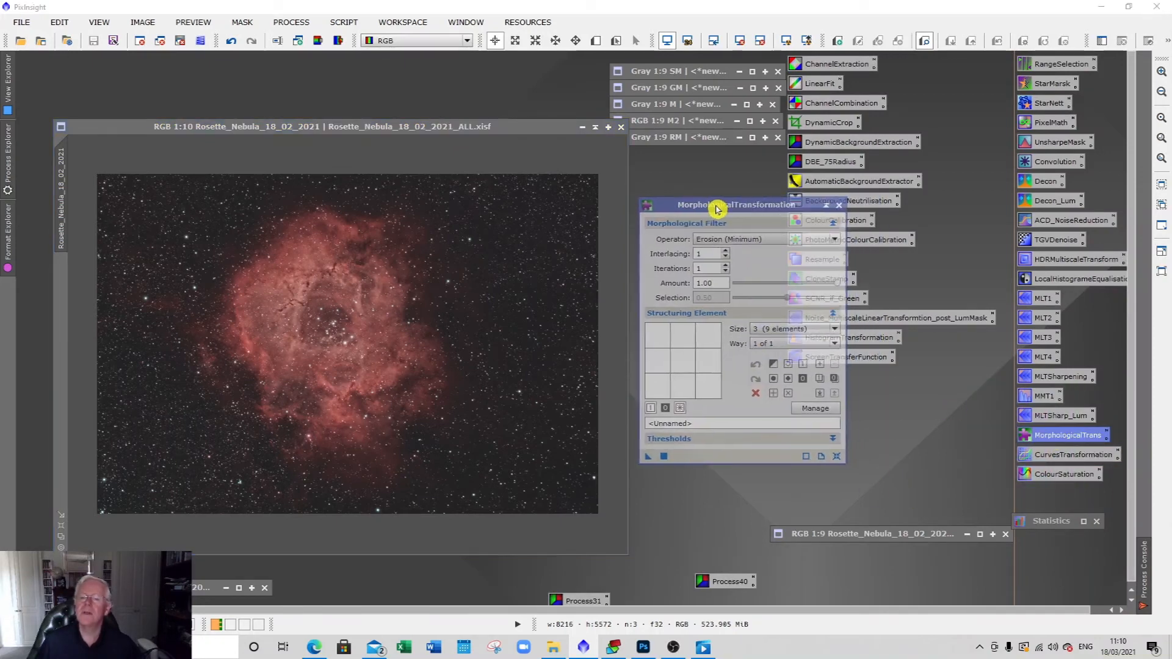
{"action": "left_click", "coordinate": [836, 333]}
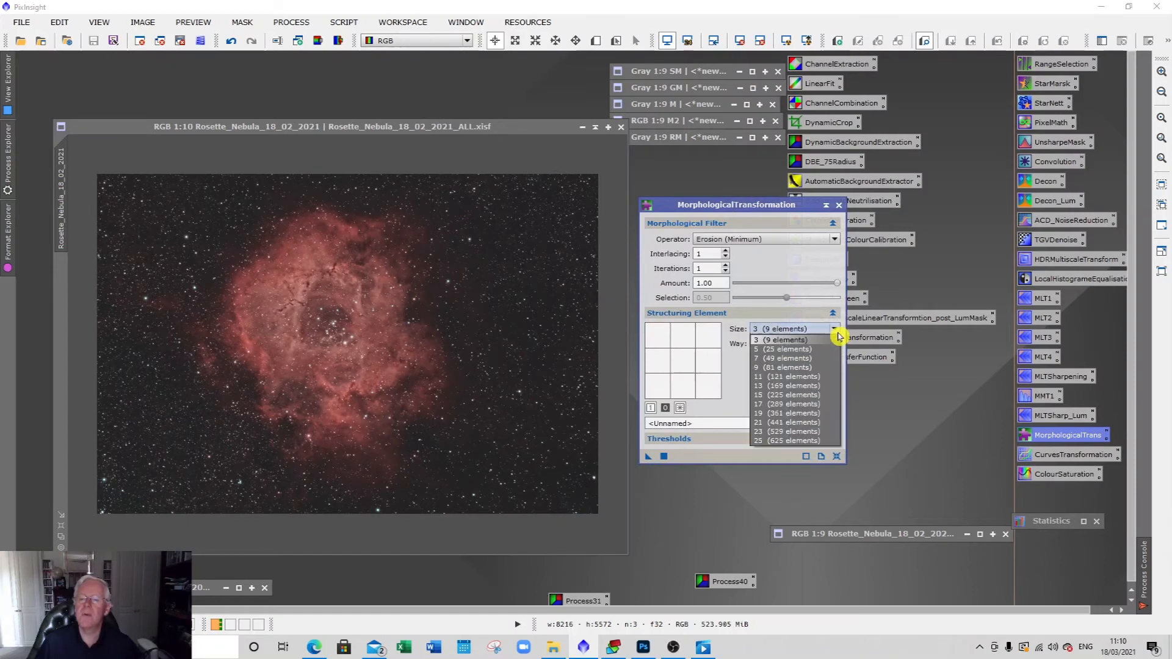
{"action": "left_click", "coordinate": [805, 350]}
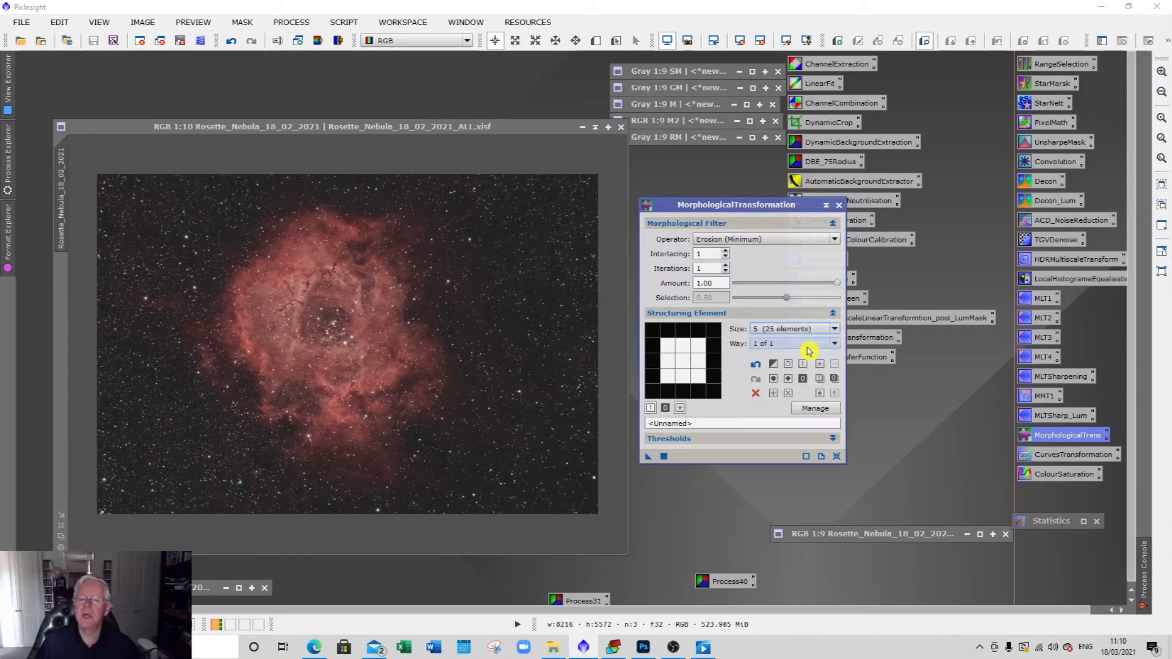
{"action": "left_click", "coordinate": [773, 380]}
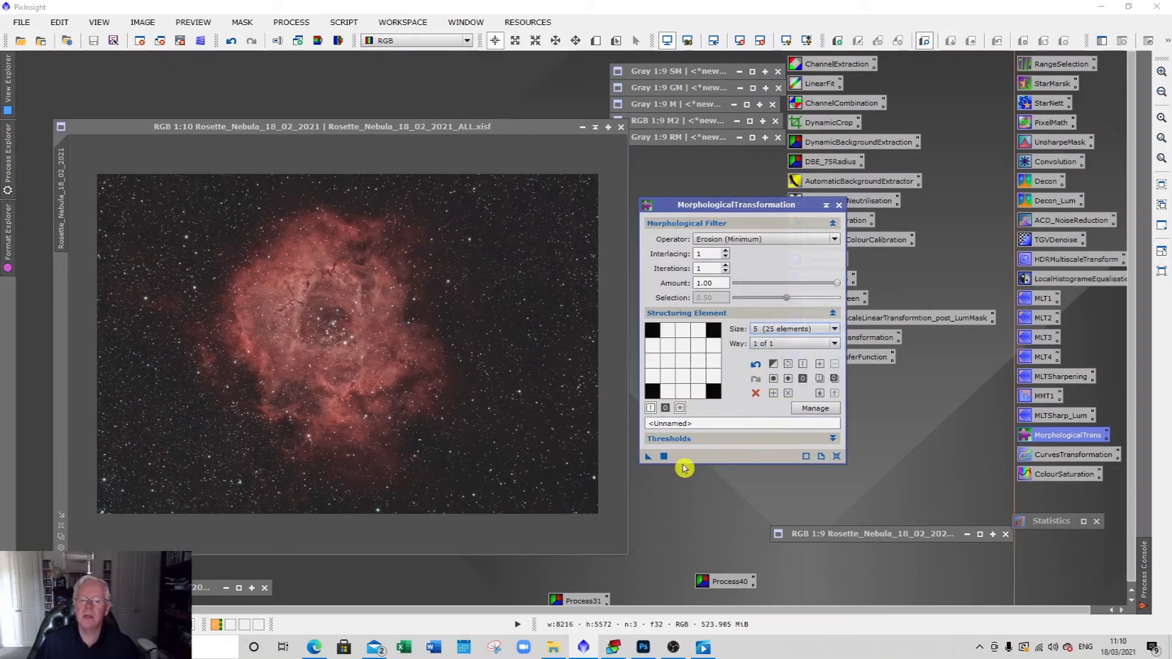
{"action": "left_click_drag", "start_coordinate": [649, 462], "coordinate": [482, 411]}
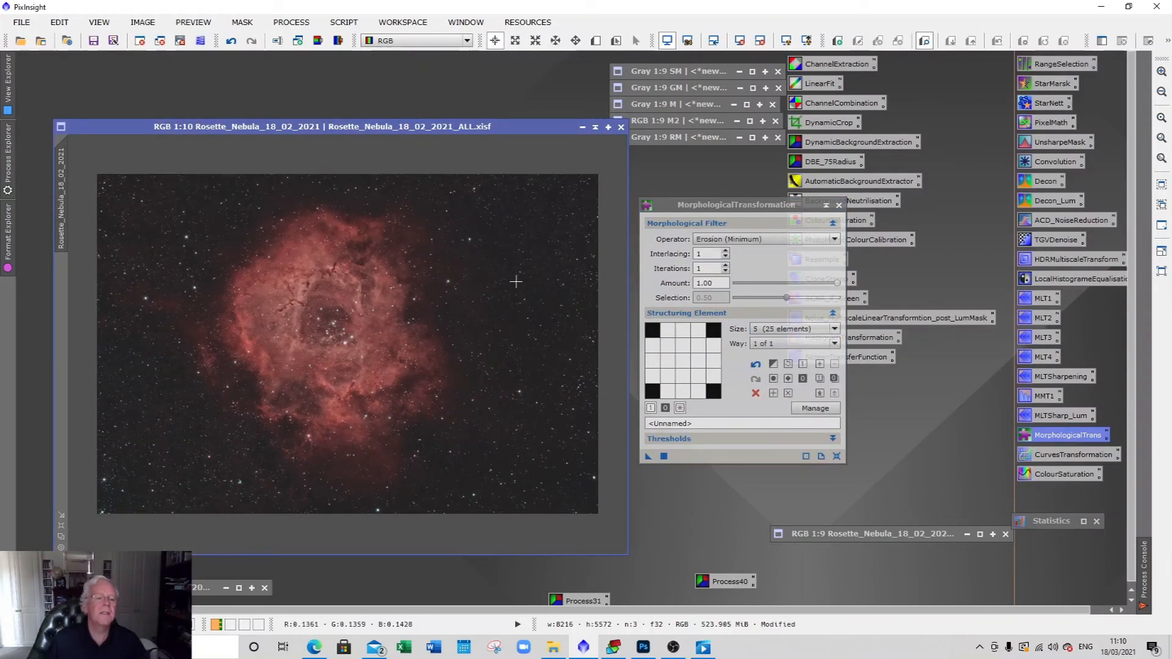
{"action": "left_click", "coordinate": [232, 43]}
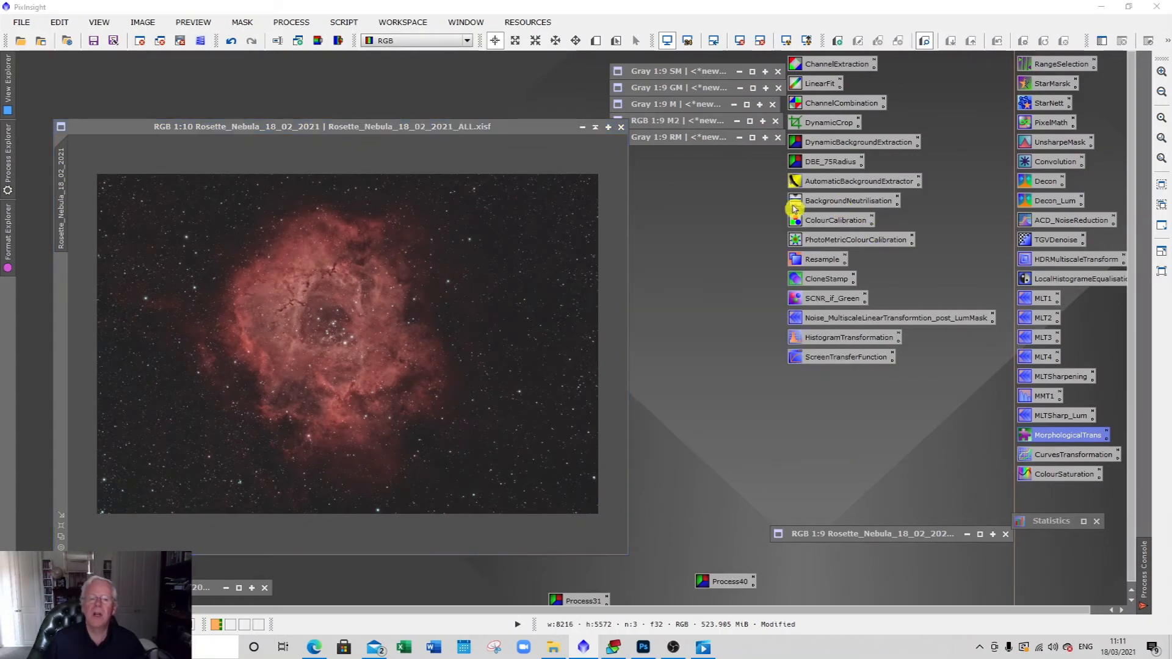
- Save the star-reduced image as the XISF file Rosette_Nebula_18_02_2021_Less_Stars with the default format options
{"action": "left_click", "coordinate": [24, 23]}
{"action": "left_click", "coordinate": [61, 143]}
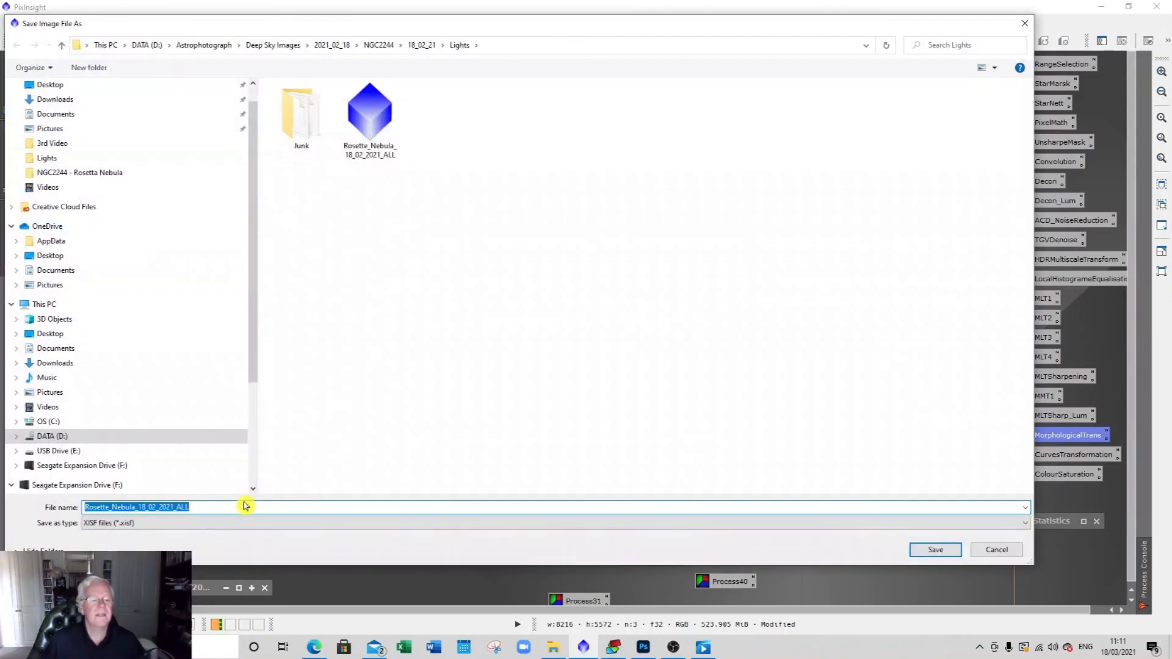
{"action": "left_click", "coordinate": [196, 512]}
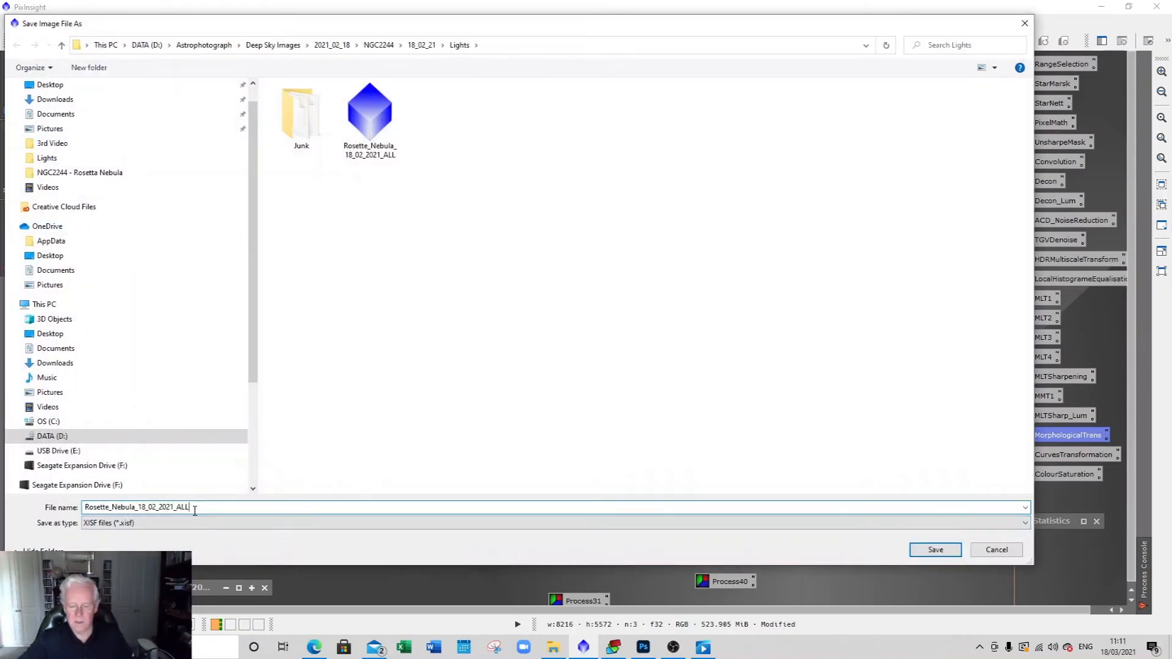
{"action": "key", "text": "BackSpace"}
{"action": "key", "text": "BackSpace"}
{"action": "type", "text": "Less_Stars"}
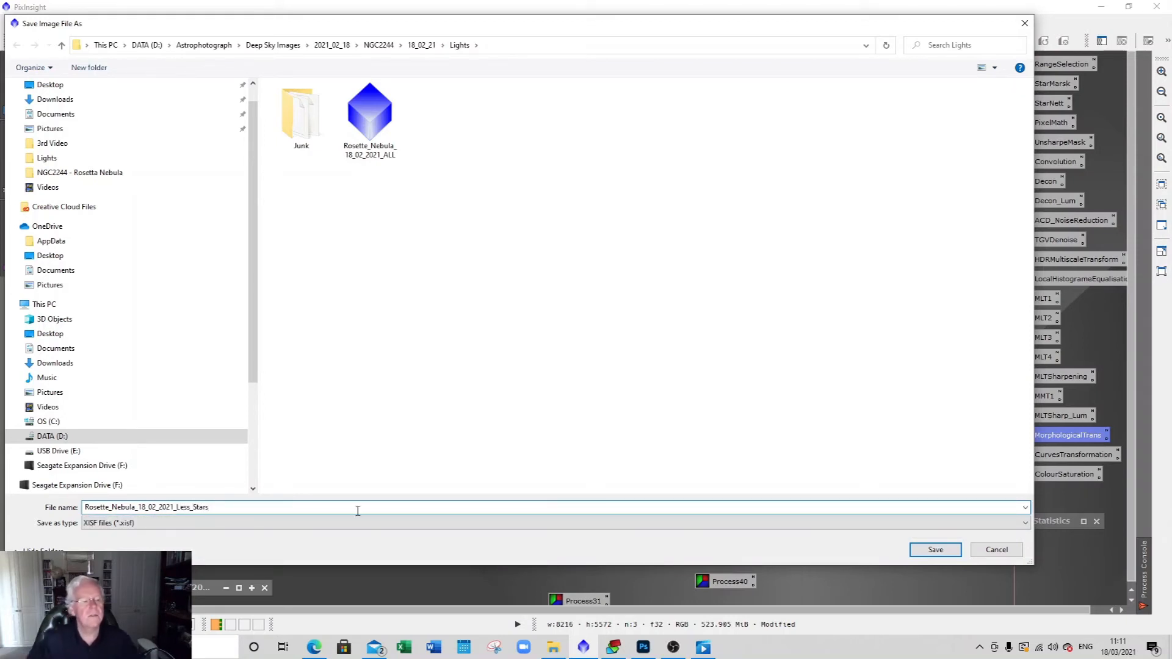
{"action": "left_click", "coordinate": [916, 551]}
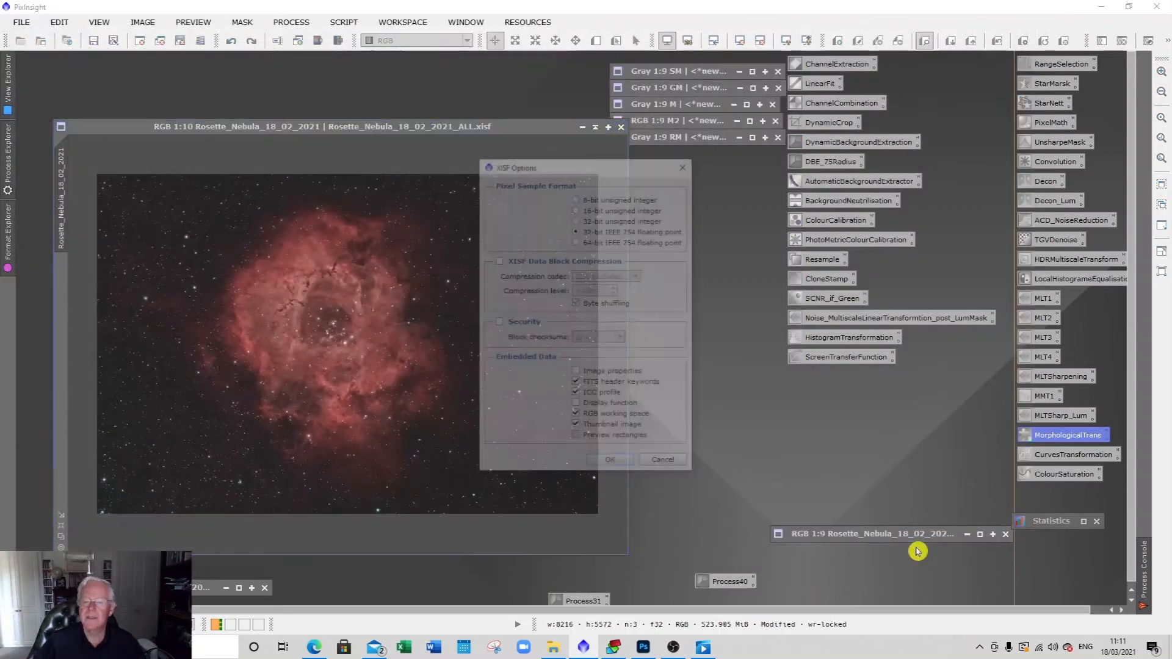
{"action": "left_click", "coordinate": [628, 463]}
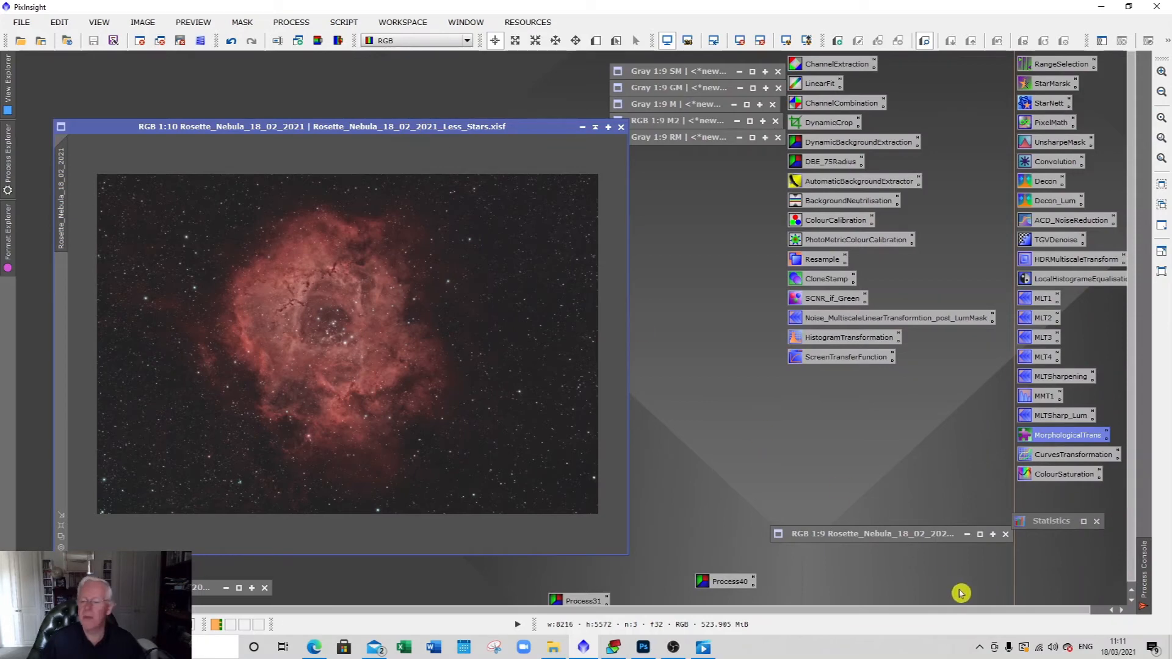
- Expand the cloned image over the original and remove its stars with StarNet at stride 128, creating a star mask; close StarNet
{"action": "left_click", "coordinate": [980, 536]}
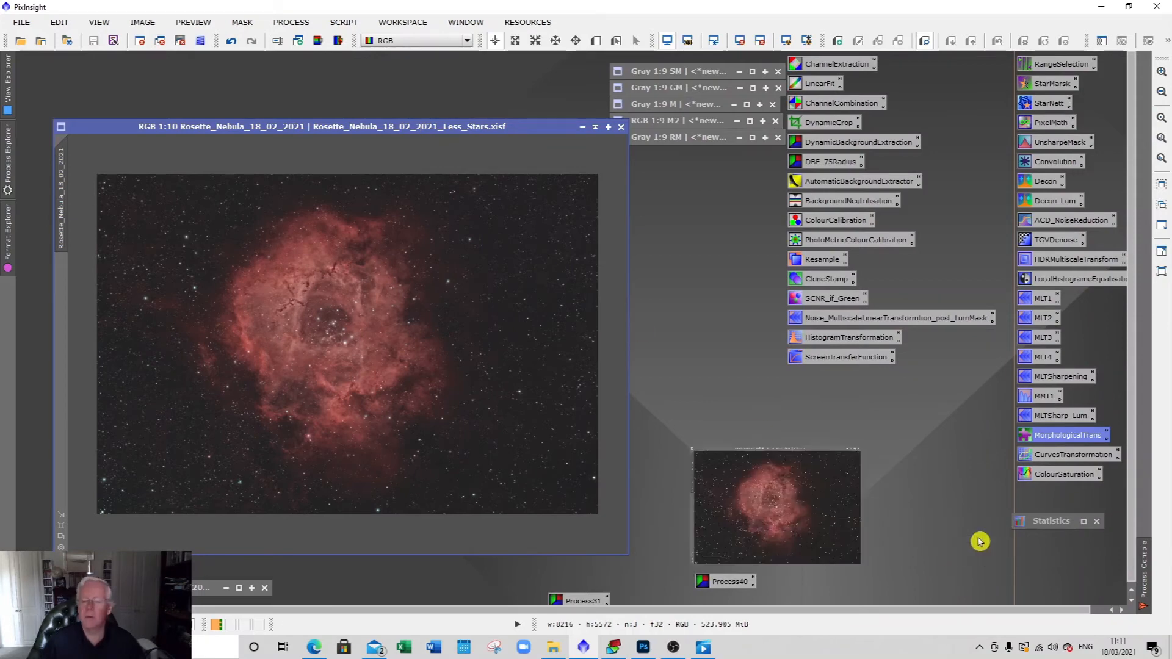
{"action": "left_click", "coordinate": [742, 267]}
{"action": "mouse_move", "coordinate": [744, 271]}
{"action": "left_mouse_down"}
{"action": "mouse_move", "coordinate": [340, 184]}
{"action": "mouse_move", "coordinate": [307, 128]}
{"action": "left_mouse_up"}
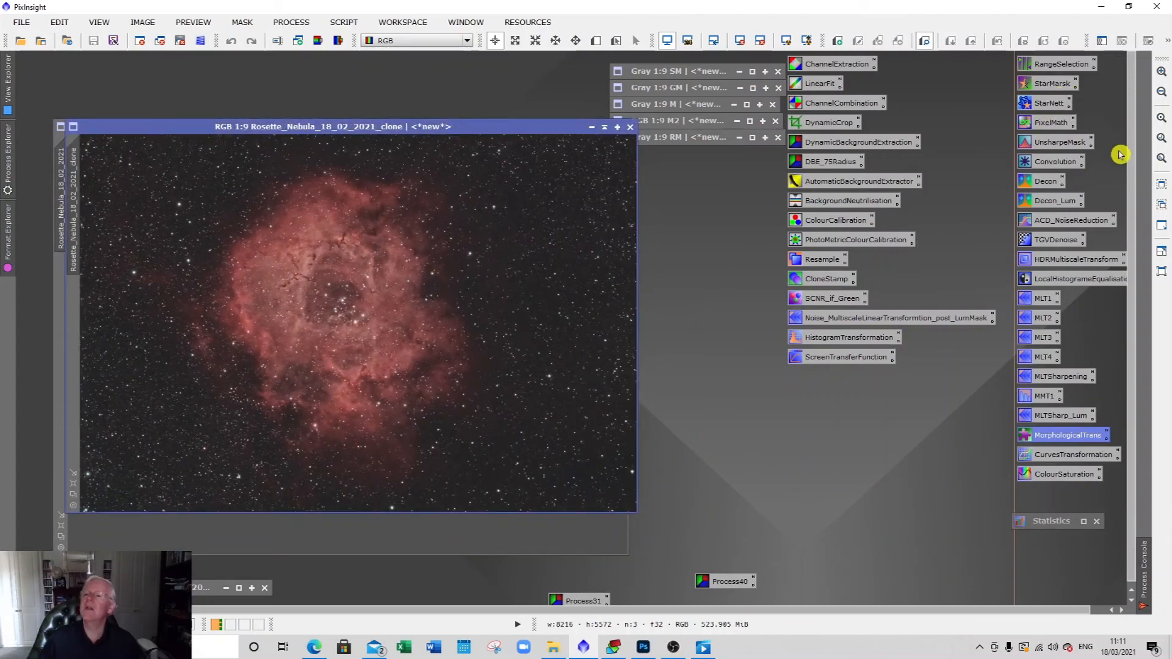
{"action": "double_click", "coordinate": [1047, 102]}
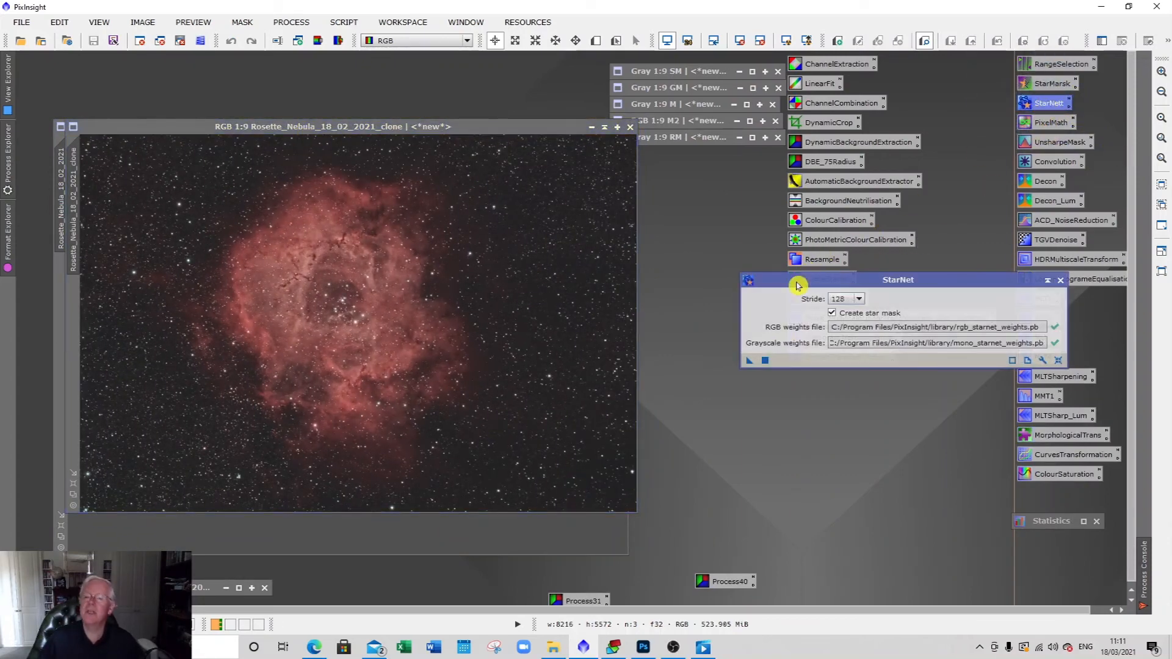
{"action": "left_click_drag", "start_coordinate": [797, 285], "coordinate": [732, 295]}
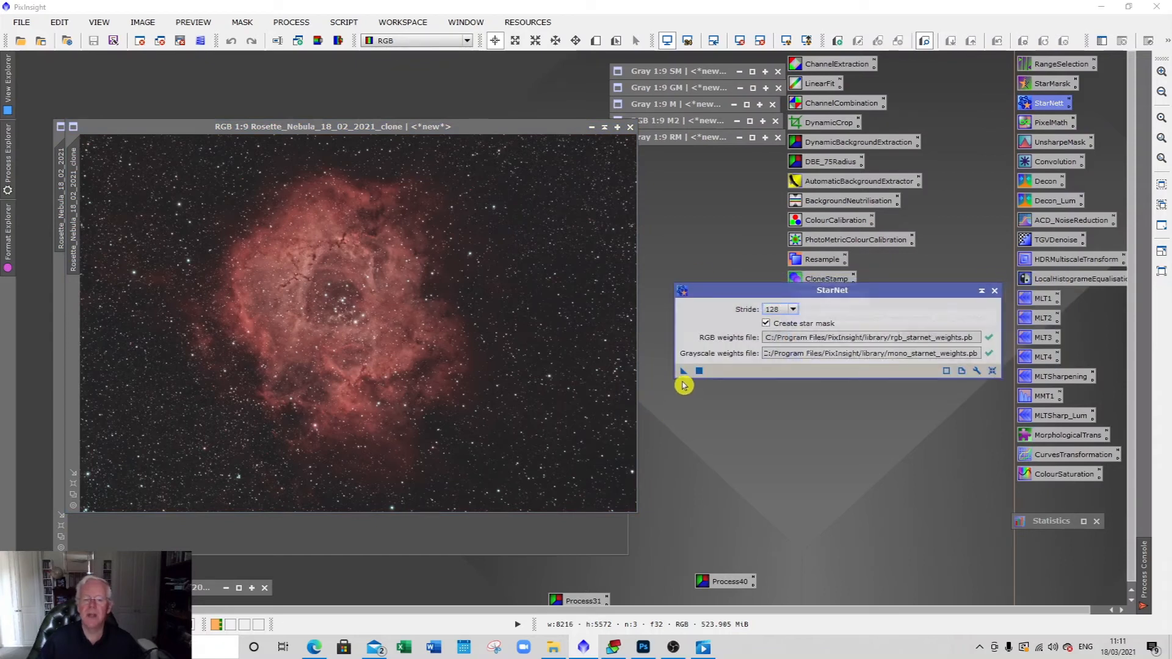
{"action": "left_click", "coordinate": [505, 128]}
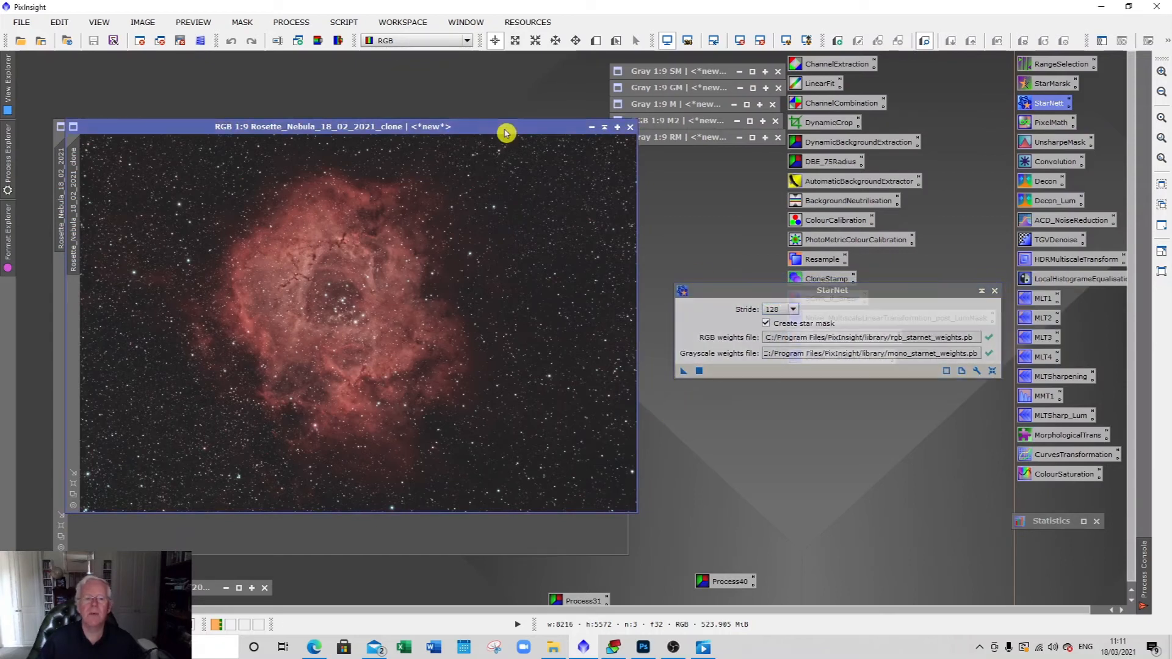
{"action": "left_click", "coordinate": [682, 377]}
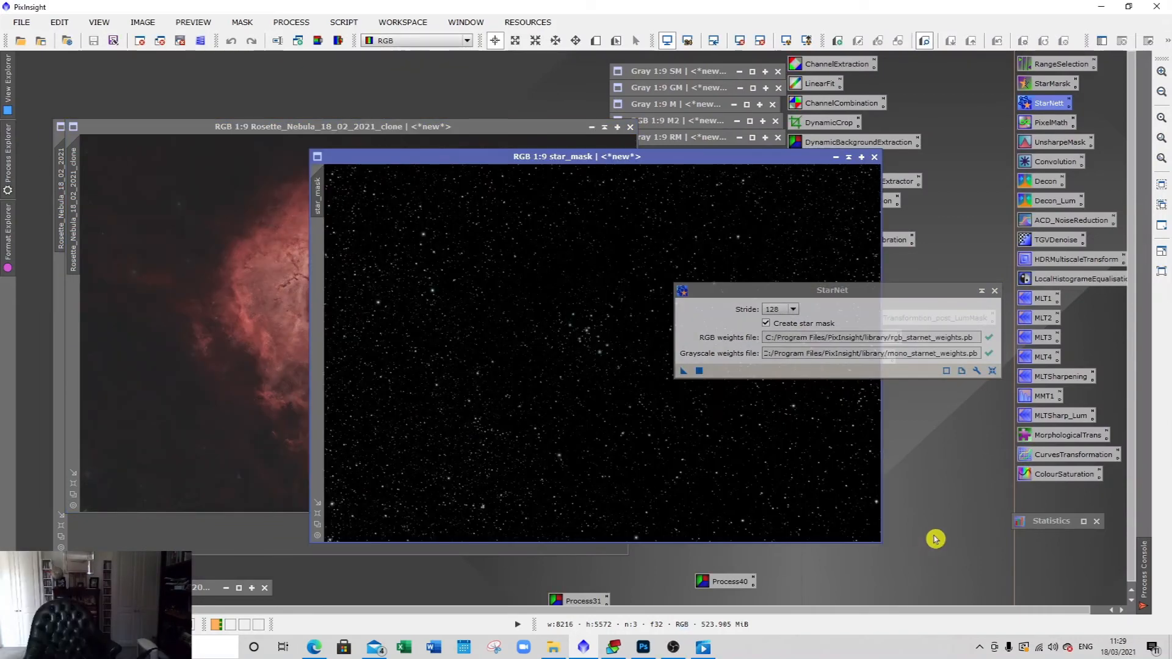
{"action": "left_click", "coordinate": [997, 293]}
- Collapse the star_mask image and put it away in a free area clear of the starless clone
{"action": "left_click_drag", "start_coordinate": [782, 161], "coordinate": [620, 169]}
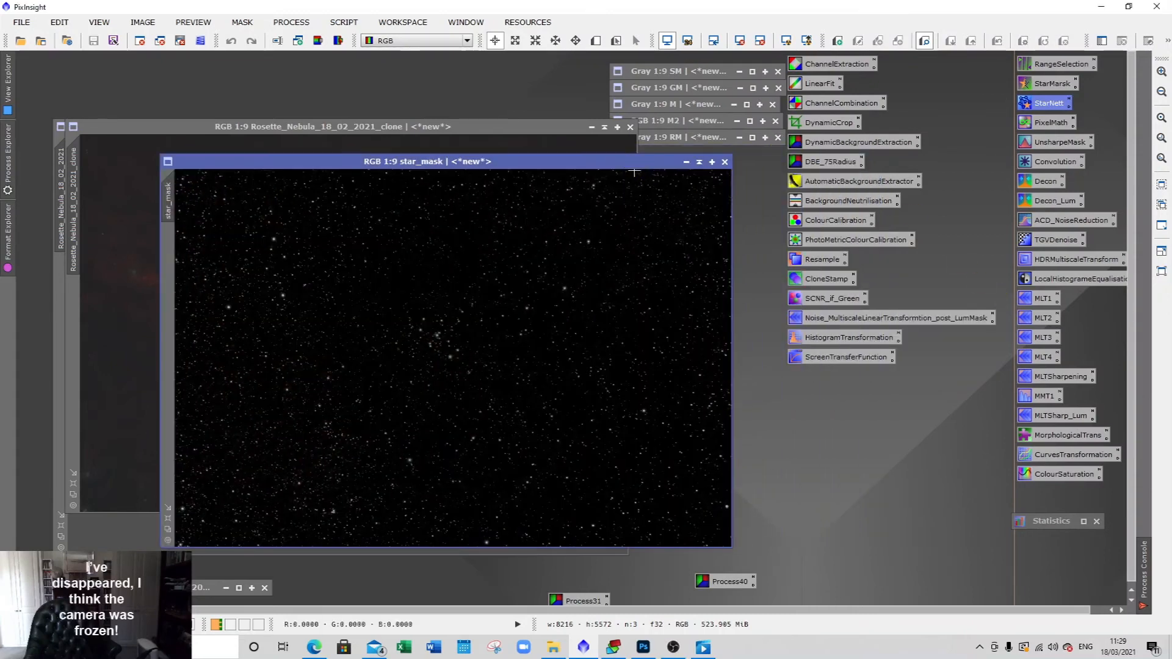
{"action": "left_click", "coordinate": [700, 165]}
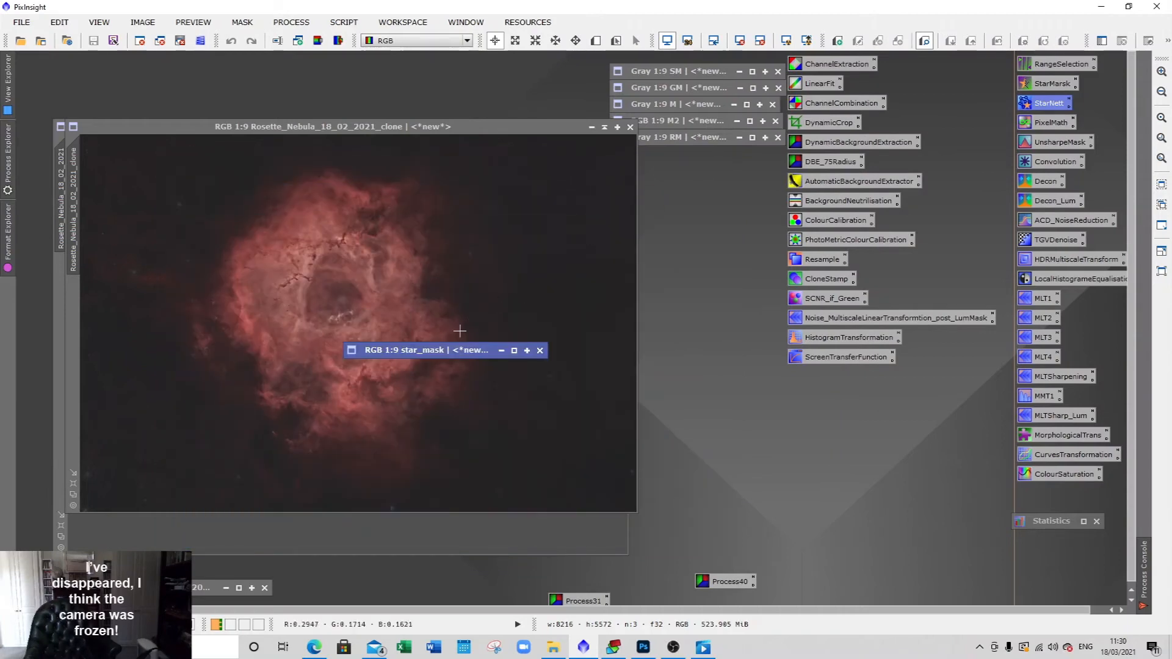
{"action": "mouse_move", "coordinate": [419, 354]}
{"action": "left_mouse_down"}
{"action": "mouse_move", "coordinate": [888, 538]}
{"action": "mouse_move", "coordinate": [845, 566]}
{"action": "left_mouse_up"}
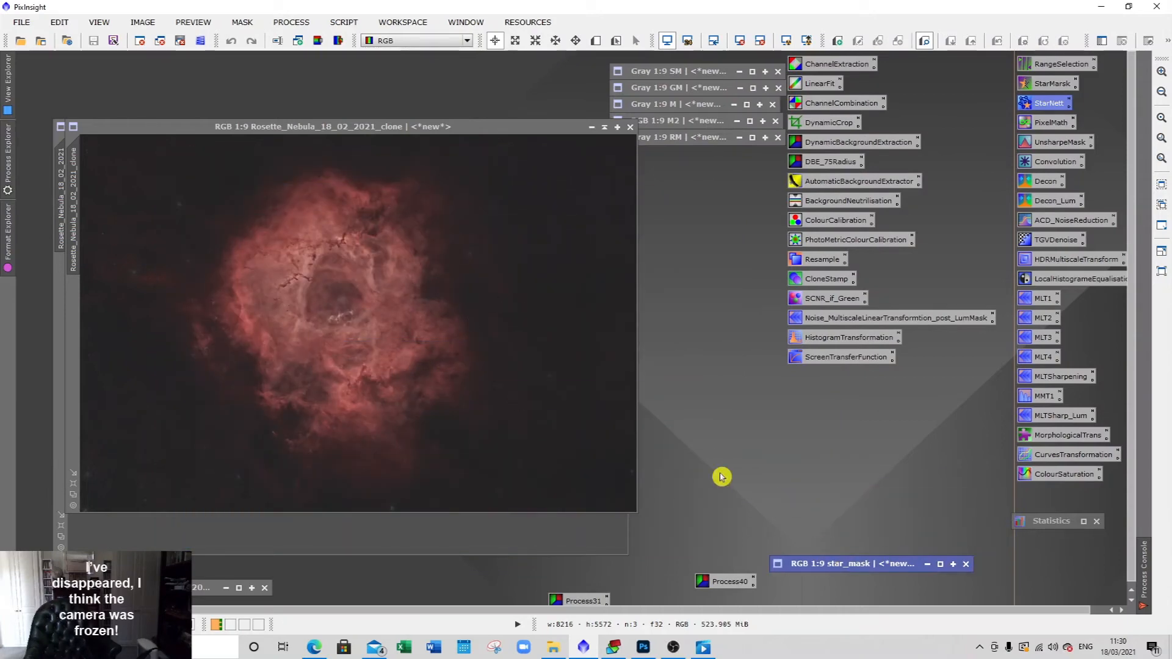
- Preview CurvesTransformation on the starless clone with an S-shaped RGB/K curve through about (0.119, 0.034), (0.512, 0.522) and (0.687, 0.770)
{"action": "left_click", "coordinate": [373, 134]}
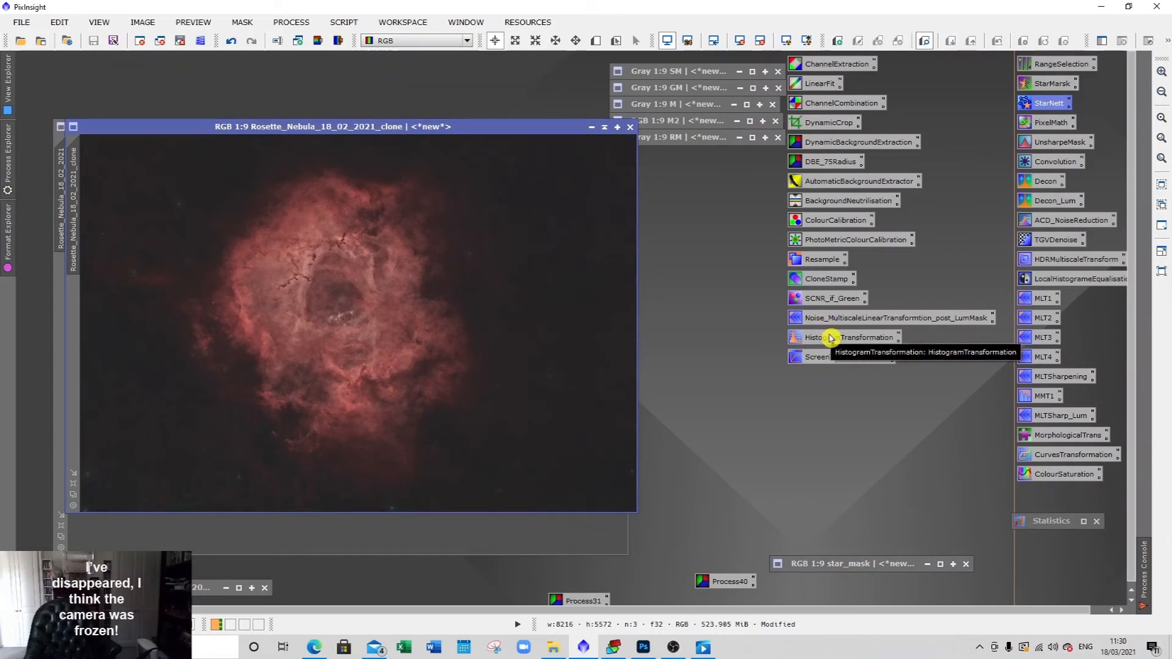
{"action": "double_click", "coordinate": [1069, 461]}
{"action": "left_click_drag", "start_coordinate": [790, 185], "coordinate": [737, 186]}
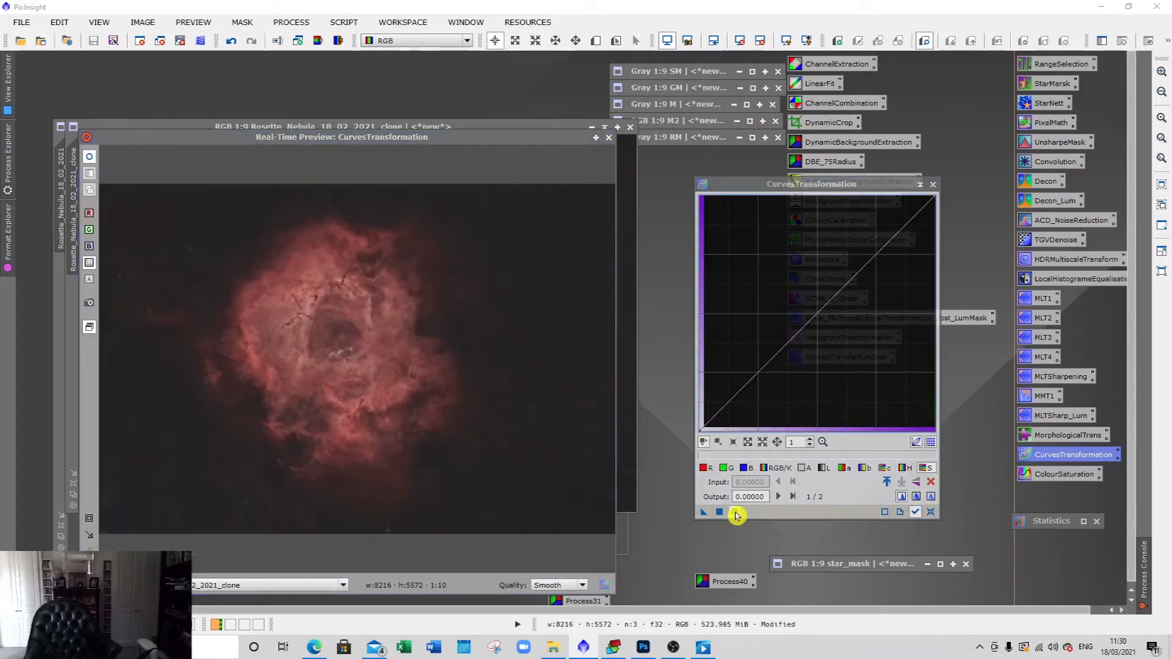
{"action": "left_click_drag", "start_coordinate": [715, 414], "coordinate": [717, 415]}
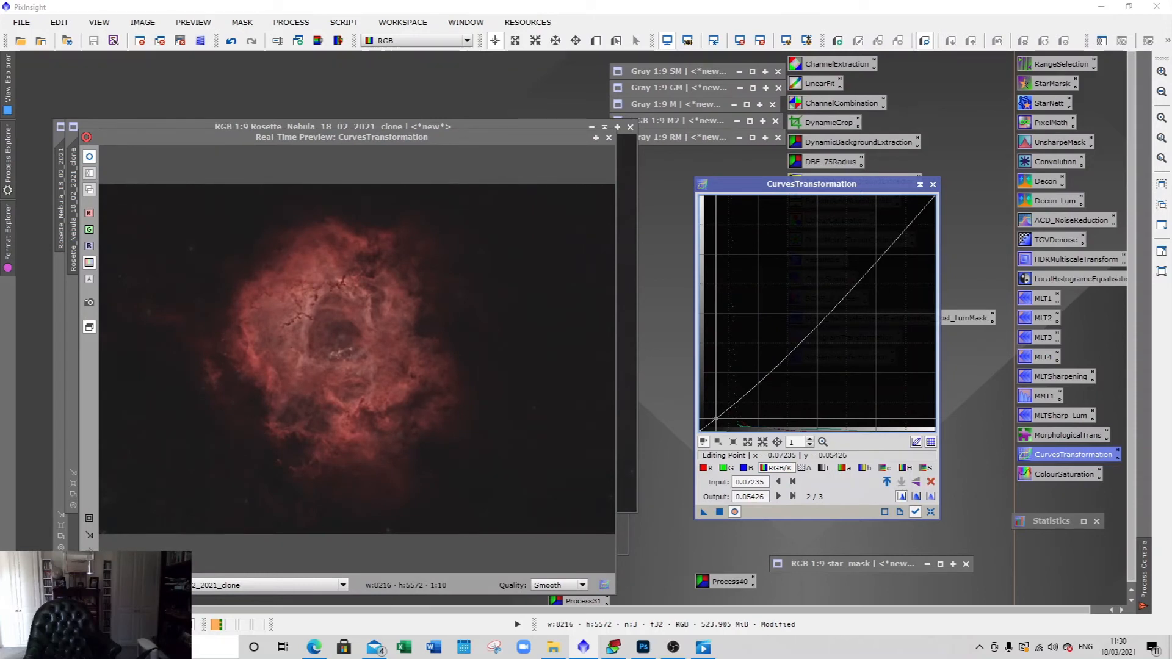
{"action": "left_click_drag", "start_coordinate": [863, 264], "coordinate": [862, 250]}
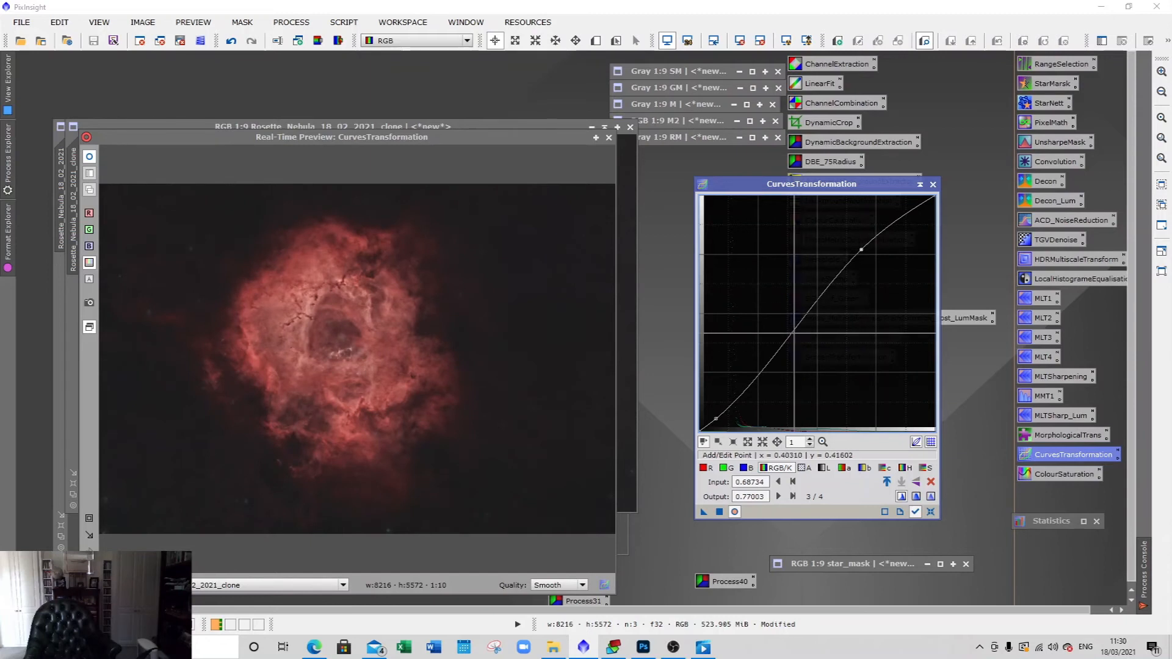
{"action": "left_click", "coordinate": [805, 318]}
{"action": "left_click_drag", "start_coordinate": [805, 319], "coordinate": [819, 309]}
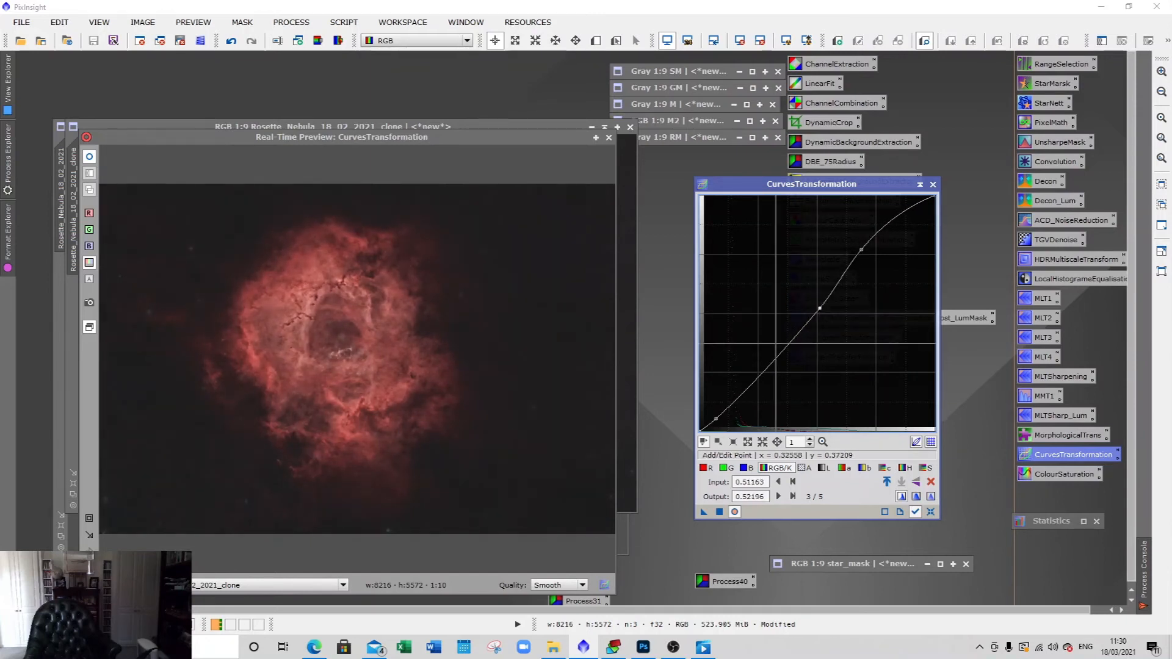
{"action": "left_click_drag", "start_coordinate": [719, 421], "coordinate": [727, 424]}
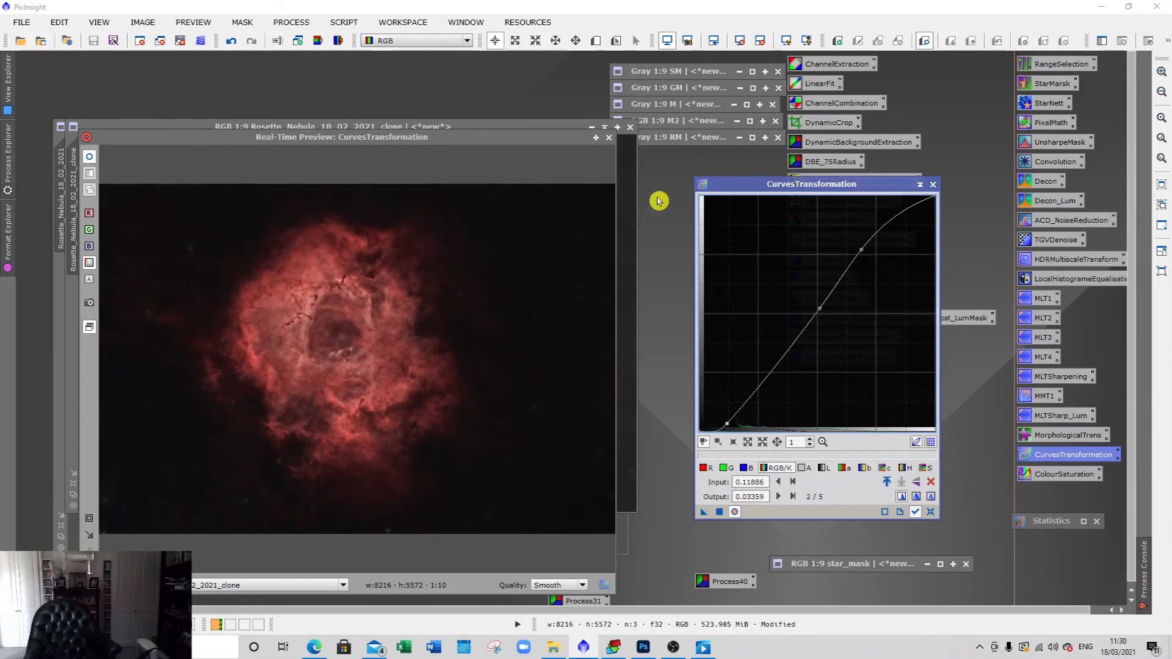
- Apply the RGB/K curve to the starless clone, and close the real-time preview and CurvesTransformation
{"action": "left_click_drag", "start_coordinate": [703, 513], "coordinate": [629, 466]}
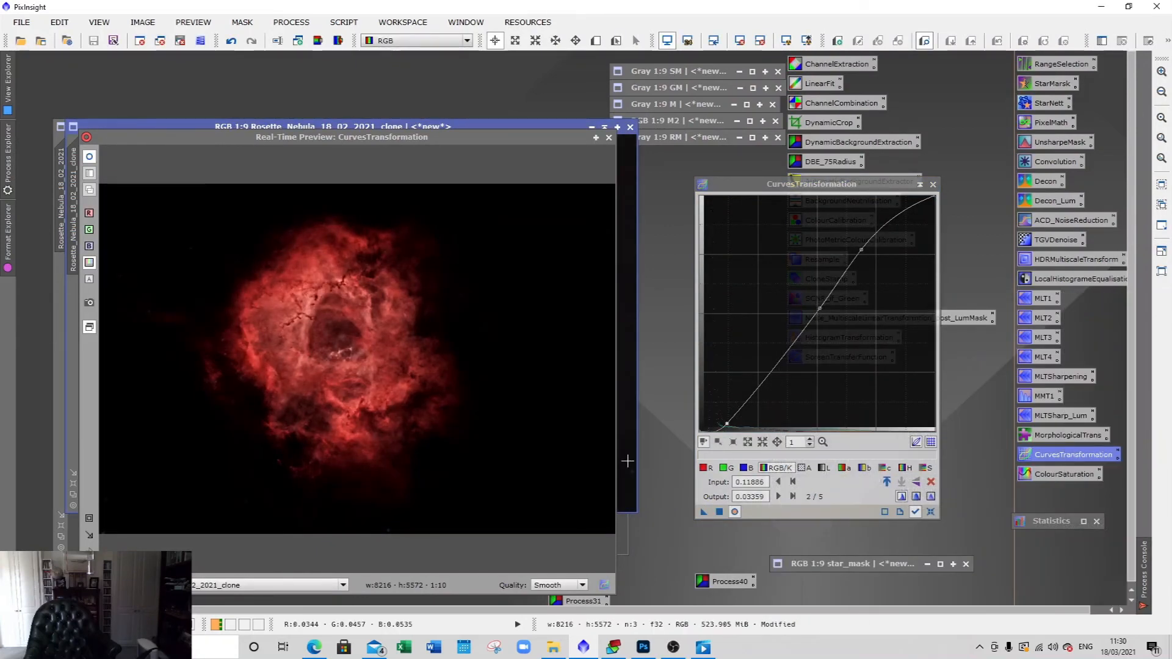
{"action": "left_click", "coordinate": [608, 137]}
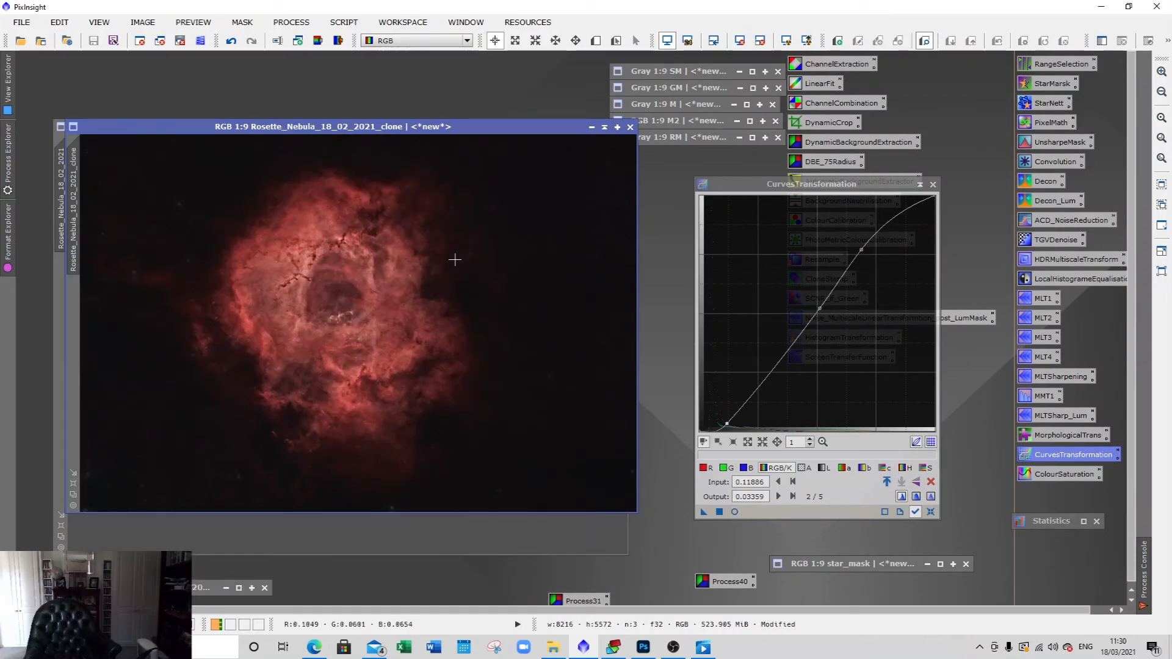
{"action": "left_click", "coordinate": [936, 186]}
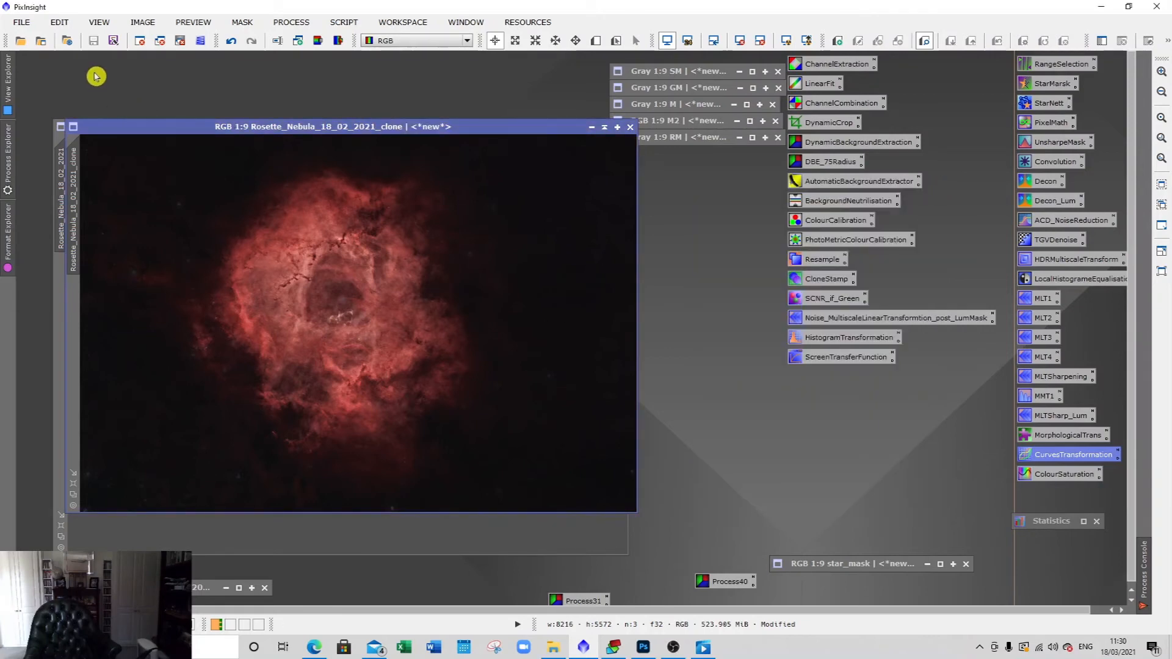
- Save the starless clone as the XISF file Rosette_Nebula_18_02_2021_No_Stars with the default format options
{"action": "left_click", "coordinate": [22, 22]}
{"action": "left_click", "coordinate": [68, 141]}
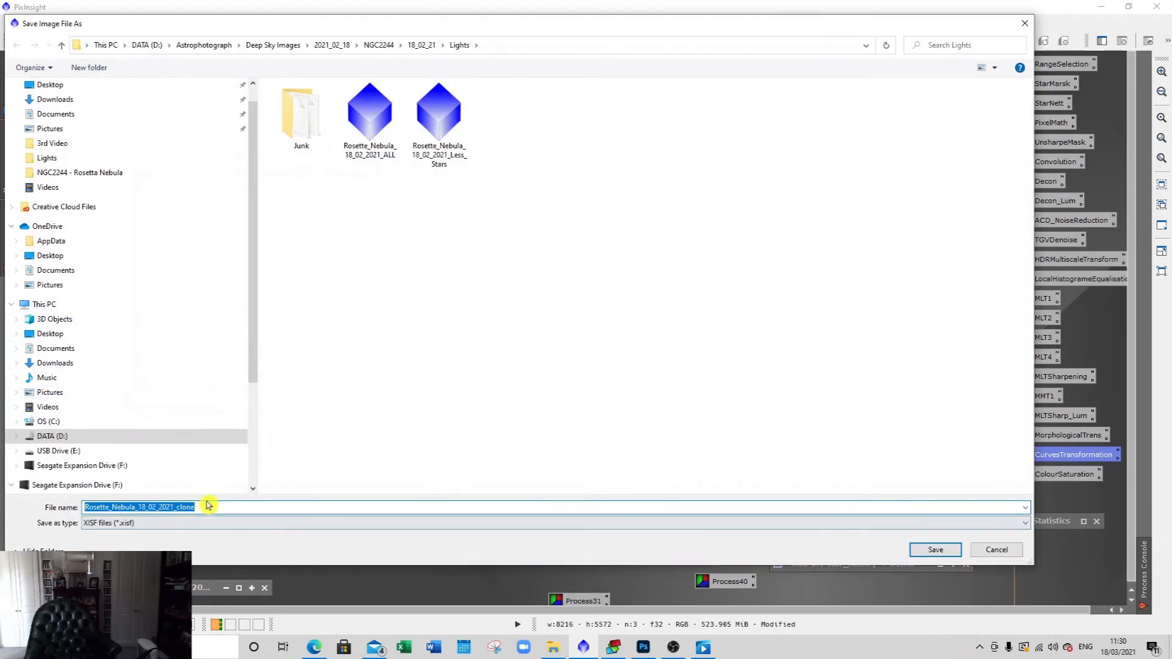
{"action": "left_click", "coordinate": [204, 506]}
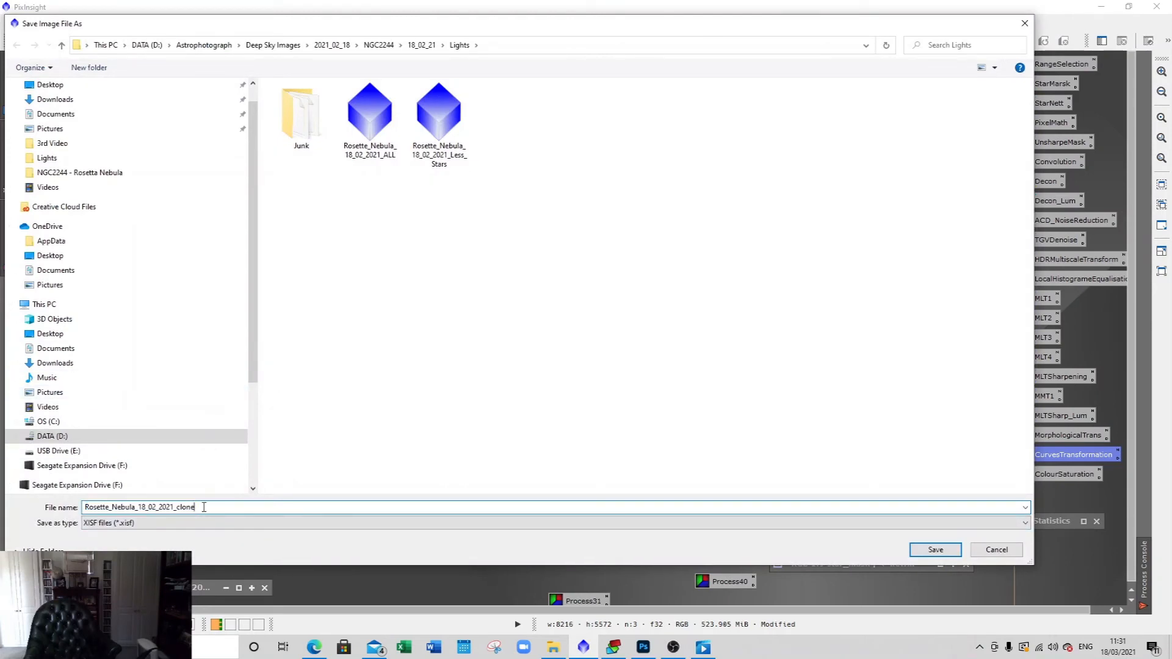
{"action": "key", "text": "BackSpace"}
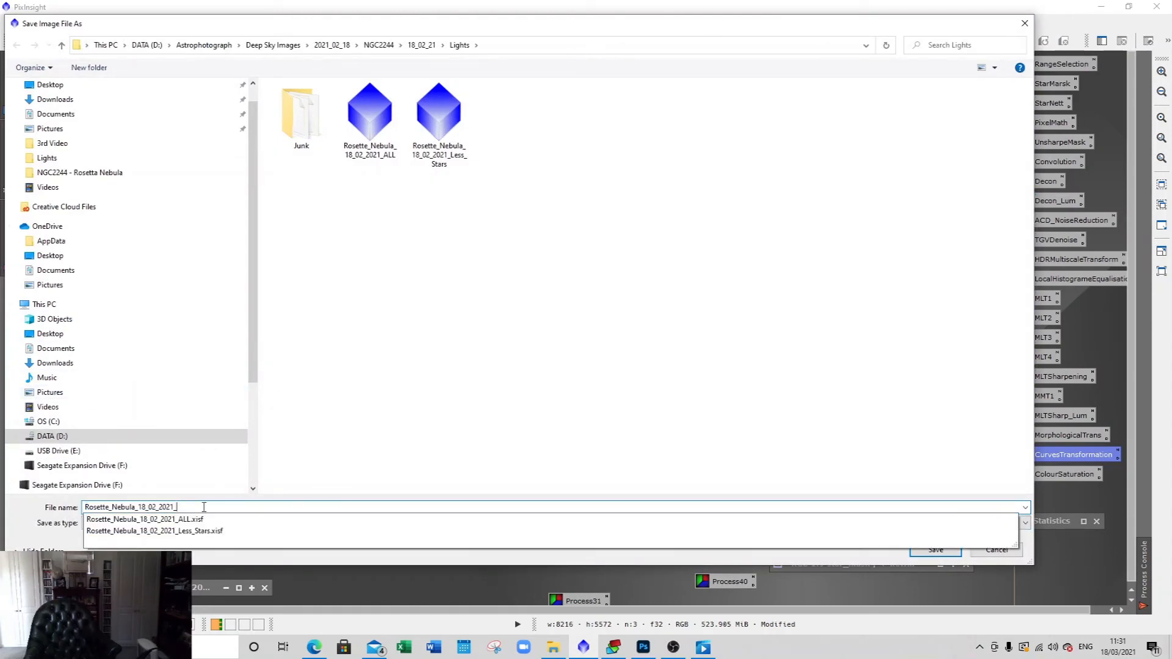
{"action": "type", "text": "No_Stars"}
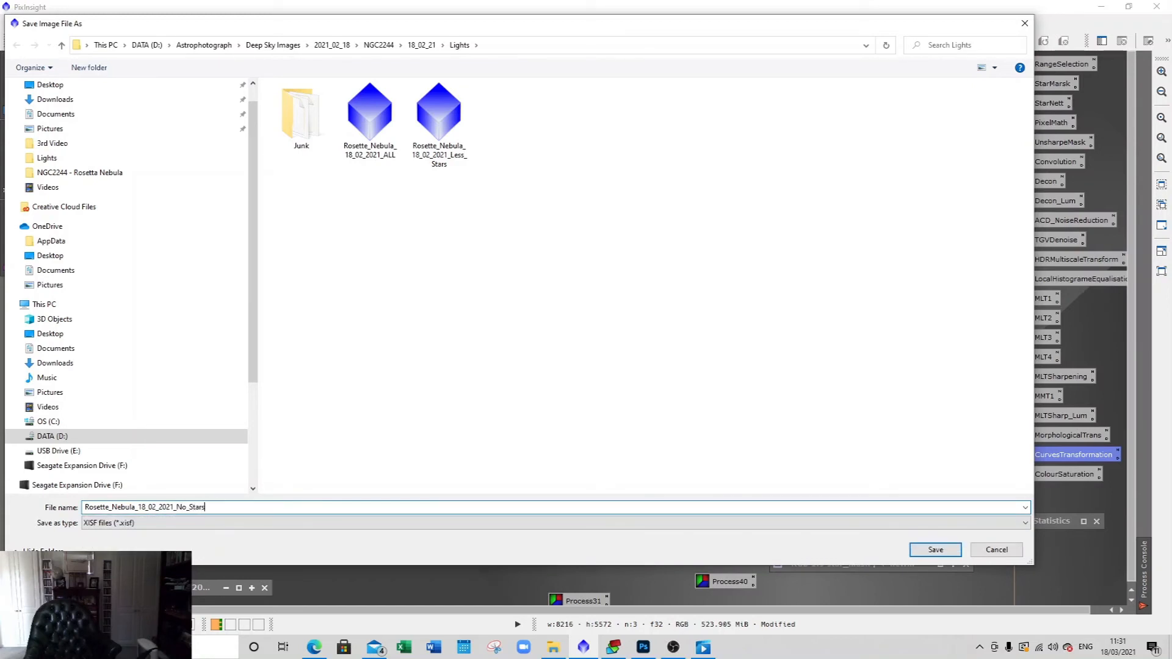
{"action": "left_click", "coordinate": [922, 551]}
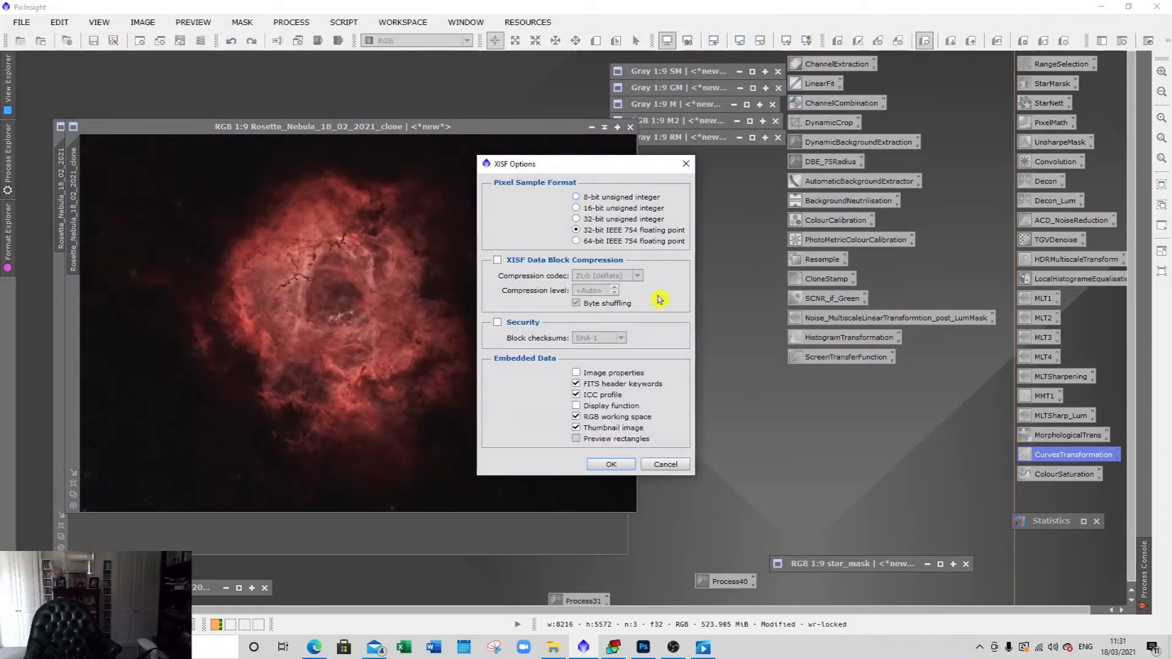
{"action": "left_click", "coordinate": [611, 465]}
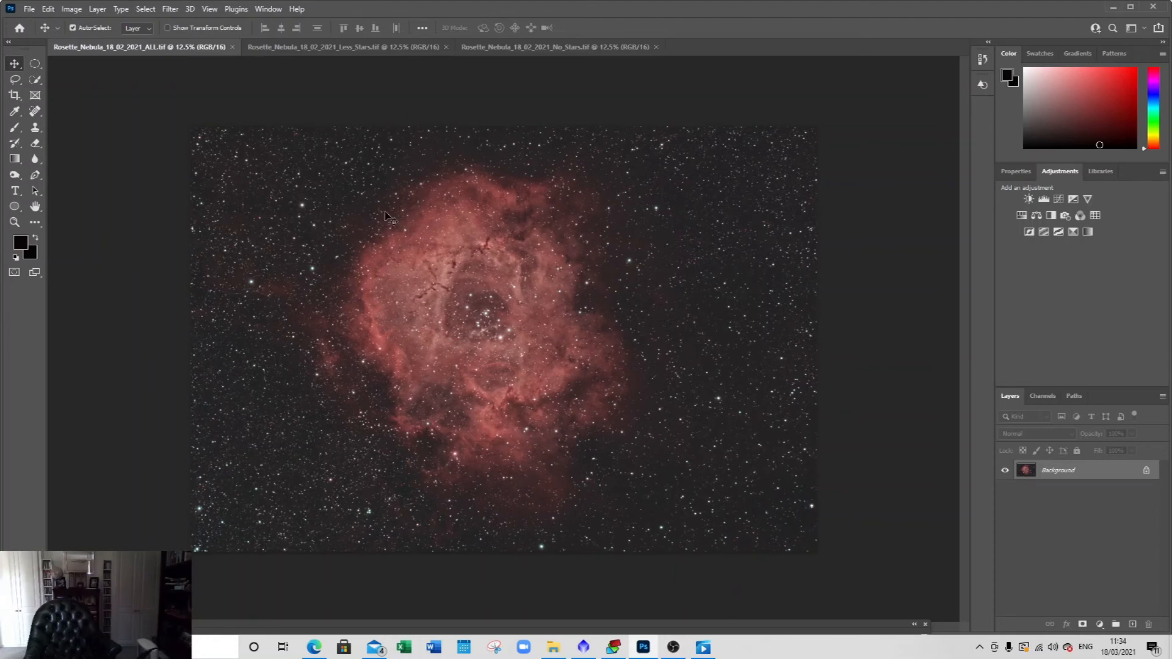
- In Photoshop, look through the three Rosette Nebula TIFF versions and convert the ALL image's background into a regular layer with the default settings
{"action": "left_click", "coordinate": [358, 54]}
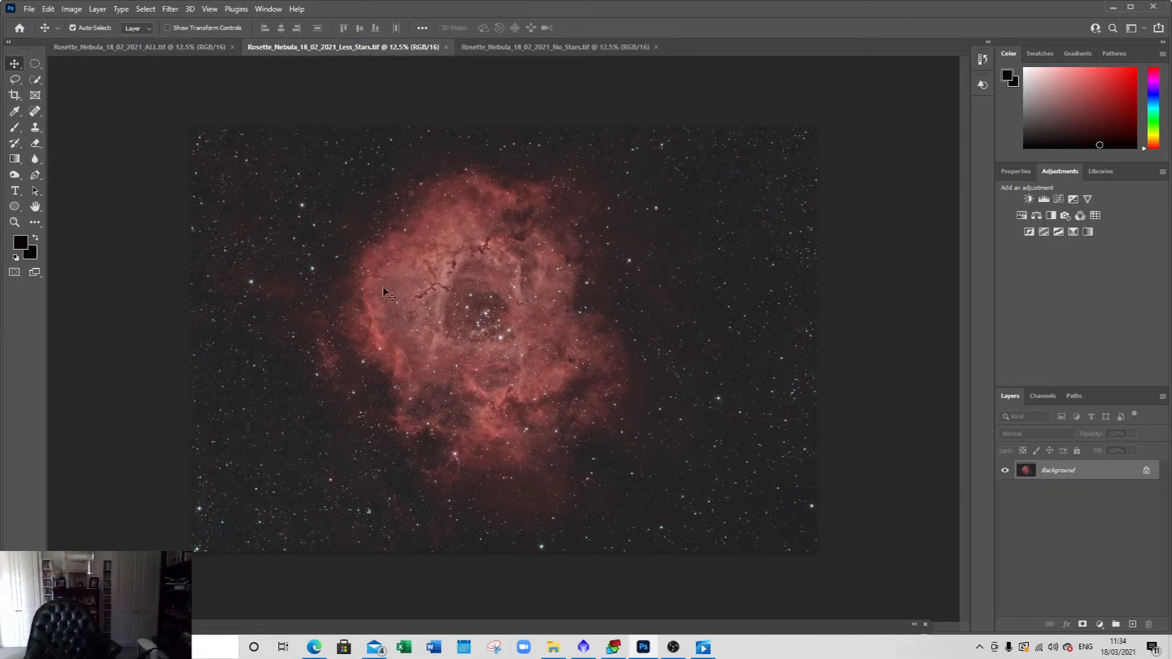
{"action": "left_click", "coordinate": [589, 49]}
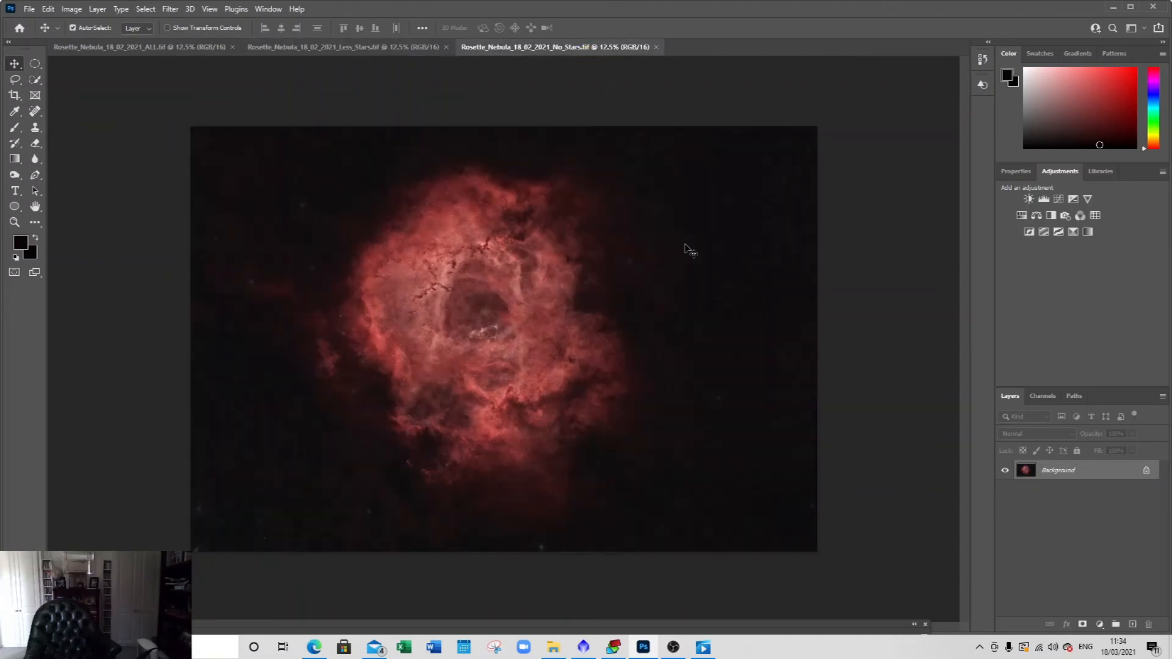
{"action": "left_click", "coordinate": [149, 48]}
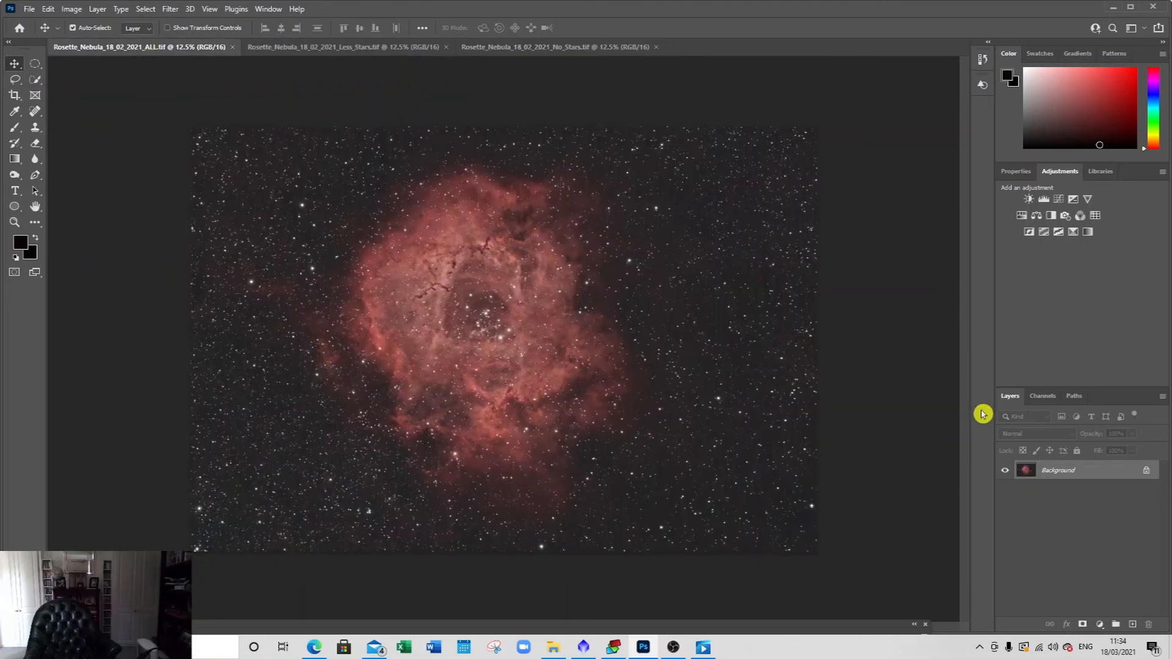
{"action": "double_click", "coordinate": [1081, 470]}
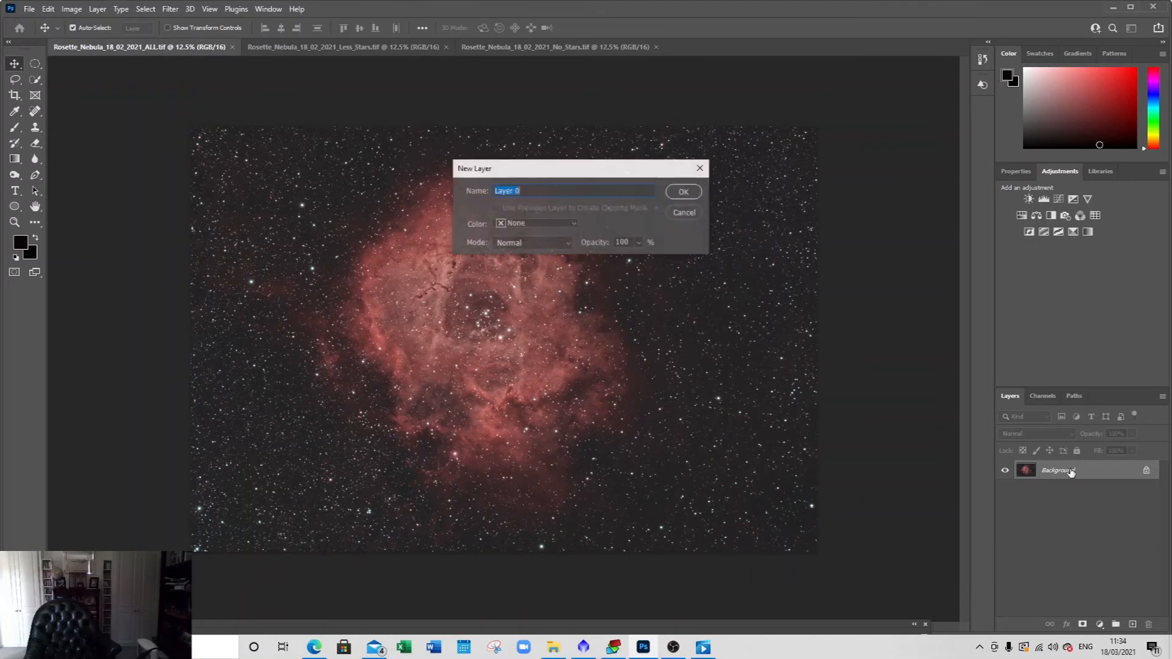
{"action": "left_click", "coordinate": [684, 193]}
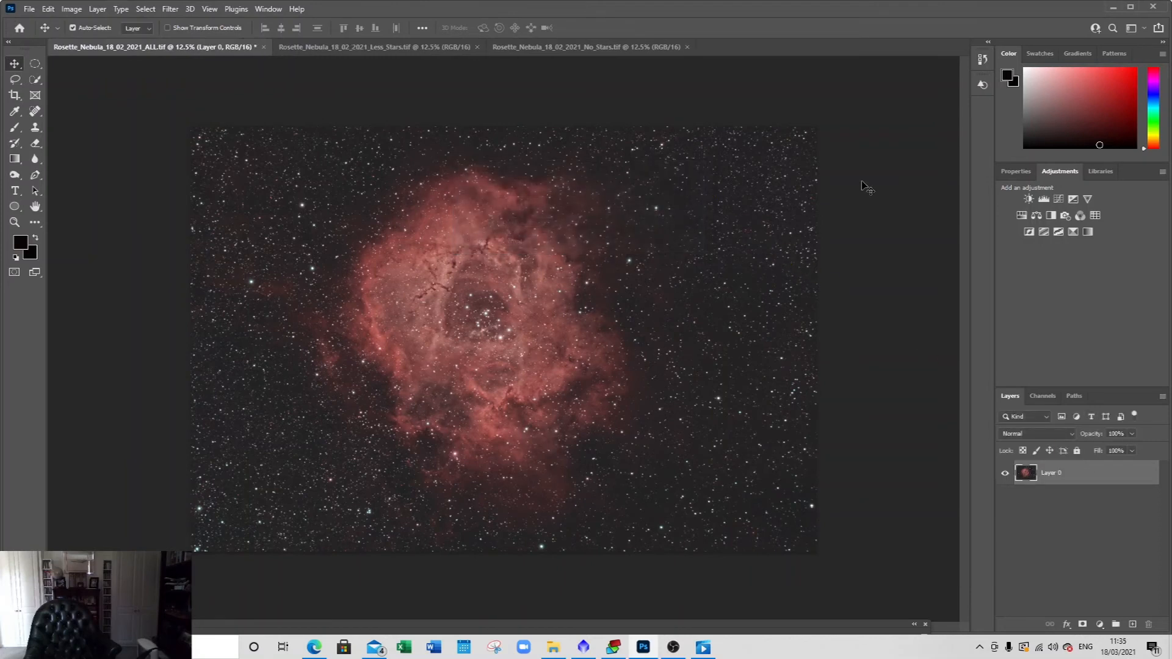
- Open the Camera Raw Filter on the ALL image and set Clarity to +35, Texture to +7 and Contrast to +27
{"action": "left_click", "coordinate": [171, 9]}
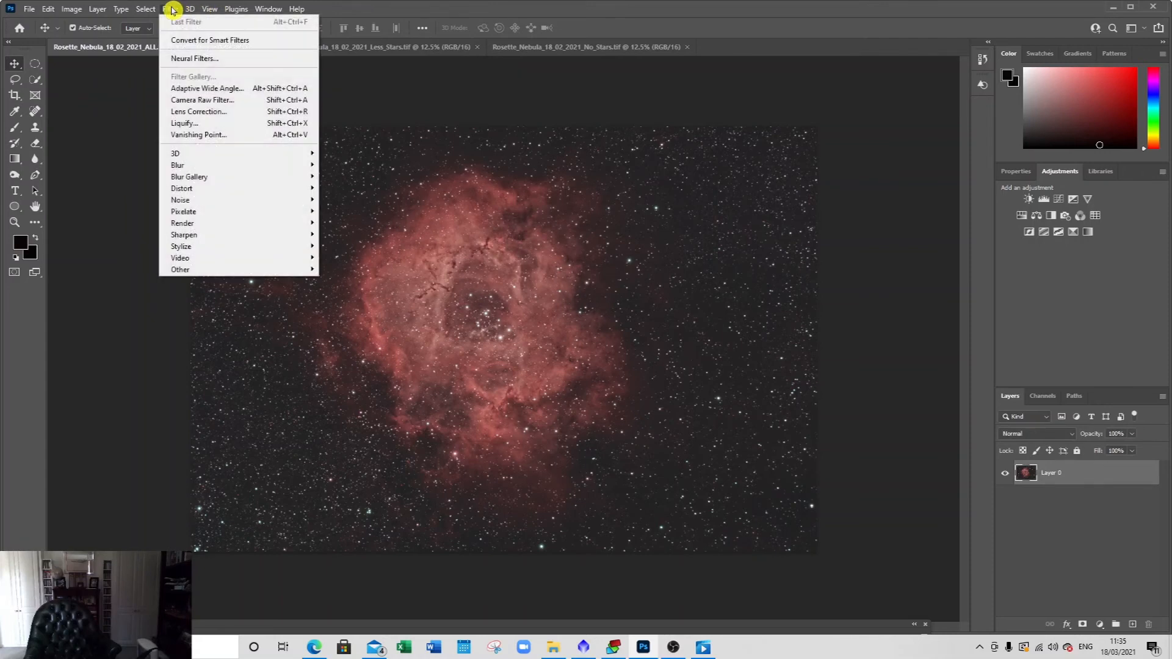
{"action": "left_click", "coordinate": [243, 104]}
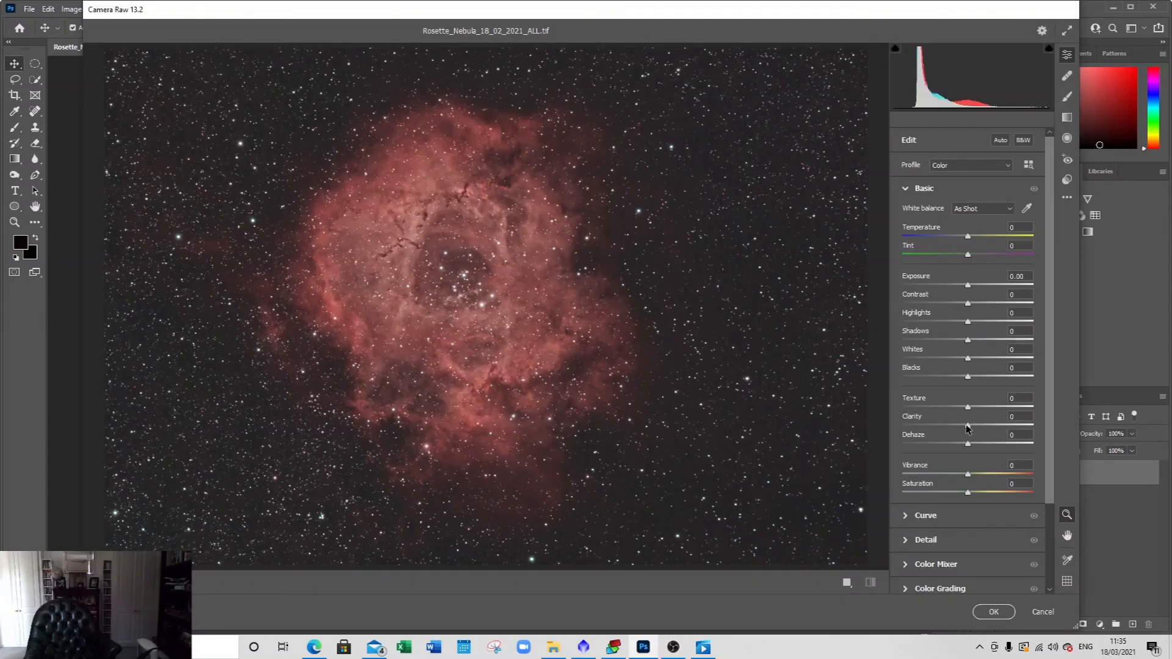
{"action": "mouse_move", "coordinate": [967, 428]}
{"action": "left_mouse_down"}
{"action": "mouse_move", "coordinate": [1005, 430]}
{"action": "mouse_move", "coordinate": [972, 435]}
{"action": "mouse_move", "coordinate": [987, 434]}
{"action": "left_mouse_up"}
{"action": "mouse_move", "coordinate": [969, 408]}
{"action": "left_mouse_down"}
{"action": "mouse_move", "coordinate": [994, 409]}
{"action": "mouse_move", "coordinate": [972, 411]}
{"action": "left_mouse_up"}
{"action": "left_click_drag", "start_coordinate": [968, 303], "coordinate": [985, 303]}
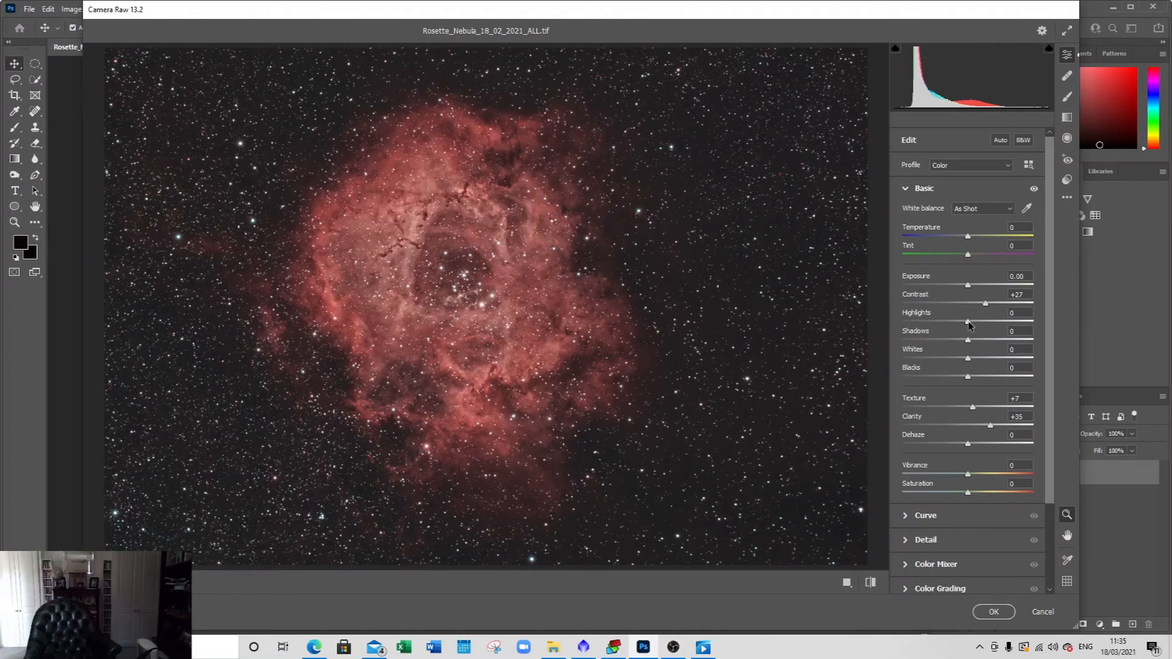
- Set the ALL image's Highlights to +25, Shadows to -12, Whites to -22 and Blacks to -12
{"action": "mouse_move", "coordinate": [968, 322]}
{"action": "left_mouse_down"}
{"action": "mouse_move", "coordinate": [994, 323]}
{"action": "mouse_move", "coordinate": [975, 331]}
{"action": "mouse_move", "coordinate": [987, 333]}
{"action": "left_mouse_up"}
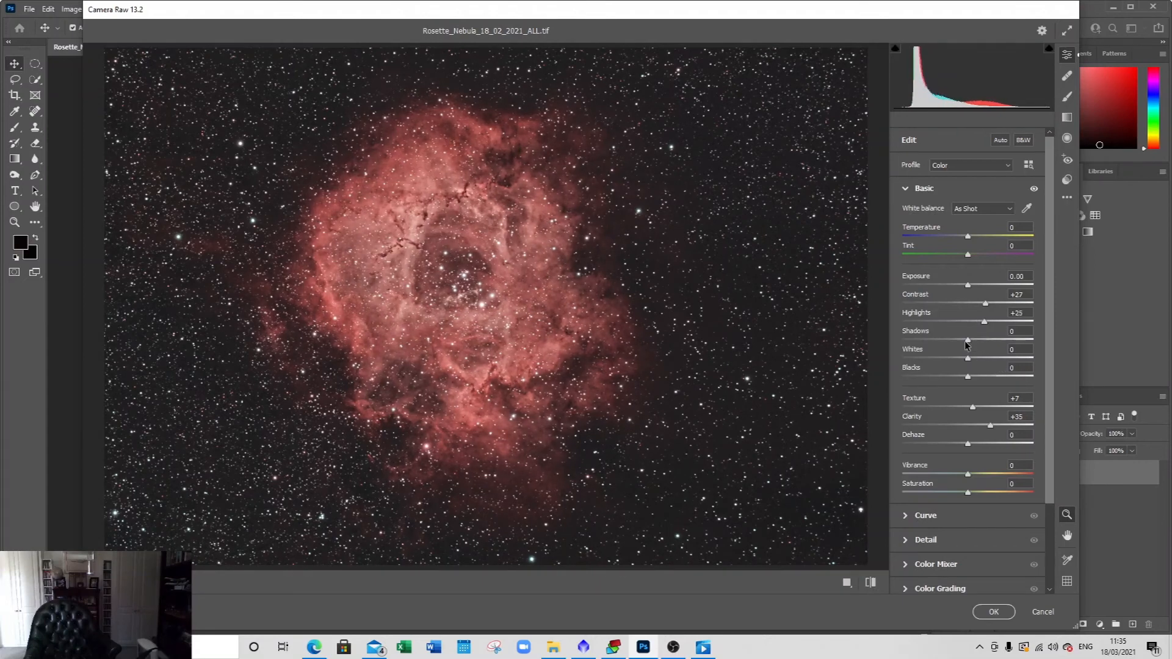
{"action": "mouse_move", "coordinate": [964, 342]}
{"action": "left_mouse_down"}
{"action": "mouse_move", "coordinate": [979, 341]}
{"action": "mouse_move", "coordinate": [962, 349]}
{"action": "left_mouse_up"}
{"action": "mouse_move", "coordinate": [969, 361]}
{"action": "left_mouse_down"}
{"action": "mouse_move", "coordinate": [954, 363]}
{"action": "mouse_move", "coordinate": [992, 380]}
{"action": "mouse_move", "coordinate": [961, 381]}
{"action": "left_mouse_up"}
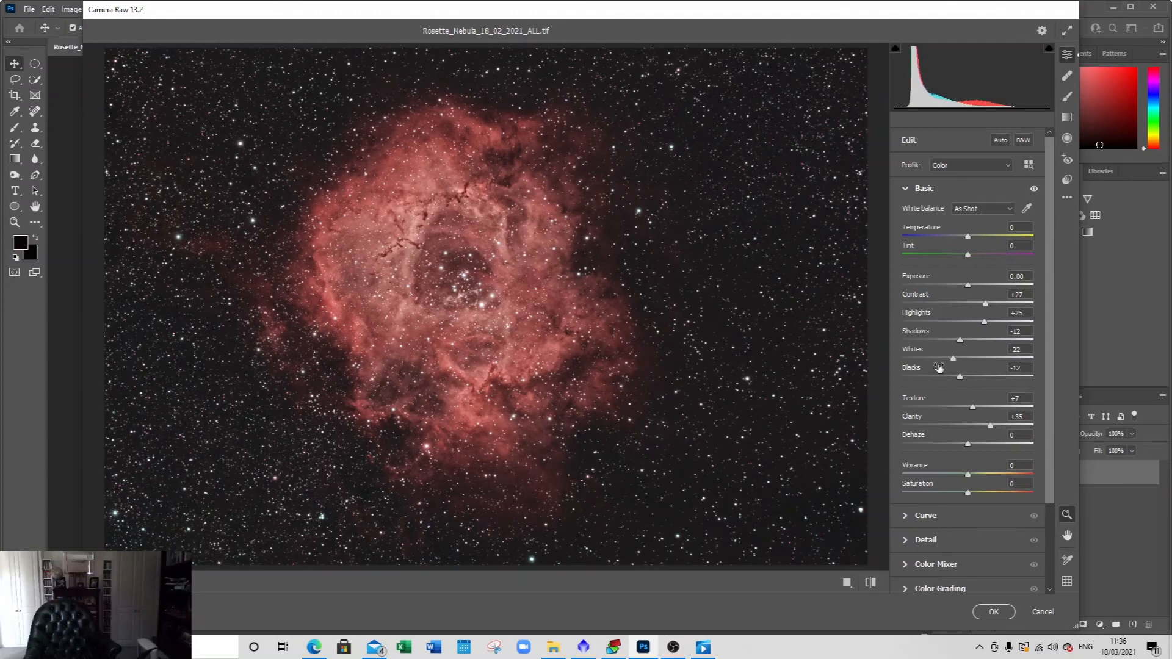
- Raise the ALL image's Saturation, fine-tune its Vibrance, and apply the Camera Raw adjustments
{"action": "left_click_drag", "start_coordinate": [967, 493], "coordinate": [997, 491]}
{"action": "mouse_move", "coordinate": [995, 489]}
{"action": "left_mouse_down"}
{"action": "mouse_move", "coordinate": [980, 491]}
{"action": "mouse_move", "coordinate": [991, 492]}
{"action": "left_mouse_up"}
{"action": "mouse_move", "coordinate": [970, 474]}
{"action": "left_mouse_down"}
{"action": "mouse_move", "coordinate": [946, 475]}
{"action": "mouse_move", "coordinate": [987, 473]}
{"action": "left_mouse_up"}
{"action": "left_click_drag", "start_coordinate": [970, 475], "coordinate": [969, 473]}
{"action": "left_click", "coordinate": [1001, 619]}
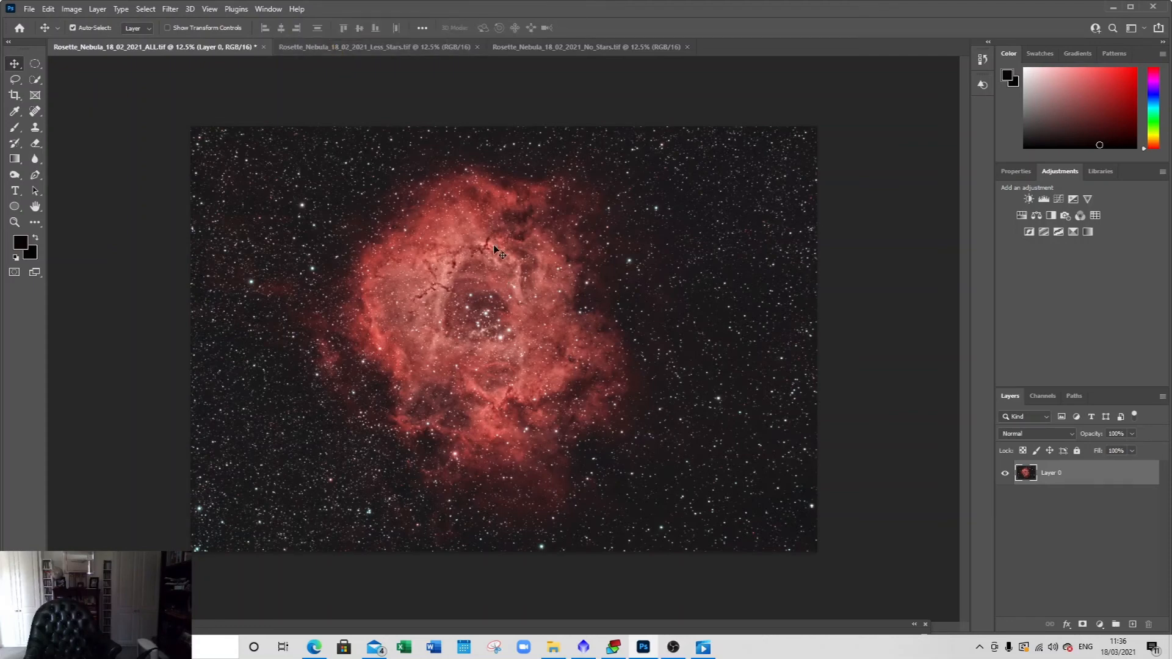
- Inspect the nebula's core and star cluster up close in the edited ALL image
{"action": "scroll", "coordinate": [494, 249], "scroll_direction": "down", "scroll_amount": 2}
{"action": "scroll", "coordinate": [495, 249], "scroll_direction": "up", "scroll_amount": 6}
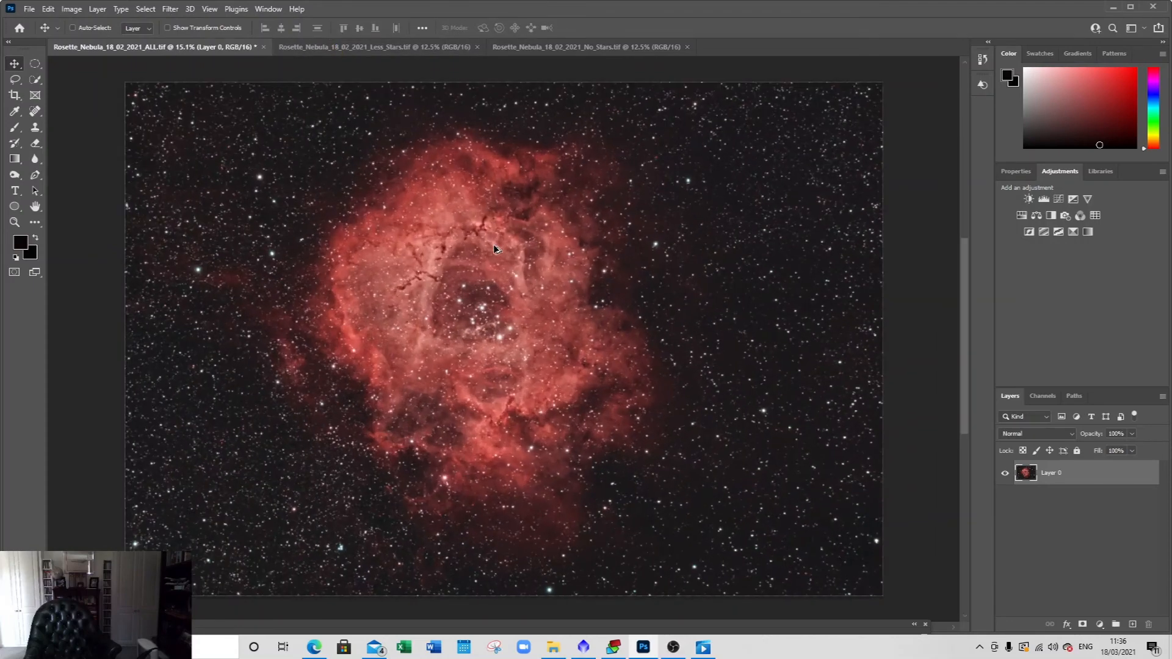
{"action": "scroll", "coordinate": [494, 249], "scroll_direction": "up", "scroll_amount": 4}
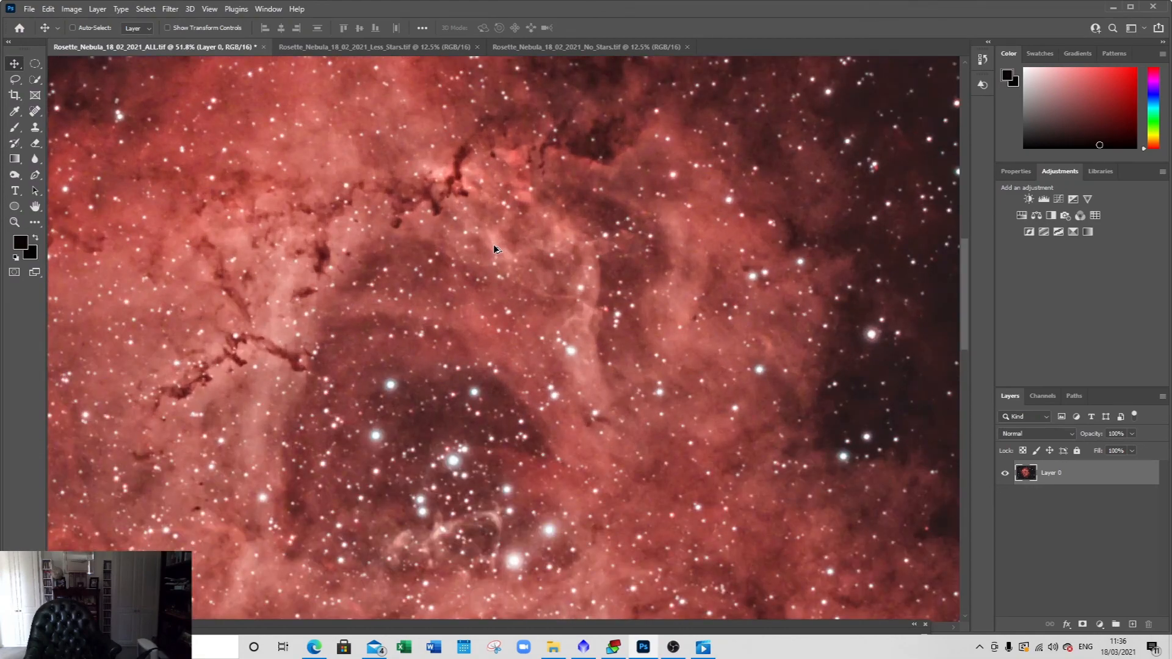
{"action": "scroll", "coordinate": [495, 248], "scroll_direction": "down", "scroll_amount": 5}
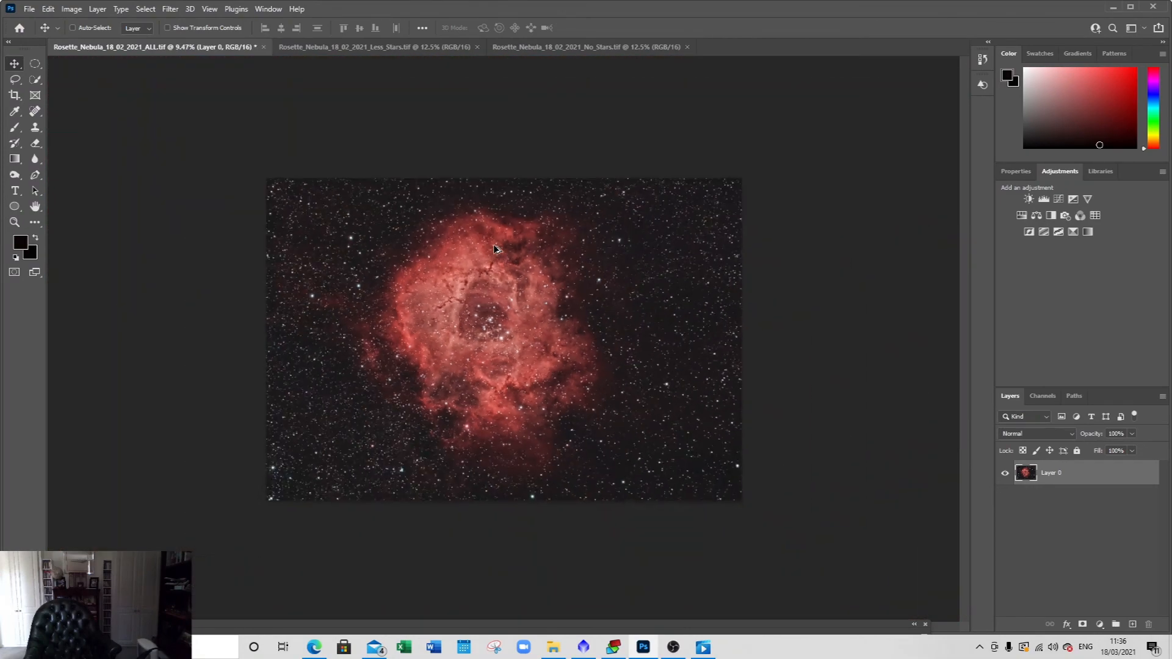
{"action": "scroll", "coordinate": [496, 248], "scroll_direction": "up", "scroll_amount": 2}
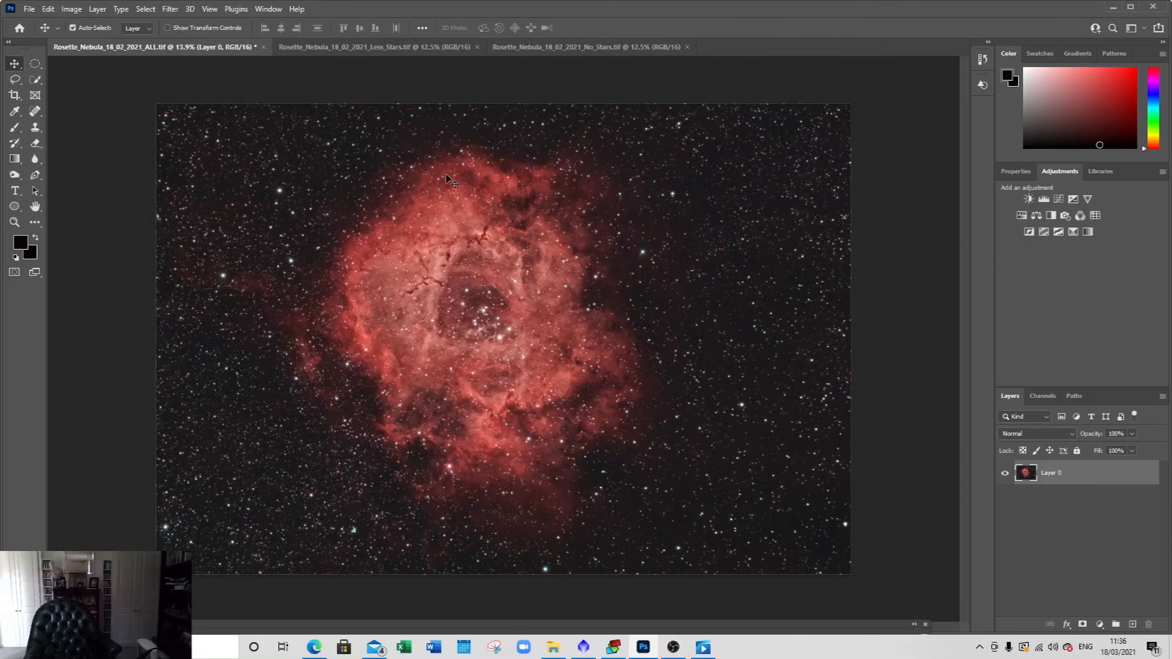
- Convert the background of the Less_Stars image into a regular layer with the default settings
{"action": "left_click", "coordinate": [422, 47]}
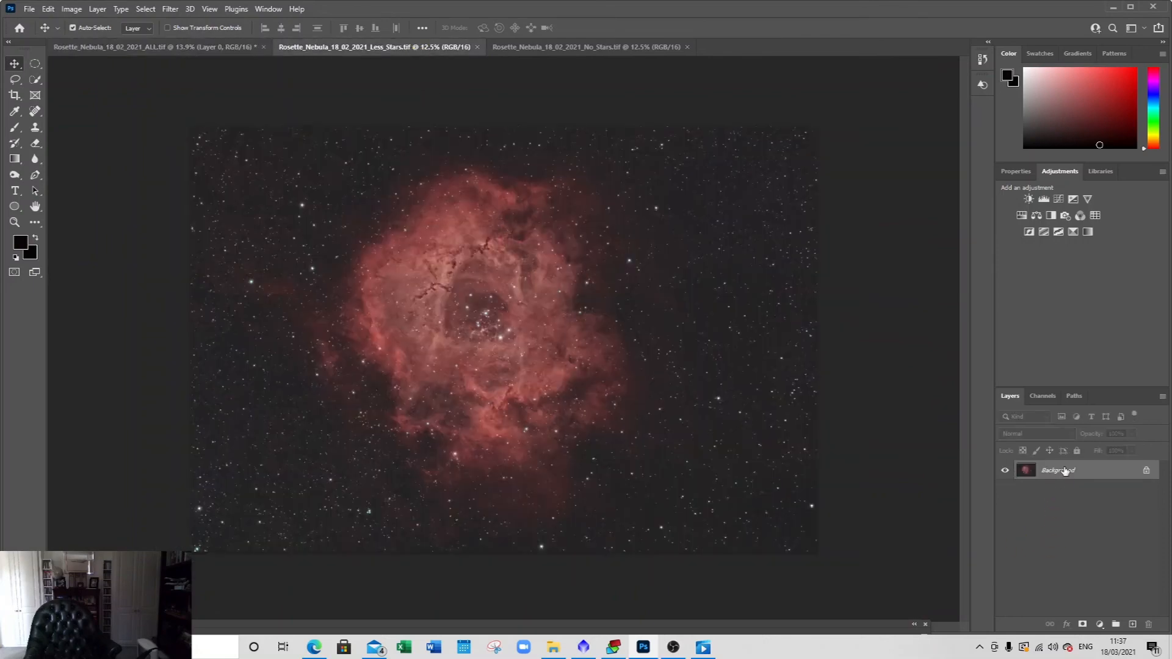
{"action": "double_click", "coordinate": [1065, 470]}
{"action": "left_click", "coordinate": [681, 192]}
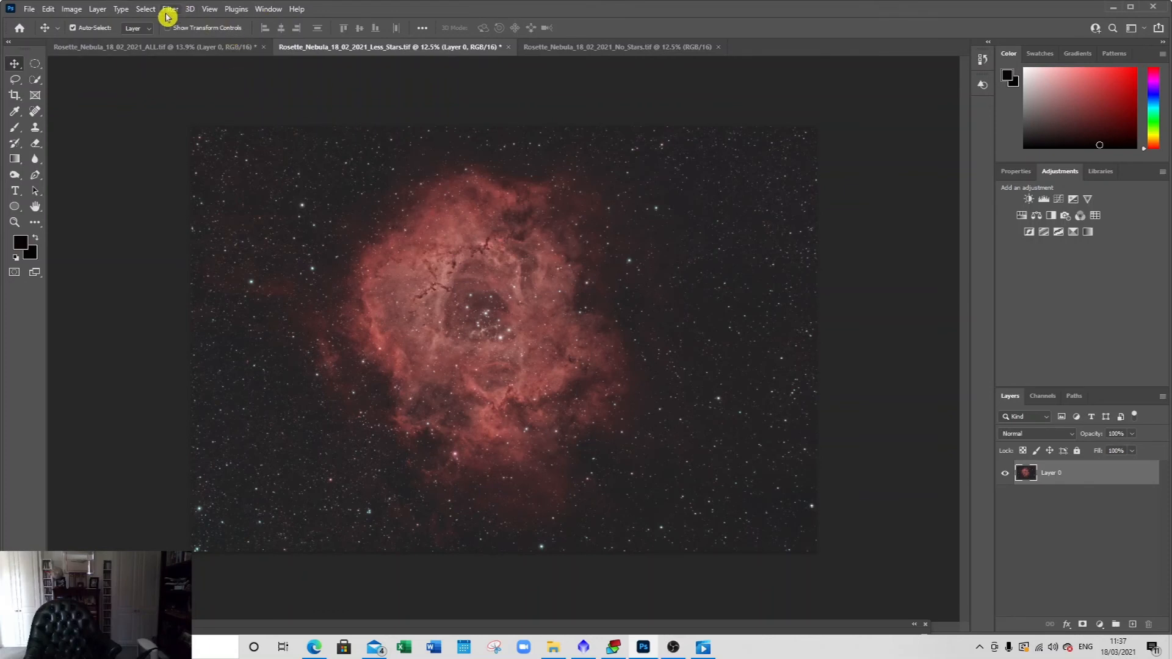
- Open the Camera Raw Filter on the Less_Stars image and set Clarity to +41, Texture to +32 and Contrast to +29
{"action": "left_click", "coordinate": [167, 17]}
{"action": "left_click", "coordinate": [209, 99]}
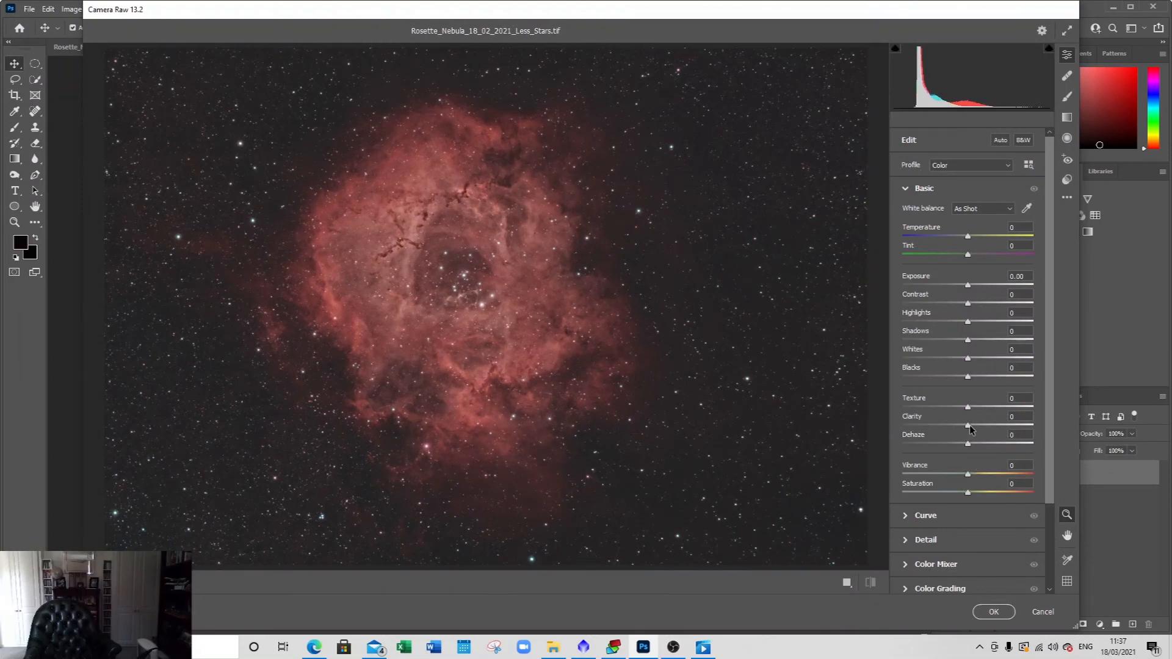
{"action": "left_click_drag", "start_coordinate": [970, 427], "coordinate": [999, 427]}
{"action": "left_click_drag", "start_coordinate": [969, 408], "coordinate": [1007, 408]}
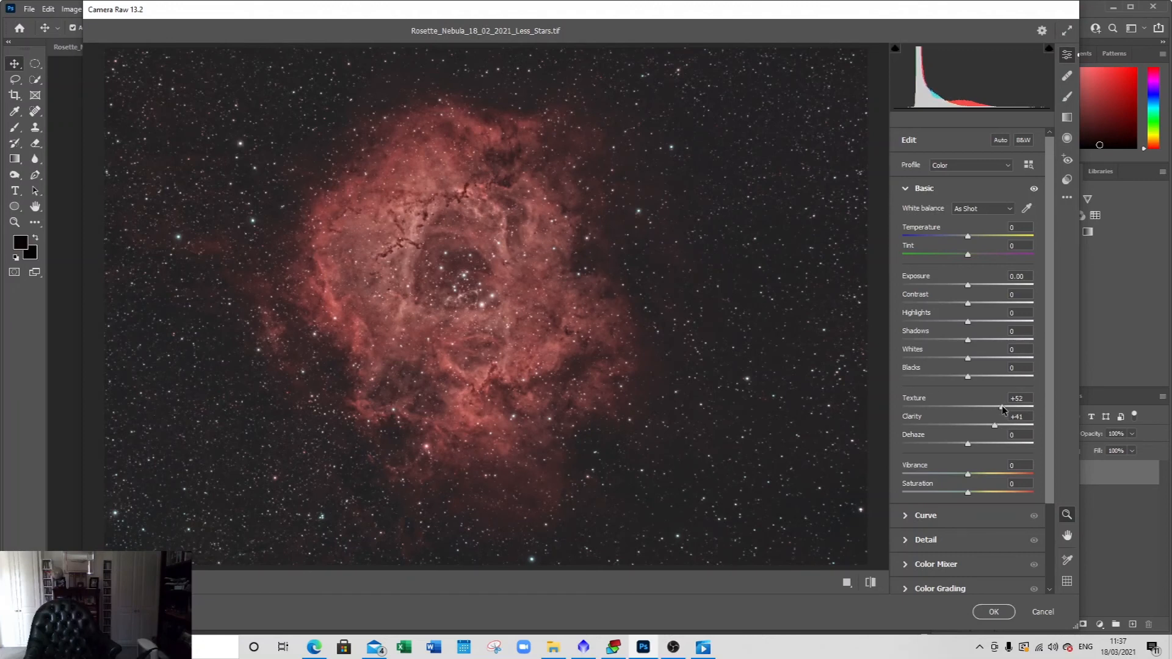
{"action": "mouse_move", "coordinate": [1002, 409]}
{"action": "left_mouse_down"}
{"action": "mouse_move", "coordinate": [974, 410]}
{"action": "mouse_move", "coordinate": [987, 412]}
{"action": "left_mouse_up"}
{"action": "left_click_drag", "start_coordinate": [968, 303], "coordinate": [987, 304]}
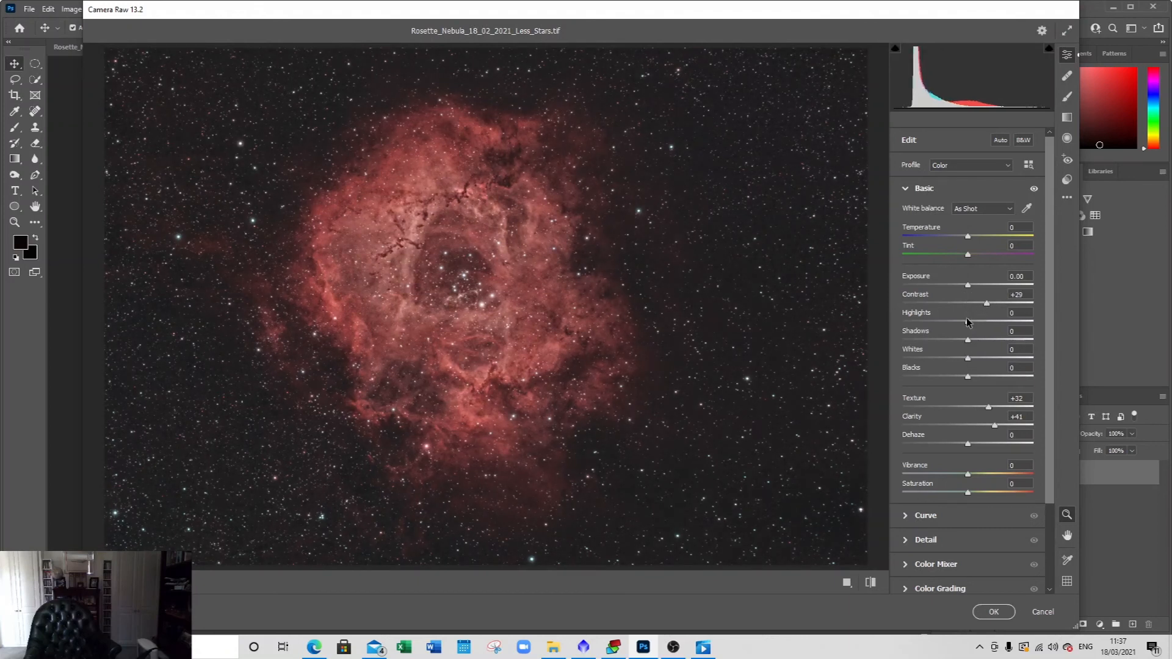
- Set the Less_Stars image's Highlights to -25, Shadows to -7 and Blacks to -8, raise Saturation slightly, and apply the Camera Raw adjustments
{"action": "left_click_drag", "start_coordinate": [967, 322], "coordinate": [963, 381]}
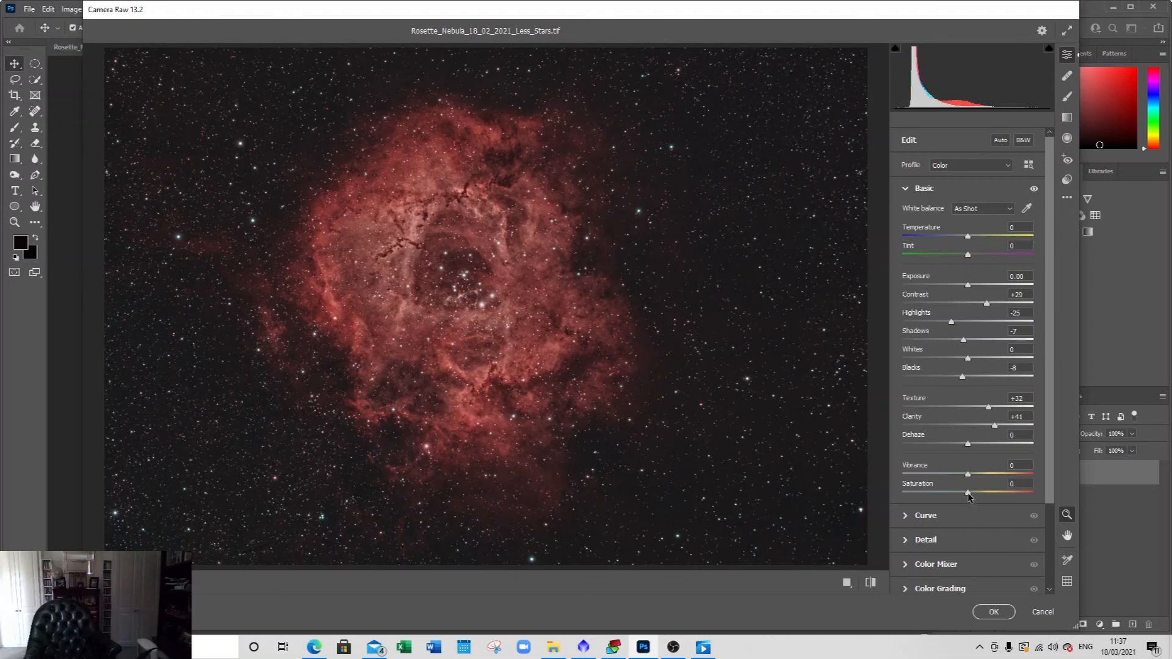
{"action": "mouse_move", "coordinate": [967, 492]}
{"action": "left_mouse_down"}
{"action": "mouse_move", "coordinate": [956, 492]}
{"action": "mouse_move", "coordinate": [989, 496]}
{"action": "mouse_move", "coordinate": [975, 496]}
{"action": "left_mouse_up"}
{"action": "left_click", "coordinate": [993, 612]}
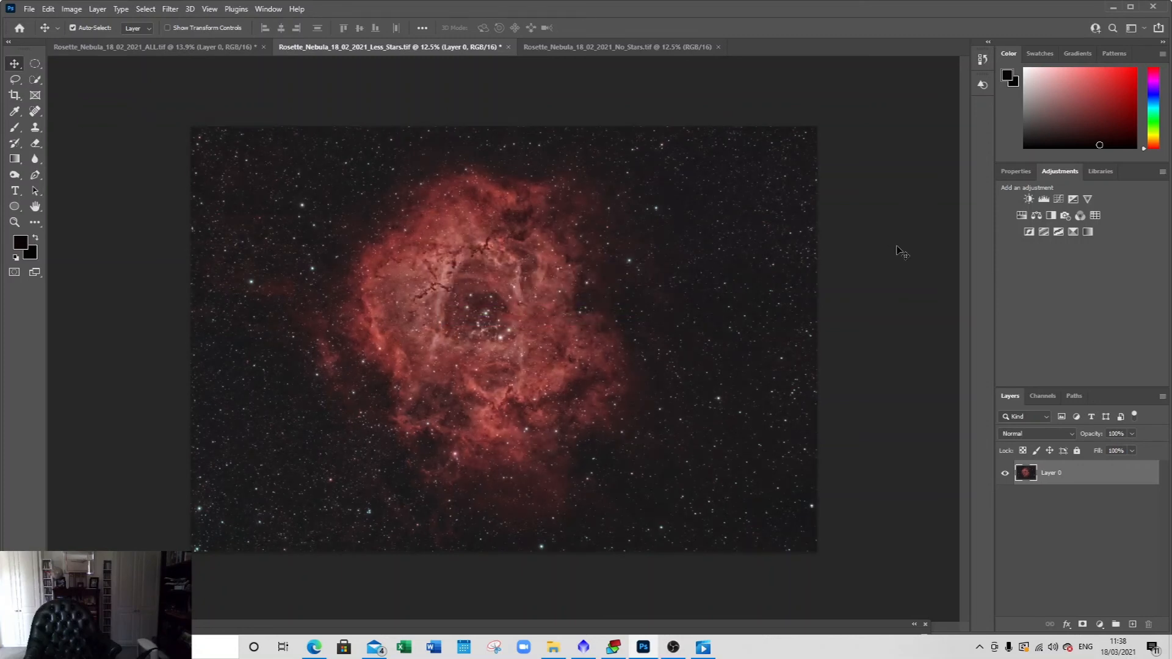
- Convert the background of the No_Stars image into a regular layer with the default settings
{"action": "left_click", "coordinate": [637, 54]}
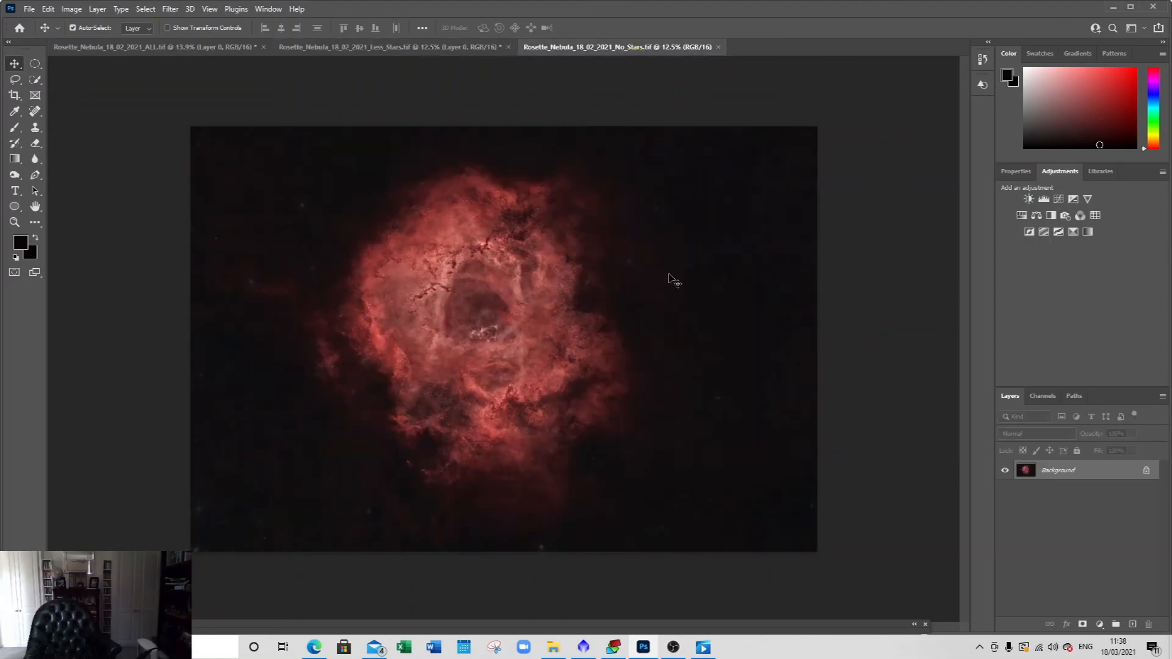
{"action": "double_click", "coordinate": [1034, 473]}
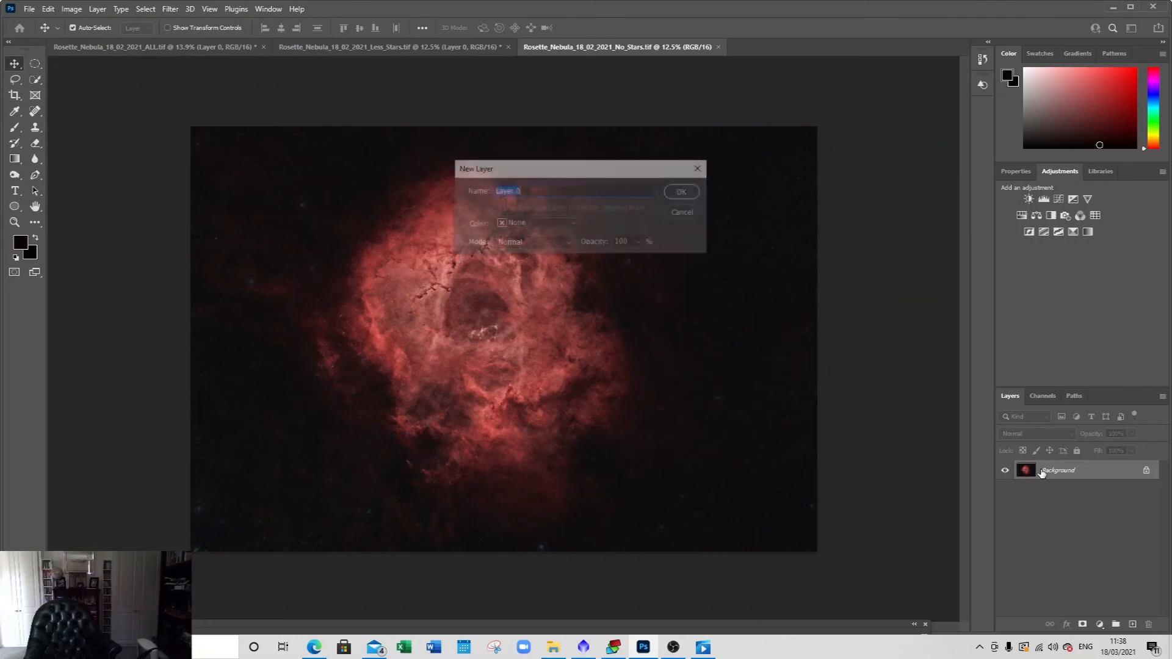
{"action": "left_click", "coordinate": [683, 196]}
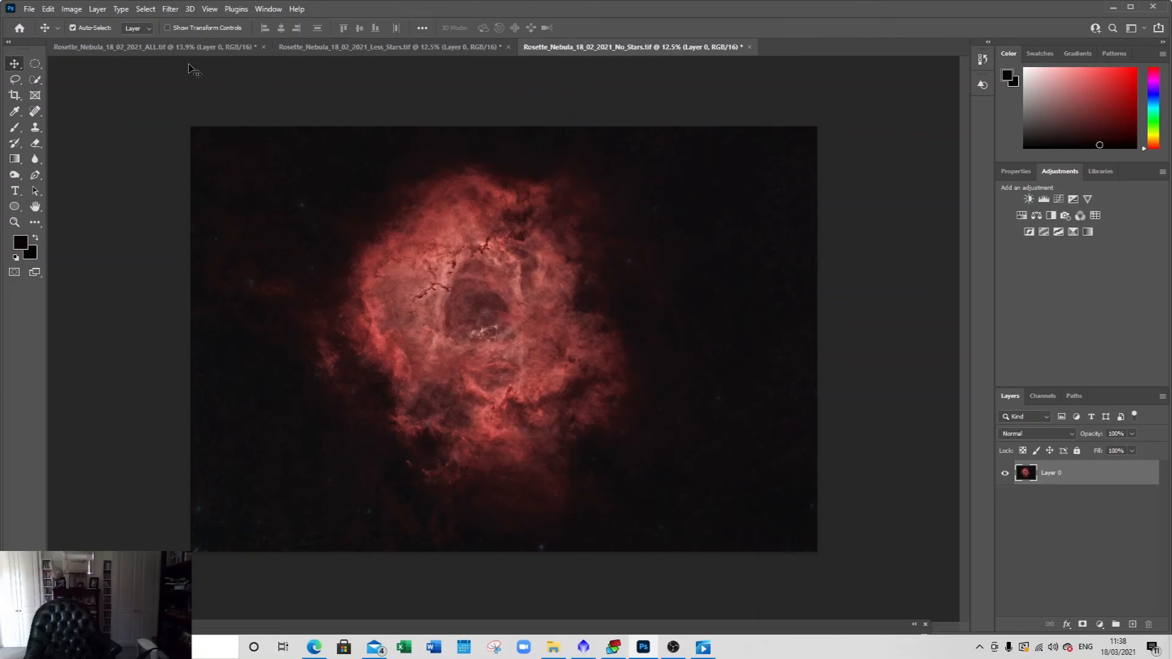
- Open the Camera Raw Filter on the No_Stars image and set Clarity to +34, Texture to +1 and Contrast to +74
{"action": "left_click", "coordinate": [166, 13]}
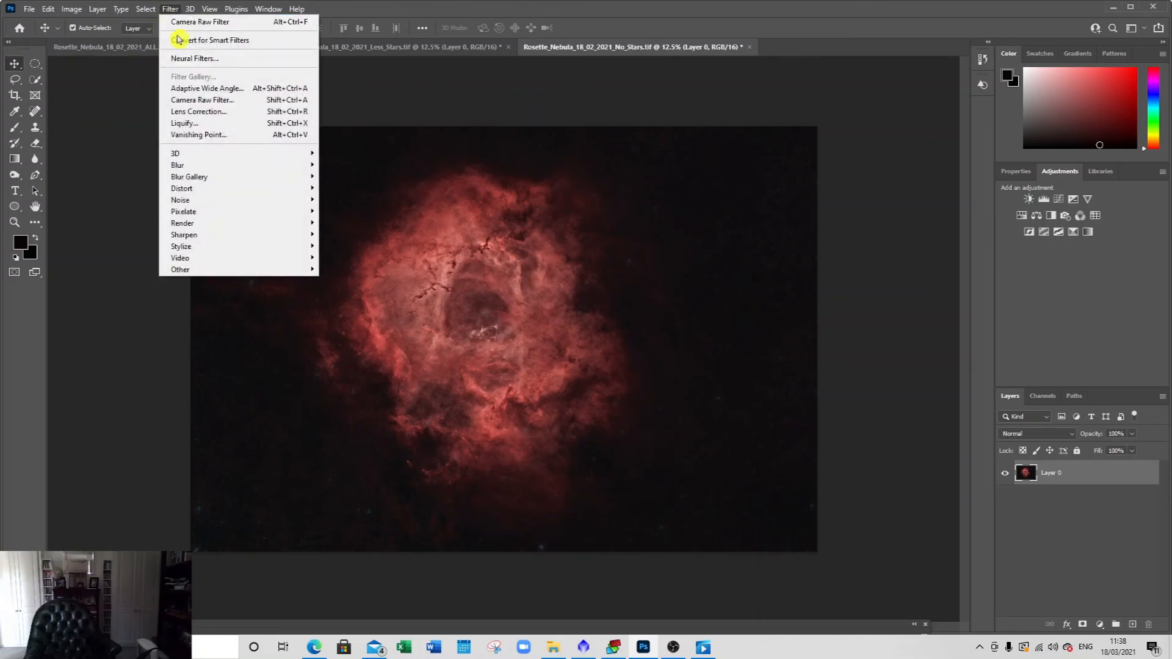
{"action": "left_click", "coordinate": [207, 100]}
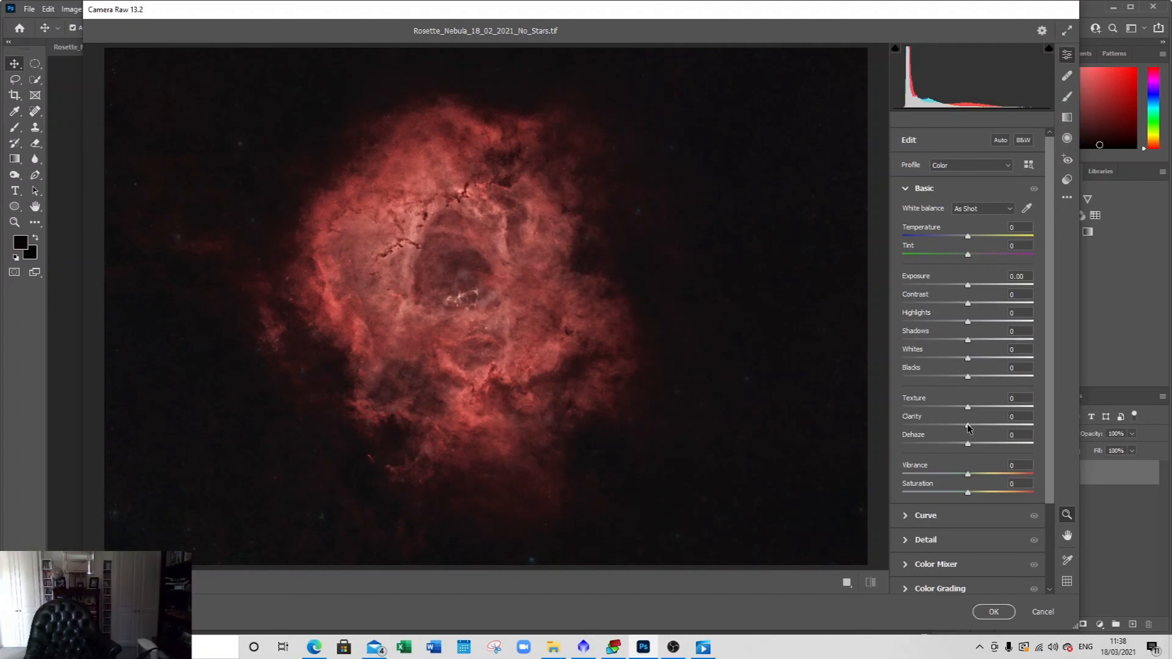
{"action": "left_click_drag", "start_coordinate": [968, 428], "coordinate": [981, 428]}
{"action": "left_click_drag", "start_coordinate": [966, 408], "coordinate": [991, 428]}
{"action": "left_click_drag", "start_coordinate": [968, 303], "coordinate": [1017, 304]}
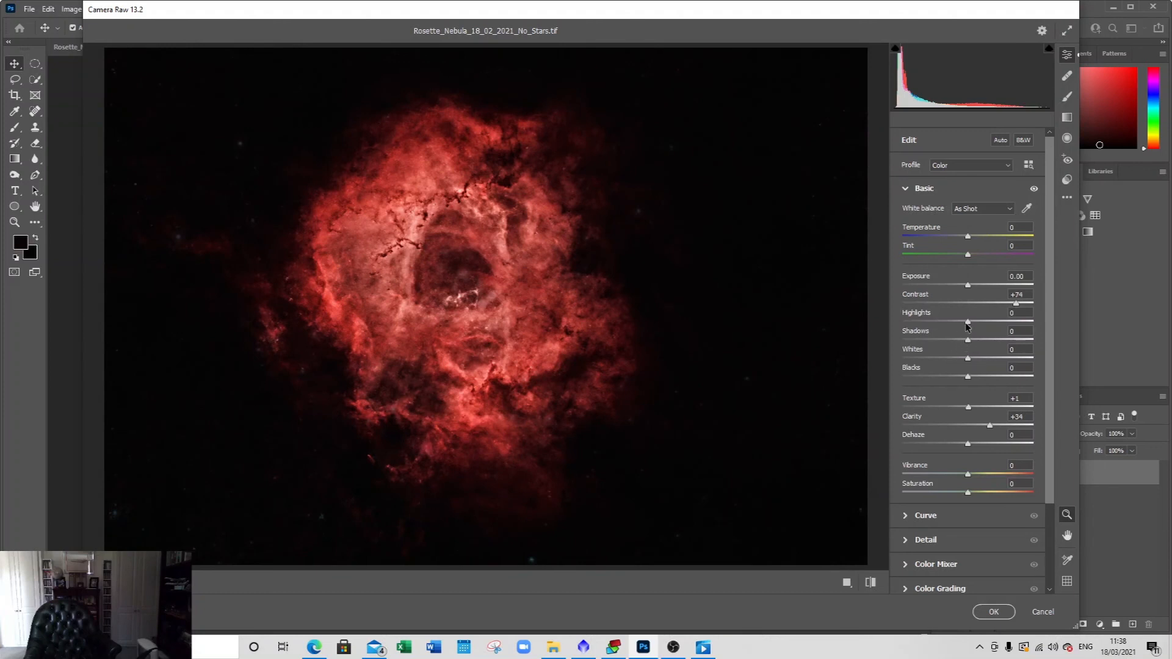
- Set the No_Stars image's Highlights to +17, Shadows to -16, Whites to -4 and Blacks to -18, and apply the Camera Raw adjustments
{"action": "left_click_drag", "start_coordinate": [968, 324], "coordinate": [980, 322]}
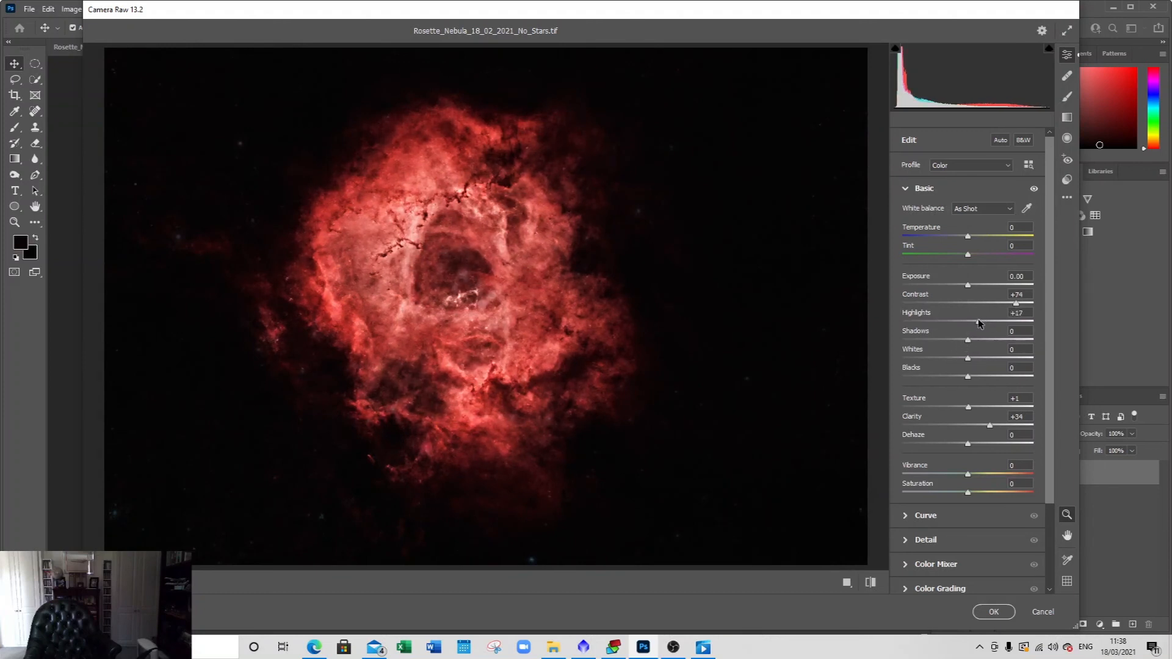
{"action": "left_click_drag", "start_coordinate": [969, 341], "coordinate": [958, 375]}
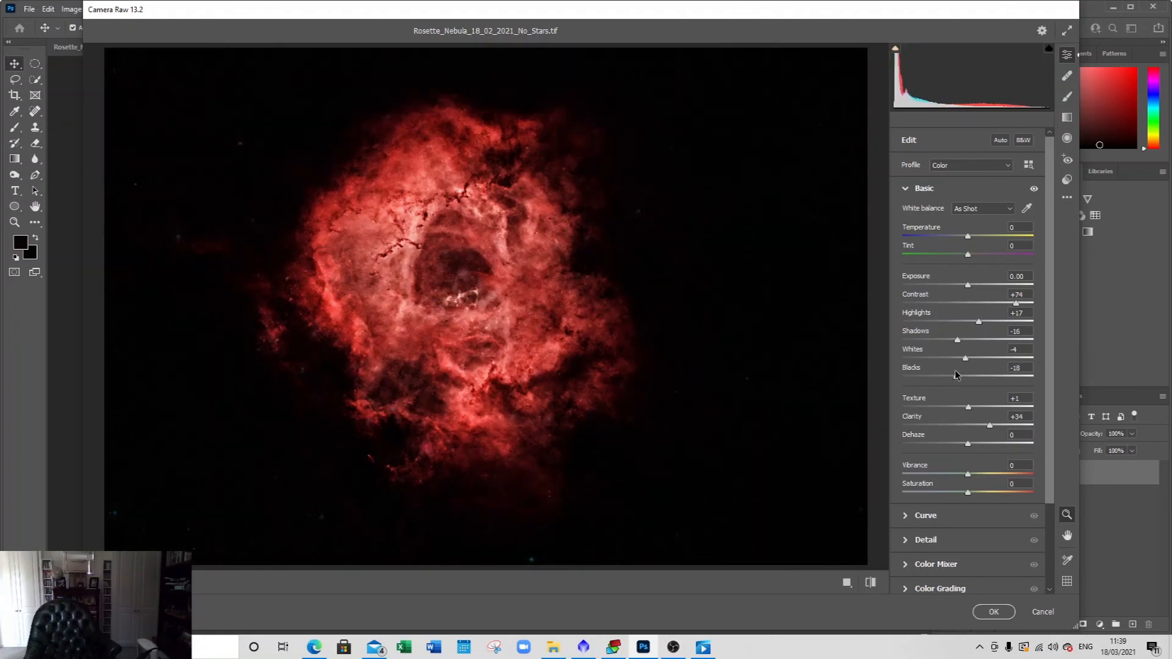
{"action": "left_click", "coordinate": [993, 612]}
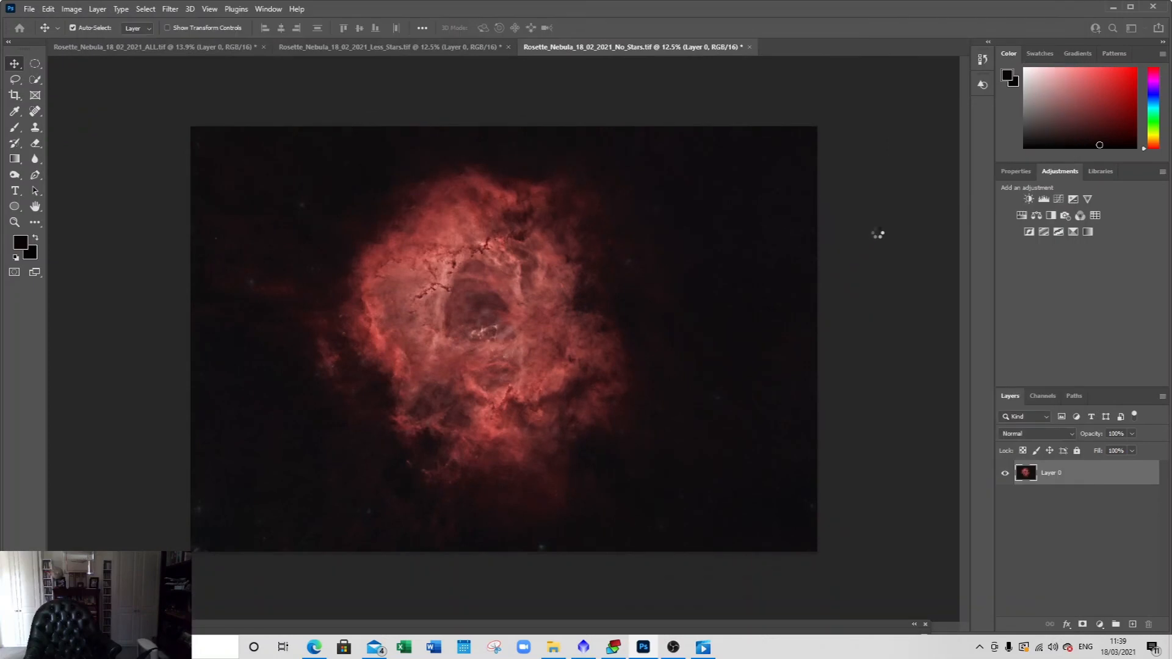